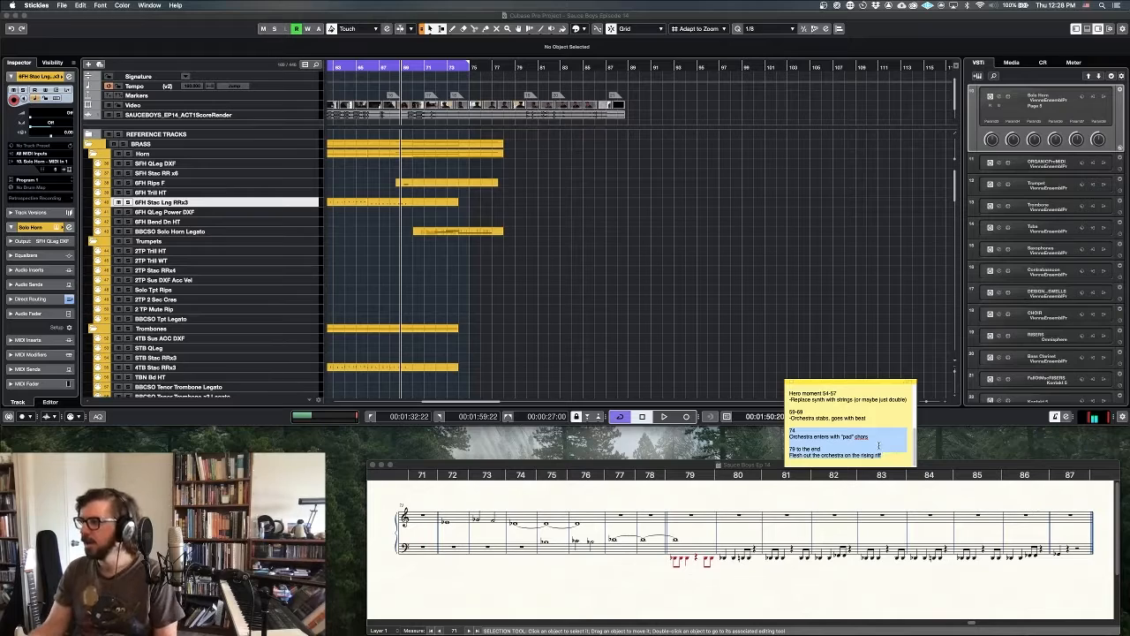
Correct the bar 74 sticky note so that it reads "Orchestra enters with "pad" chords".
click(875, 441)
click(867, 437)
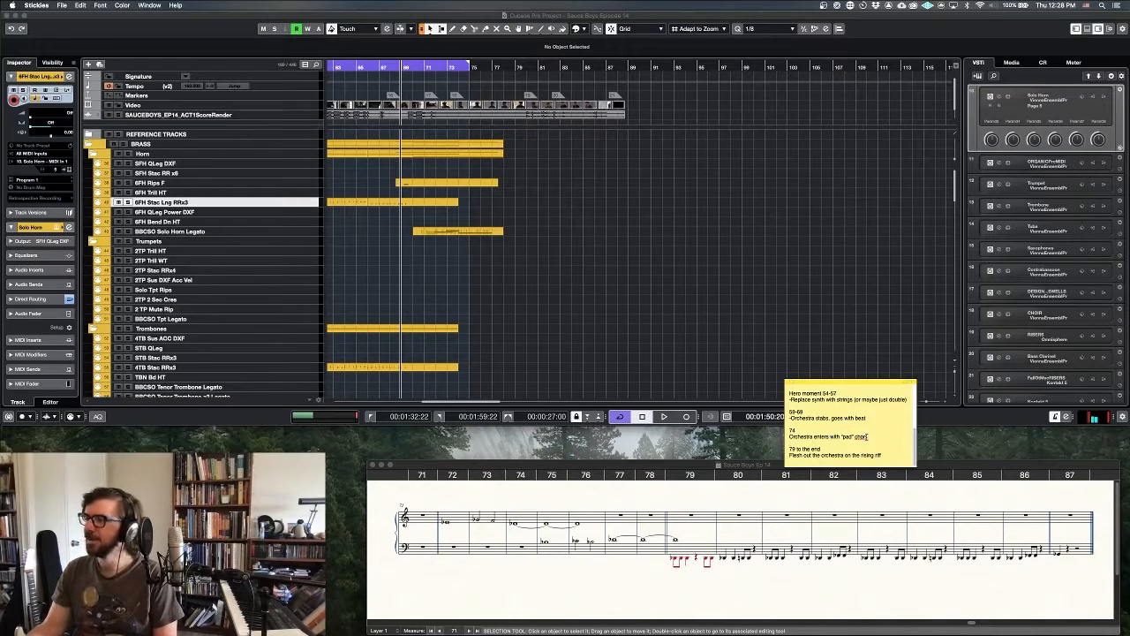
text(ds)
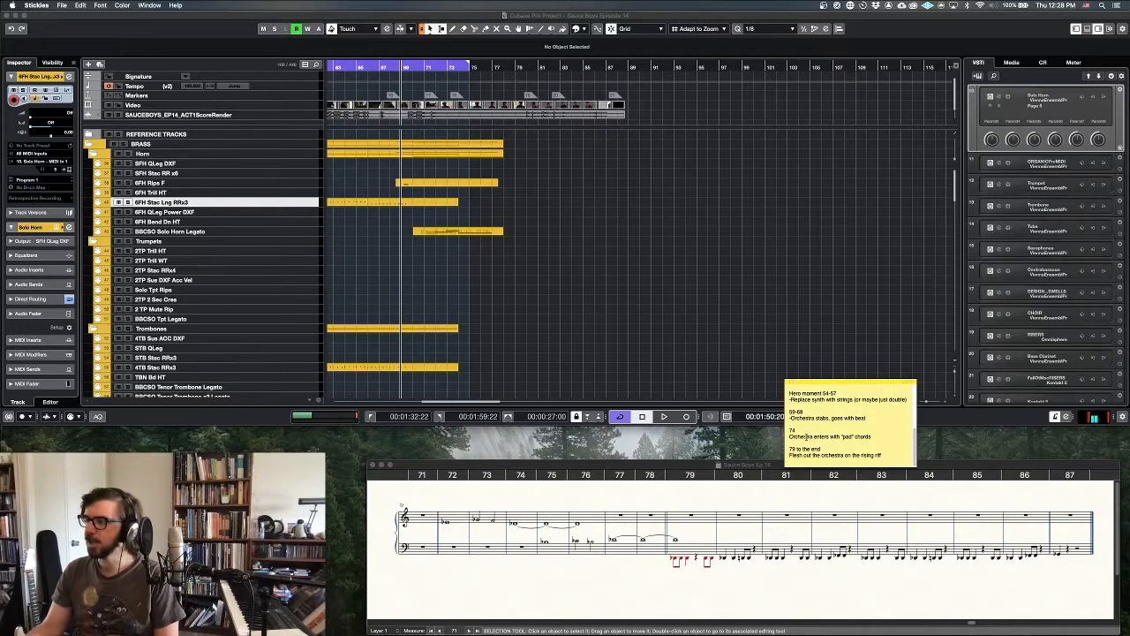
Switch to the Cubase project and scrub the video through the passage near bar 71, ending at 1:53:22.
click(621, 356)
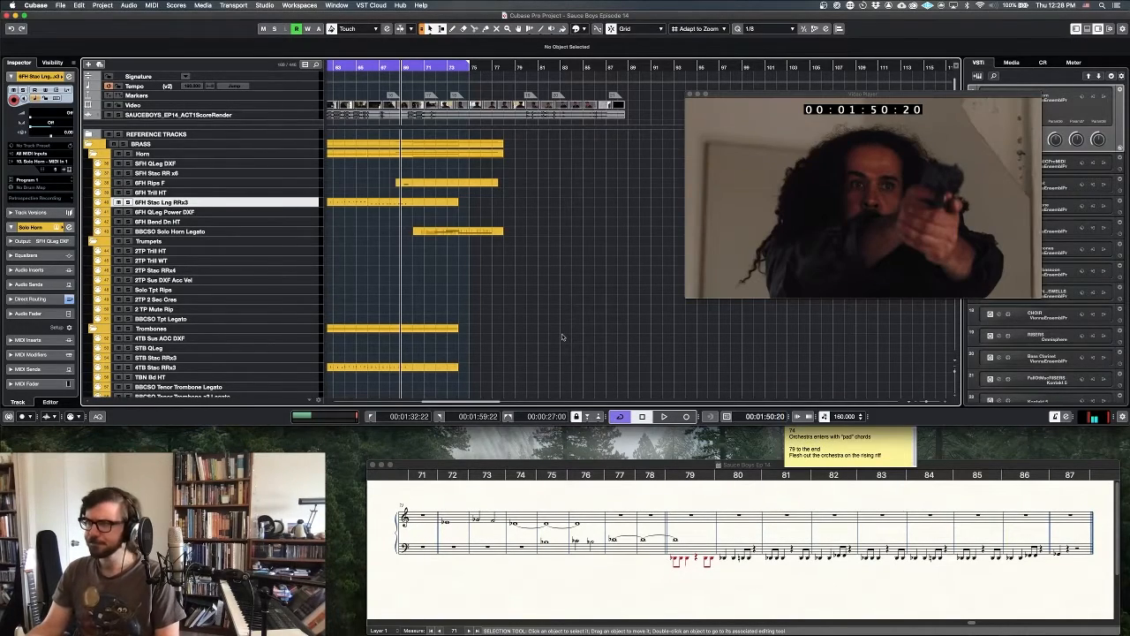
key(h)
key(shift+h)
scroll(564, 336, right, 4)
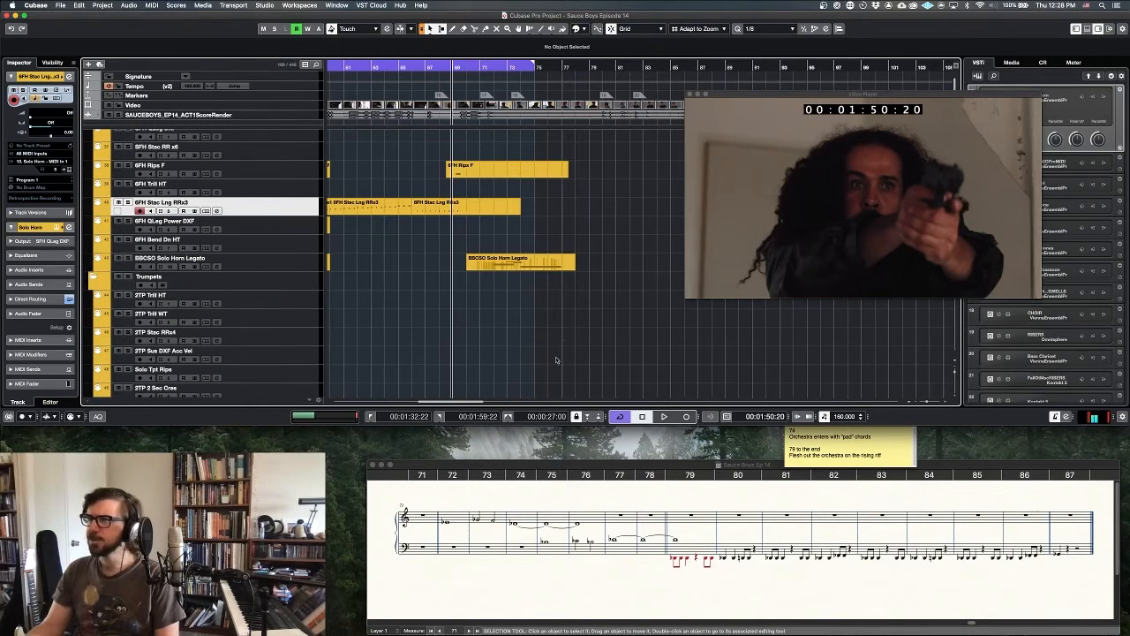
scroll(429, 194, up, 1)
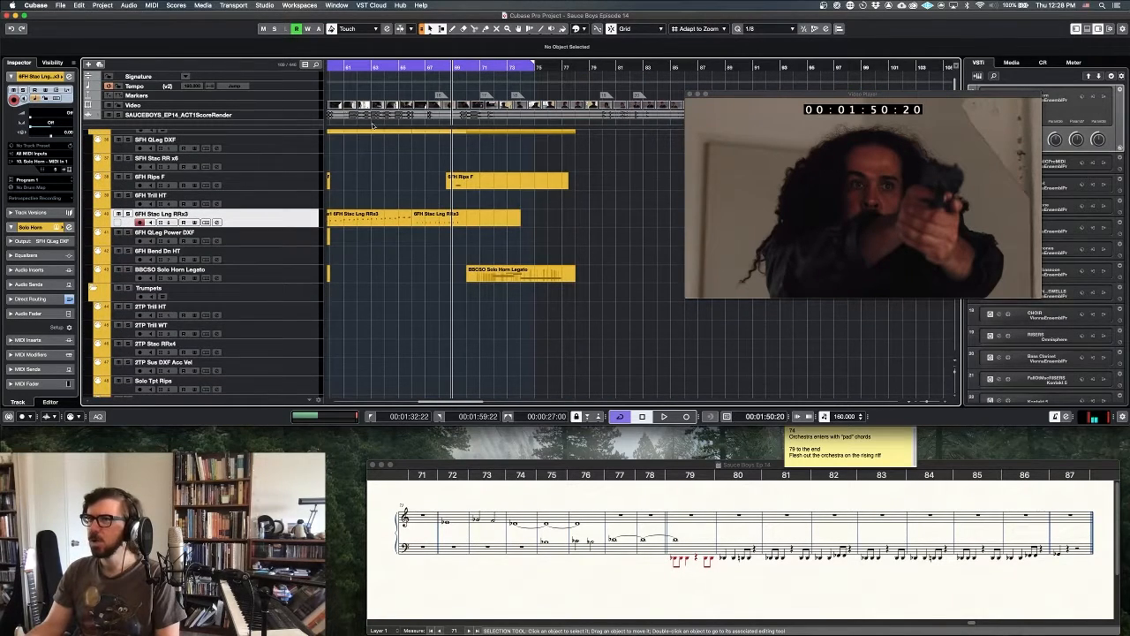
scroll(373, 125, left, 2)
click(398, 67)
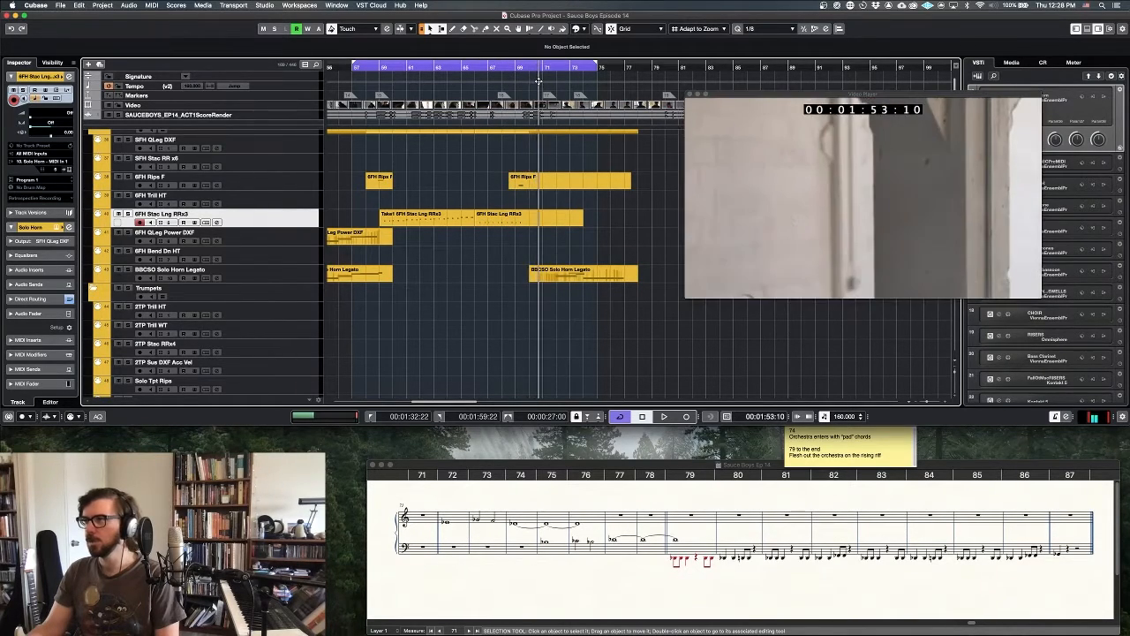
drag(547, 81, 542, 83)
scroll(554, 111, right, 3)
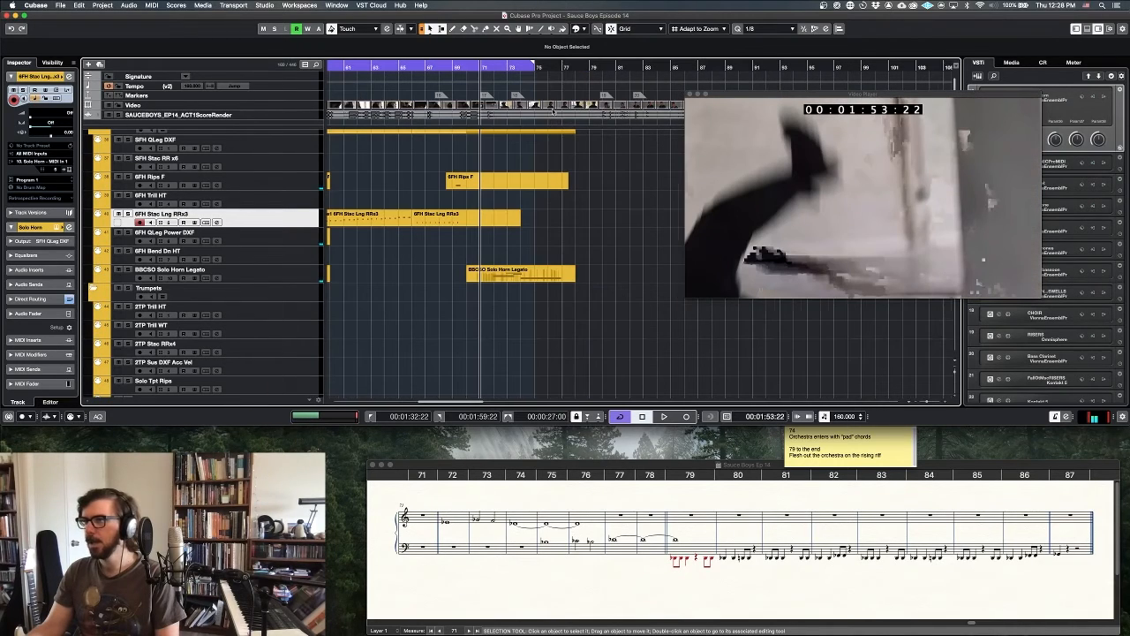
Set the cycle range from bar 72 (1:55:07) to 2:21:15.
super+click(495, 66)
key(h)
key(h)
key(h)
key(h)
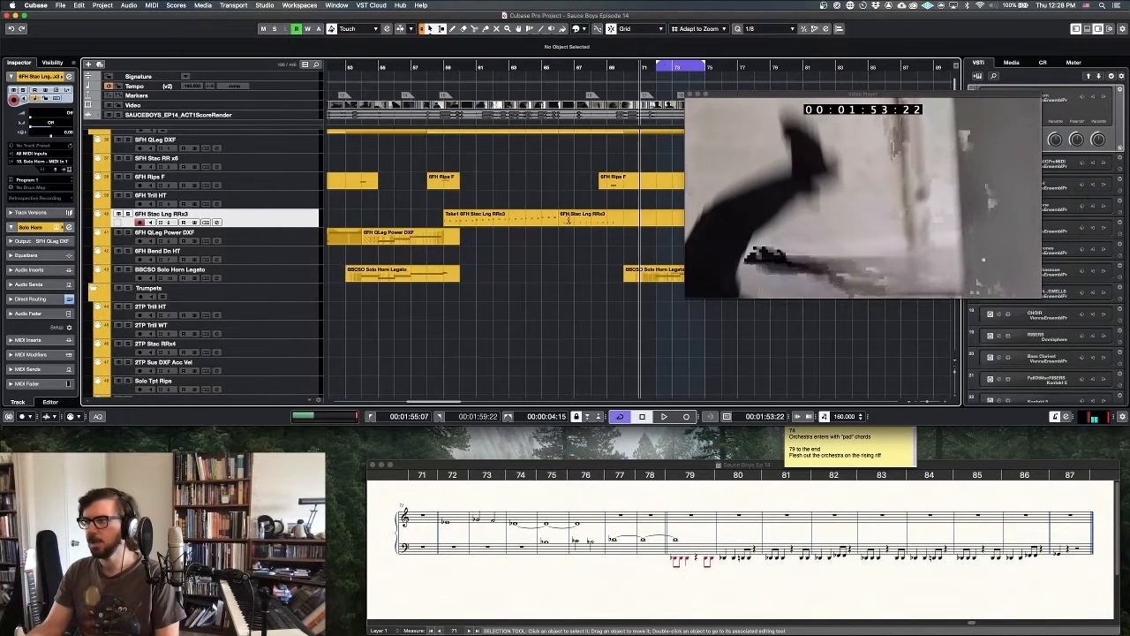
scroll(565, 227, right, 3)
scroll(565, 227, right, 2)
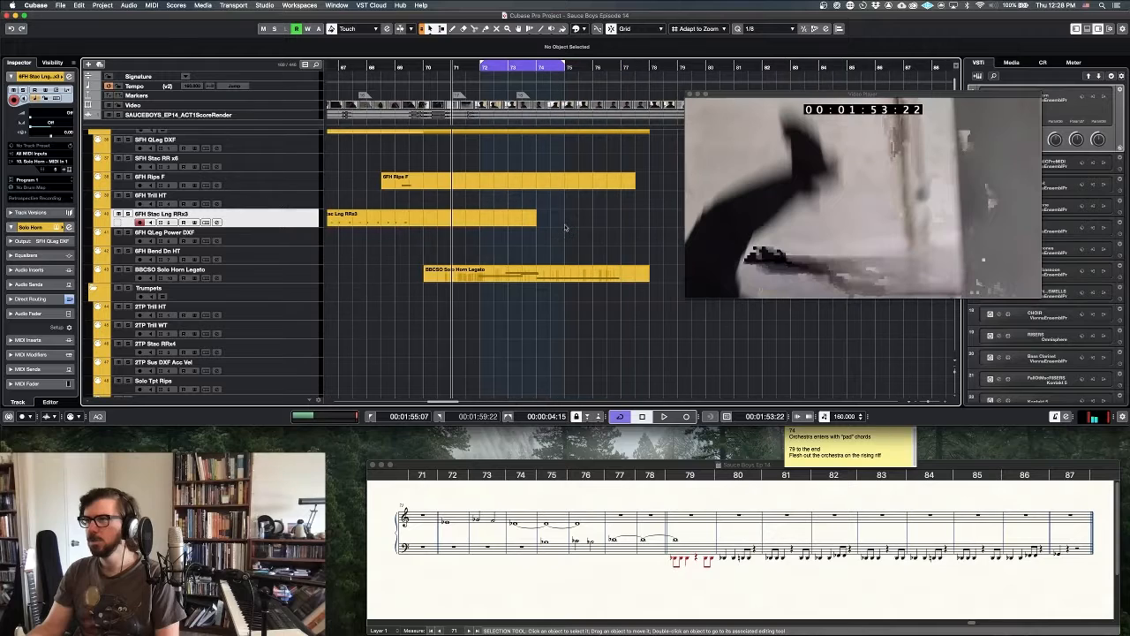
scroll(565, 227, right, 2)
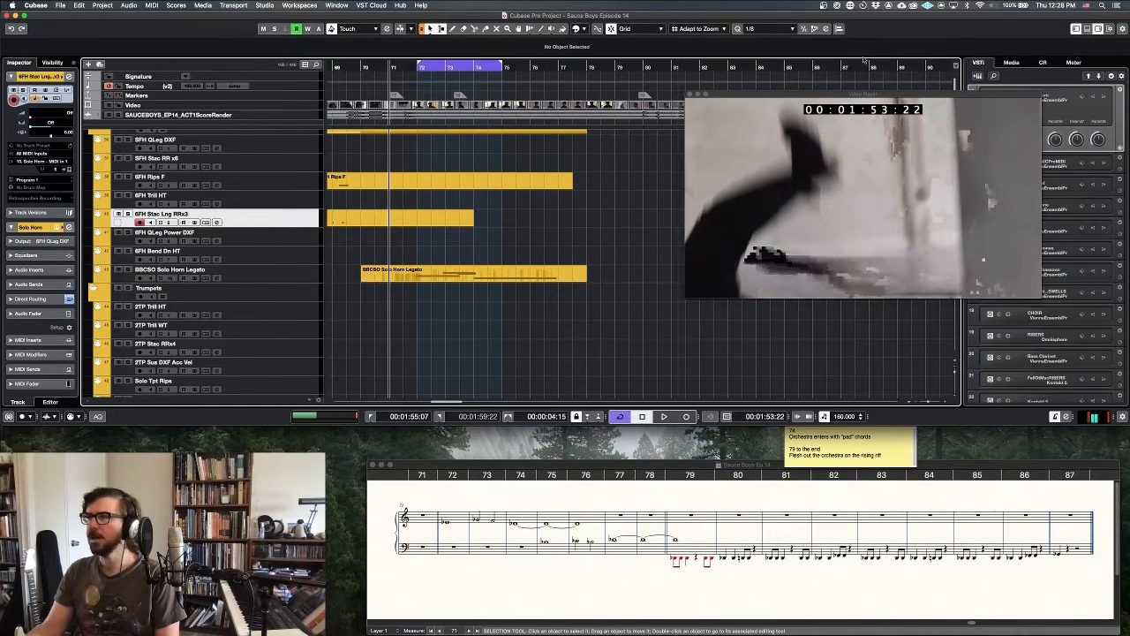
alt+click(907, 66)
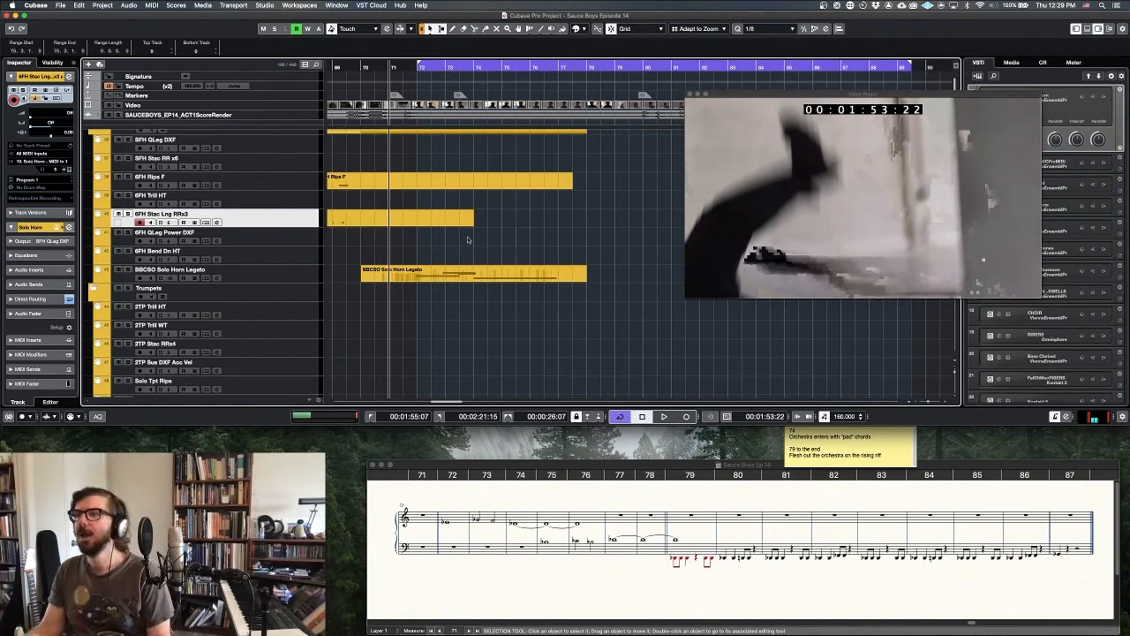
Play the opening of the cycle range from 1:55:07 while checking the score sketch from bar 70.
key(g)
scroll(469, 237, right, 5)
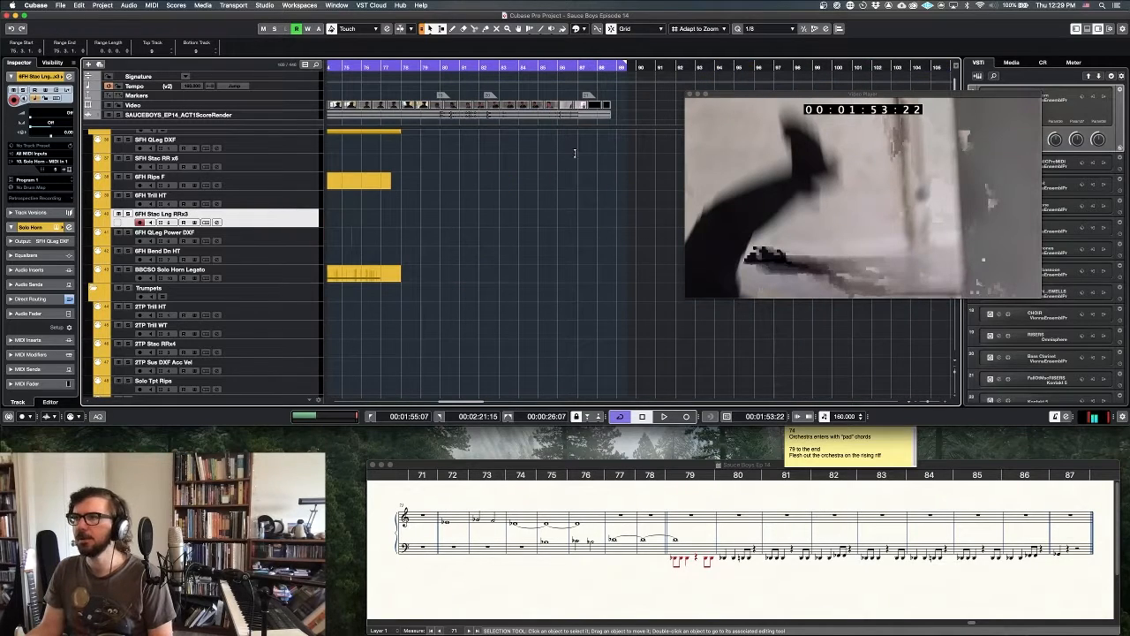
key(h)
key(h)
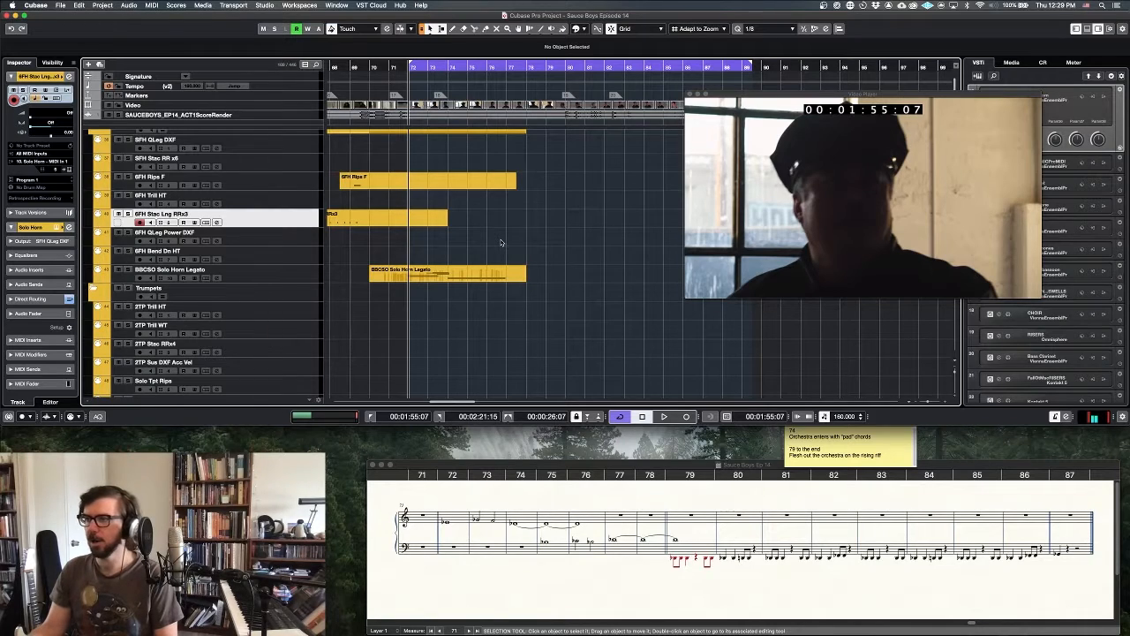
scroll(667, 535, left, 1)
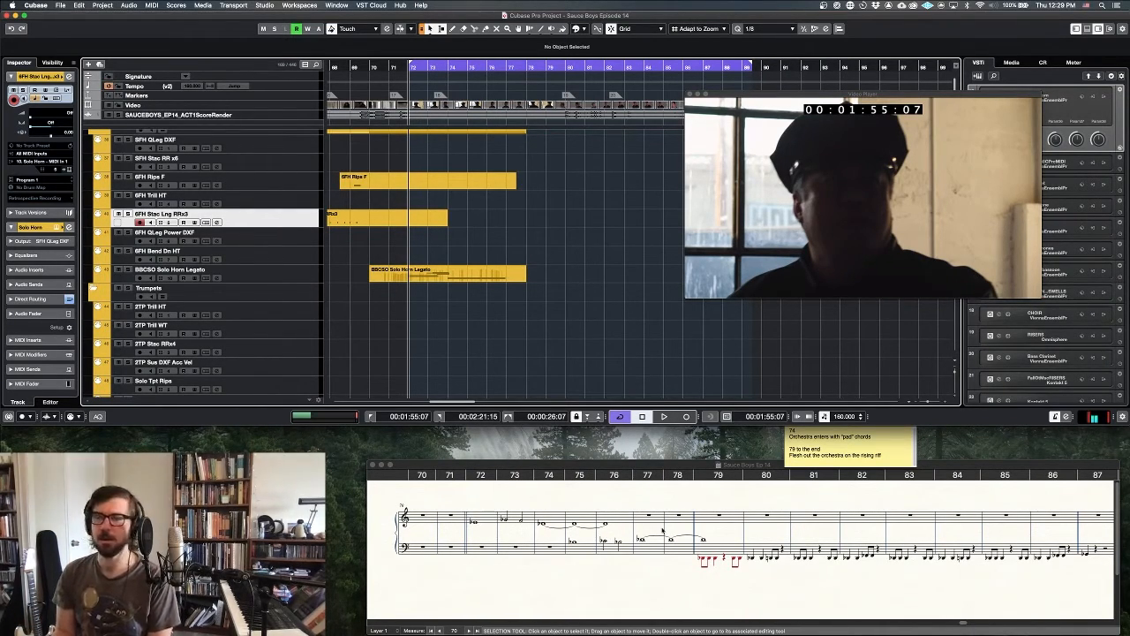
key(space)
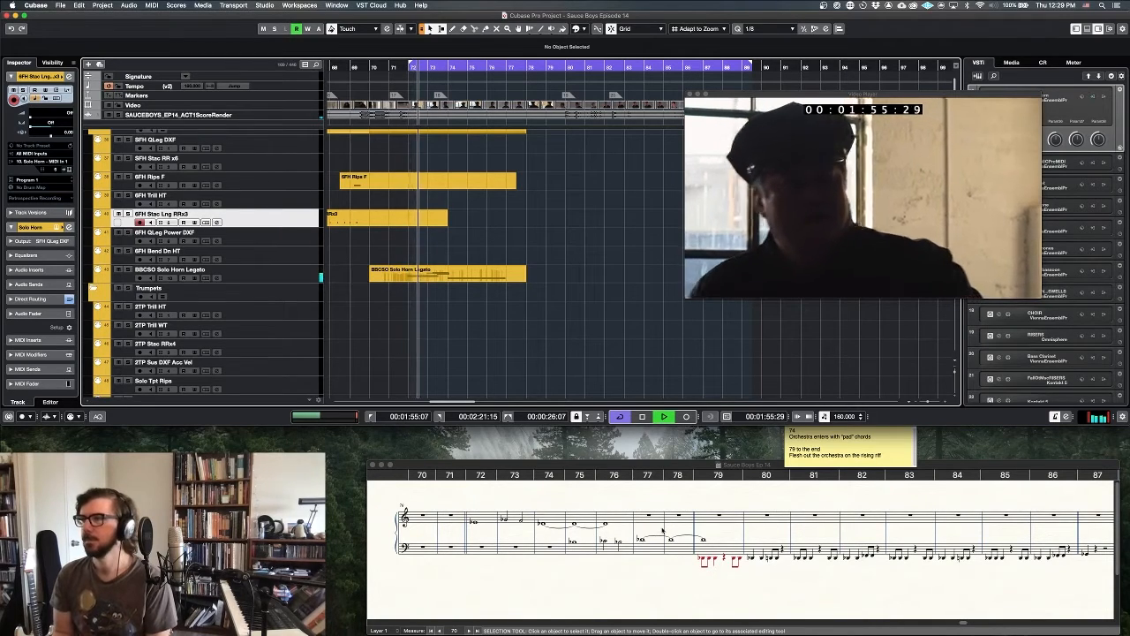
key(space)
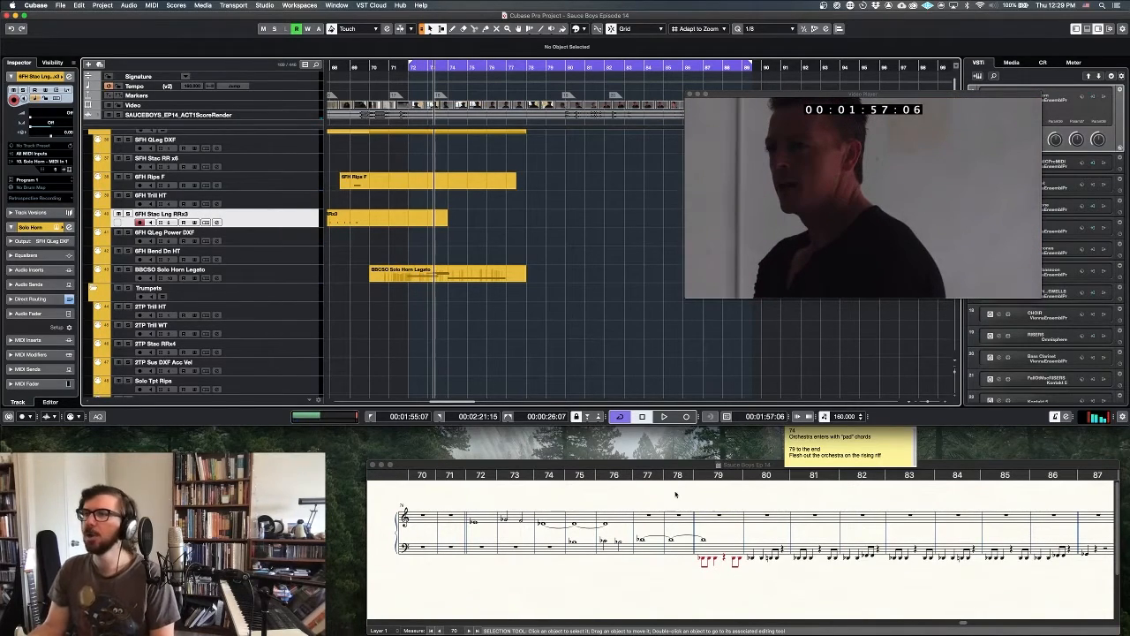
Move the start of the cycle range back to bar 67 (1:47:22) and play the passage from there.
scroll(519, 138, left, 3)
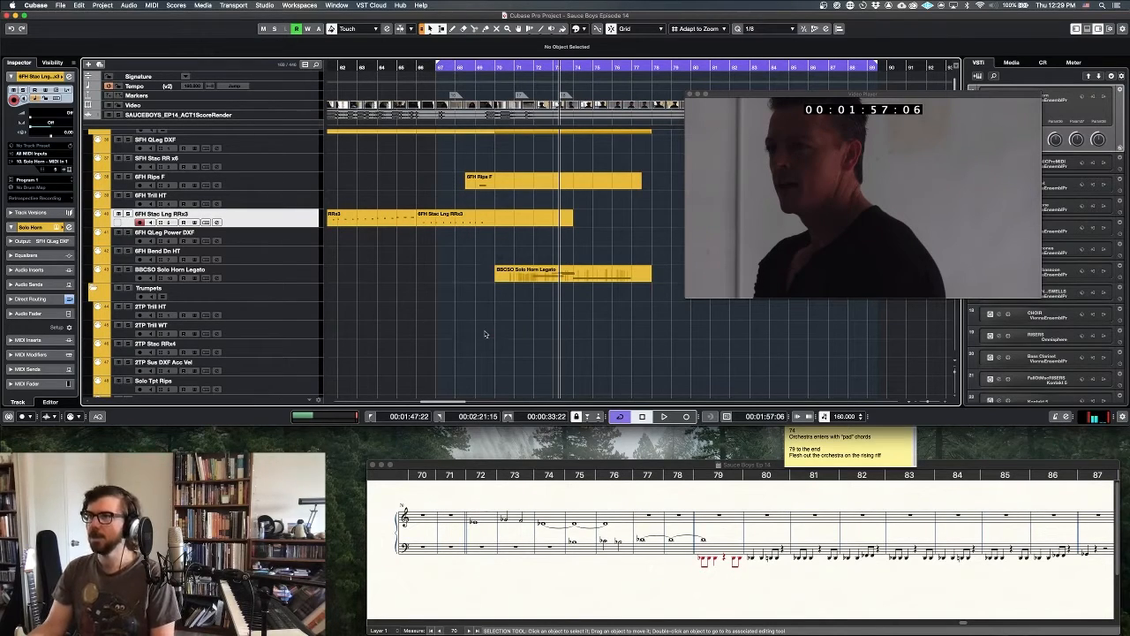
key(1)
key(space)
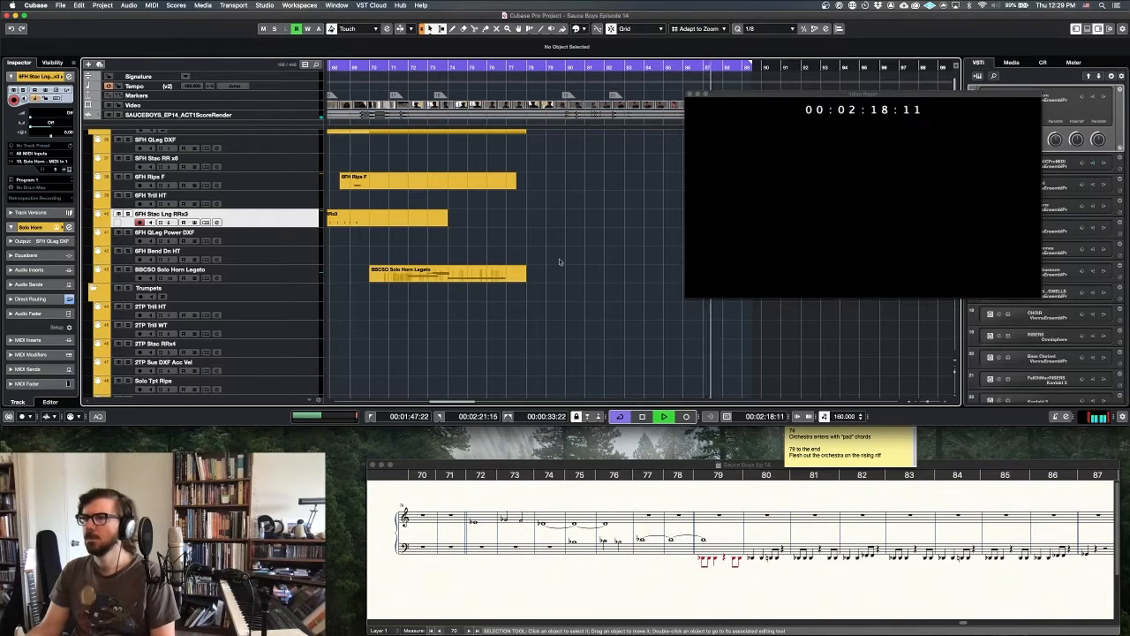
Look through the brass, percussion, string and synth tracks for existing parts within the cycle range.
scroll(558, 258, down, 5)
key(super+Tab)
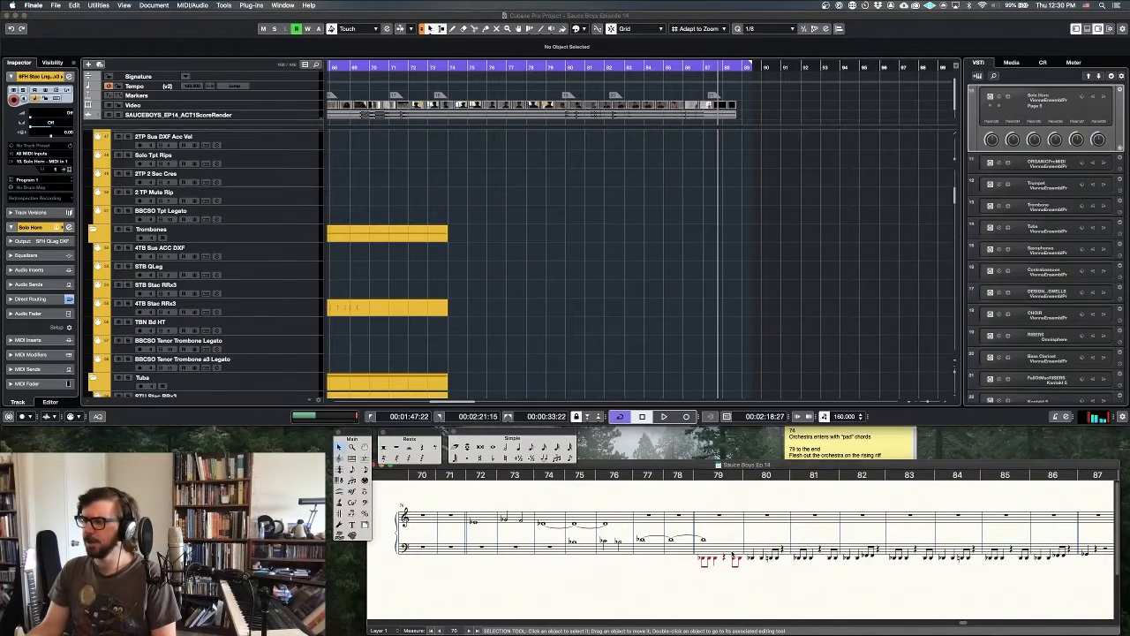
scroll(619, 299, down, 15)
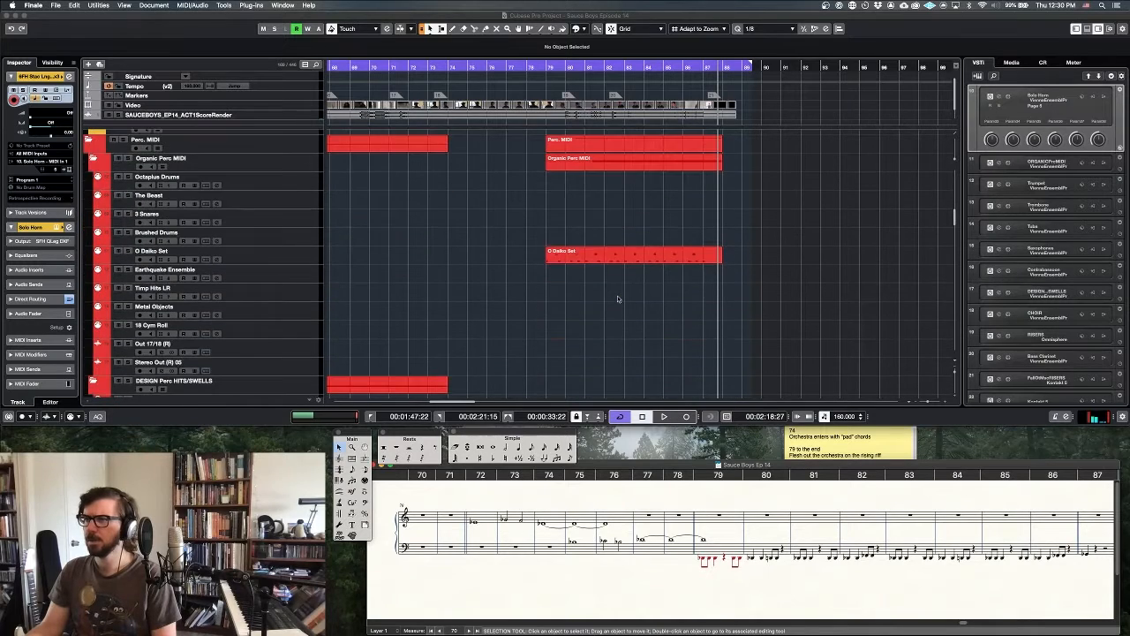
scroll(618, 299, down, 15)
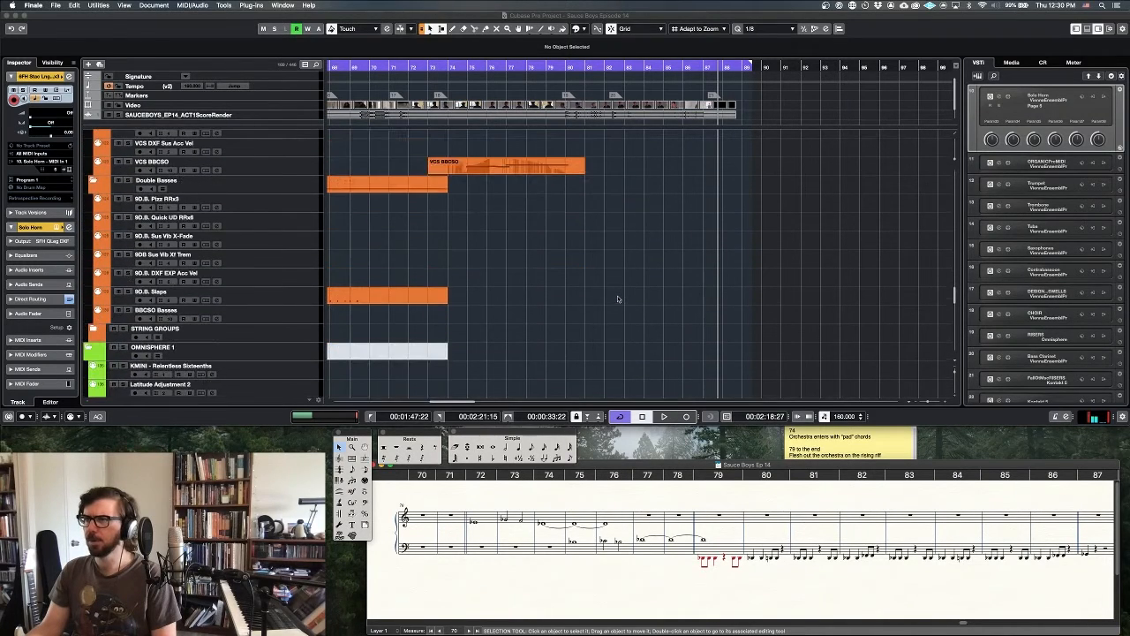
scroll(618, 299, down, 10)
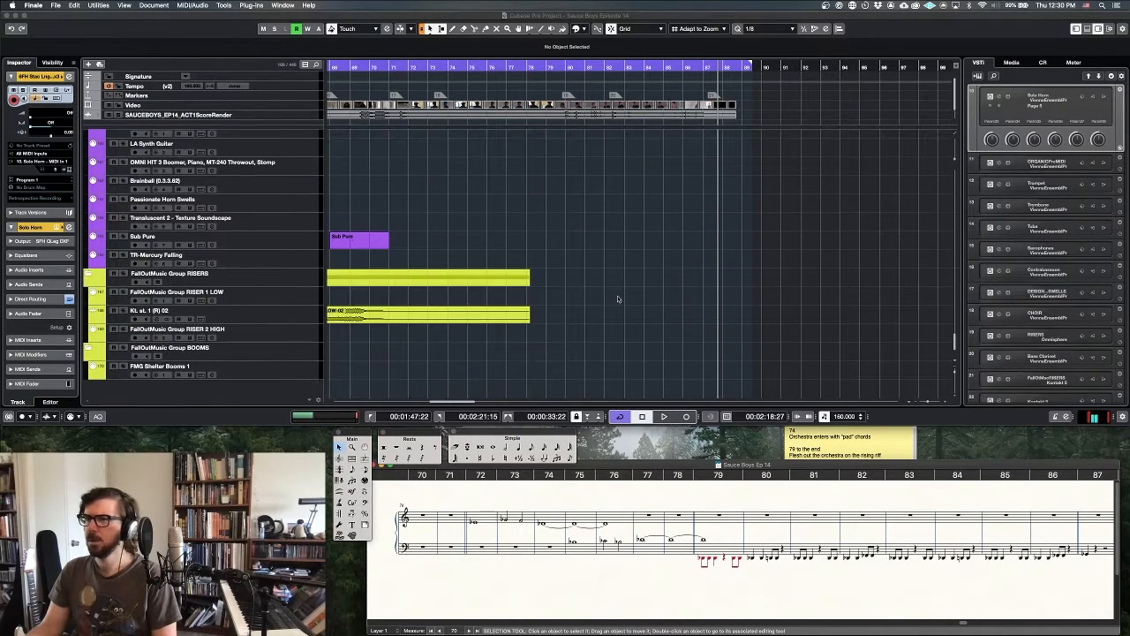
scroll(618, 299, up, 20)
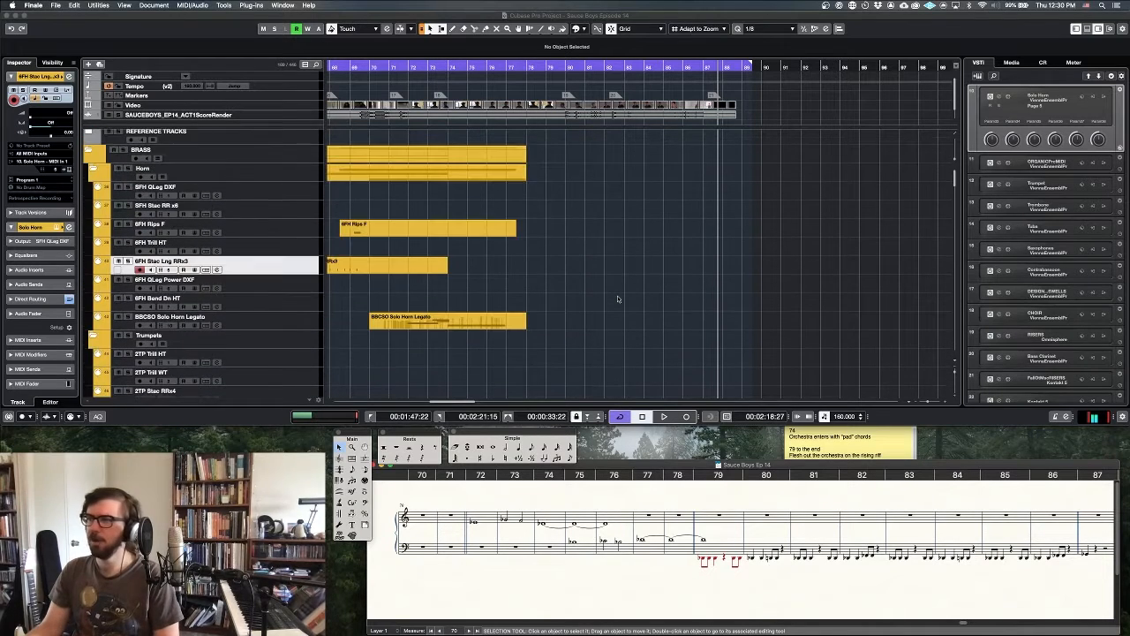
scroll(618, 299, down, 2)
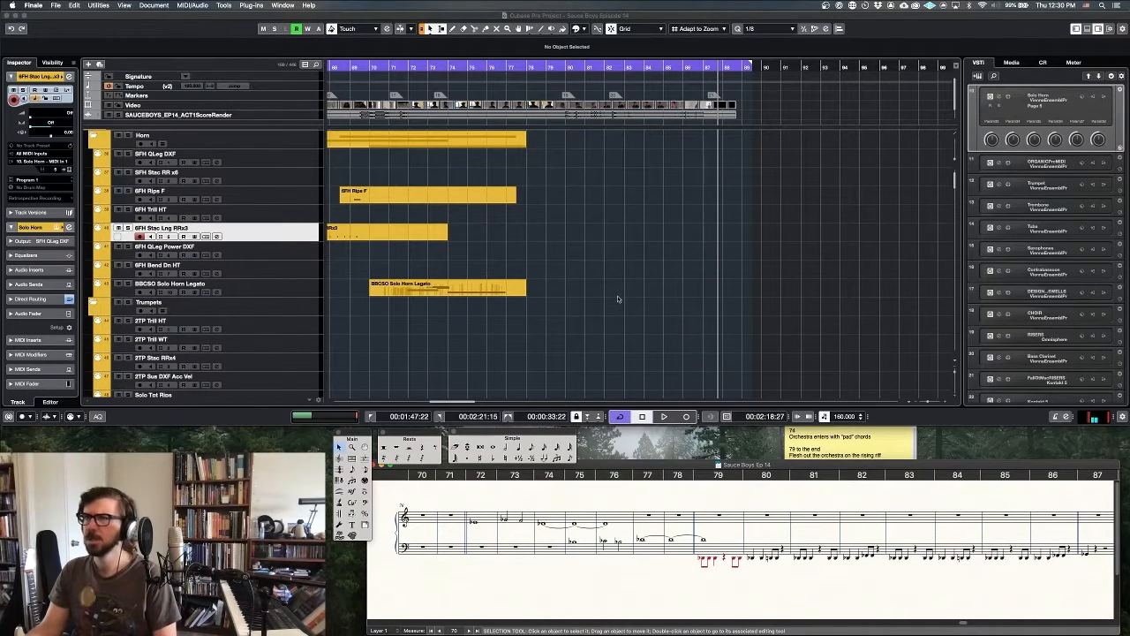
scroll(618, 298, left, 3)
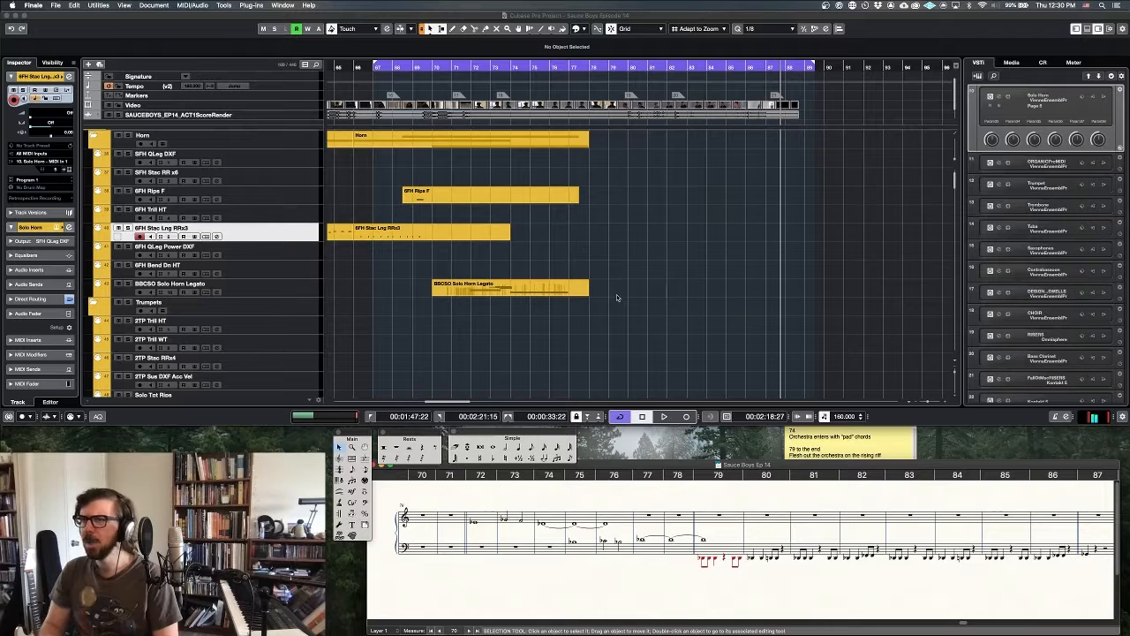
Return to the start of the cycle range in the Cubase project and scrub the video against the enlarged horn tracks, up to 1:51:04 and back.
key(1)
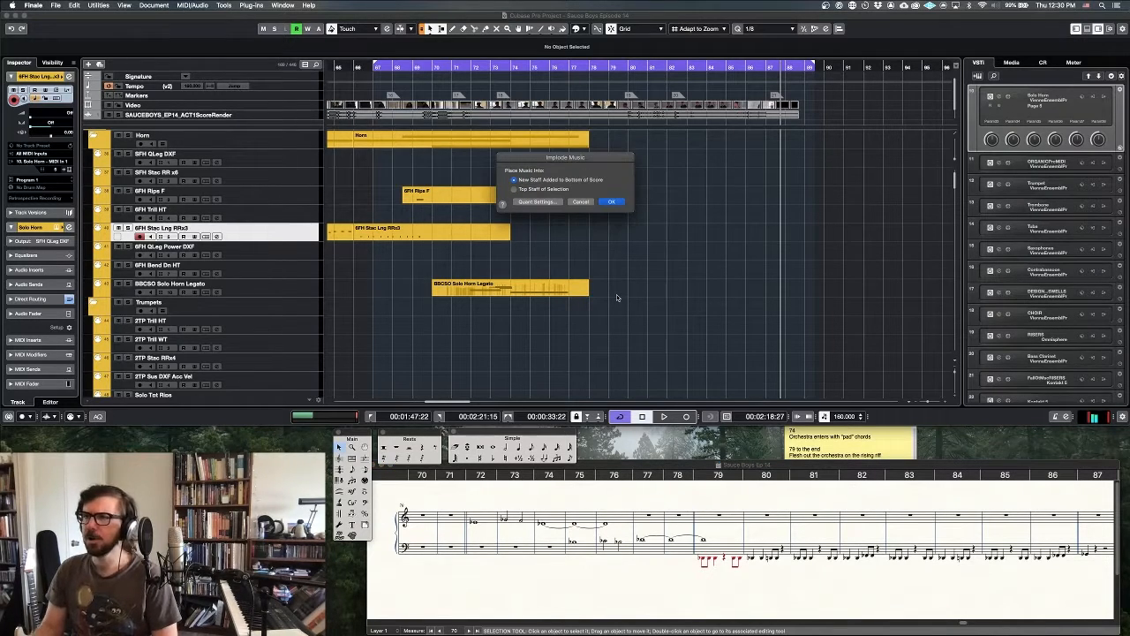
click(575, 202)
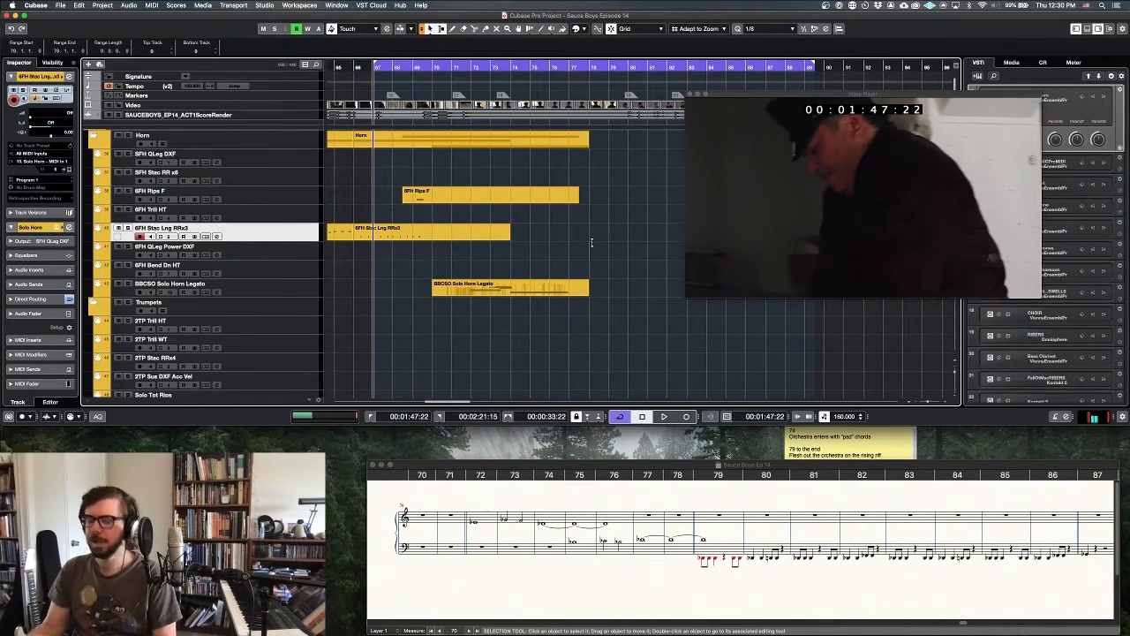
key(h)
key(h)
key(h)
scroll(566, 212, right, 4)
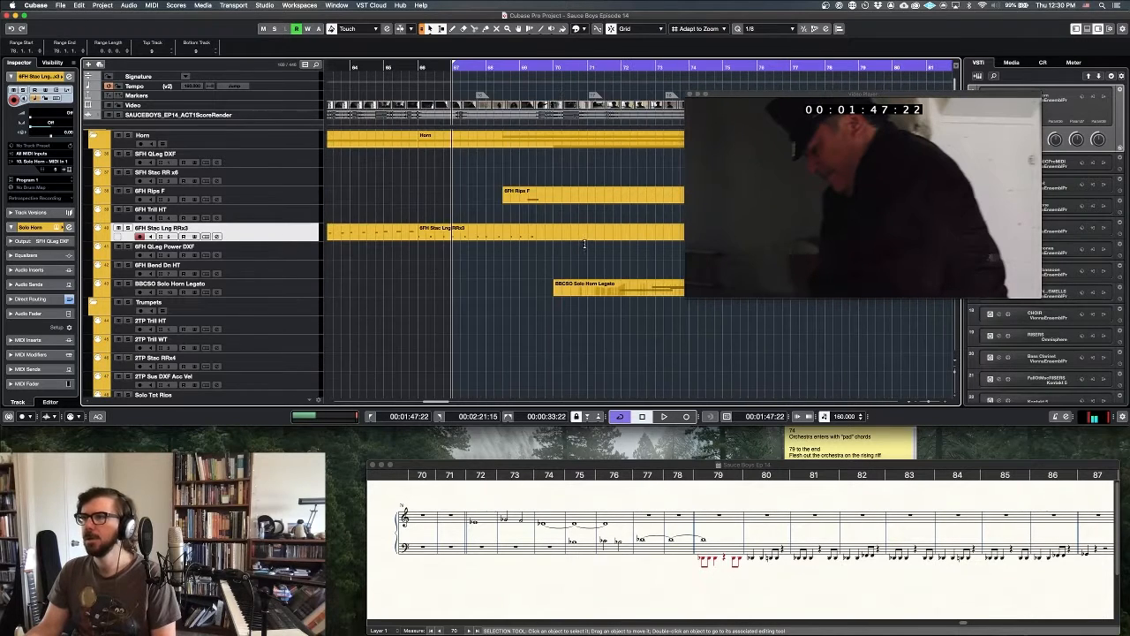
key(shift+h)
key(shift+h)
mouse_move(527, 67)
mouse_down()
mouse_move(541, 68)
mouse_move(527, 71)
mouse_up()
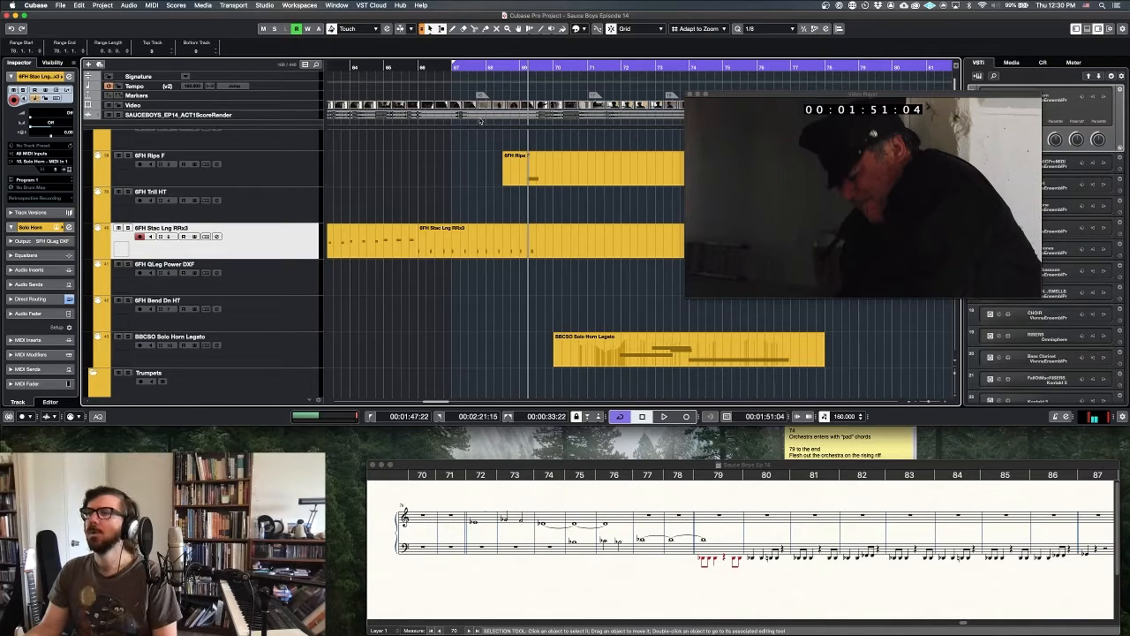
drag(466, 71, 452, 71)
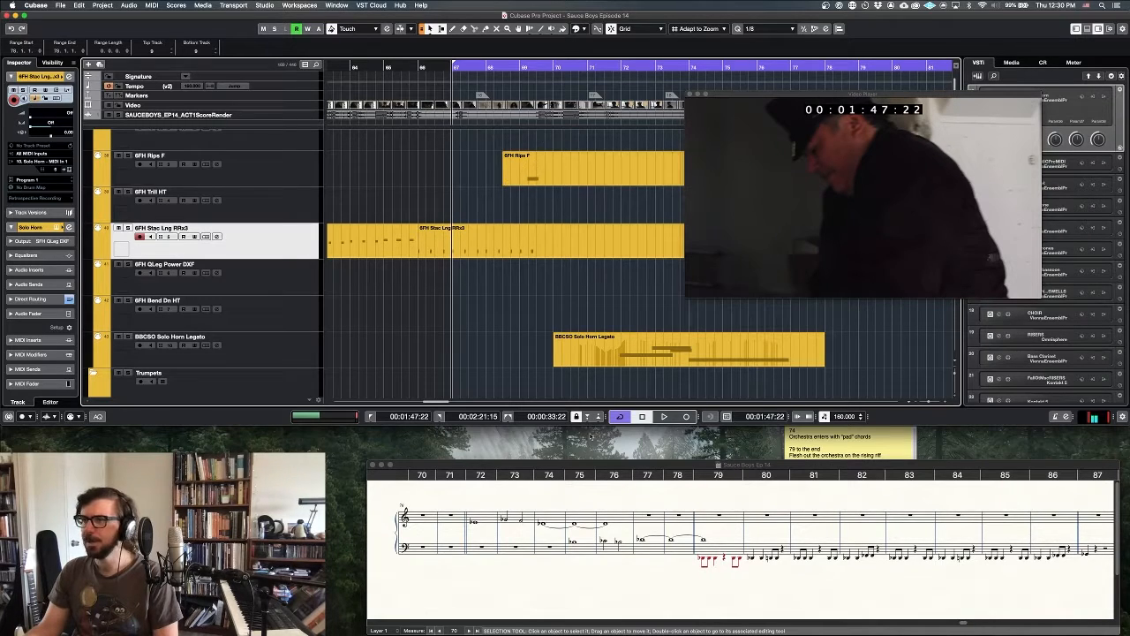
Select measure 69 on the upper staff of the Finale score and return to the Cubase project.
scroll(477, 511, left, 2)
click(437, 517)
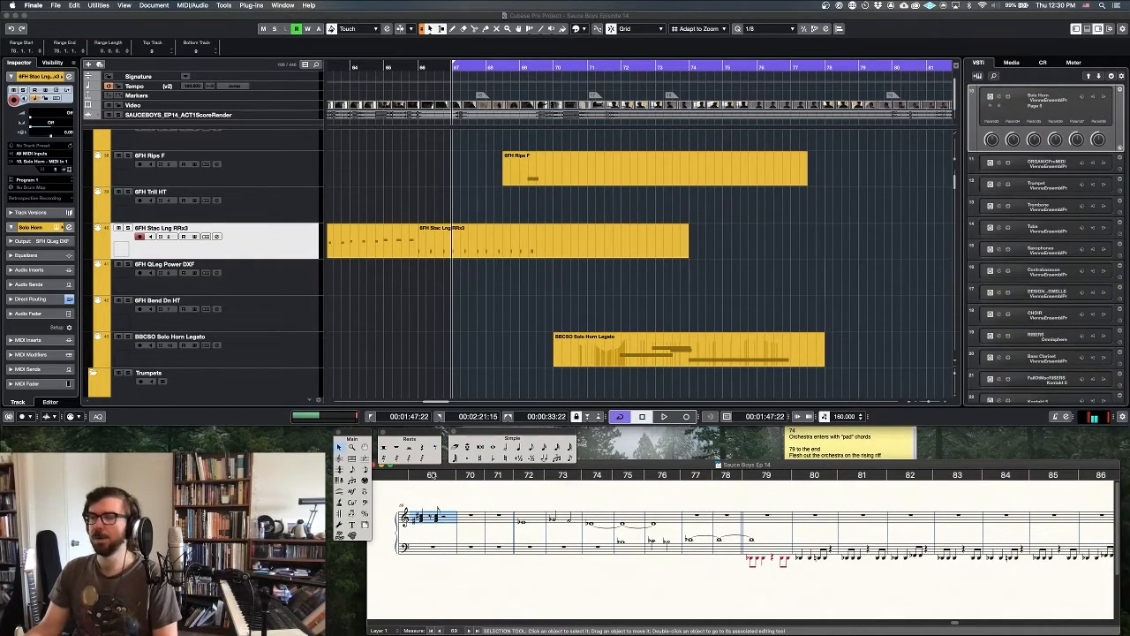
click(462, 335)
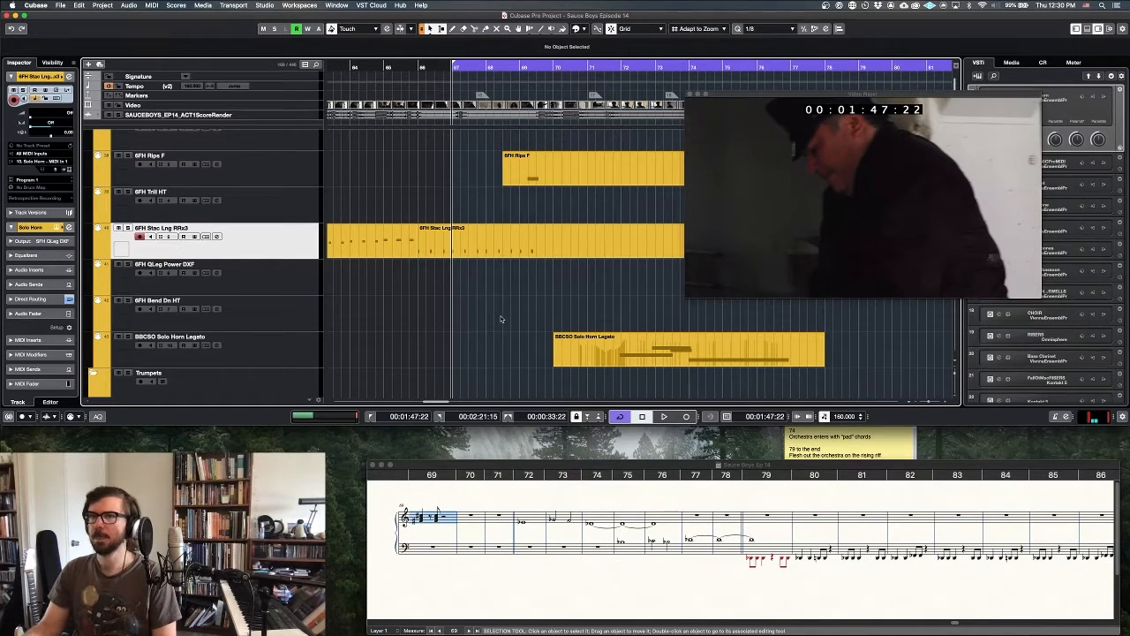
Play from 1:47:22 and compare the soloed SAUCEBOYS_EP14_ACT1ScoreRender track with the full mix.
key(space)
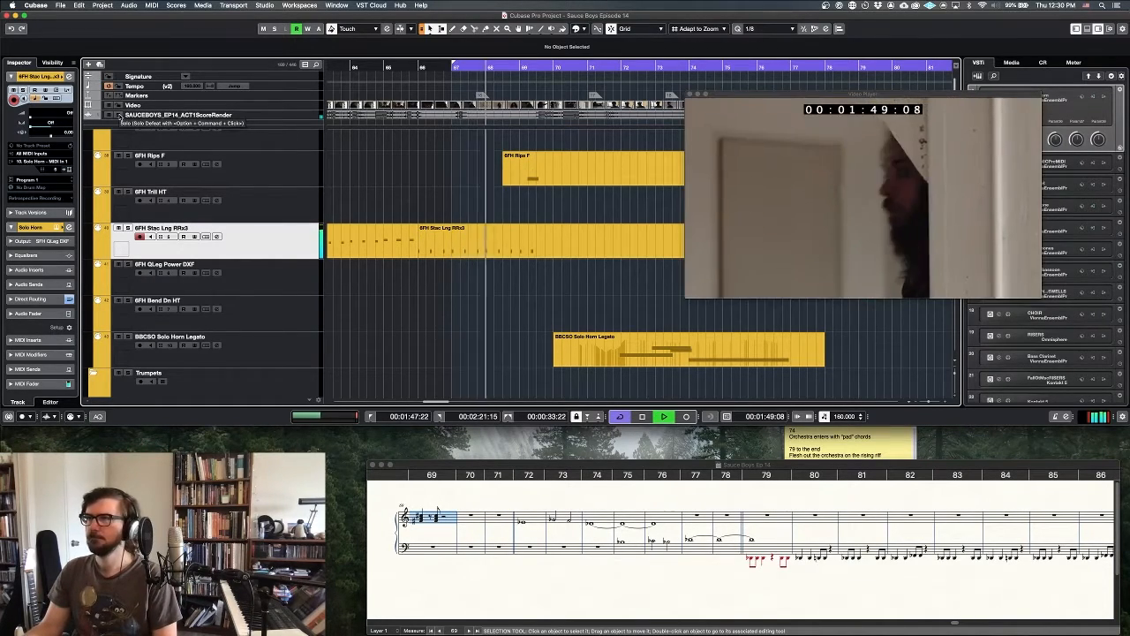
click(120, 116)
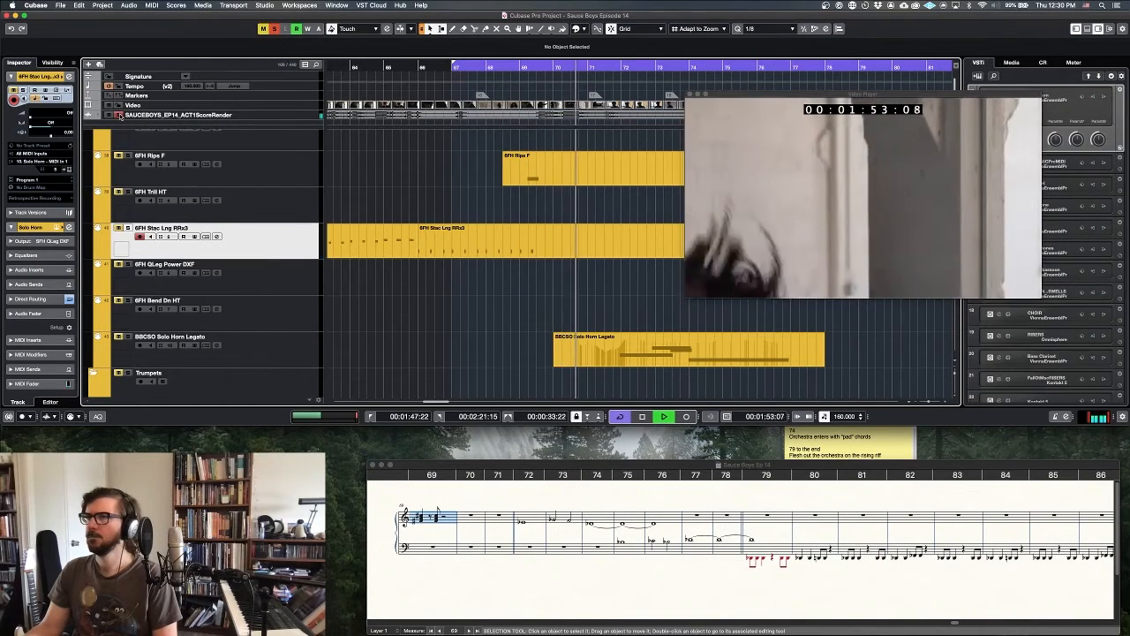
key(space)
key(KP_1)
key(space)
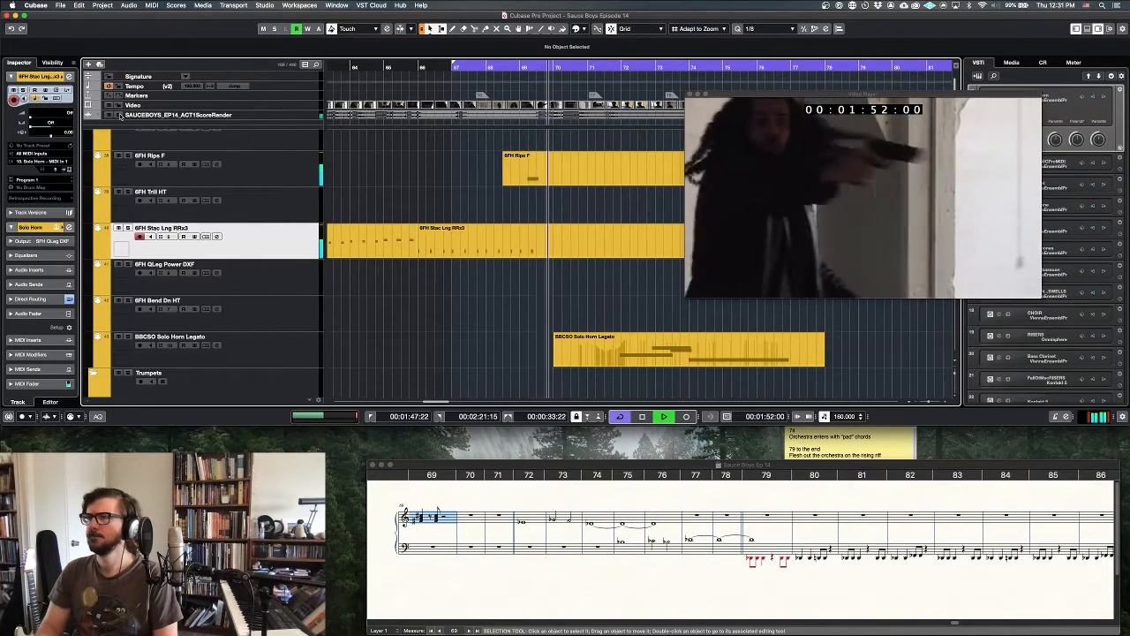
Start the cycle range at bar 71 and play the cue against the video to about 2:06.
key(space)
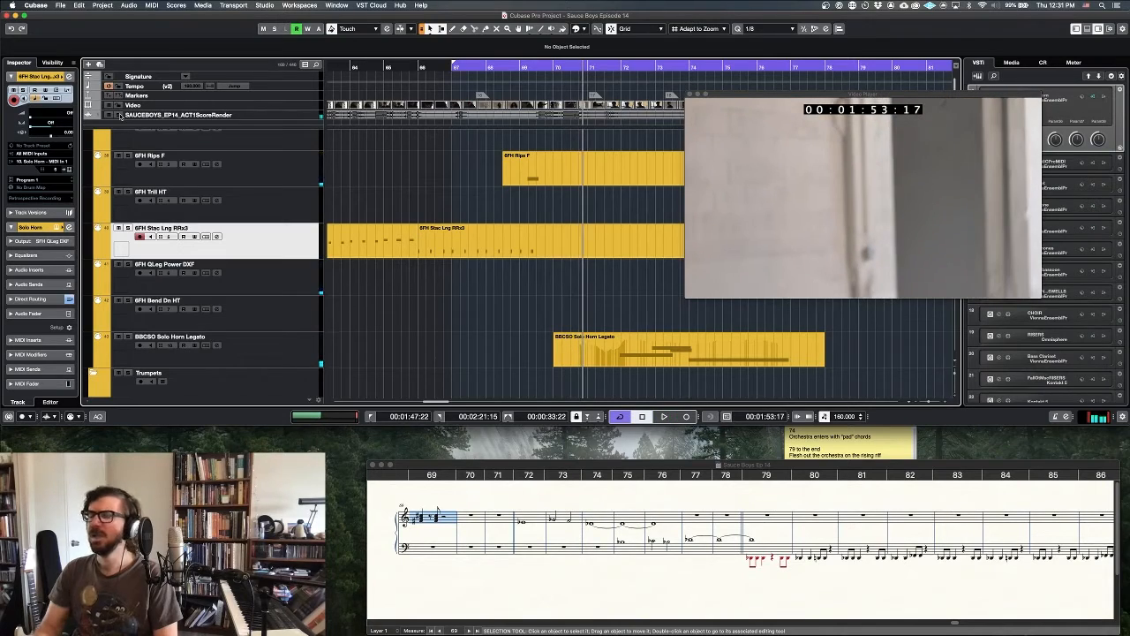
scroll(454, 200, right, 5)
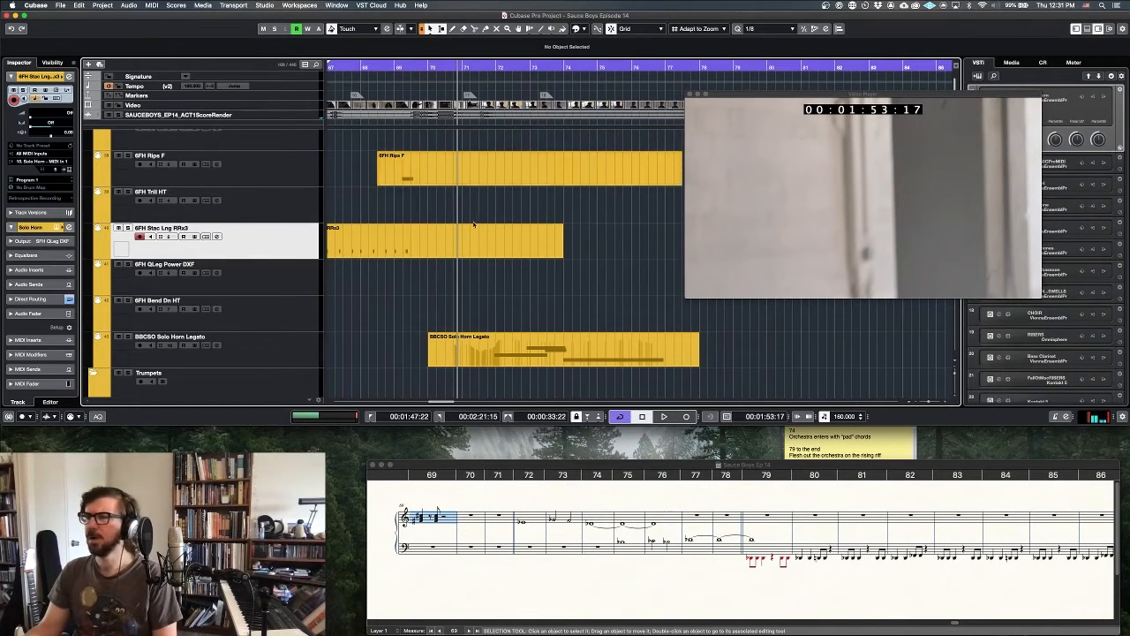
scroll(473, 223, right, 5)
ctrl+click(343, 67)
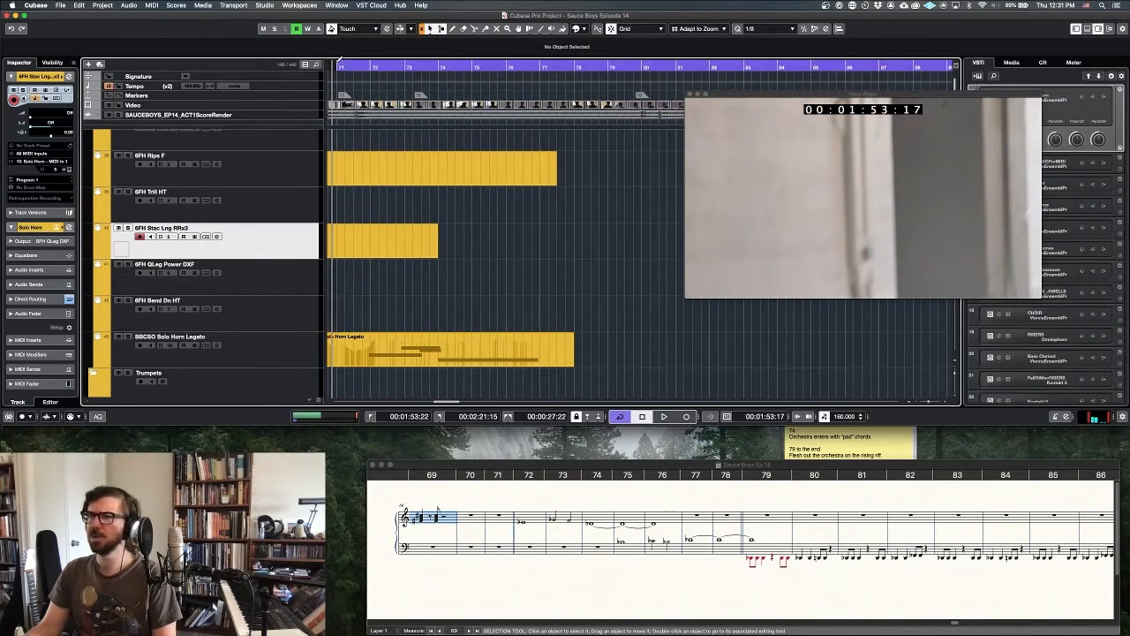
key(space)
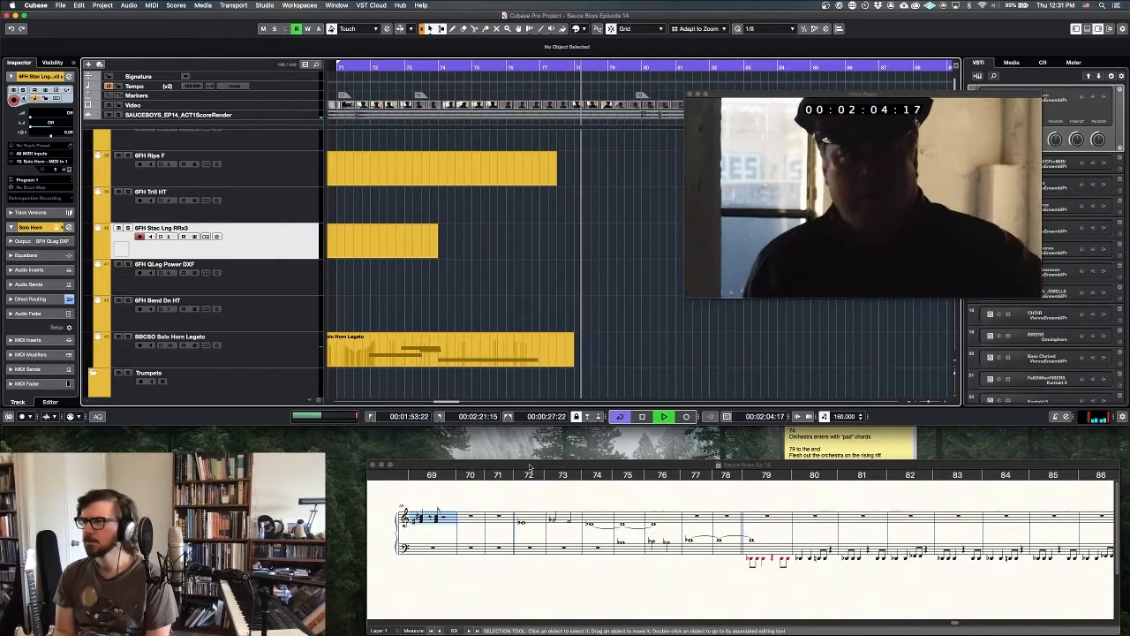
key(space)
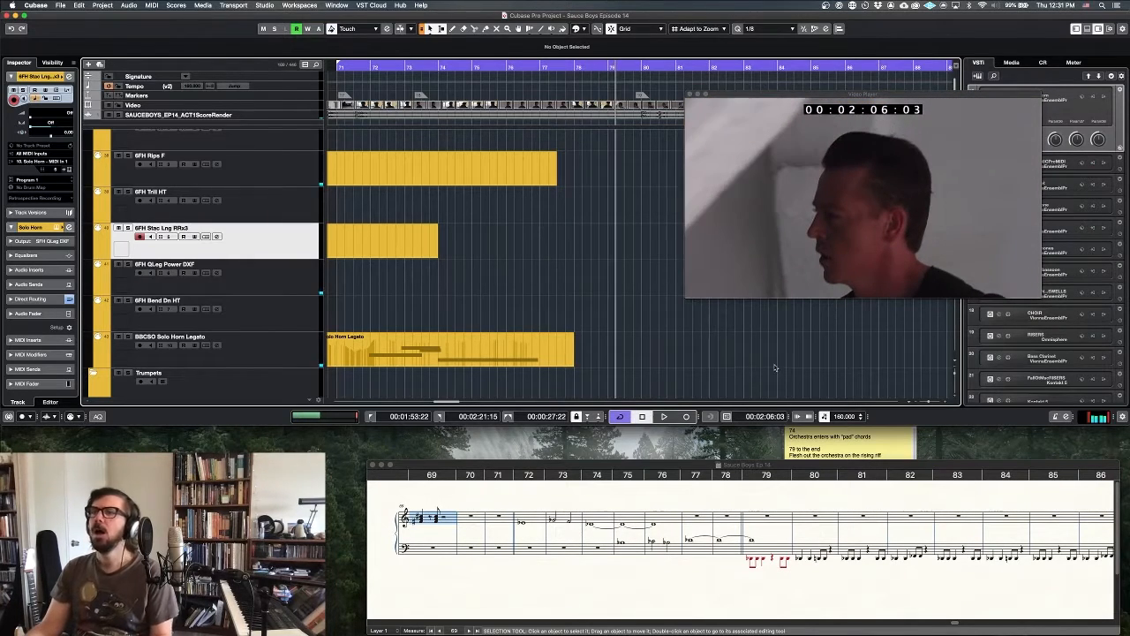
Start the cycle range at bar 74 and select the Bosendorfer DYN Grand Piano track.
ctrl+click(440, 67)
scroll(479, 201, down, 6)
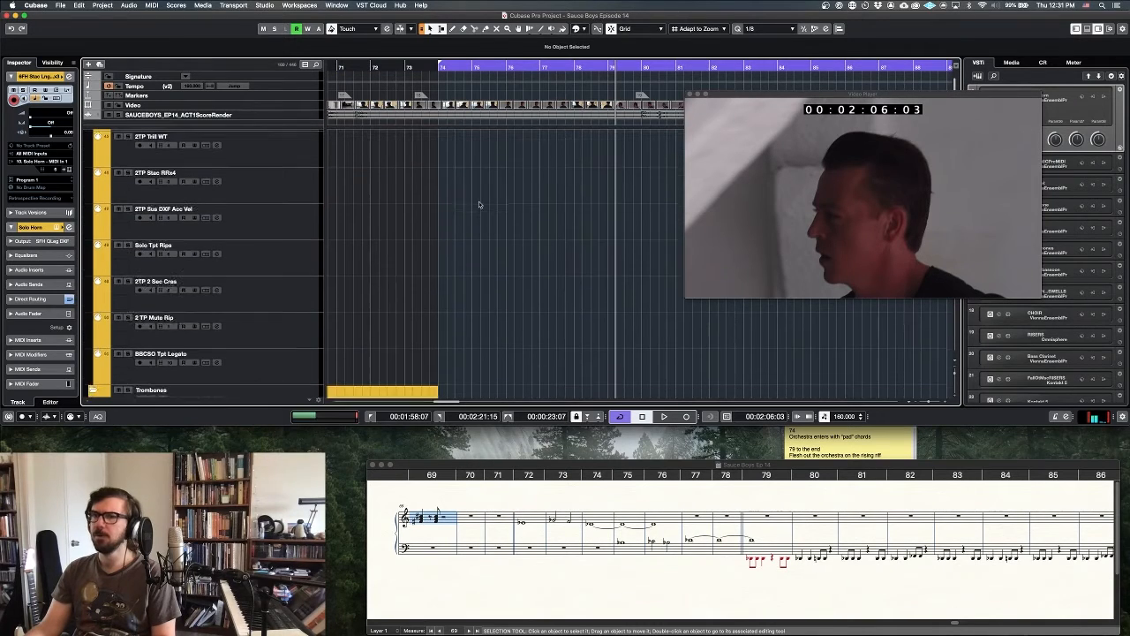
scroll(480, 205, down, 15)
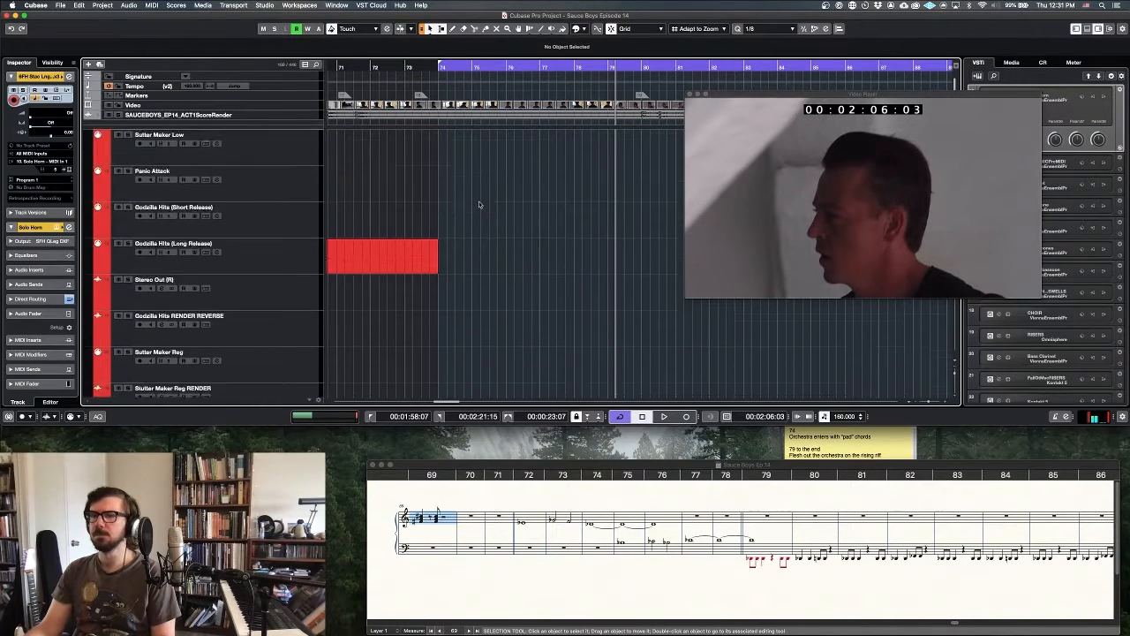
scroll(479, 205, down, 10)
click(234, 287)
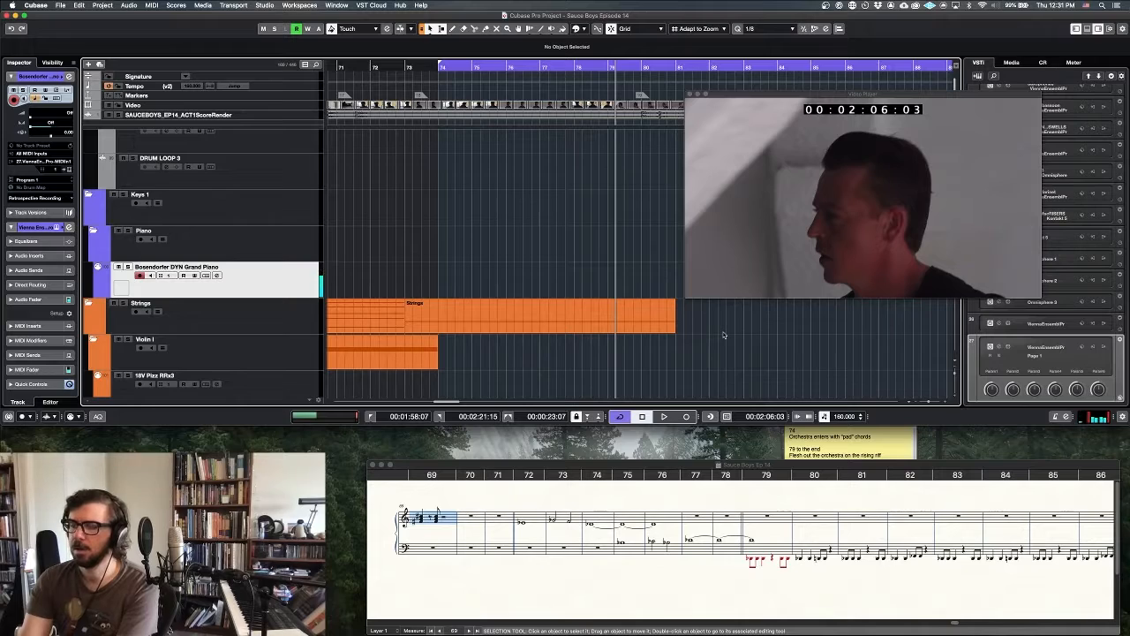
Switch to the Finale score and add chord symbols Ebm above measure 72 and Db above measure 74.
click(508, 507)
key(ctrl+c)
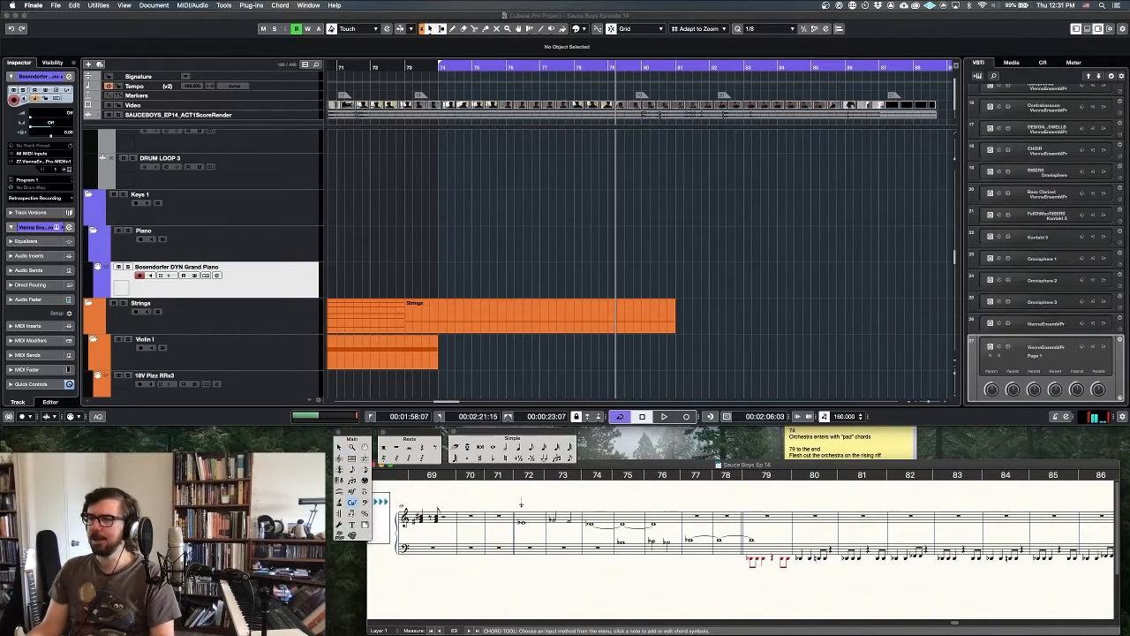
click(521, 506)
text(Ebm)
key(space)
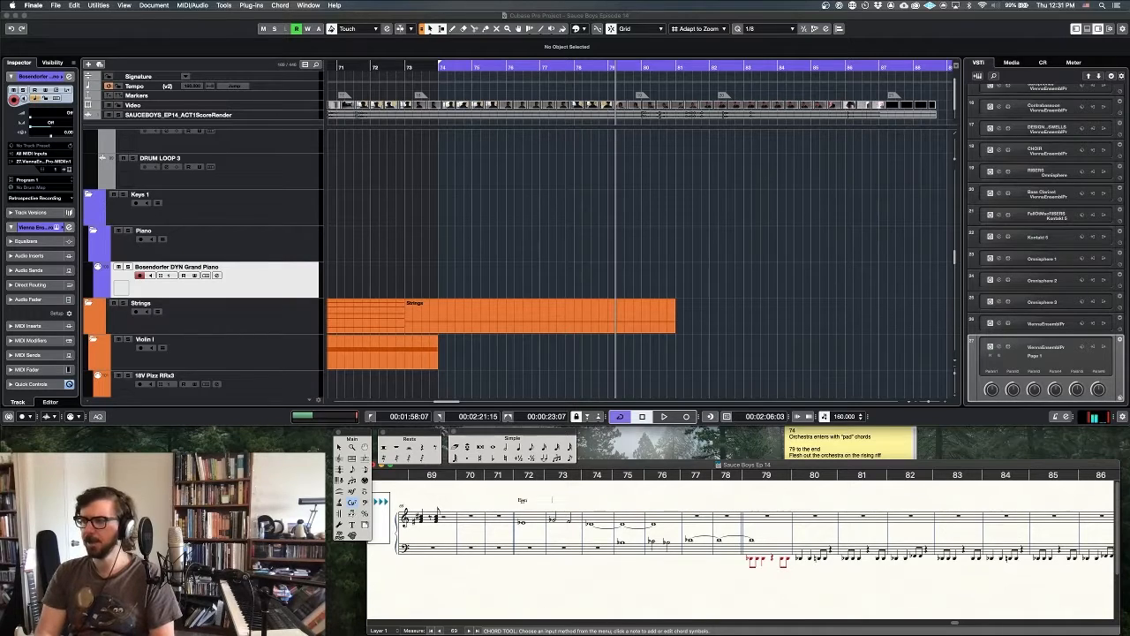
key(Escape)
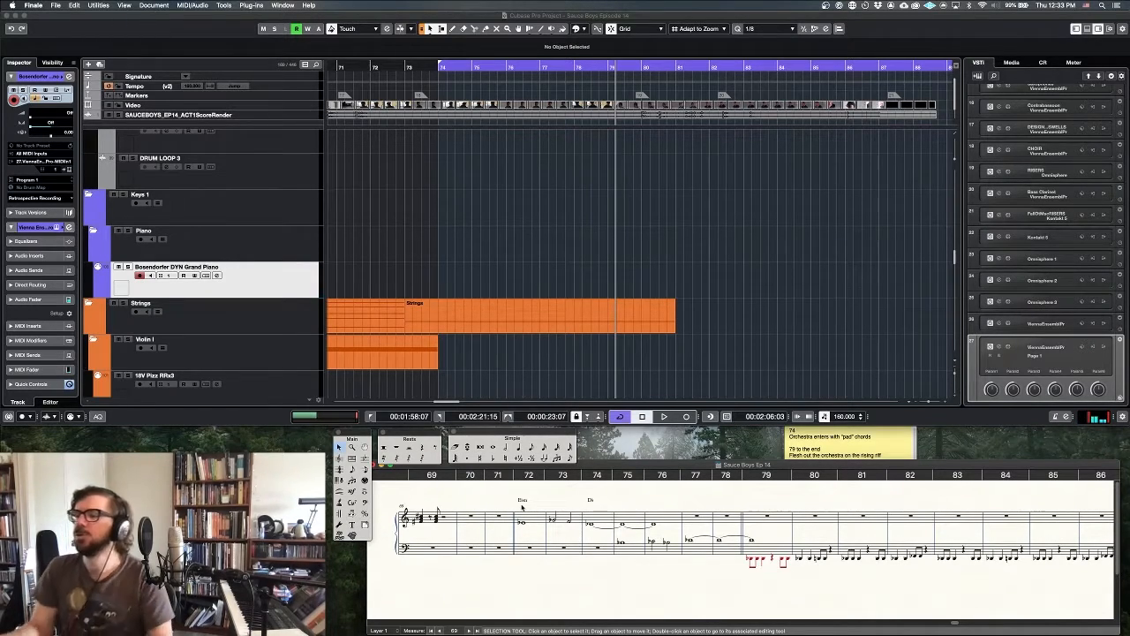
Add a Db chord symbol above measure 77, change the one above measure 74 to Bbm7, and save the score.
key(ctrl+c)
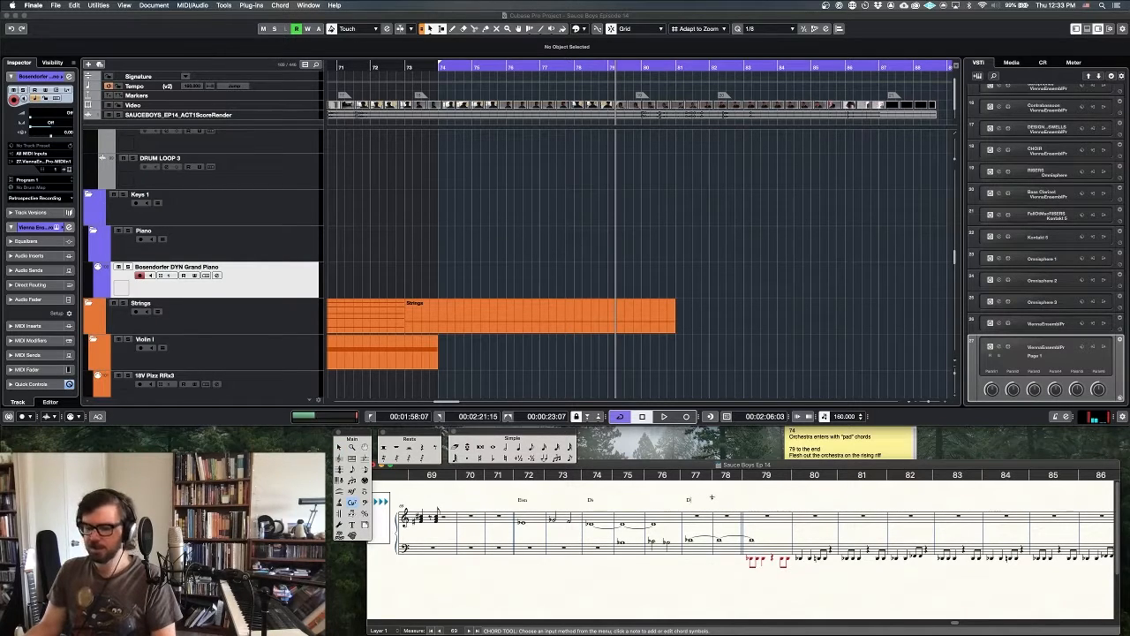
click(589, 502)
key(BackSpace)
key(BackSpace)
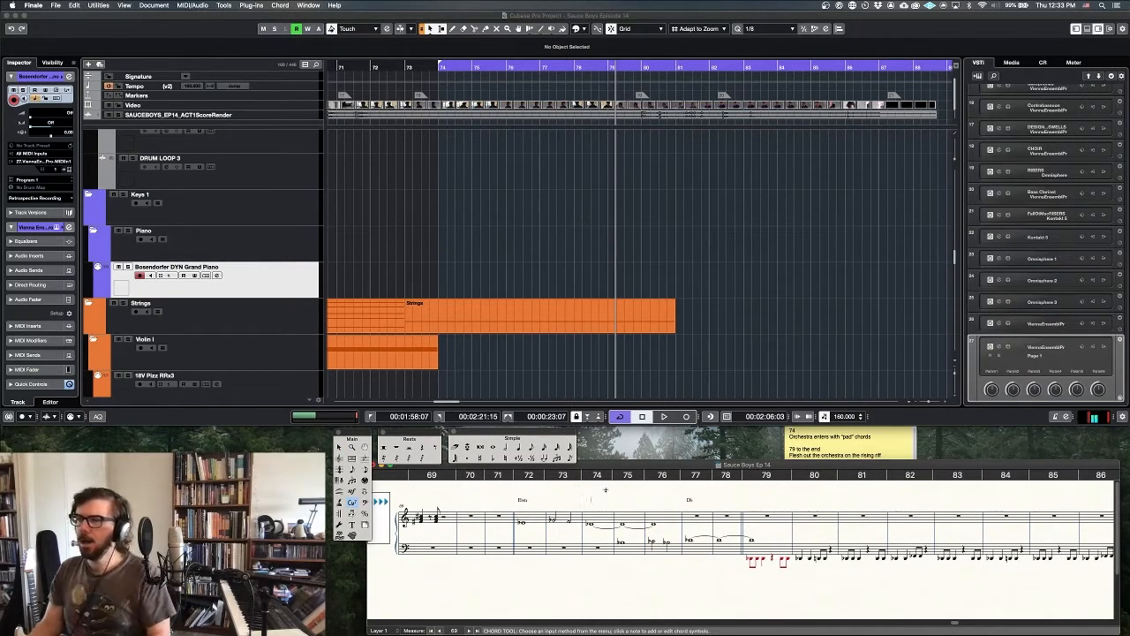
text(Bbm7)
key(Escape)
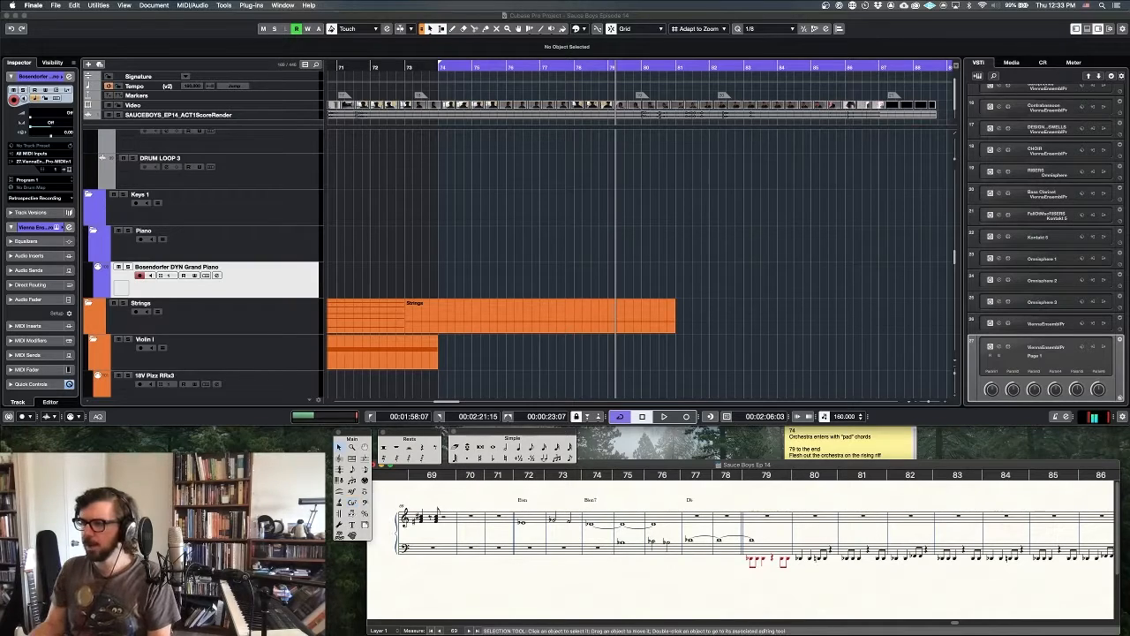
key(super+s)
Return to the Cubase project and record the piano sketch on the Bosendorfer track from bar 74 to about 2:18.
scroll(487, 381, right, 3)
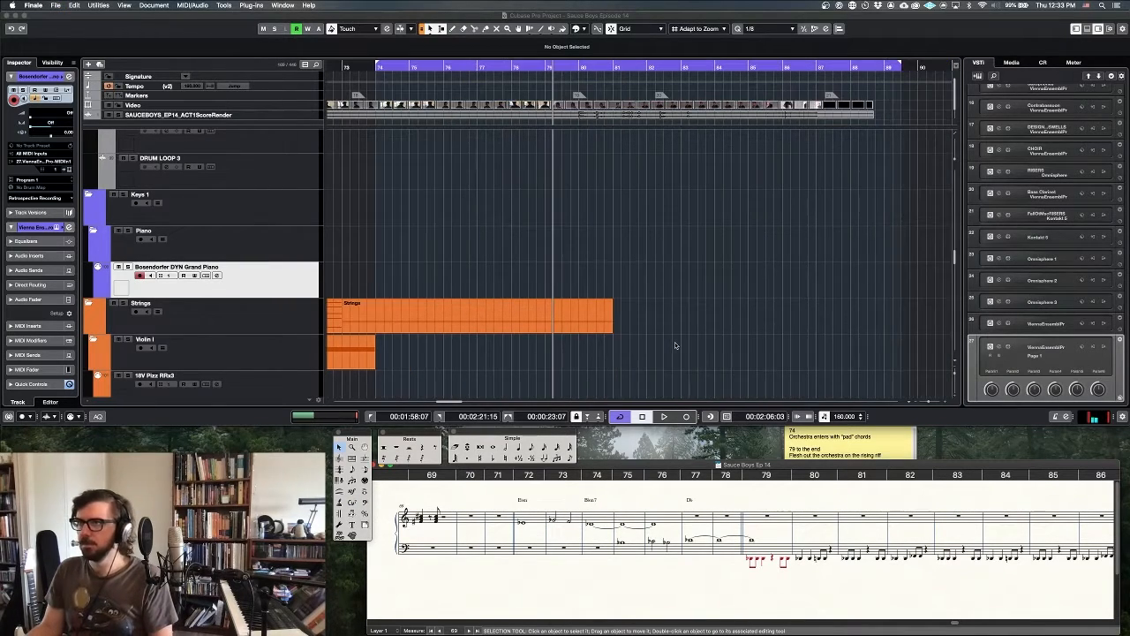
scroll(486, 382, down, 2)
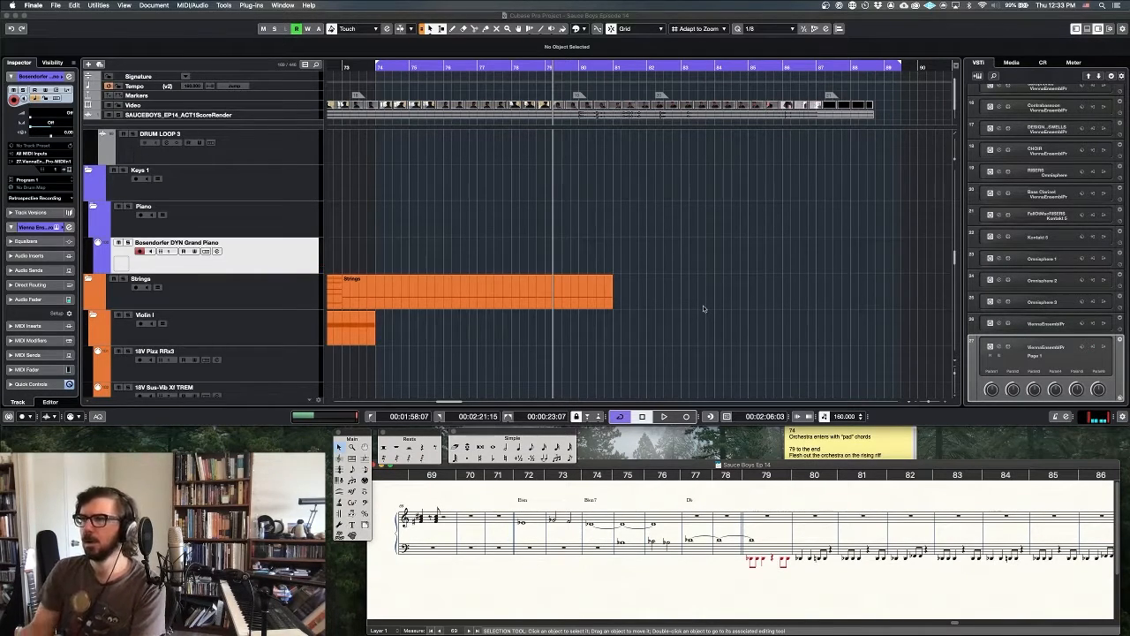
click(704, 309)
key(KP_Multiply)
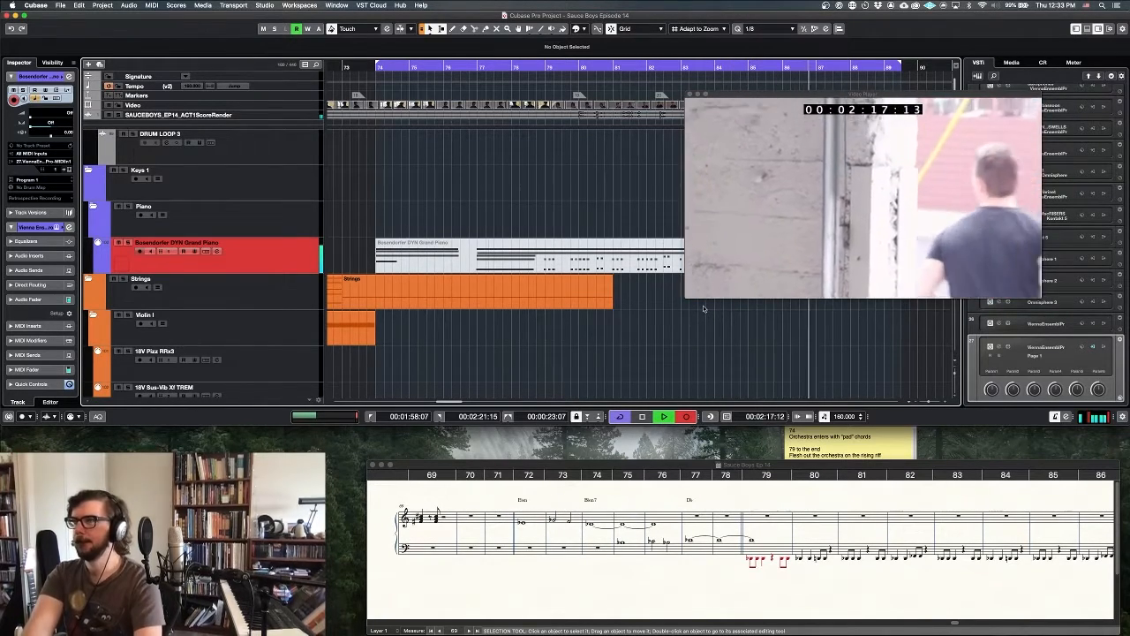
key(space)
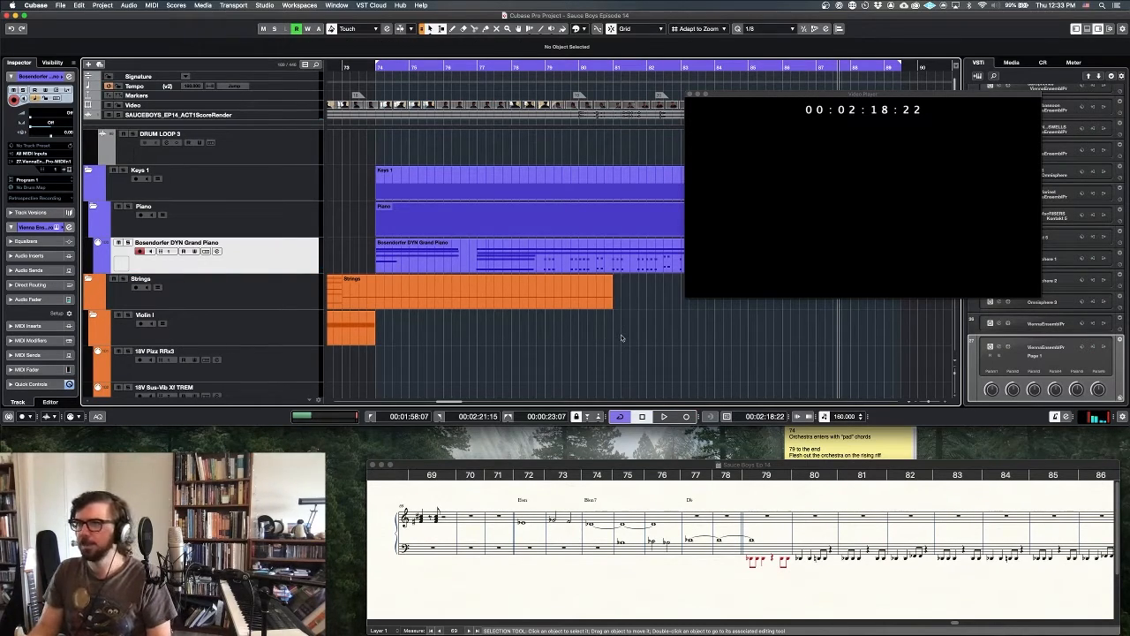
Play back the recorded piano part from the start of the cycle range.
key(KP_1)
key(space)
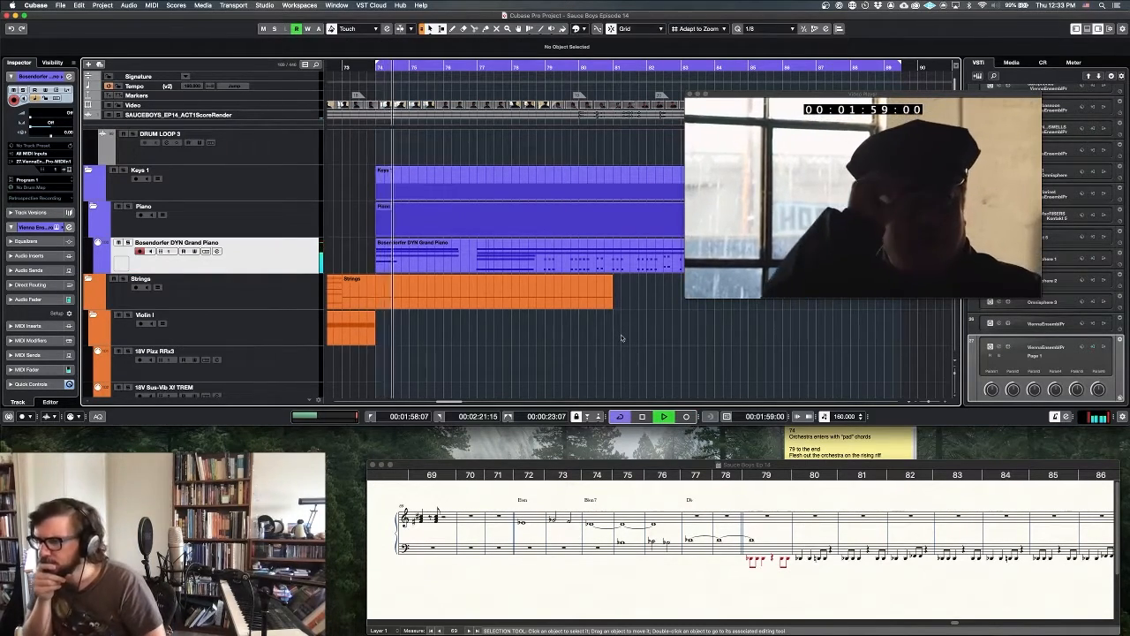
scroll(604, 333, left, 2)
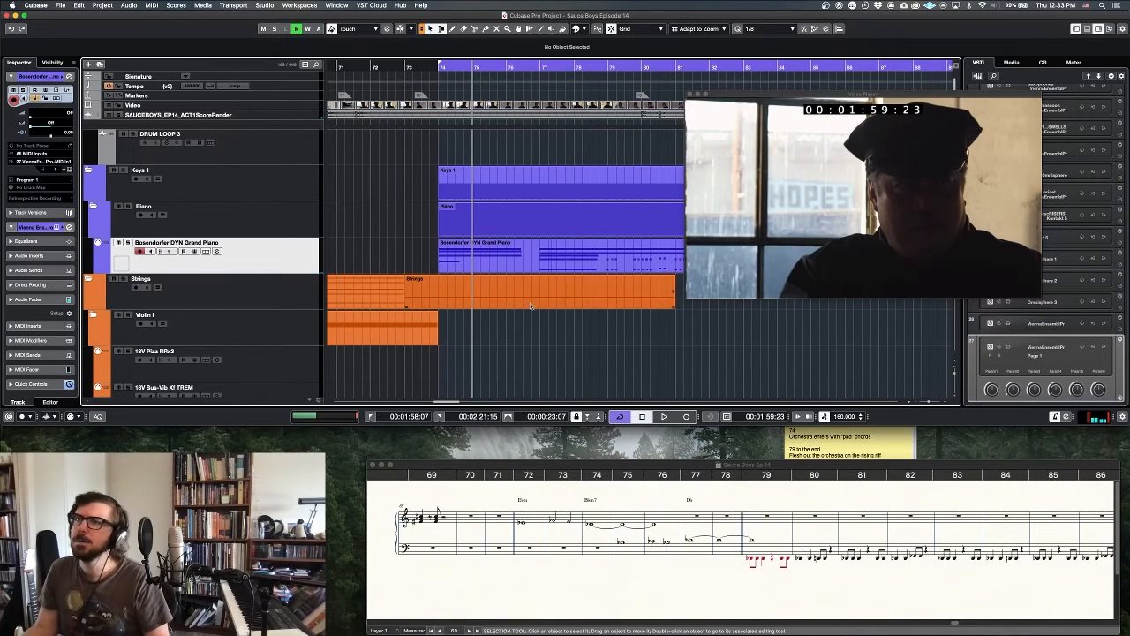
Start the cycle range at bar 72, mute the SAUCEBOYS_EP14_ACT1ScoreRender track, and play to about 2:08.
super+click(373, 66)
key(KP_1)
key(c)
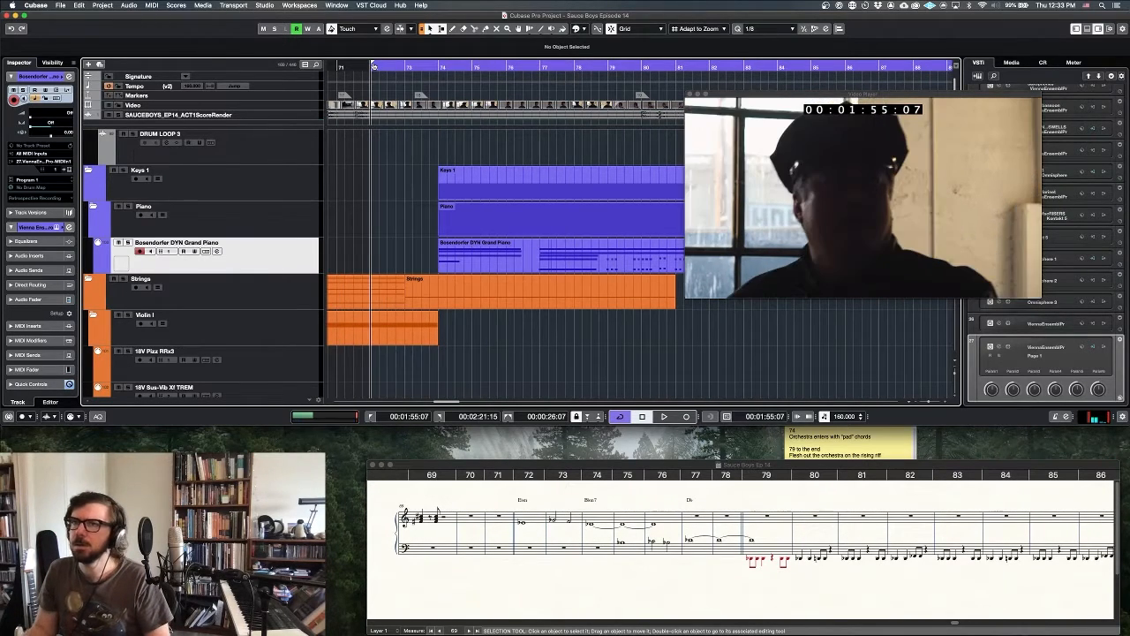
click(107, 115)
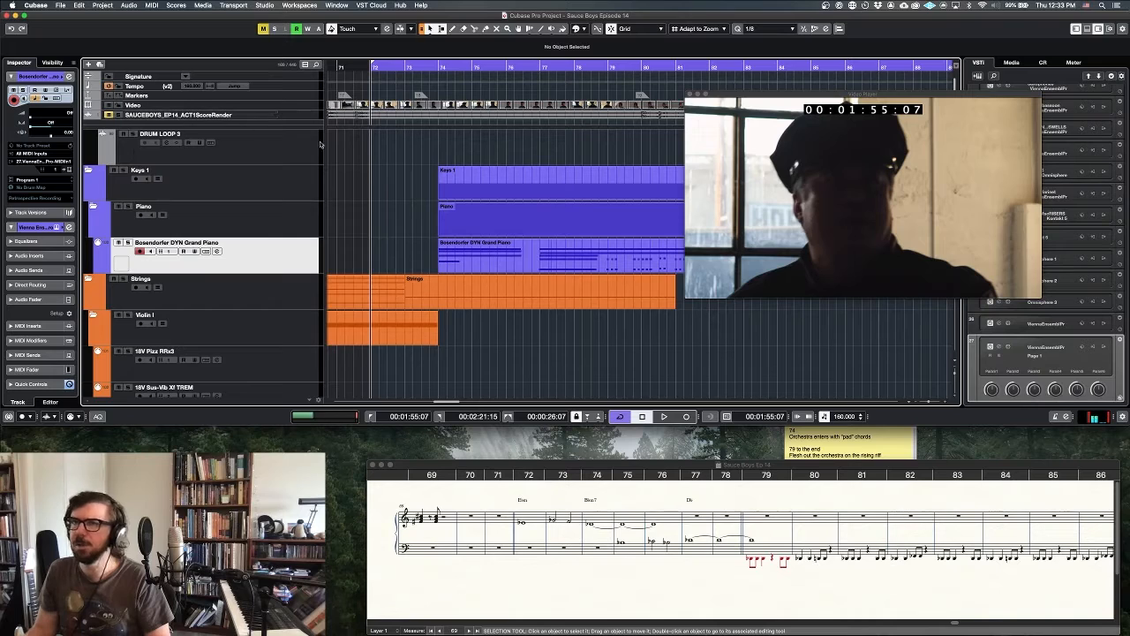
key(space)
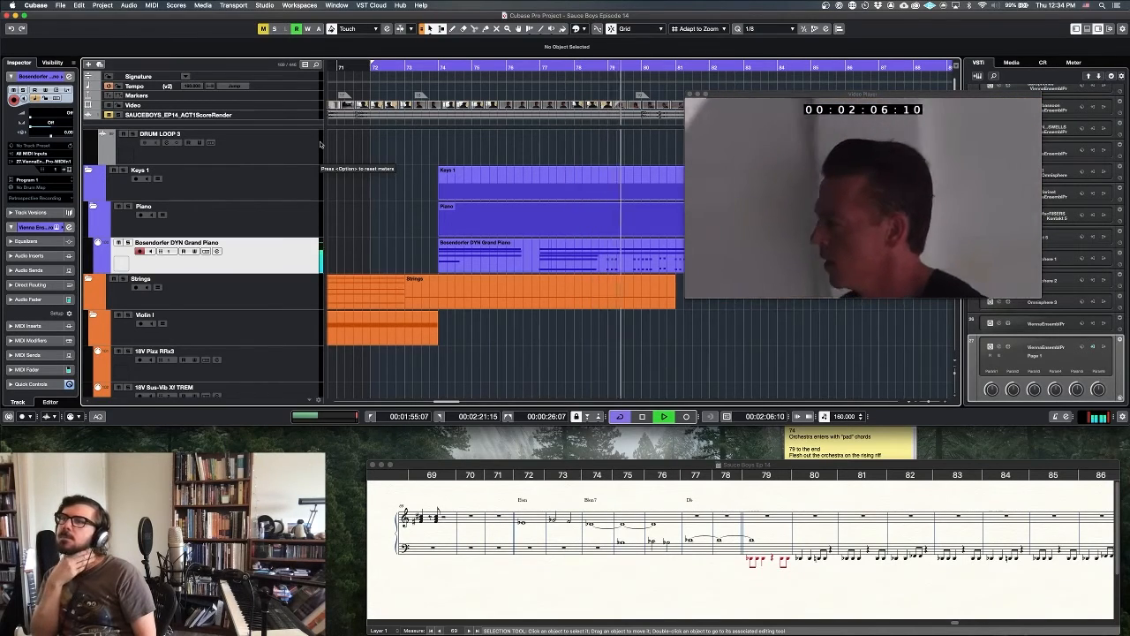
key(space)
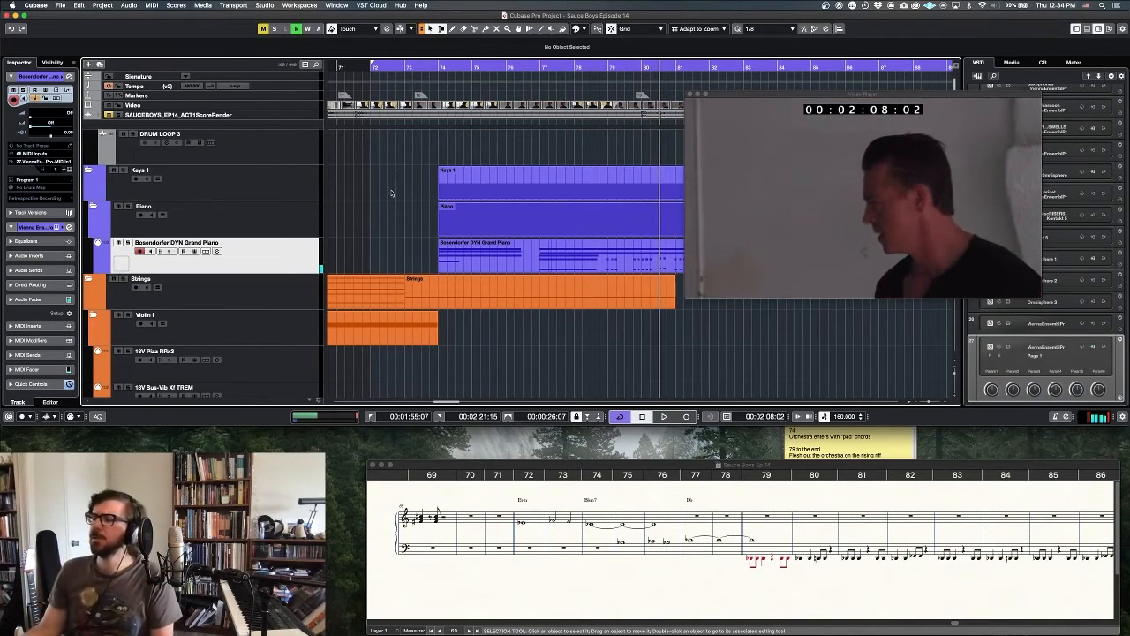
End the cycle range at bar 80 and select measures 74 to 79 on both staves of the Finale score.
alt+click(642, 68)
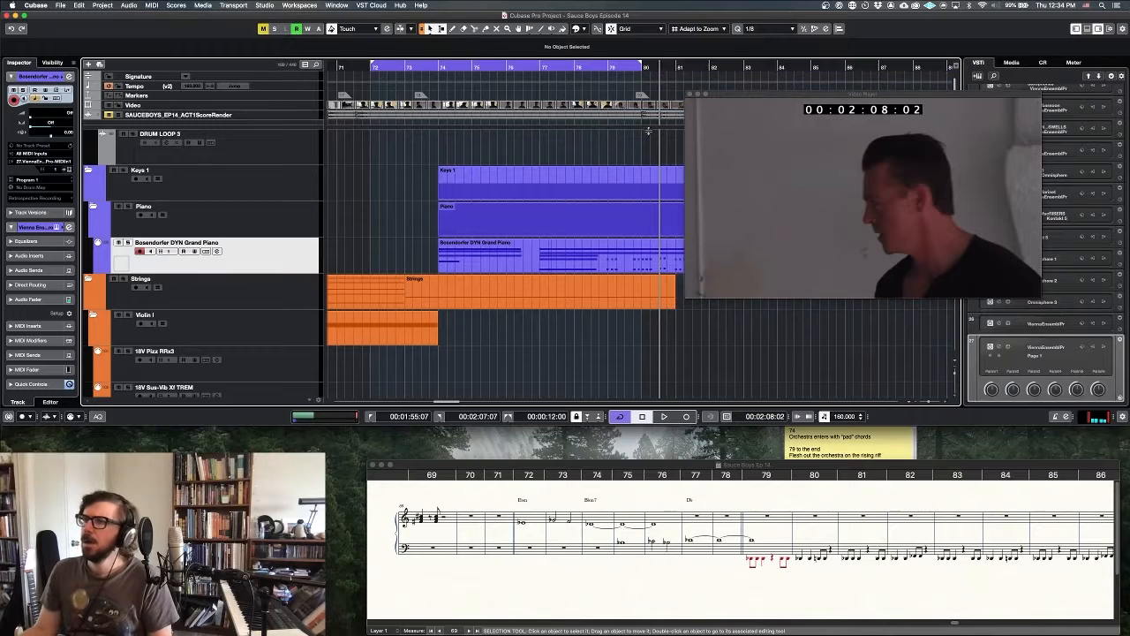
click(534, 516)
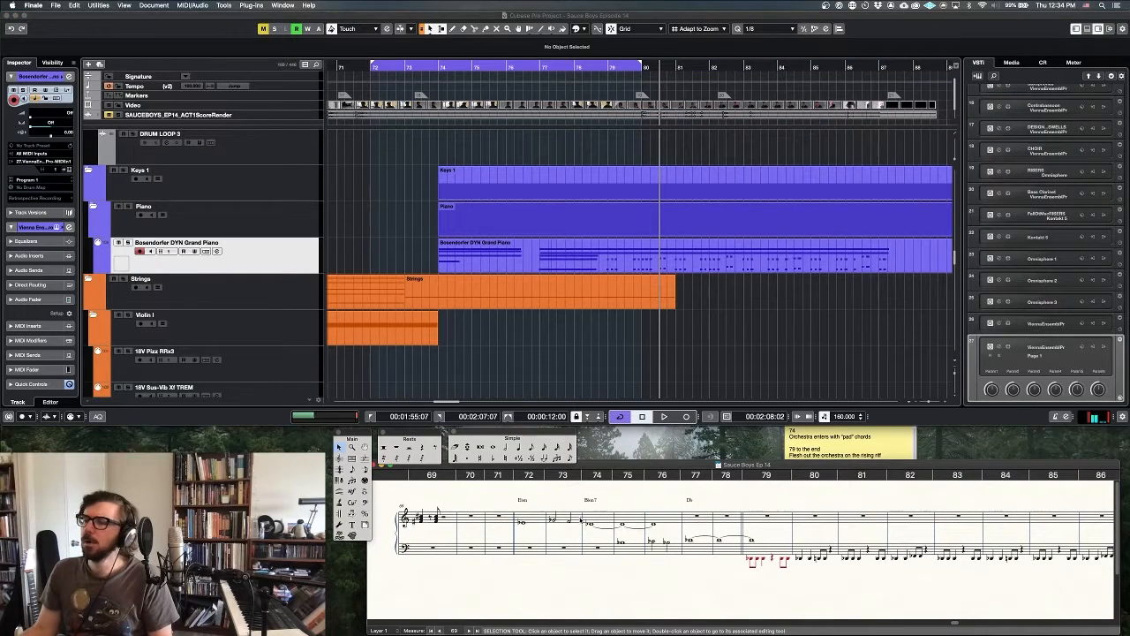
click(597, 518)
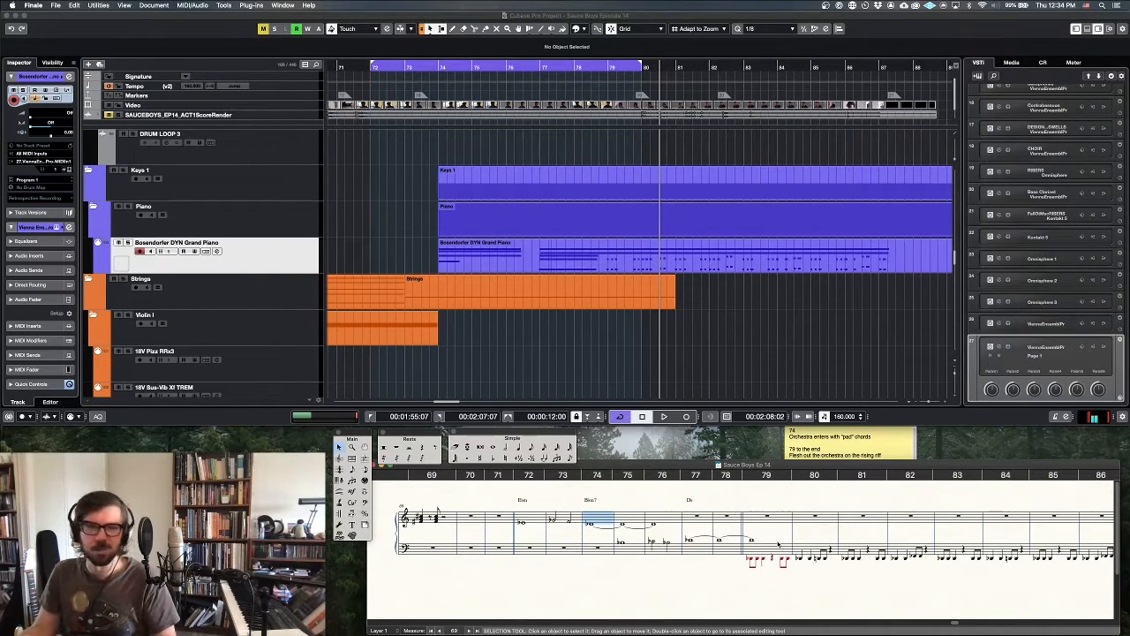
shift+click(781, 549)
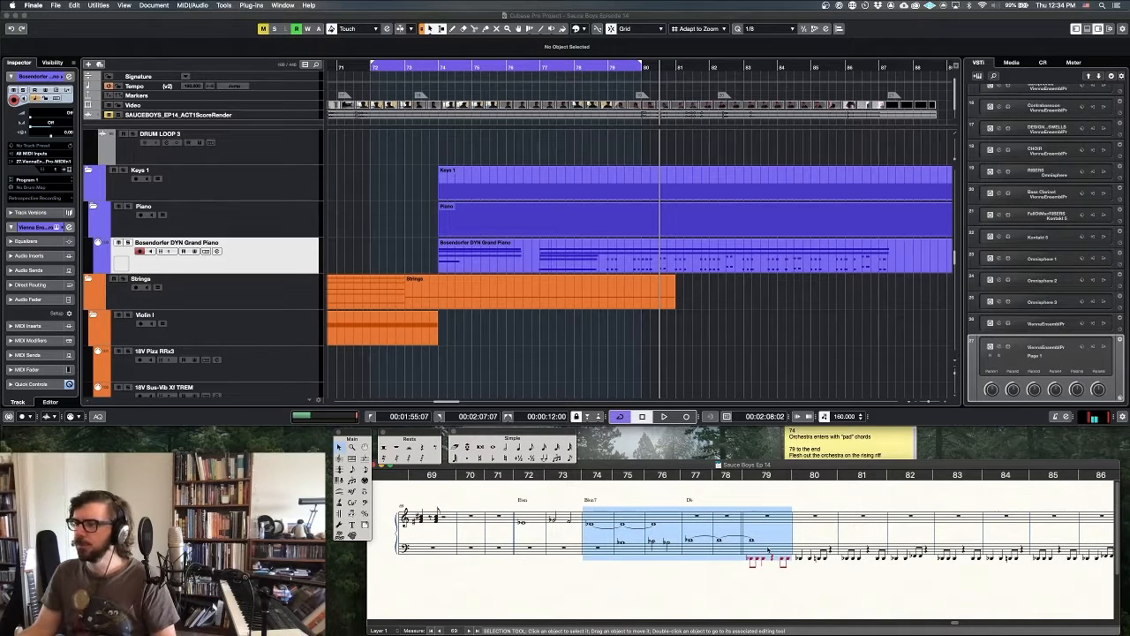
Start the Cubase cycle range at bar 74, bring the Finale score back into view, and return to the project.
click(439, 67)
super+click(438, 67)
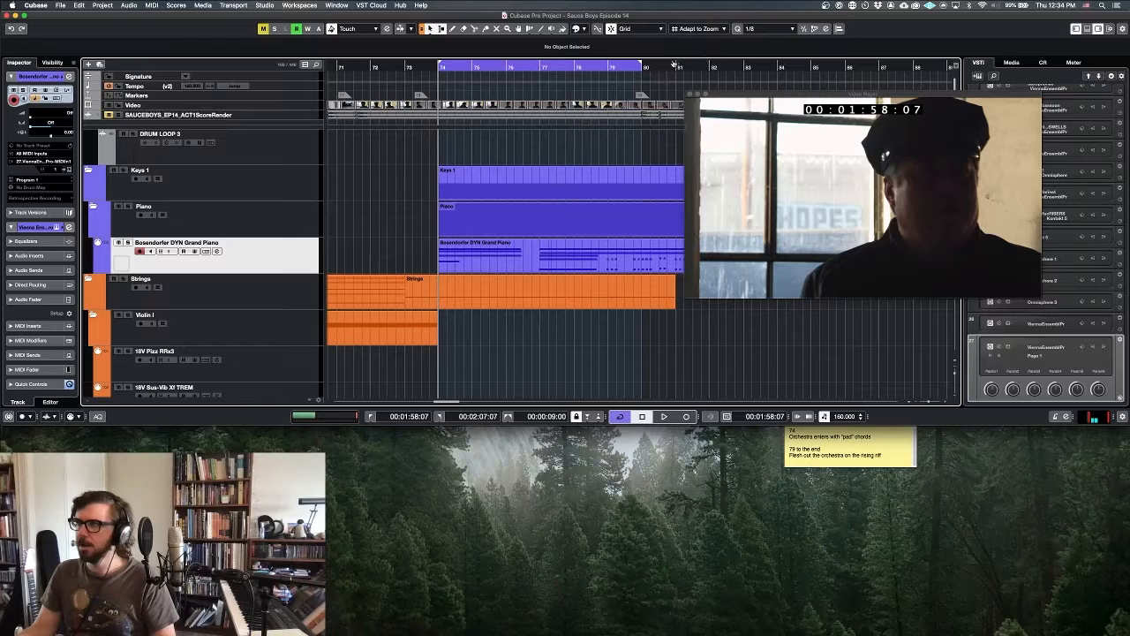
click(636, 364)
key(super+Tab)
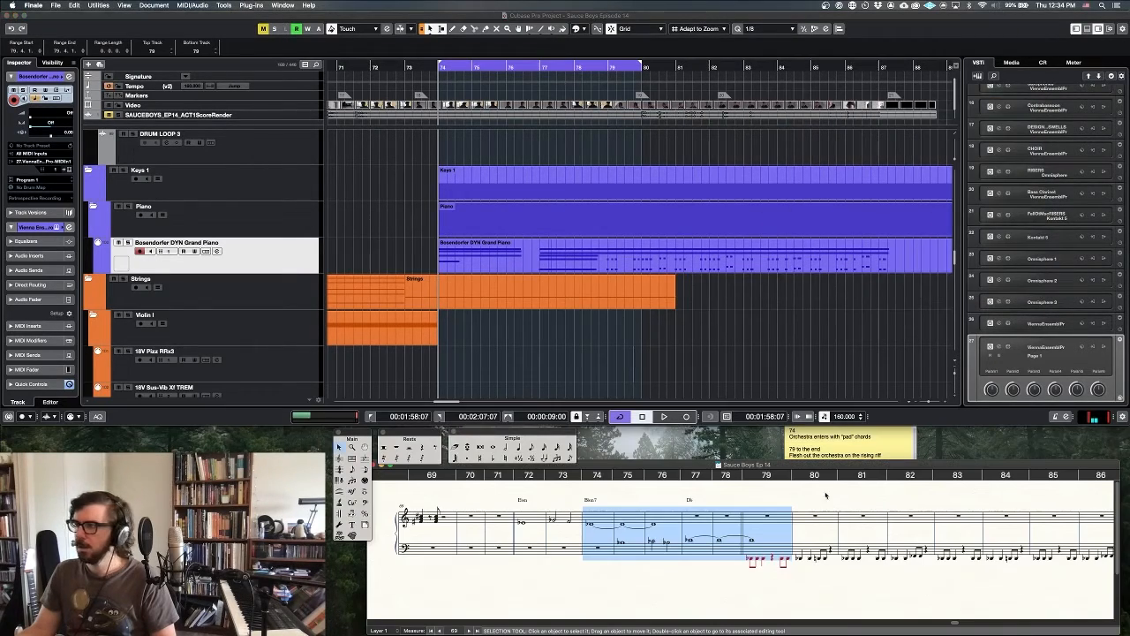
key(super+Tab)
Find the BBCSO Basses track among the double bass tracks and select it for recording.
scroll(568, 372, down, 3)
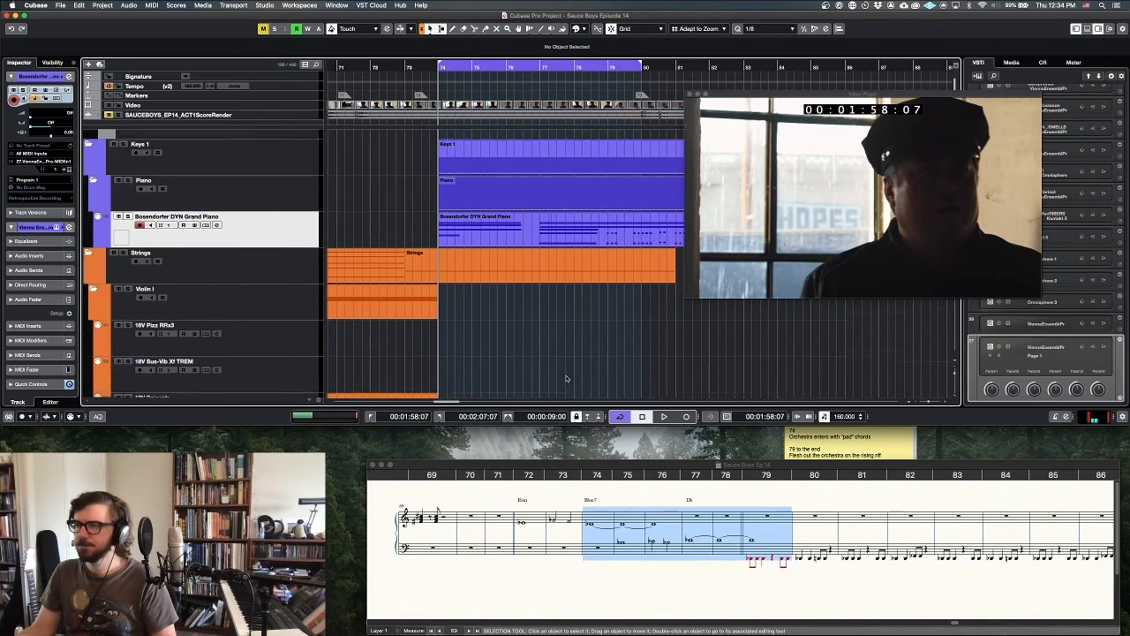
scroll(568, 372, down, 10)
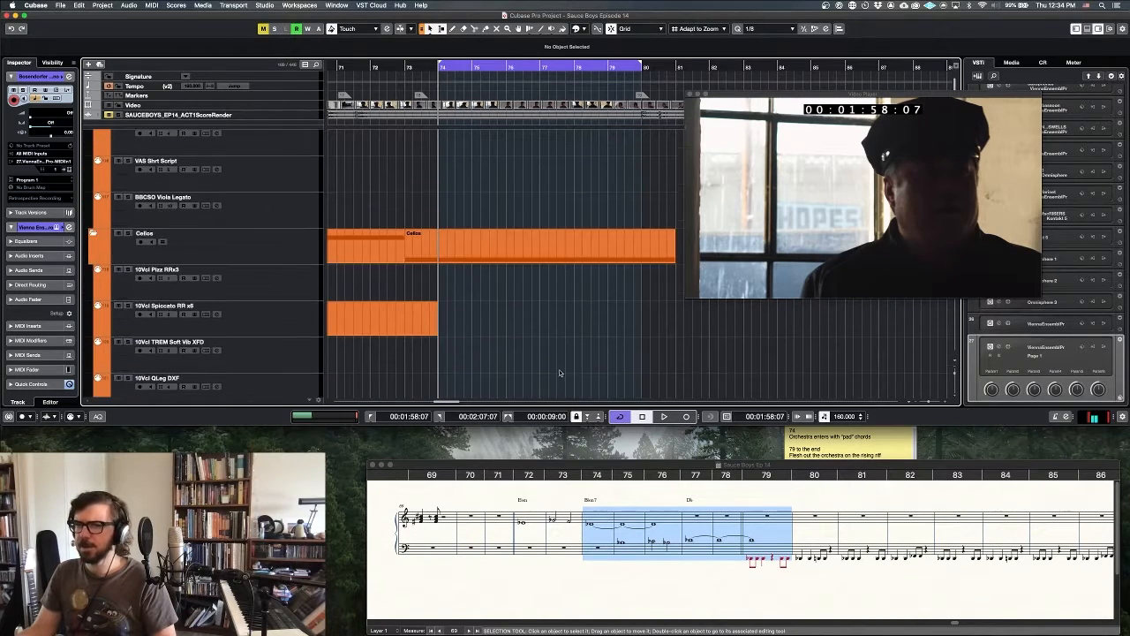
scroll(308, 348, down, 2)
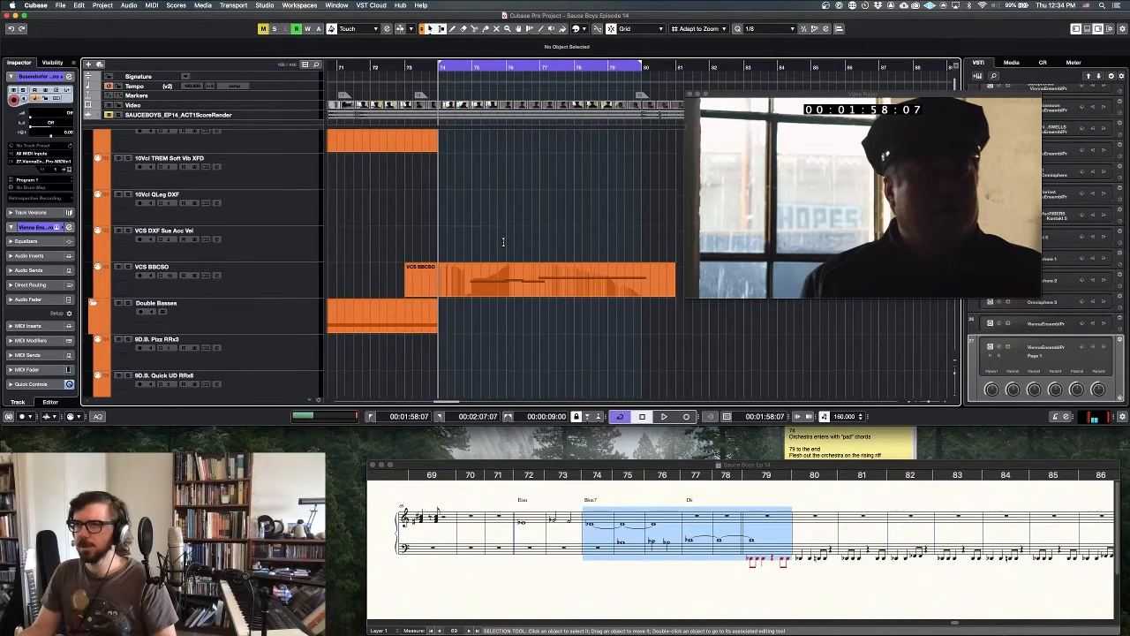
scroll(309, 348, down, 7)
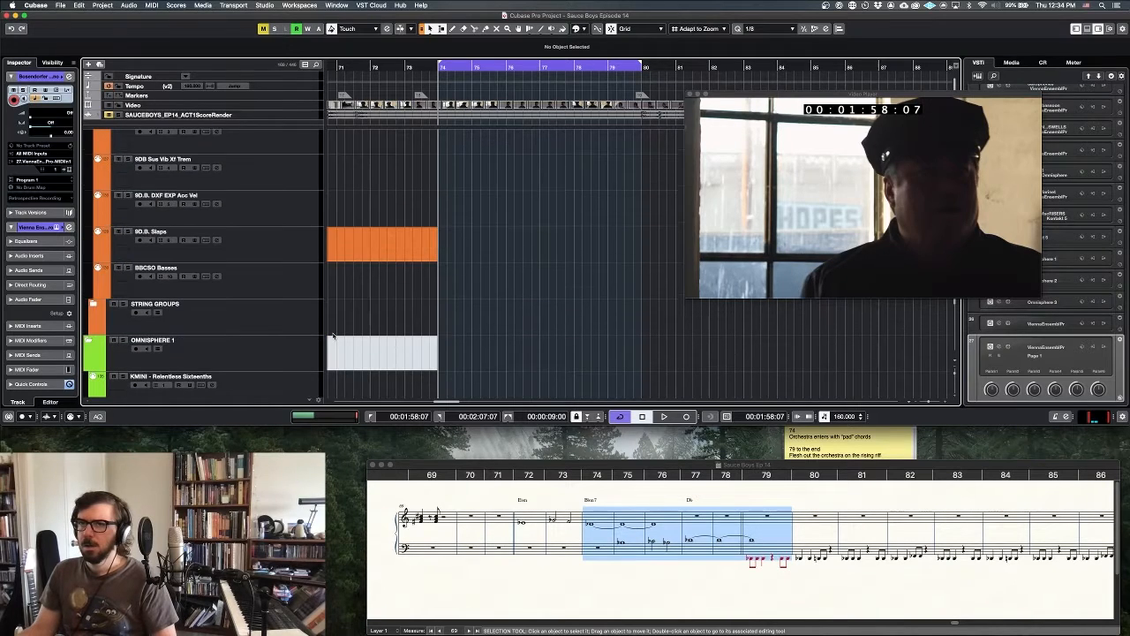
click(297, 284)
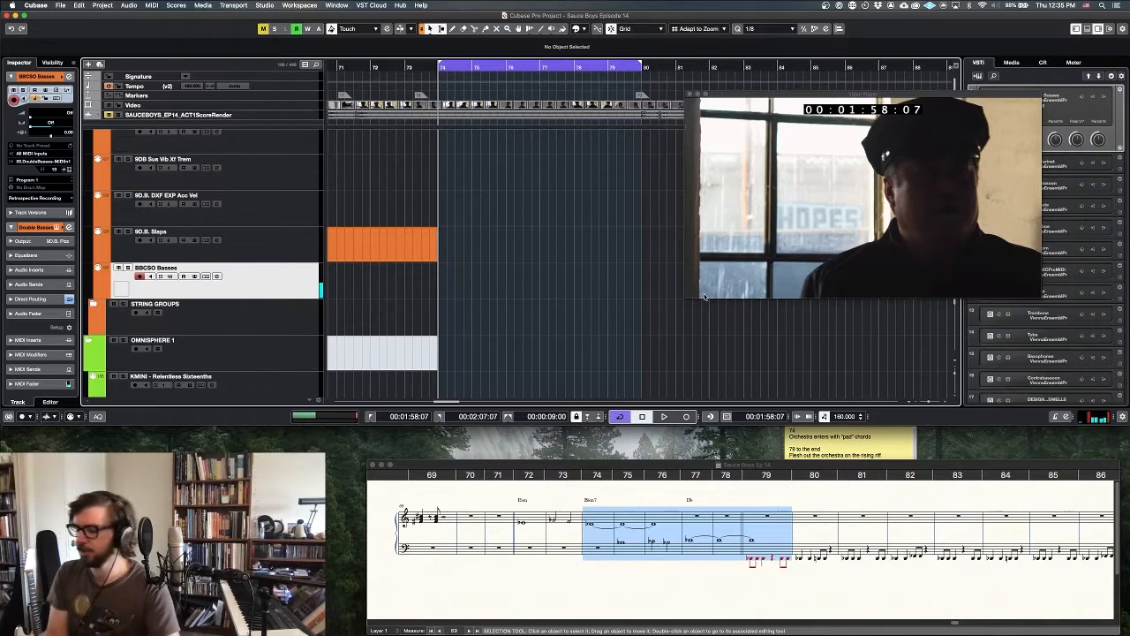
Record two sustained pad notes on the BBCSO Basses track over bars 74 to 79, changing note at bar 77.
key(KP_Multiply)
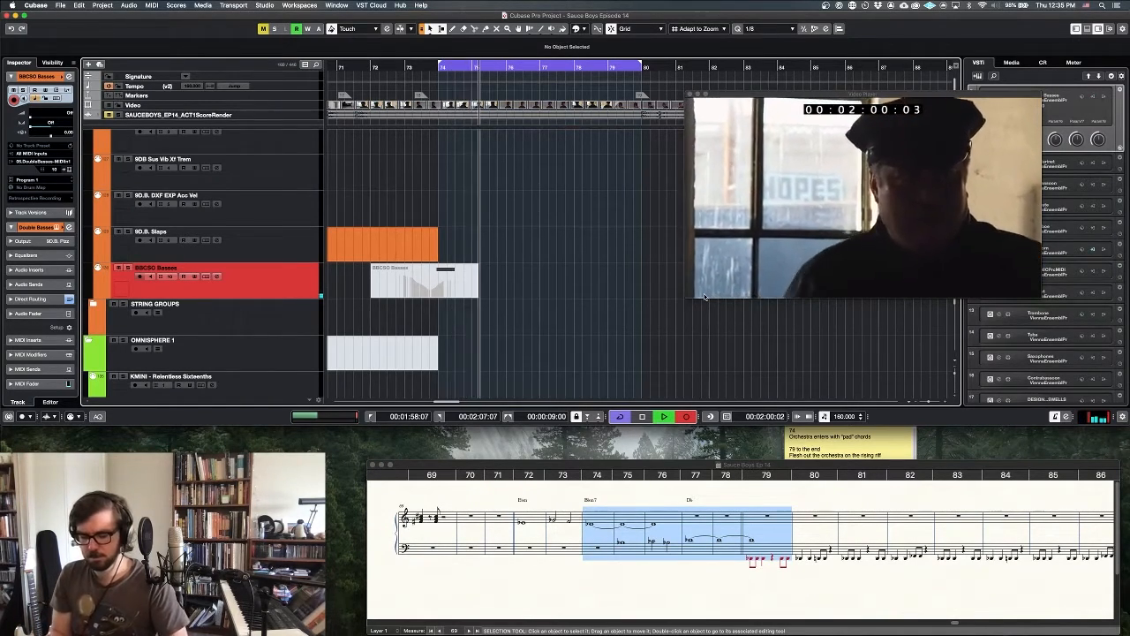
key(space)
key(KP_Multiply)
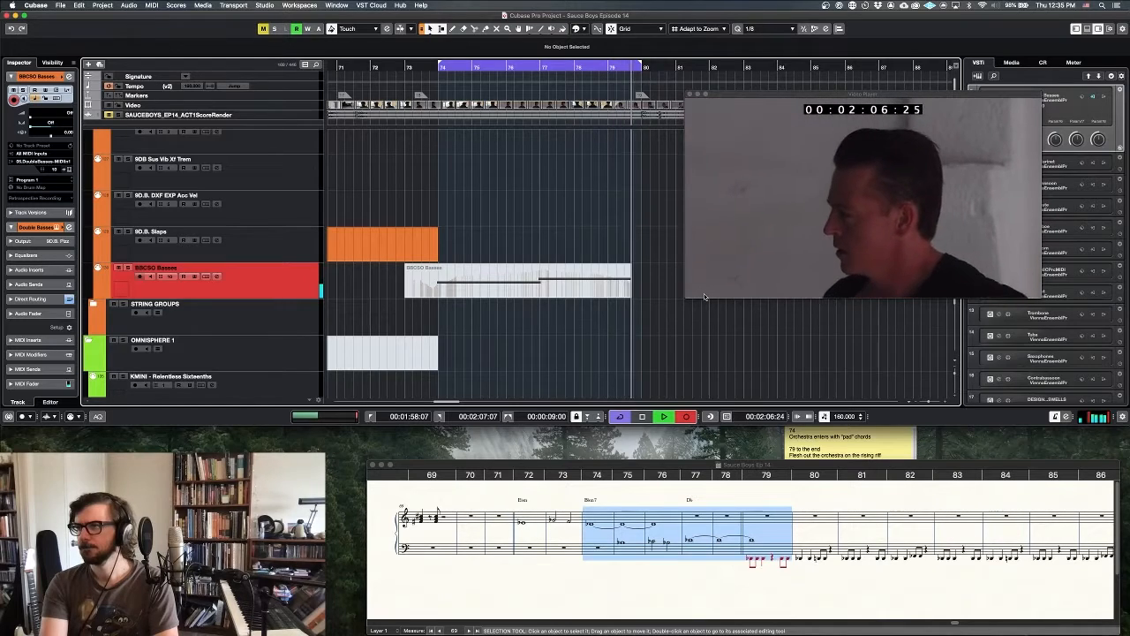
key(space)
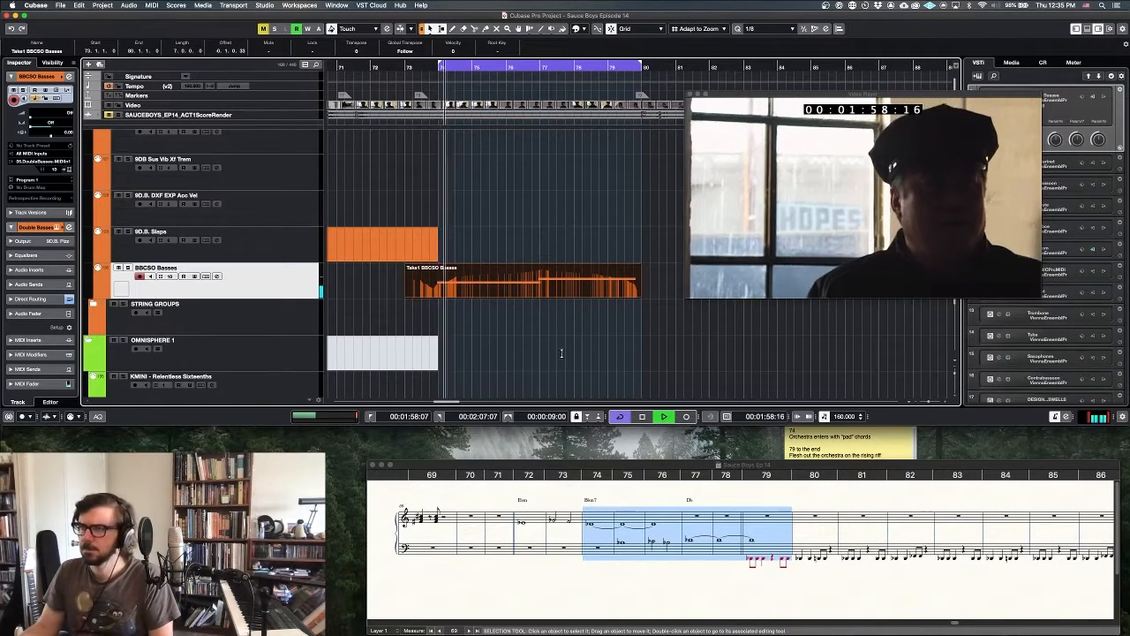
key(space)
Record two sustained notes on the BBCSO Viola Legato track over bars 74 to 79, changing note at bar 77.
scroll(510, 325, up, 6)
scroll(510, 325, up, 1)
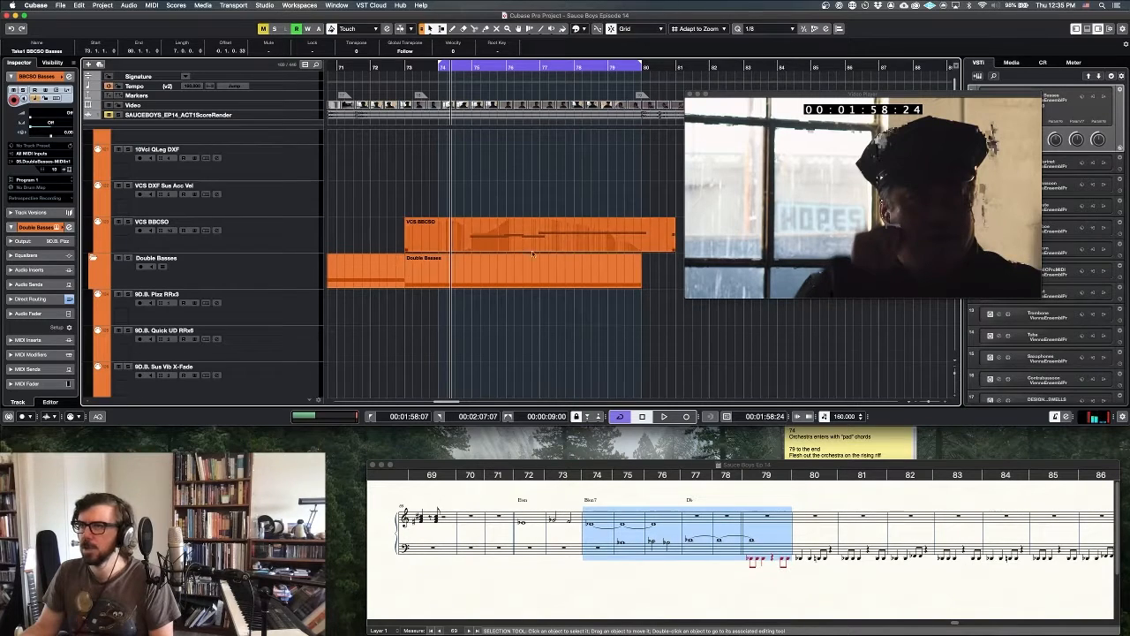
scroll(520, 298, up, 4)
scroll(520, 297, up, 3)
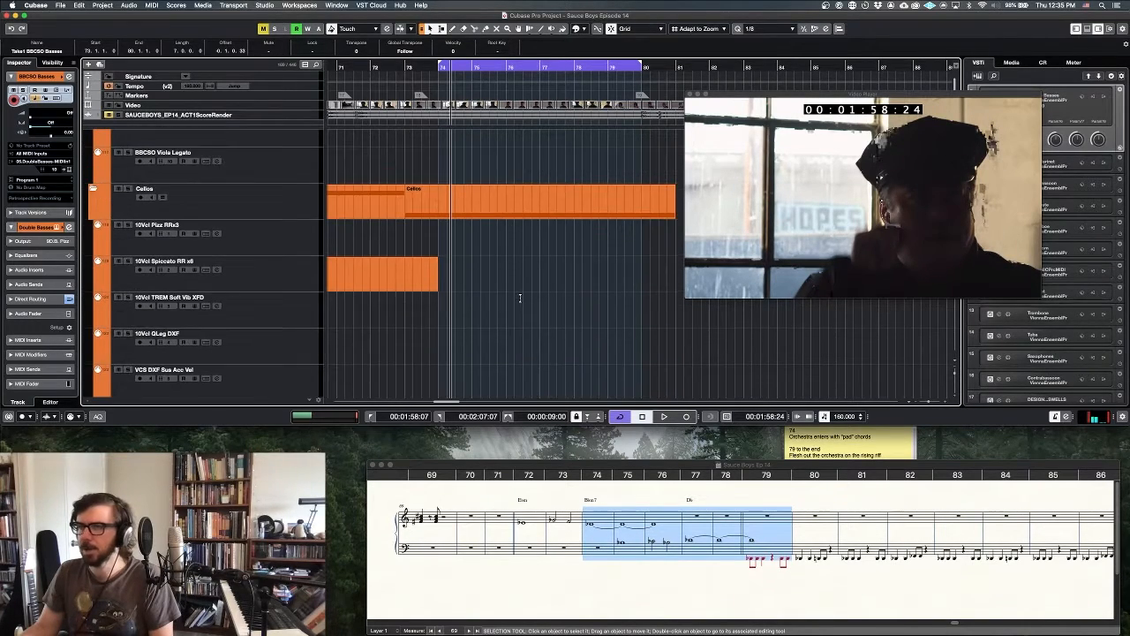
click(320, 238)
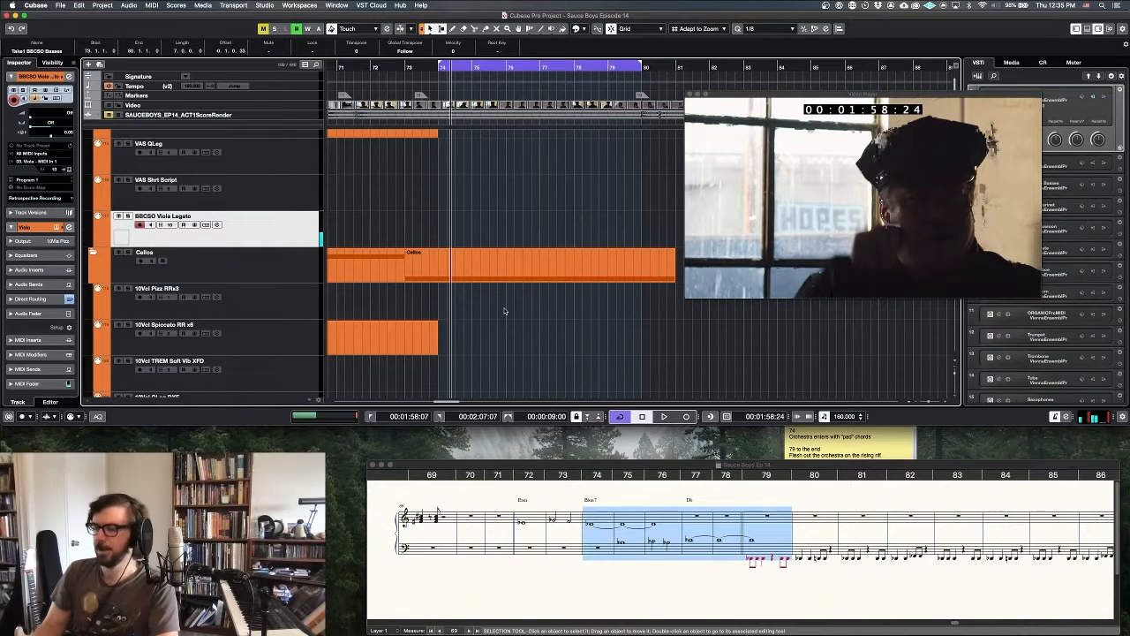
key(KP_Multiply)
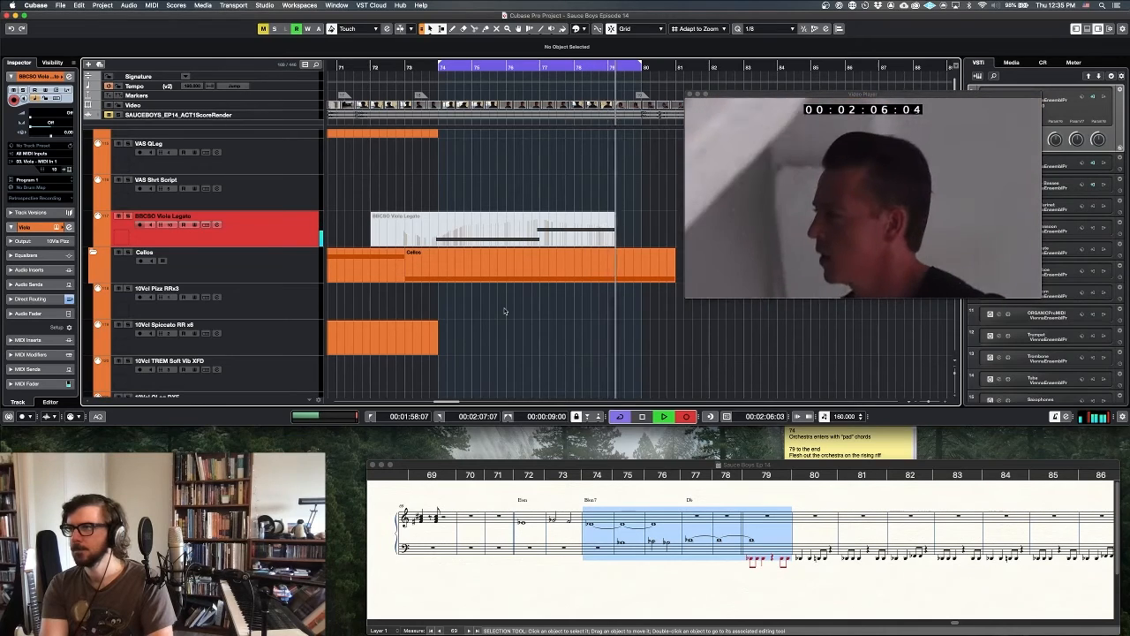
key(space)
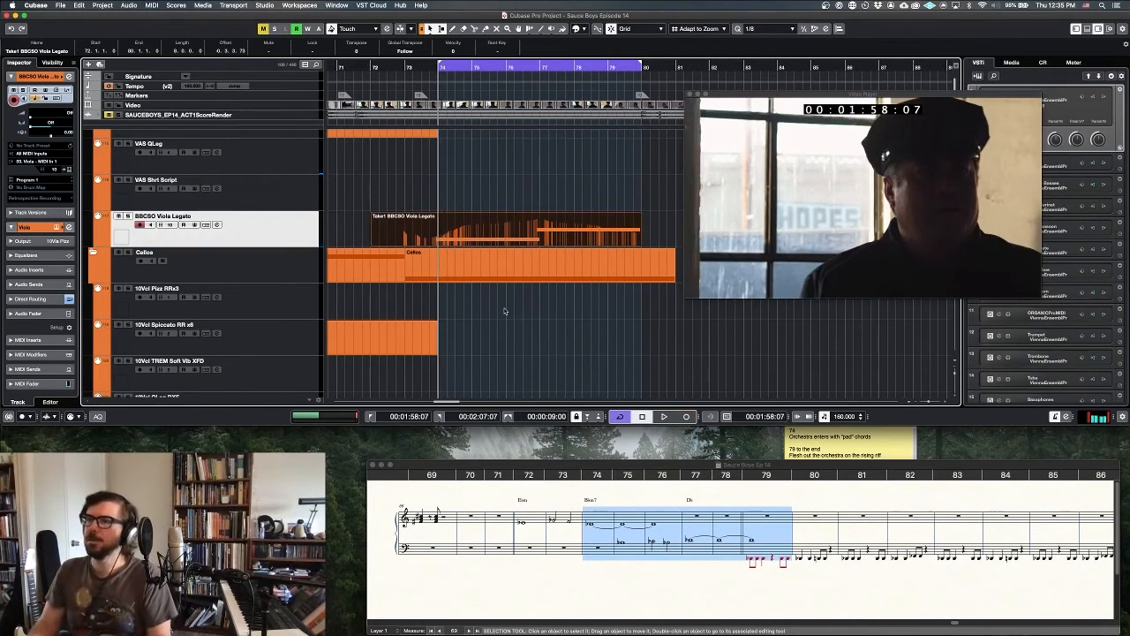
Record a single held note on the BBCSO Violin 2 Legato track across bars 74 to 79.
scroll(482, 383, up, 5)
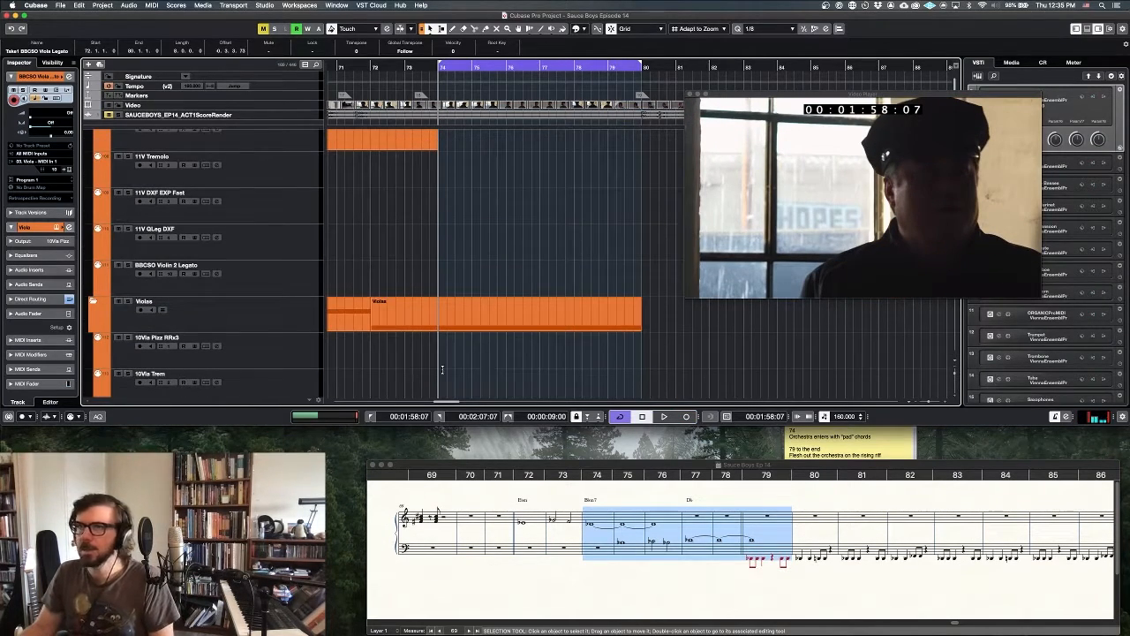
click(278, 280)
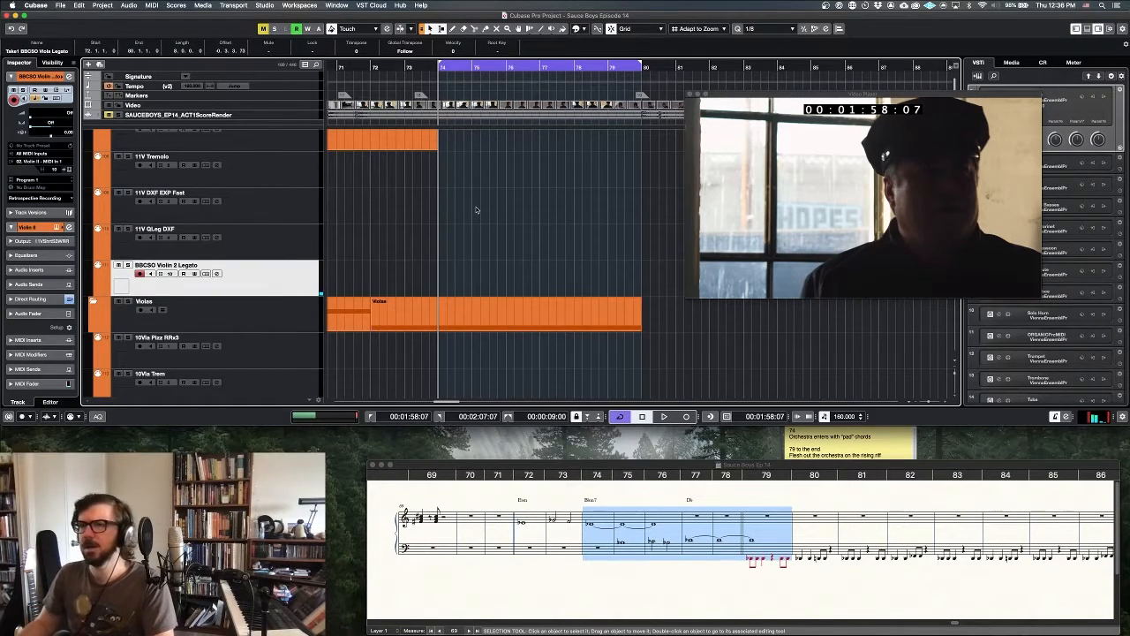
key(shift+KP_Multiply)
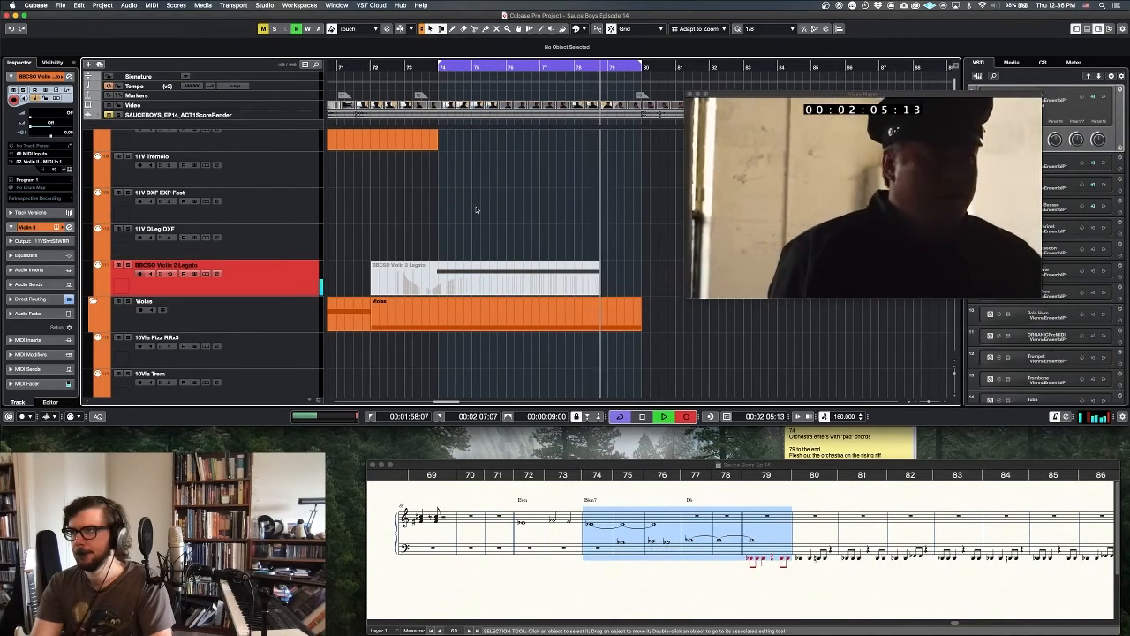
key(space)
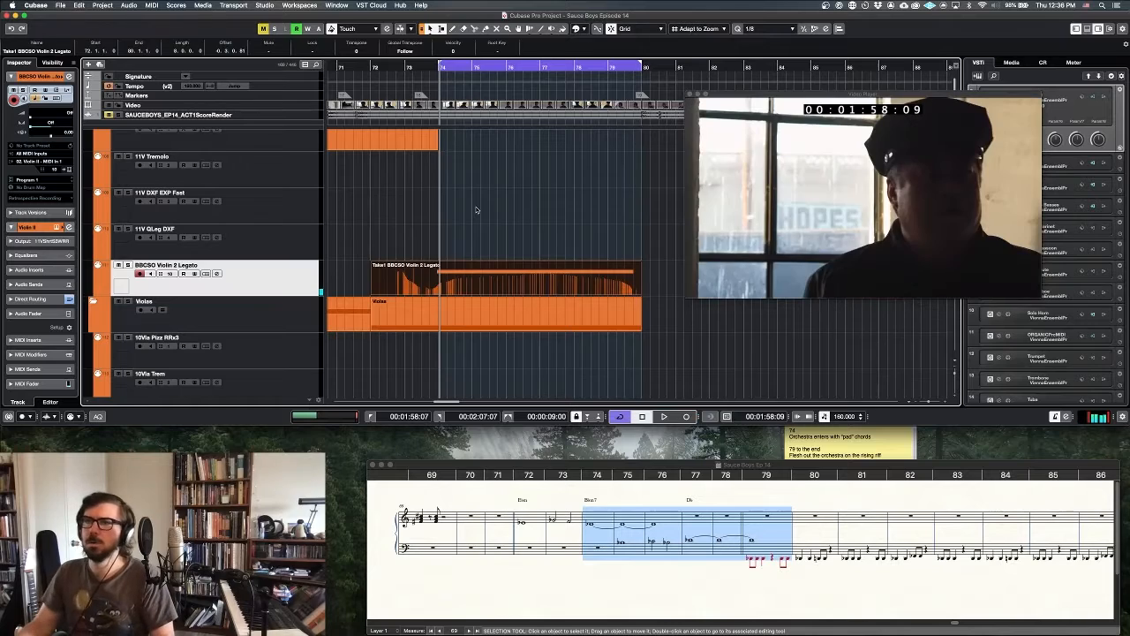
Record a single held note on the BBCSO Violins 1 Legato track across bars 74 to 79.
scroll(474, 210, up, 5)
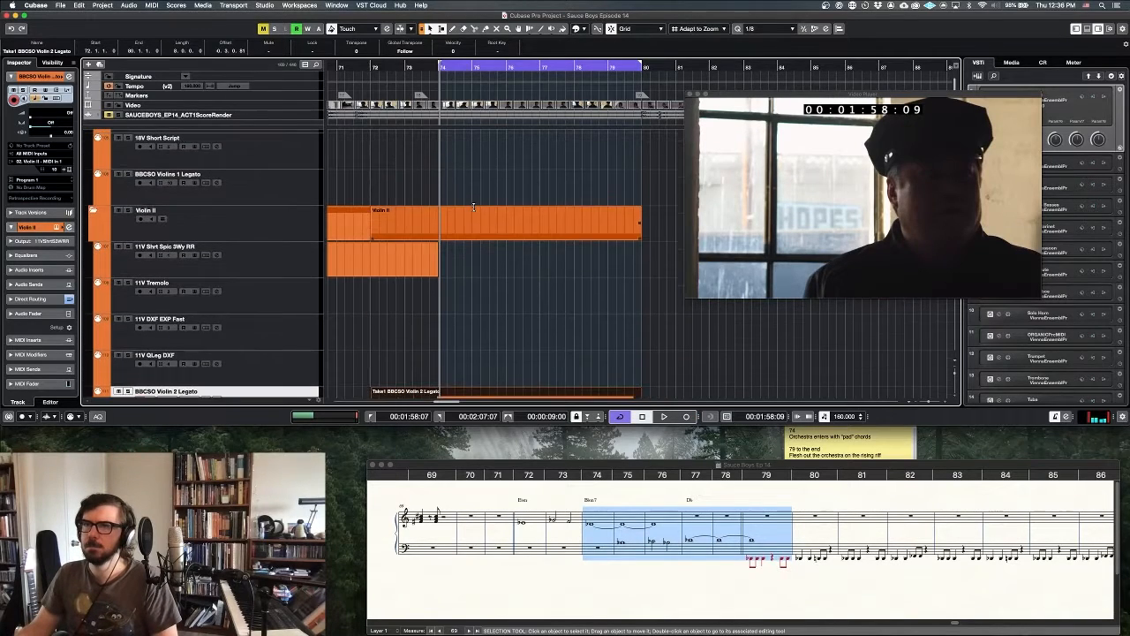
click(298, 231)
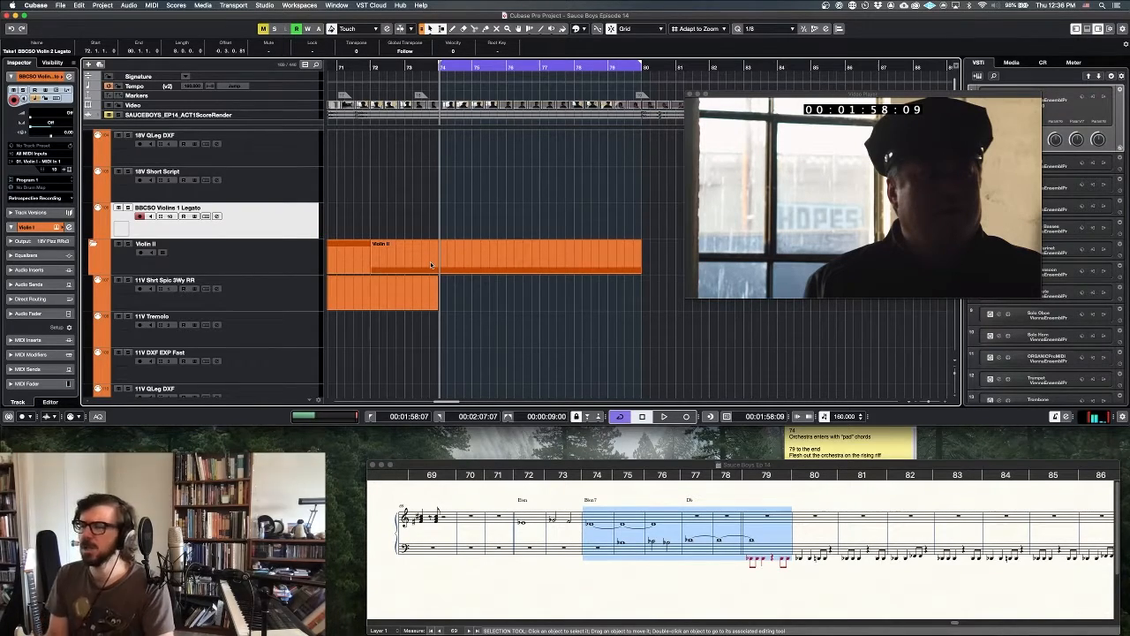
click(430, 261)
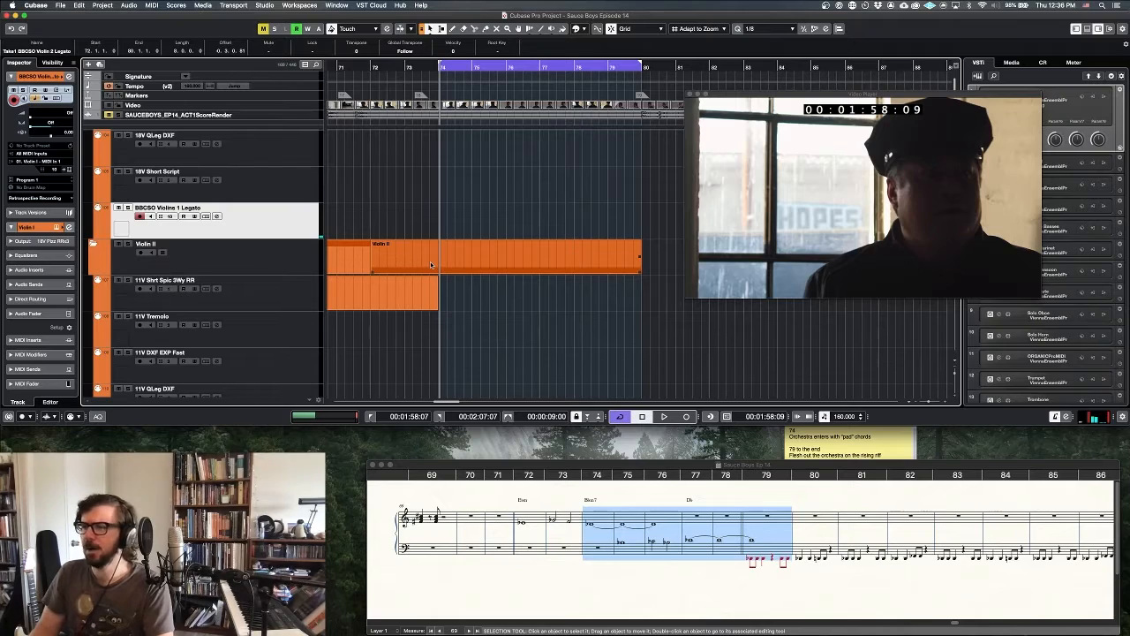
key(KP_Multiply)
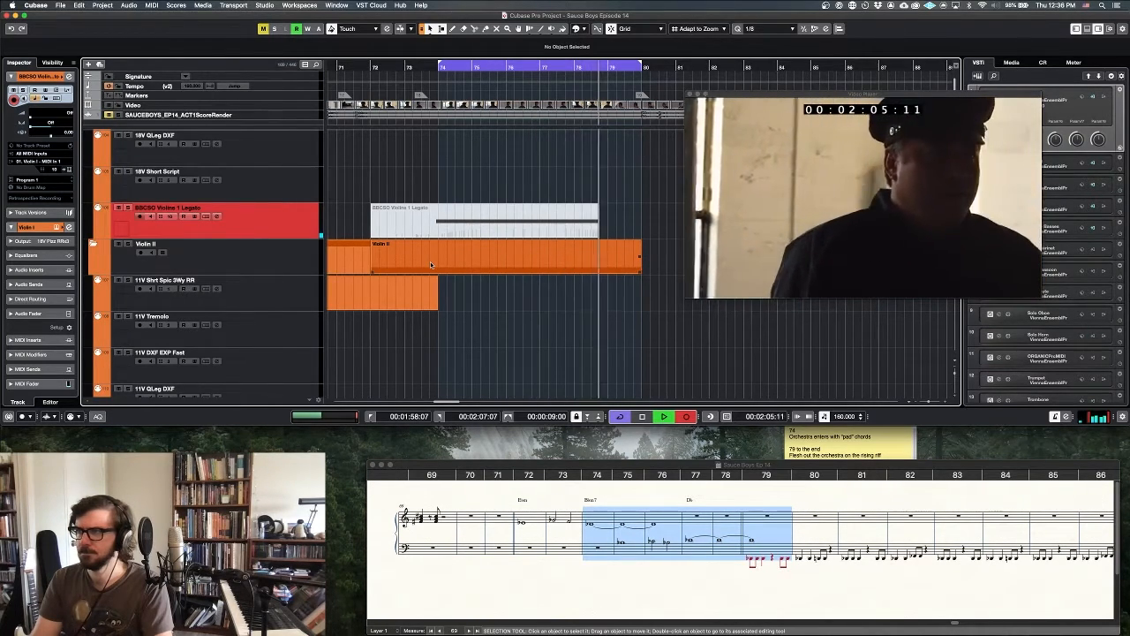
key(space)
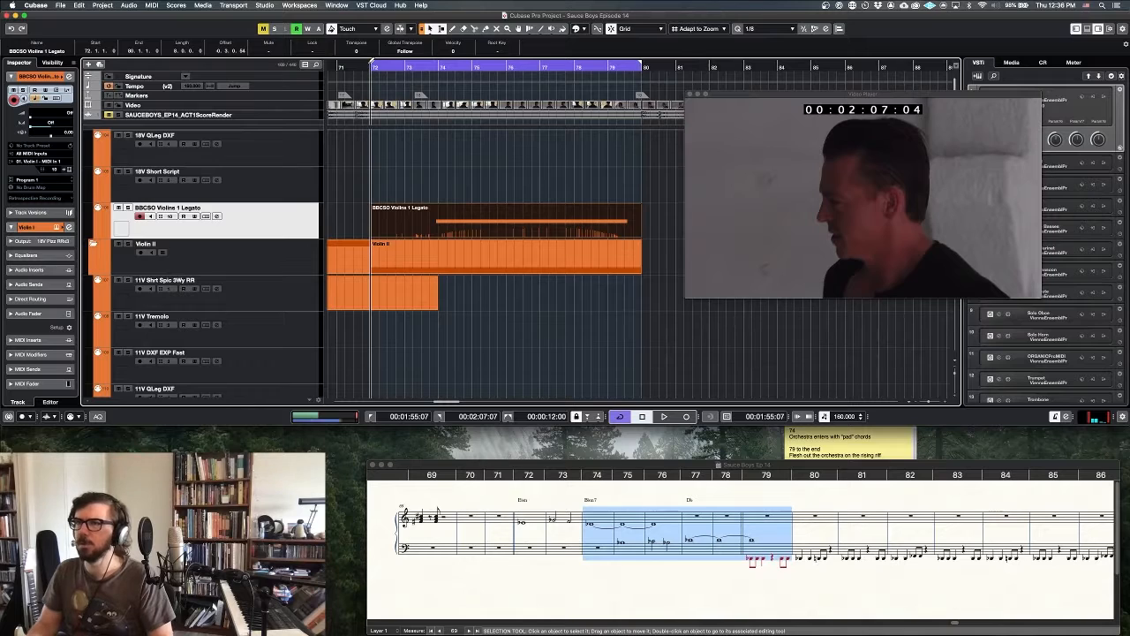
Mute the Bosendorfer DYN Grand Piano part starting at bar 74 and play the recorded strings from bar 72.
key(space)
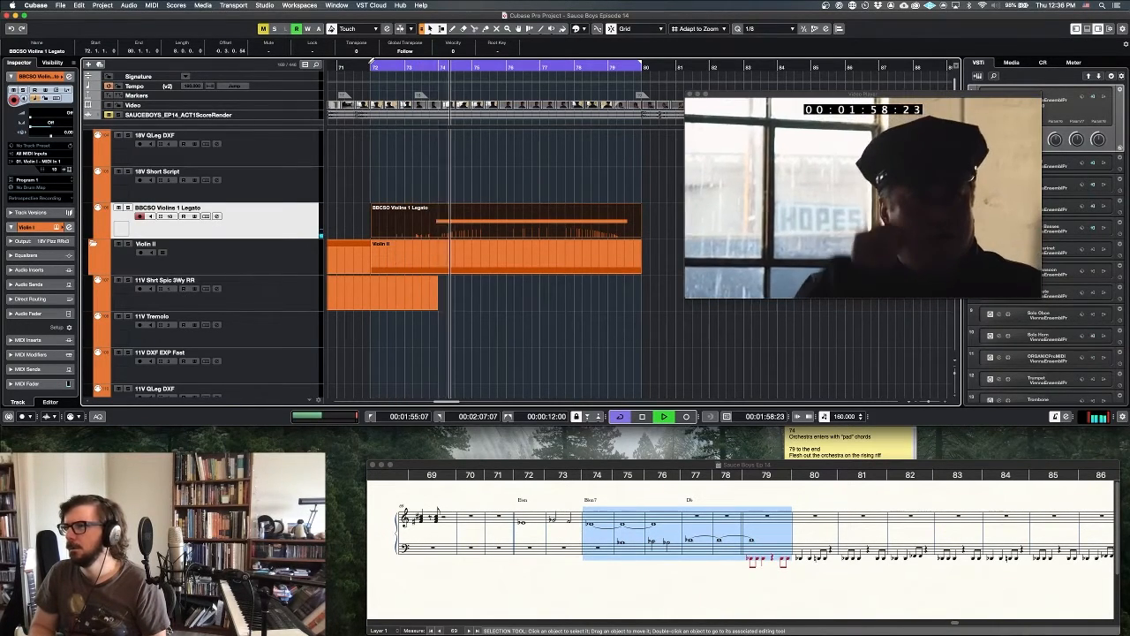
key(space)
scroll(530, 150, up, 5)
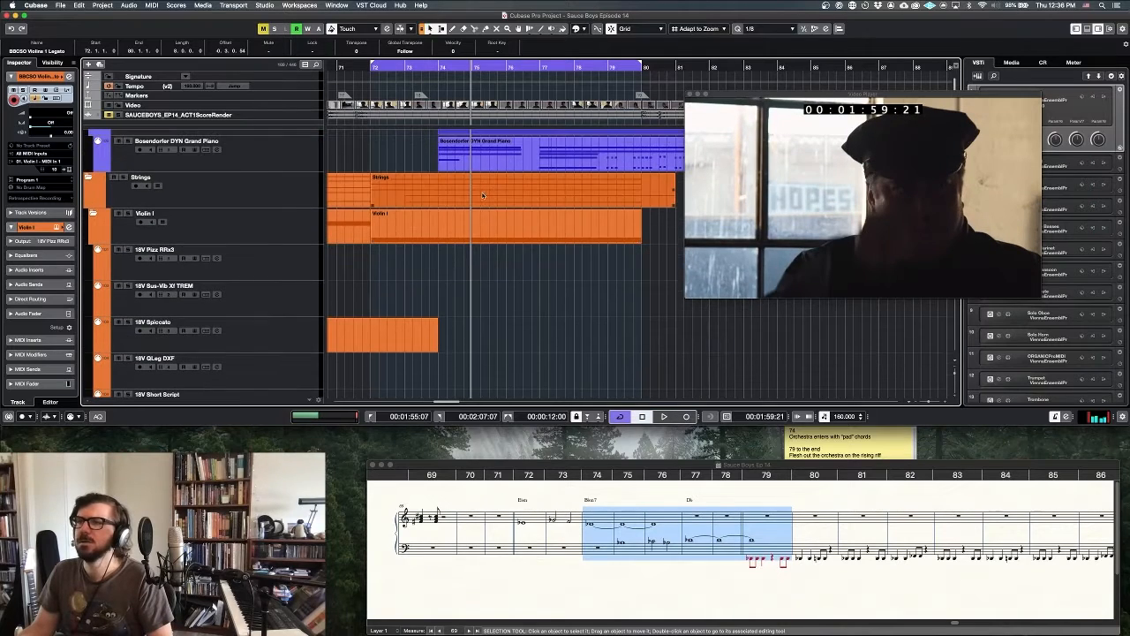
click(561, 171)
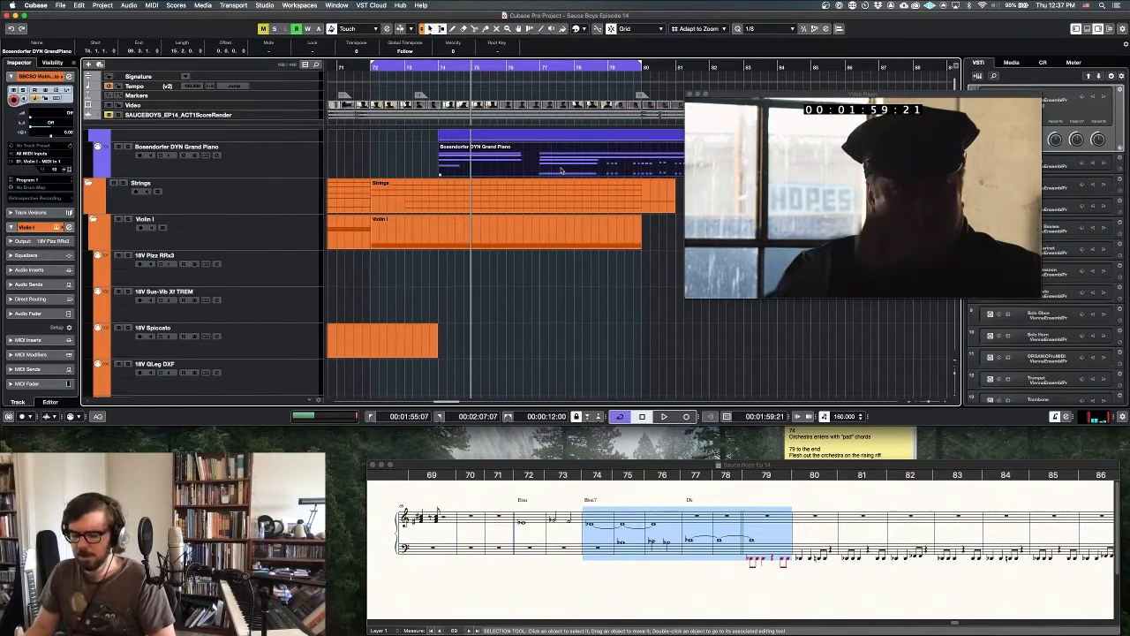
key(shift+m)
key(KP_1)
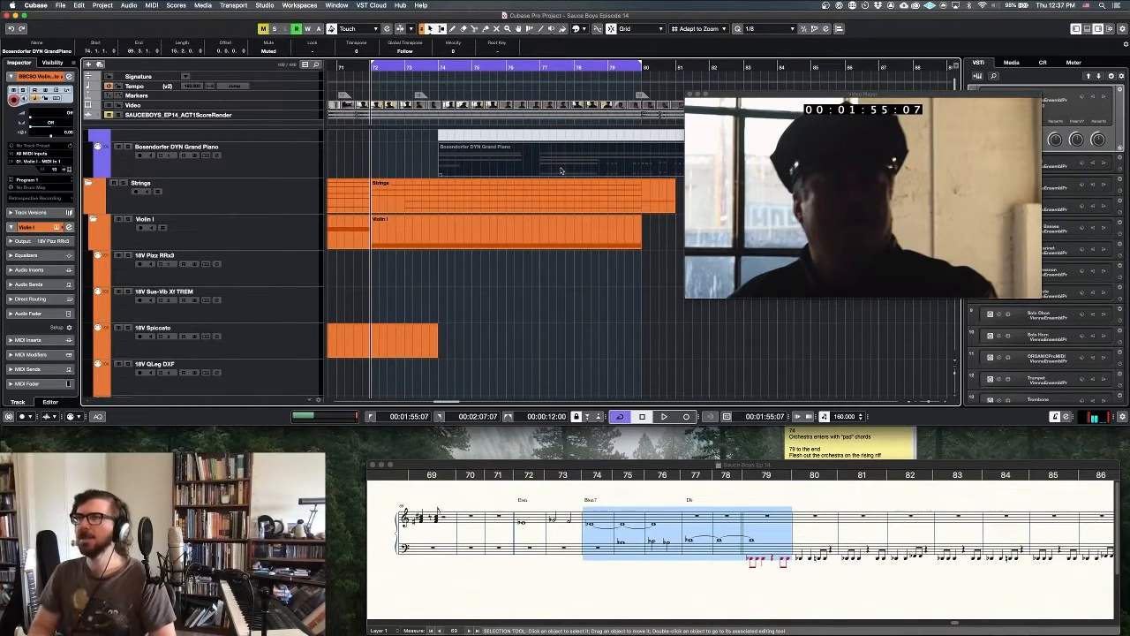
key(space)
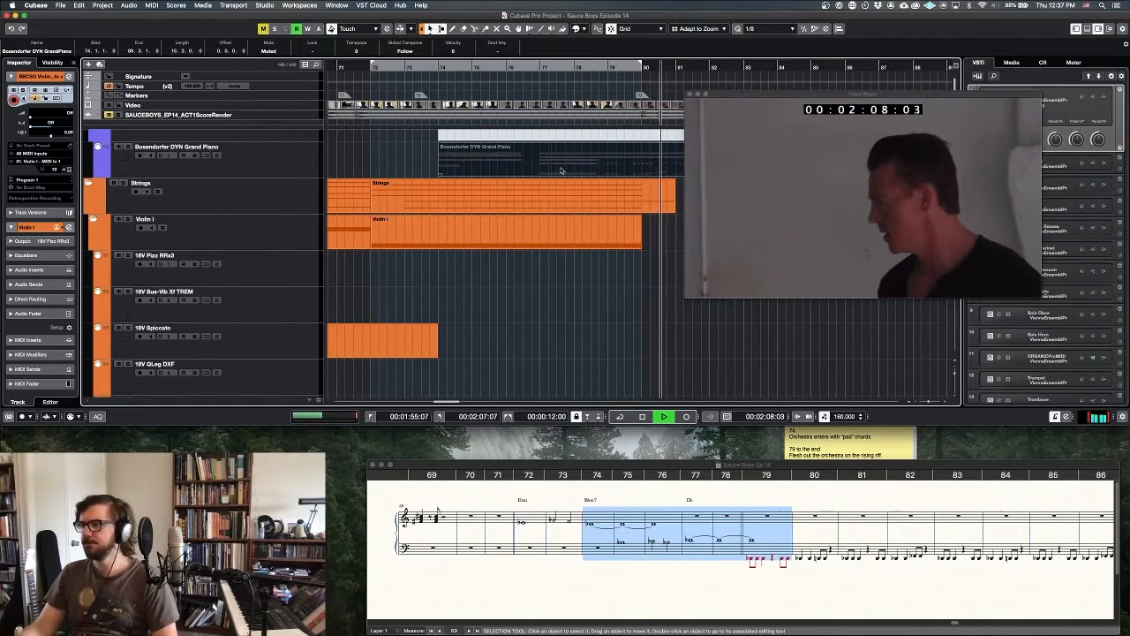
key(space)
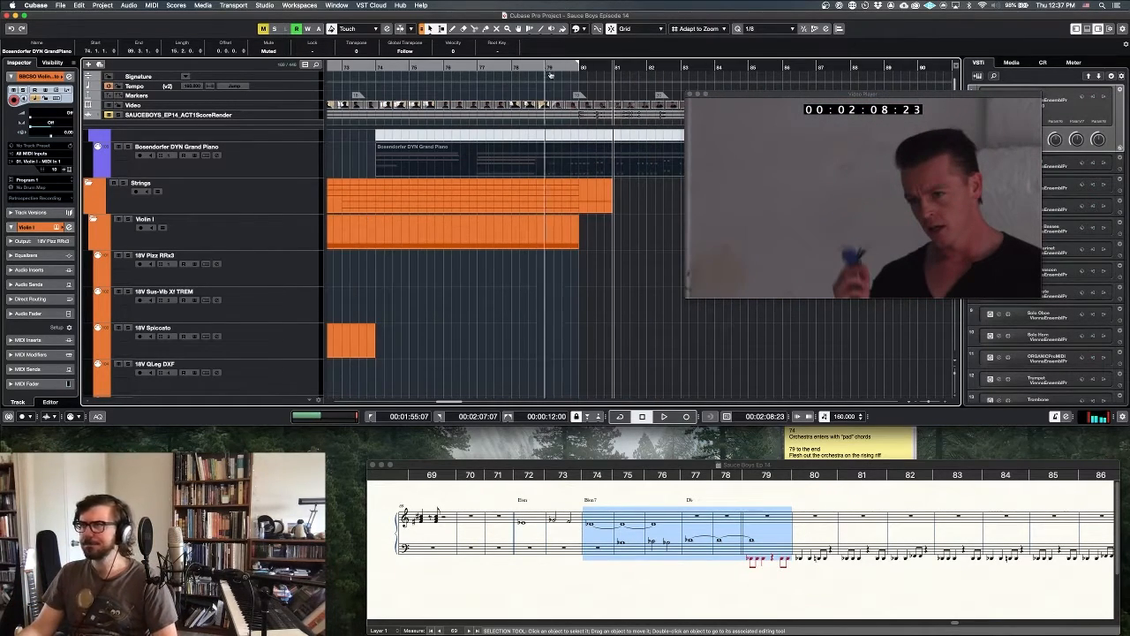
ctrl+click(547, 69)
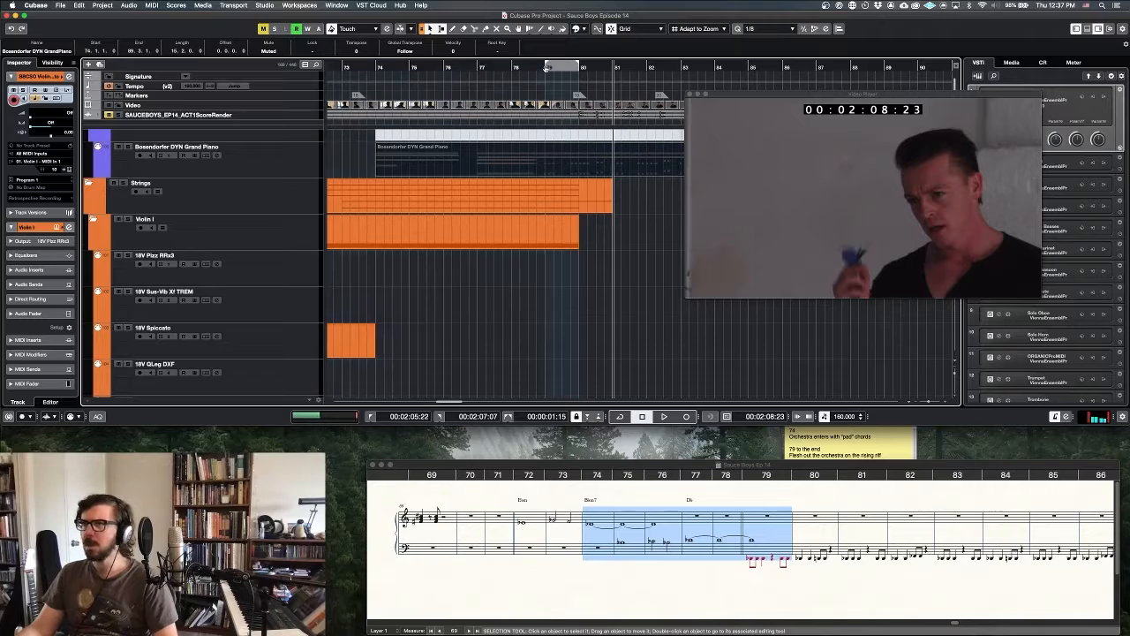
scroll(370, 81, left, 2)
ctrl+click(371, 68)
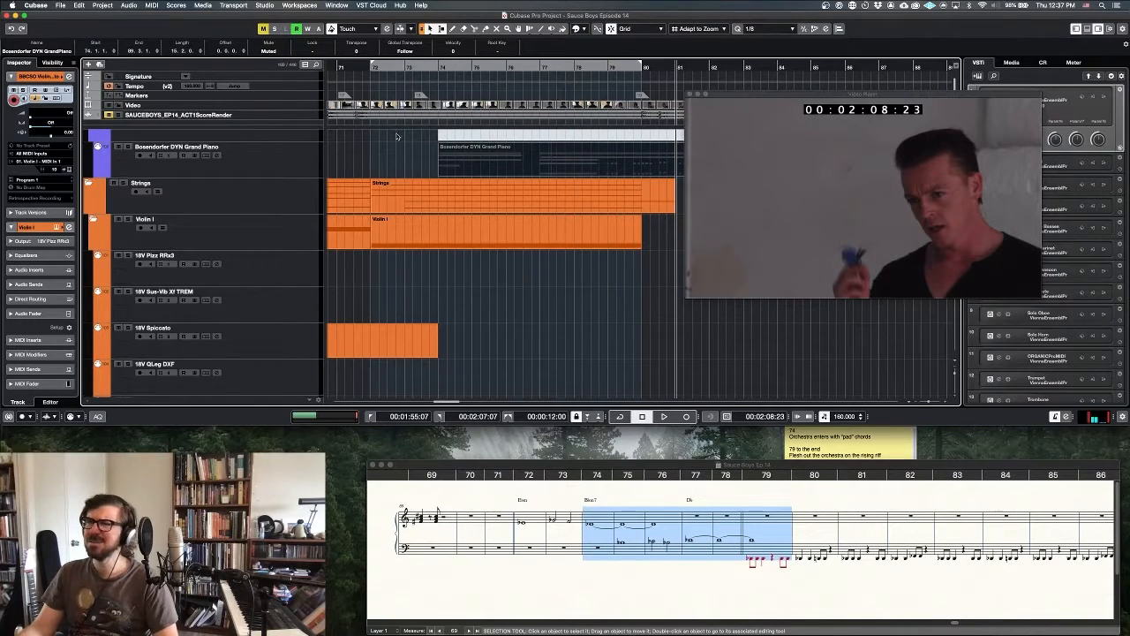
Find the BBCSO Tuba Legato track among the brass tracks and select it for recording.
scroll(402, 150, down, 10)
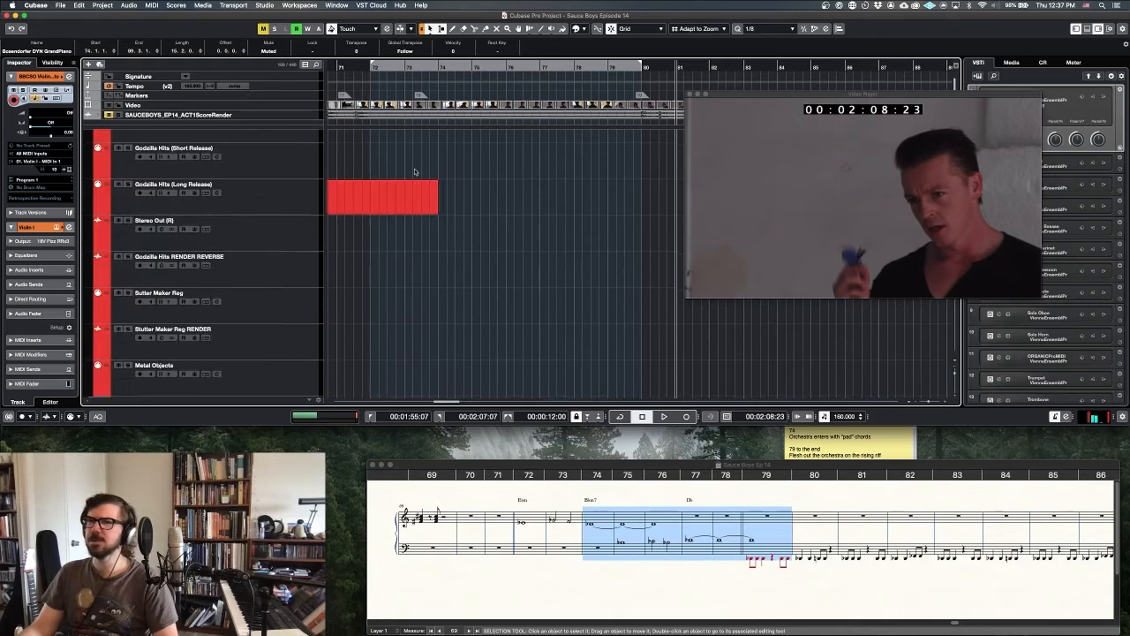
scroll(414, 172, down, 3)
scroll(414, 168, up, 5)
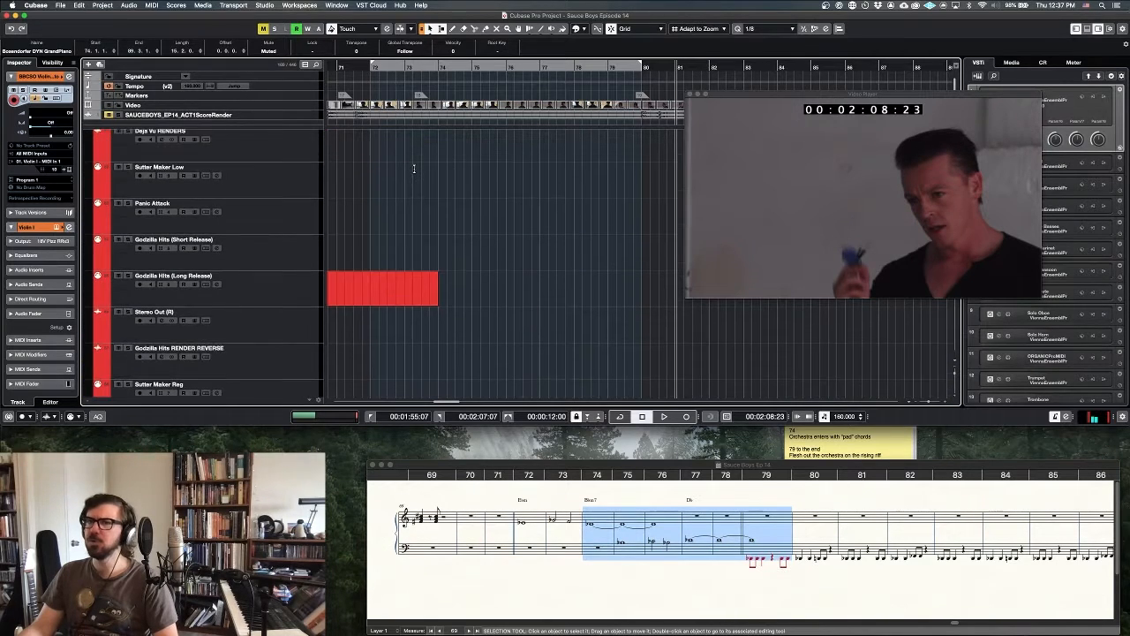
scroll(413, 167, up, 8)
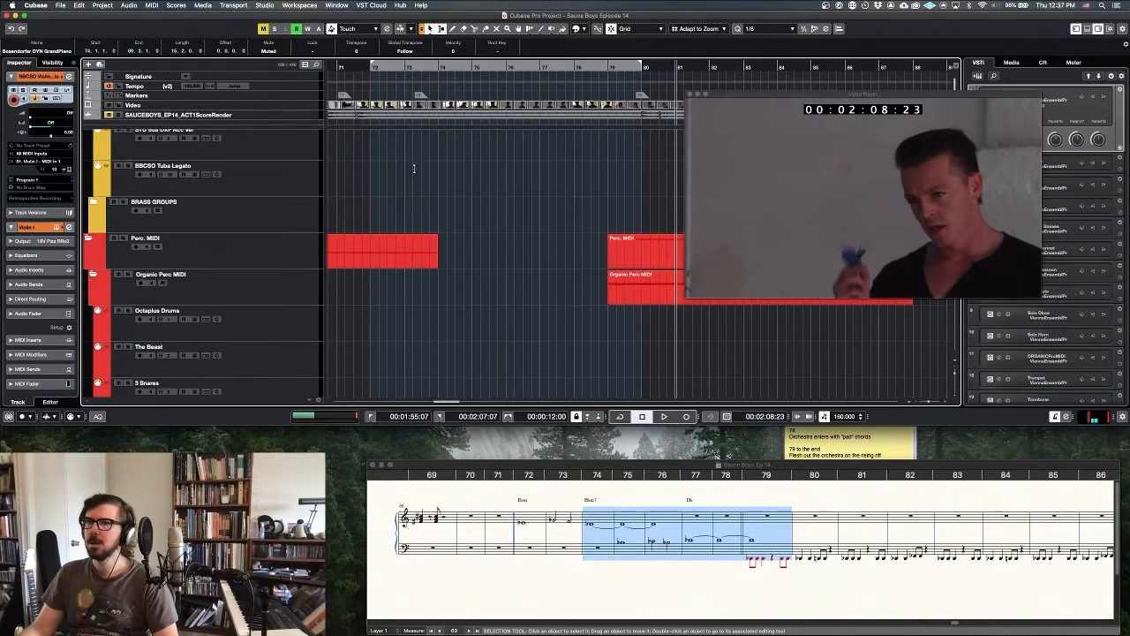
scroll(223, 210, up, 1)
scroll(247, 175, up, 1)
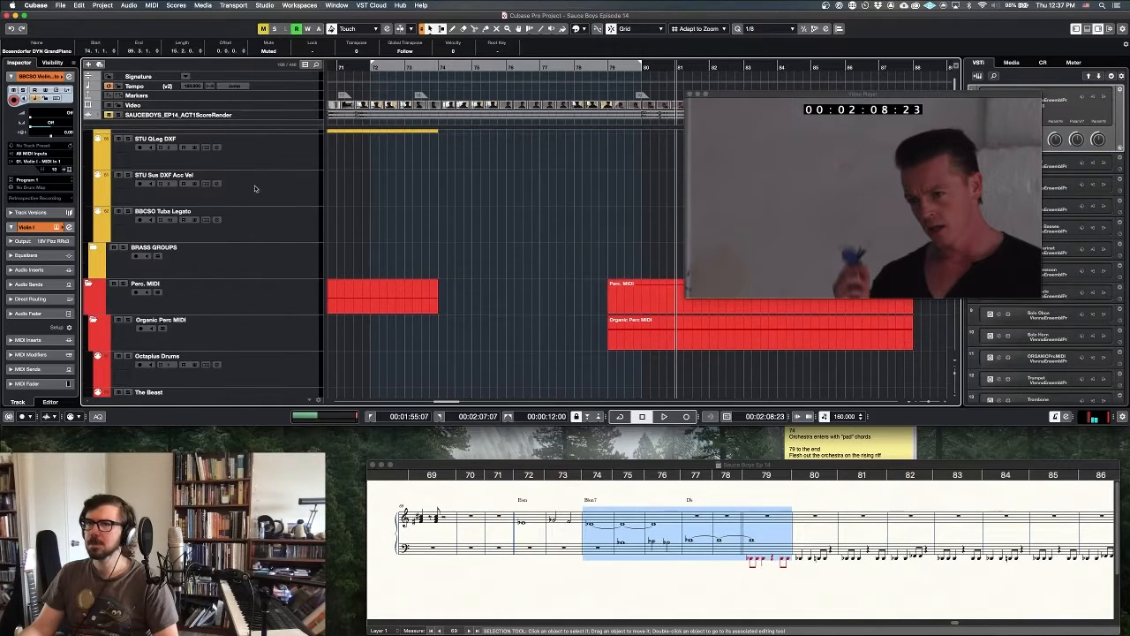
click(279, 234)
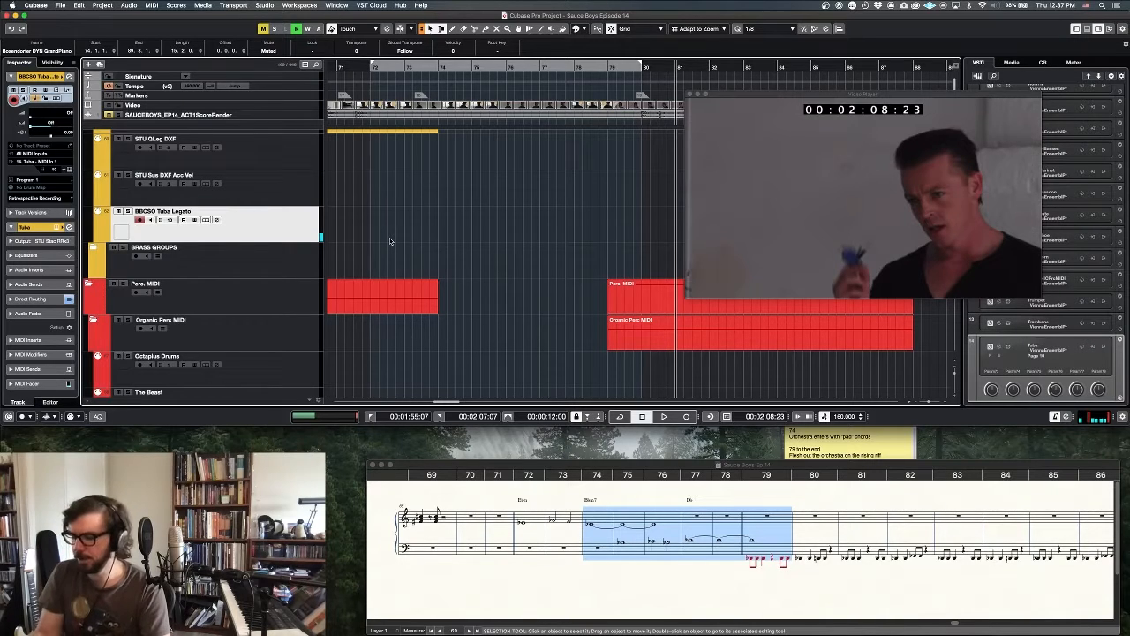
key(KP_Multiply)
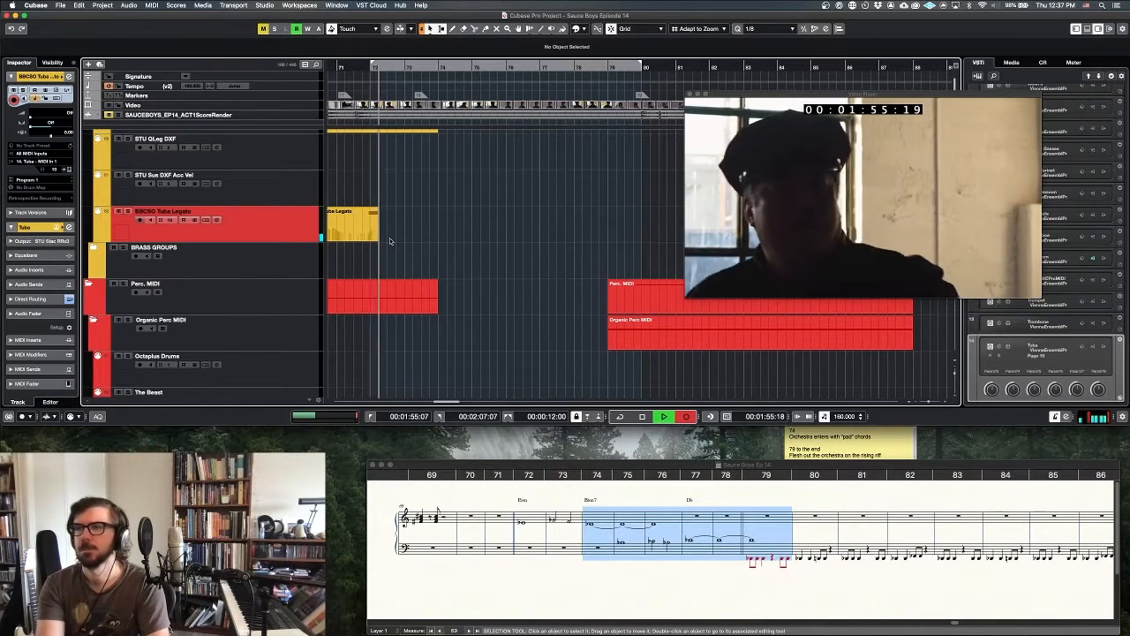
key(space)
key(super+z)
Record two sustained notes on the BBCSO Tuba Legato track from bar 74 into bar 79, changing note at bar 77.
key(KP_Multiply)
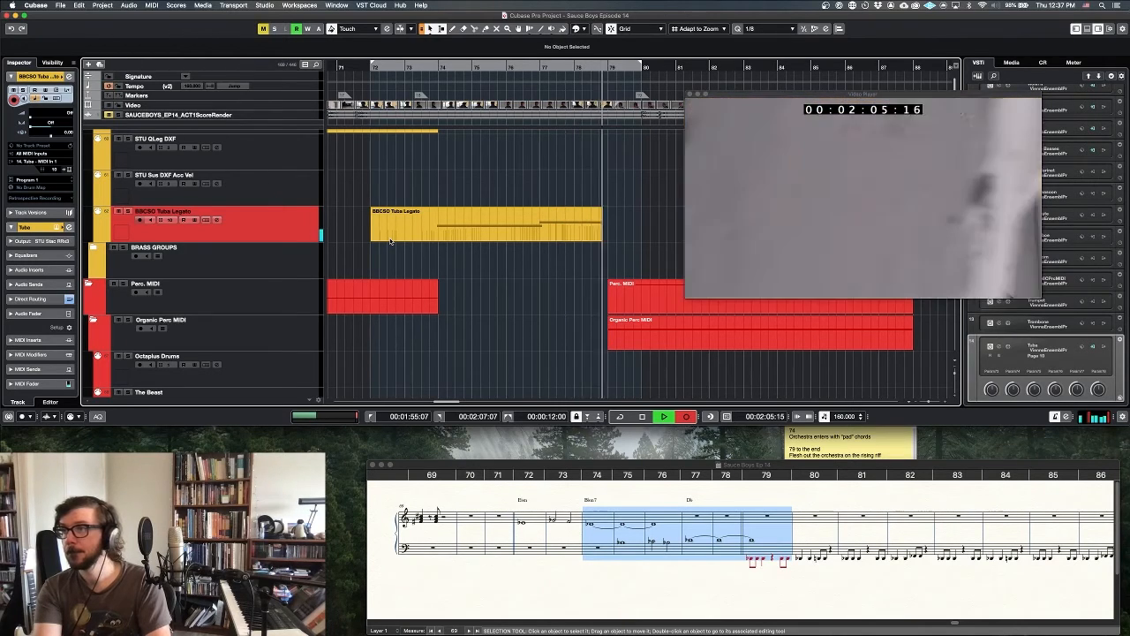
key(space)
click(390, 240)
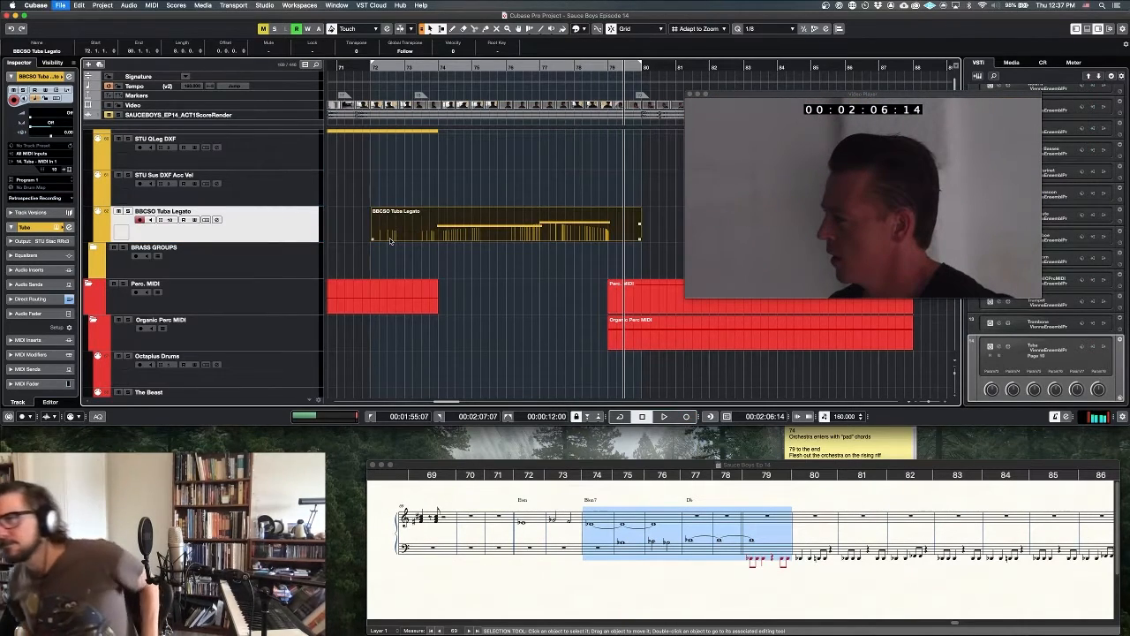
Audition the STB QLeg and BBCSO Tenor Trombone Legato tracks among the trombone tracks.
scroll(435, 210, up, 5)
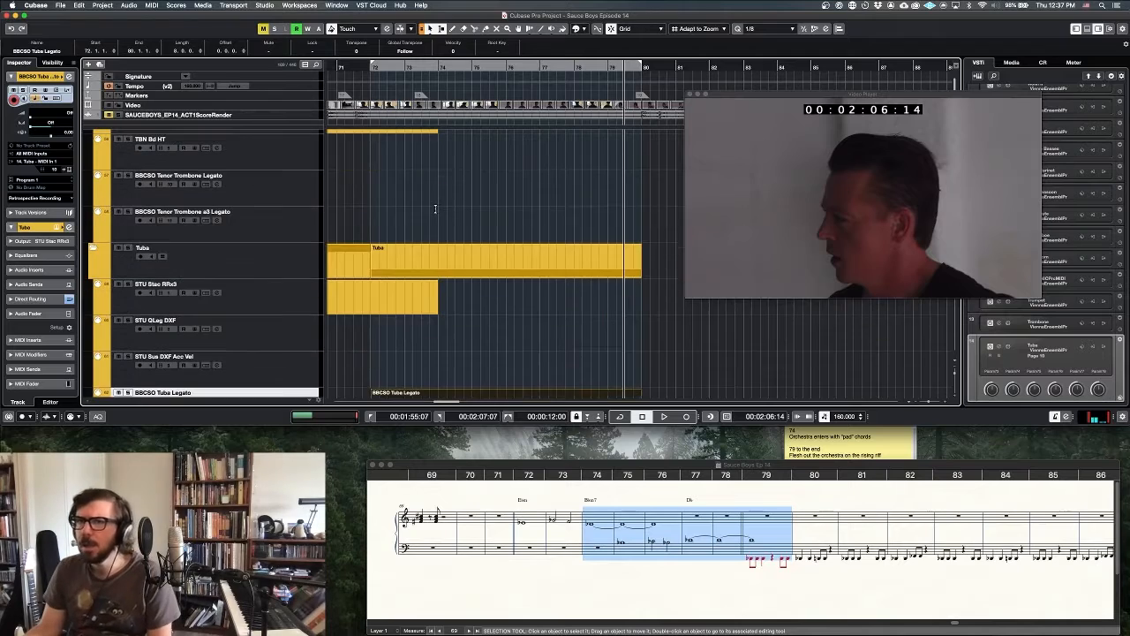
scroll(435, 210, up, 4)
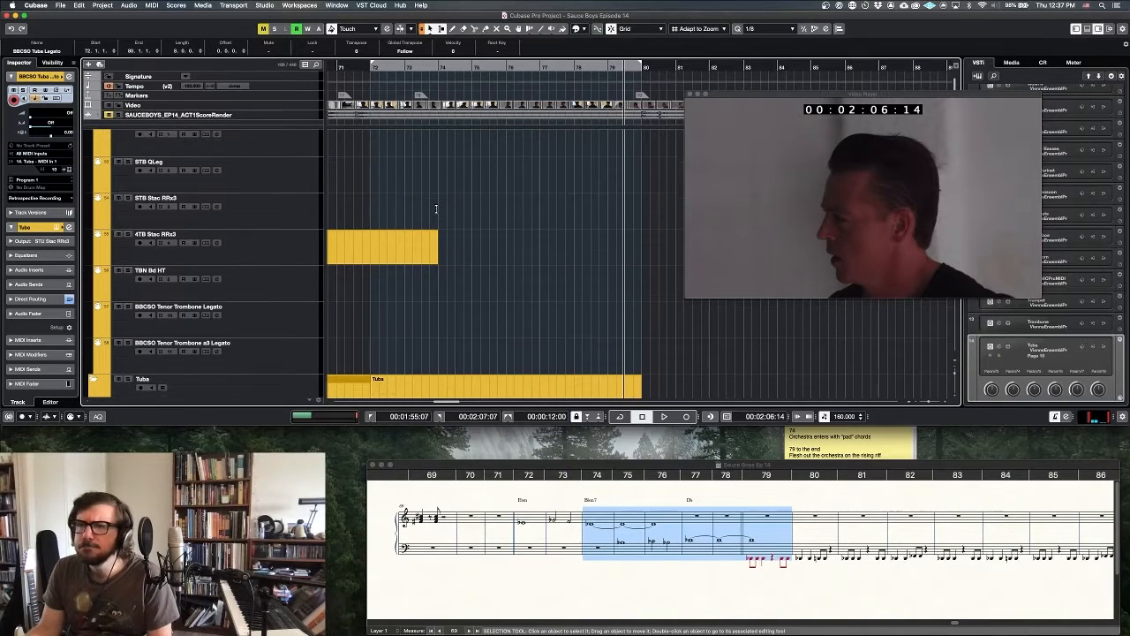
click(298, 190)
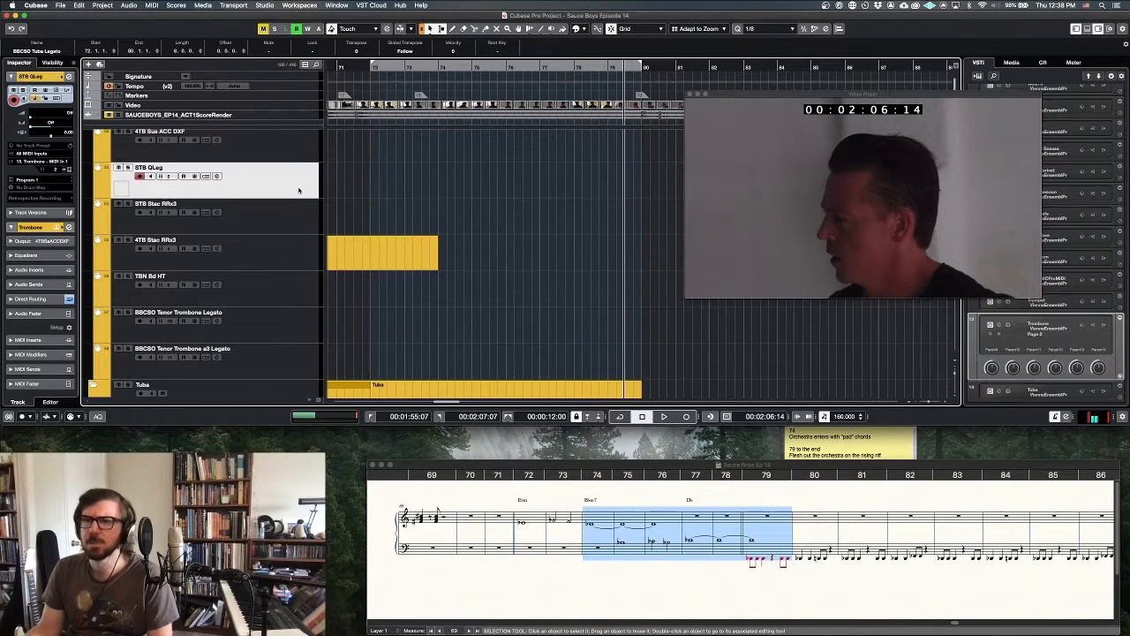
click(277, 354)
click(289, 328)
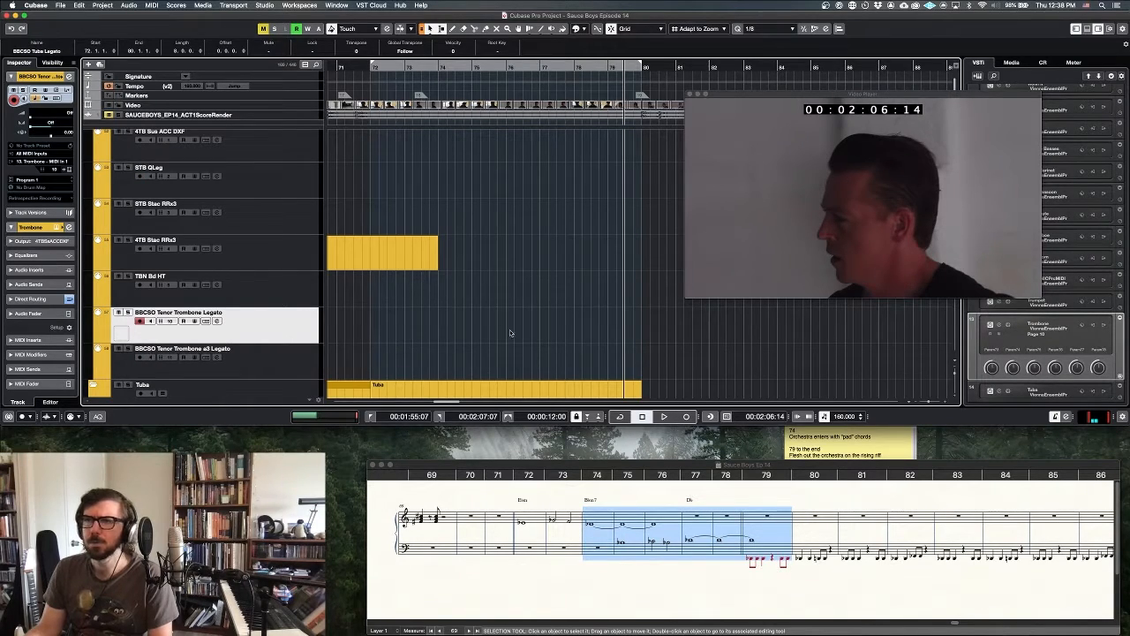
click(302, 180)
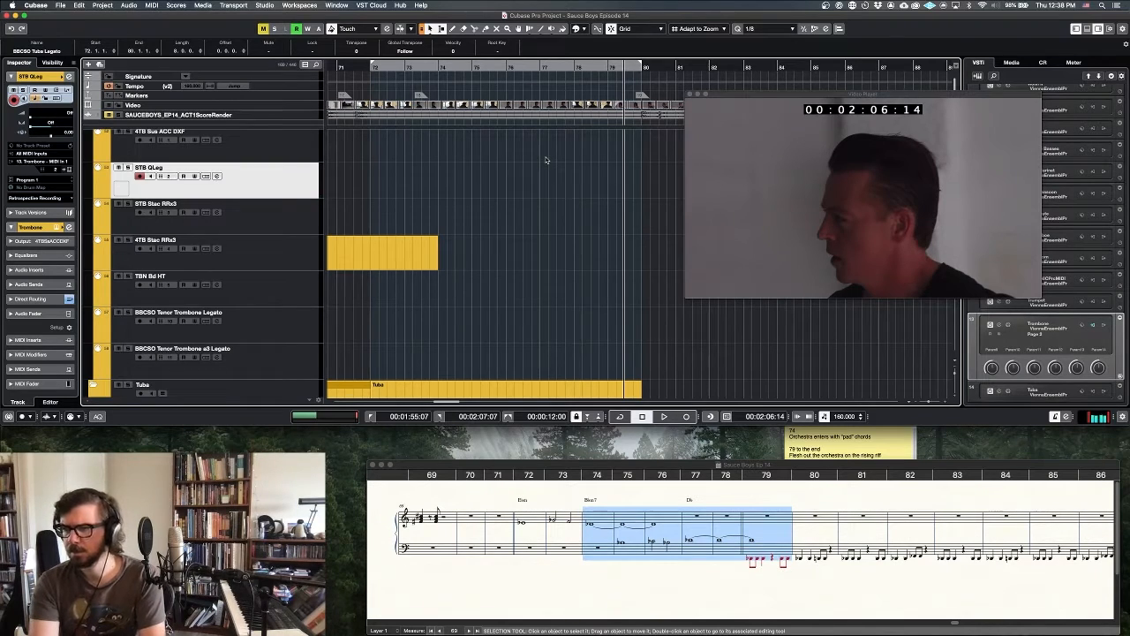
Record two sustained notes on the BBCSO Tenor Trombone Legato track from bar 74 into bar 79, changing note at bar 77.
click(299, 336)
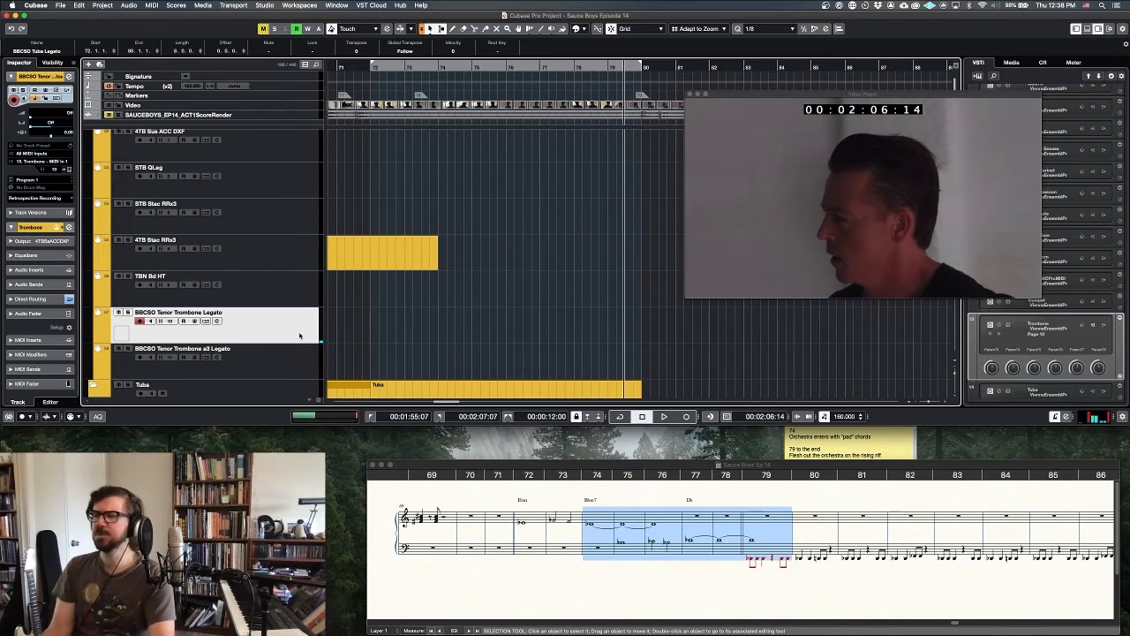
key(KP_Multiply)
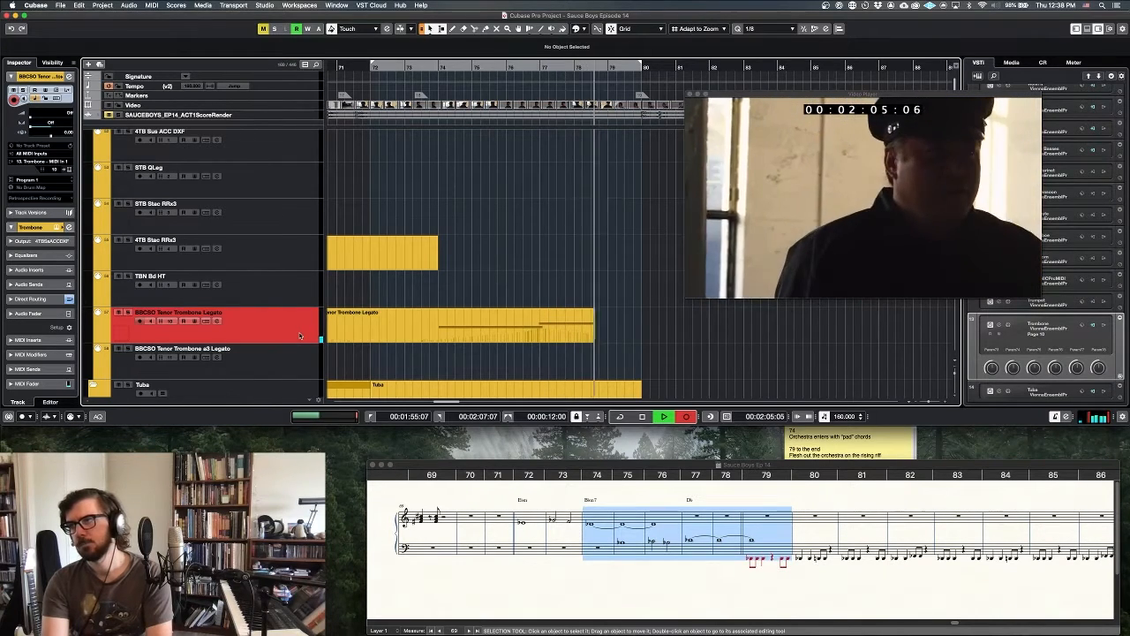
key(space)
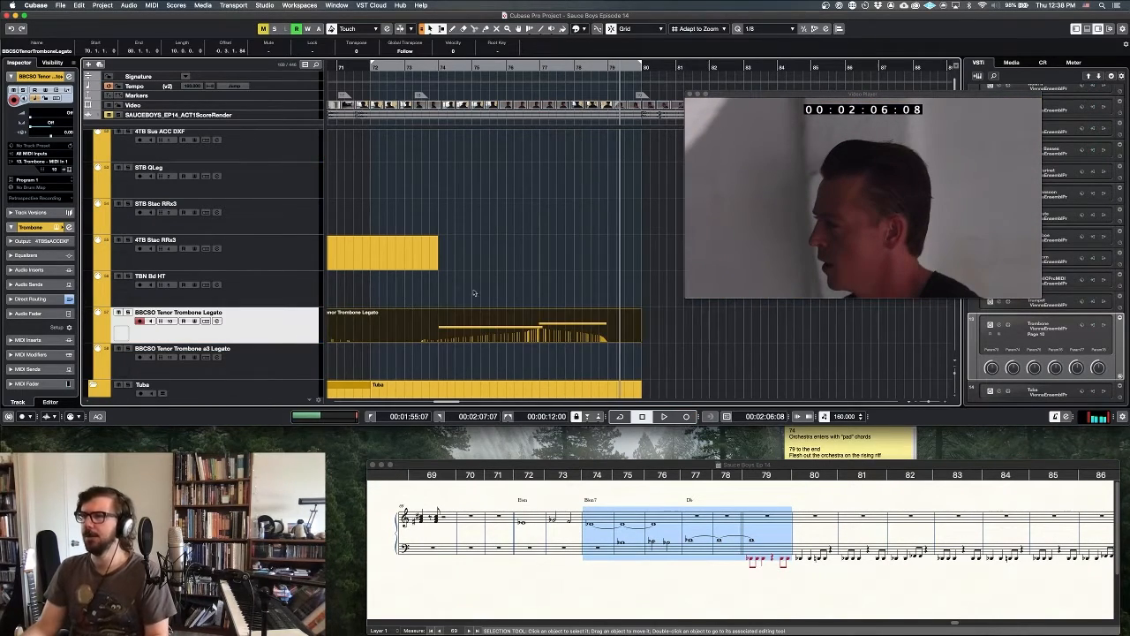
Look through the percussion, string and synth tracks for the Passionate Horn Swells track.
scroll(482, 311, right, 3)
scroll(438, 230, down, 15)
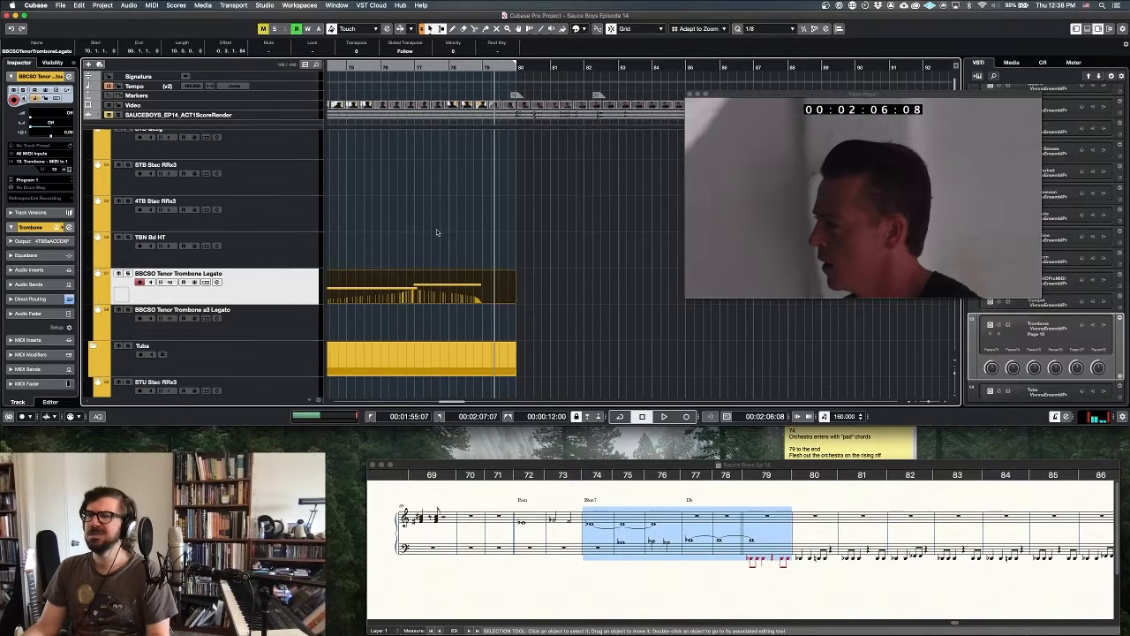
scroll(437, 230, left, 3)
scroll(438, 231, down, 10)
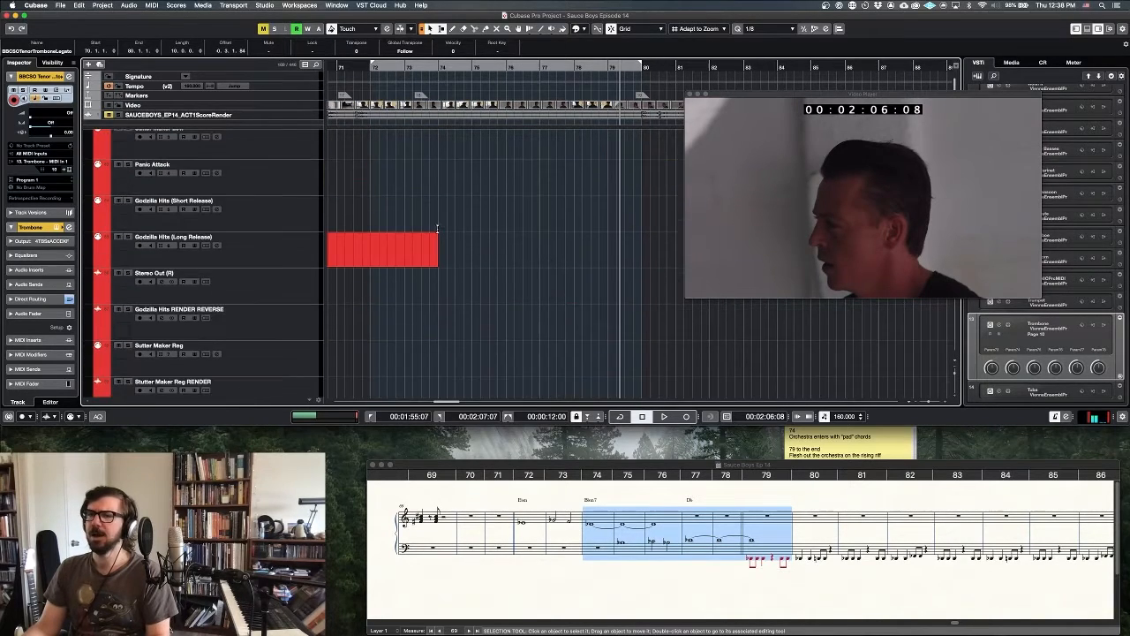
scroll(437, 230, down, 10)
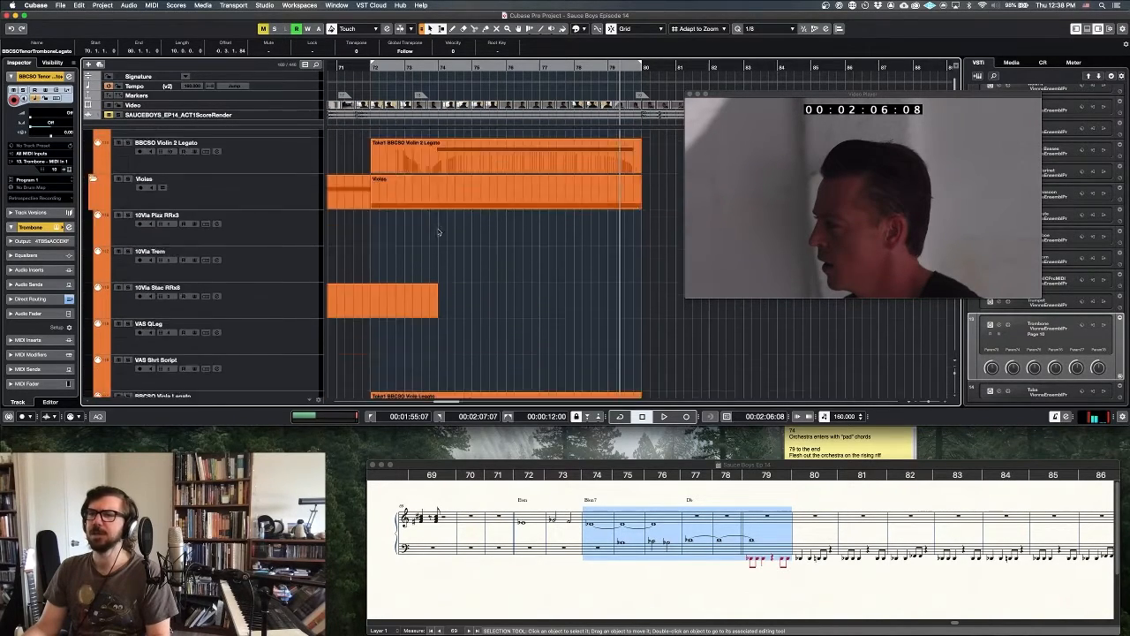
scroll(437, 229, up, 1)
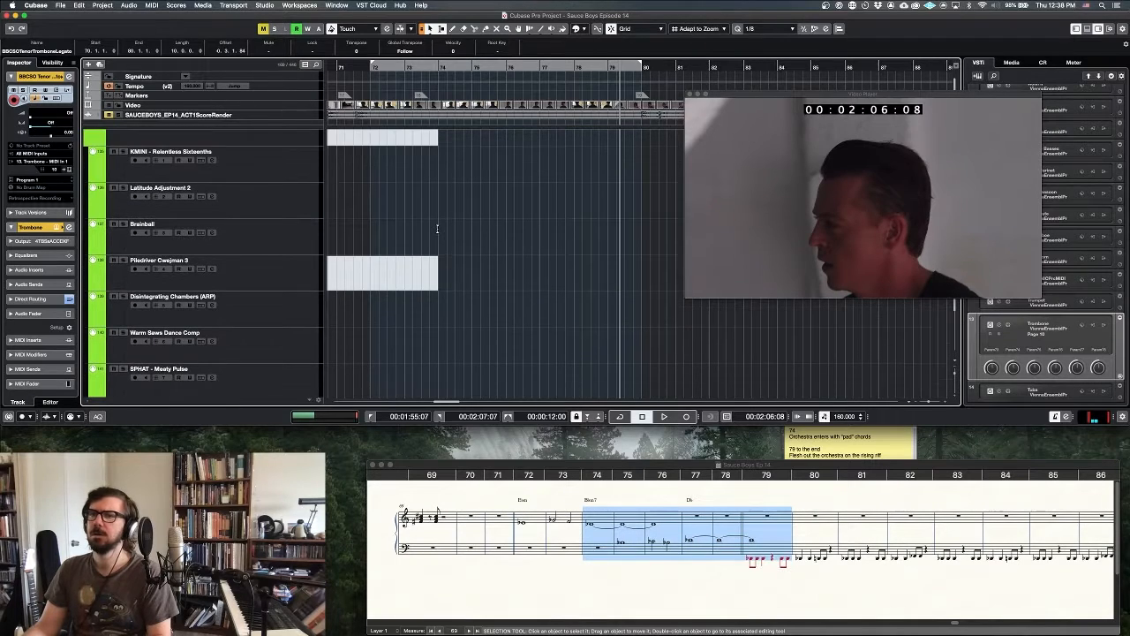
scroll(437, 230, down, 10)
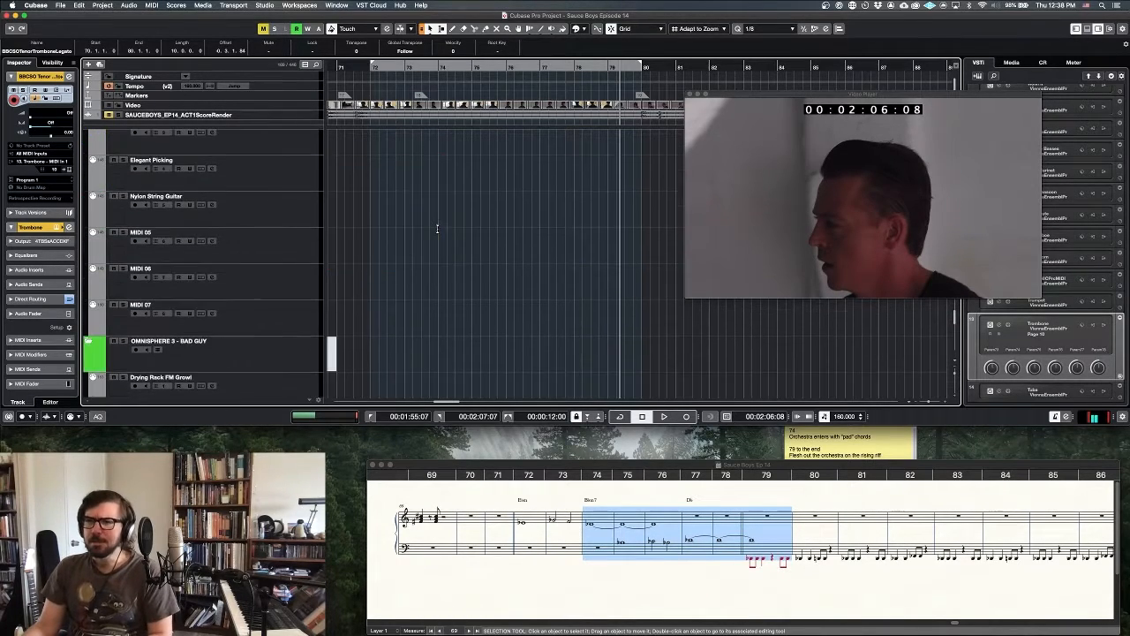
scroll(374, 209, down, 10)
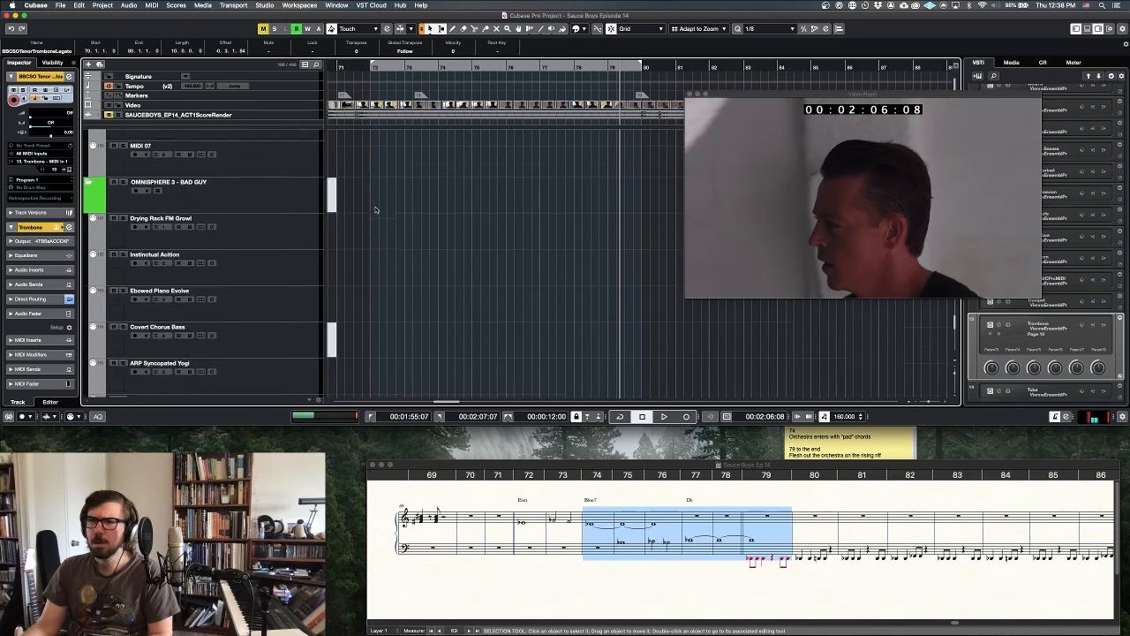
scroll(341, 246, down, 6)
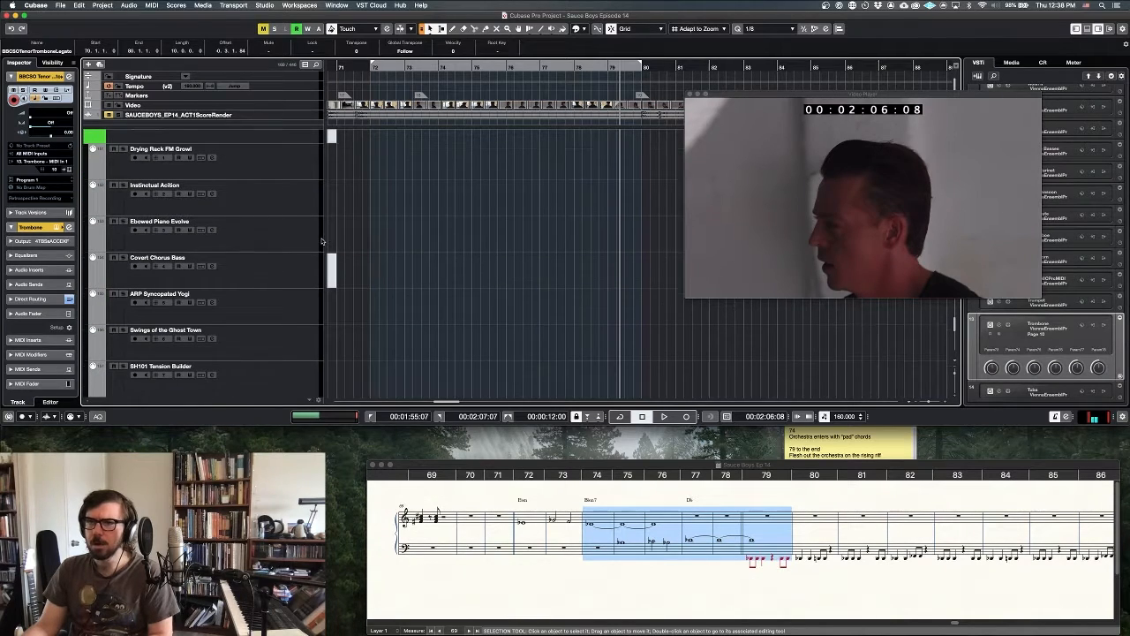
scroll(259, 312, down, 6)
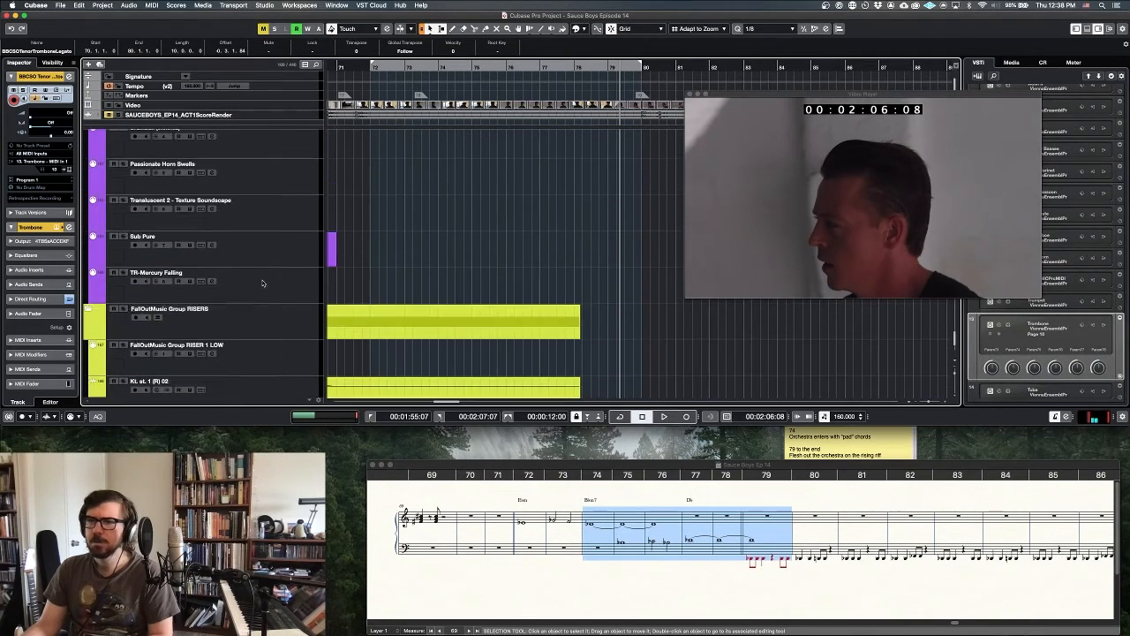
scroll(265, 229, up, 1)
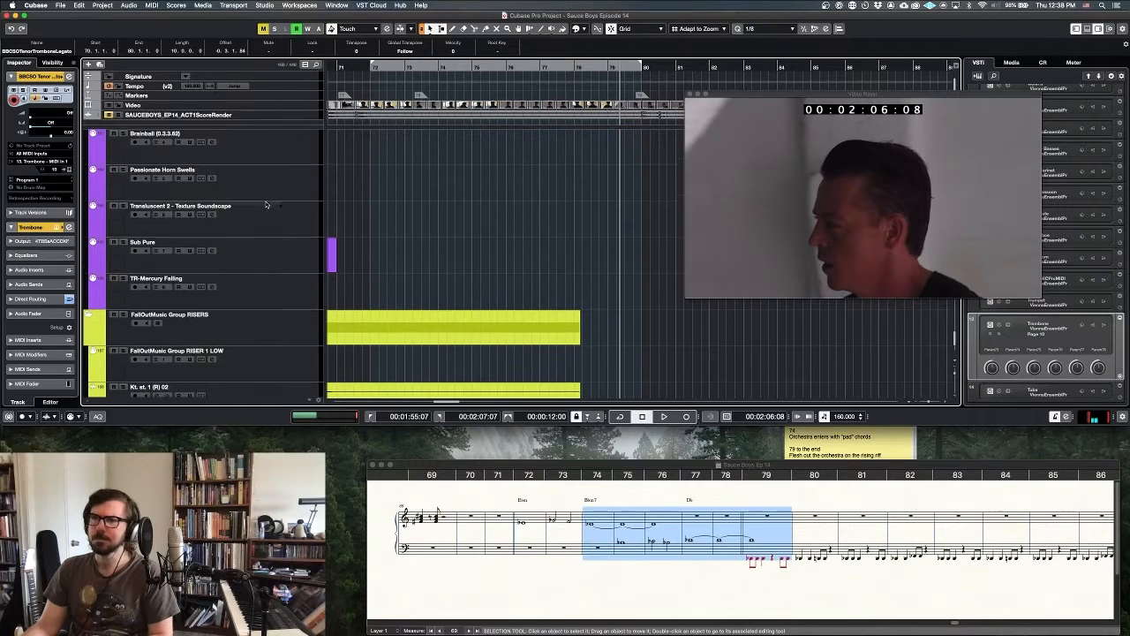
Record sustained chords on the Passionate Horn Swells track from bar 74 into bar 79, changing the lowest note at bar 77.
click(275, 191)
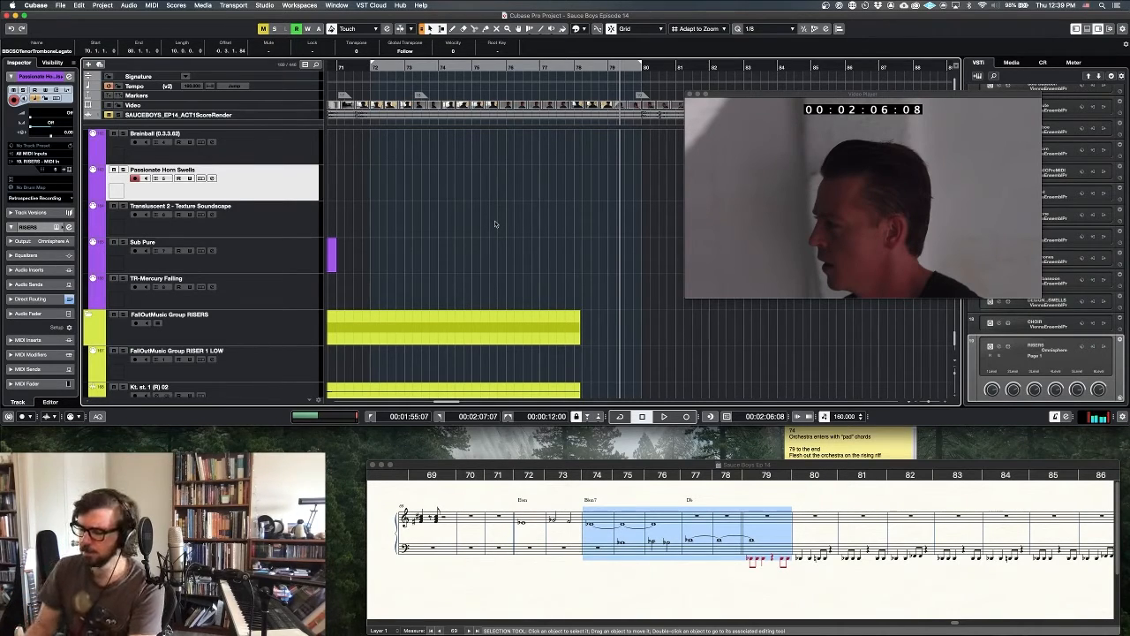
key(KP_Multiply)
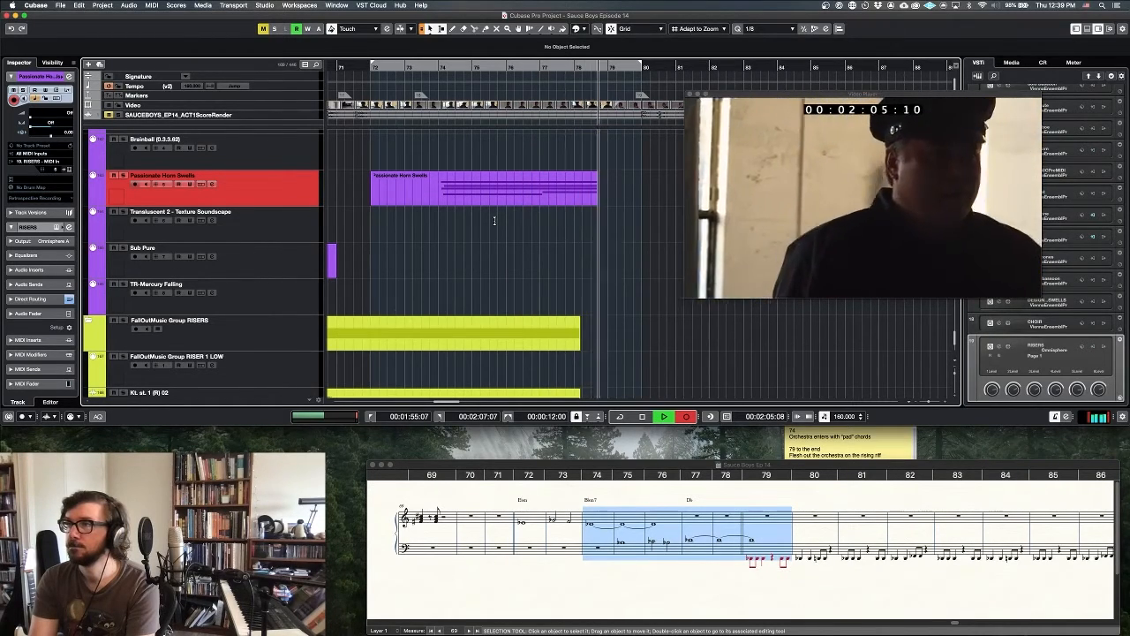
key(space)
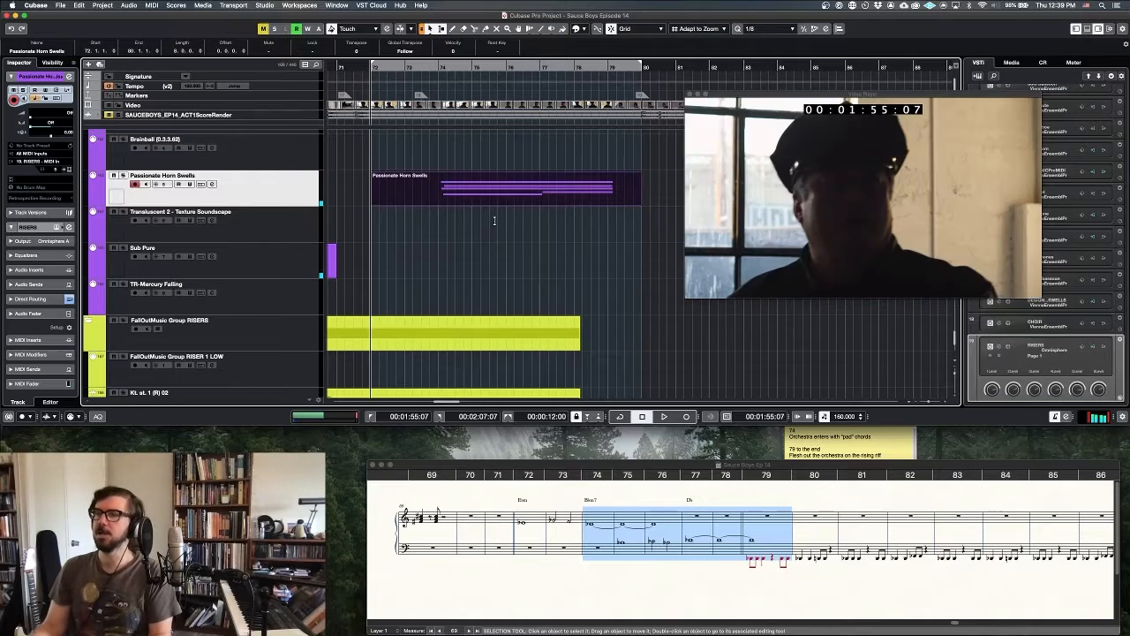
Align the recorded horn swell chord's note starts to bar 74 and its lowest-note change to bar 77.
double_click(481, 195)
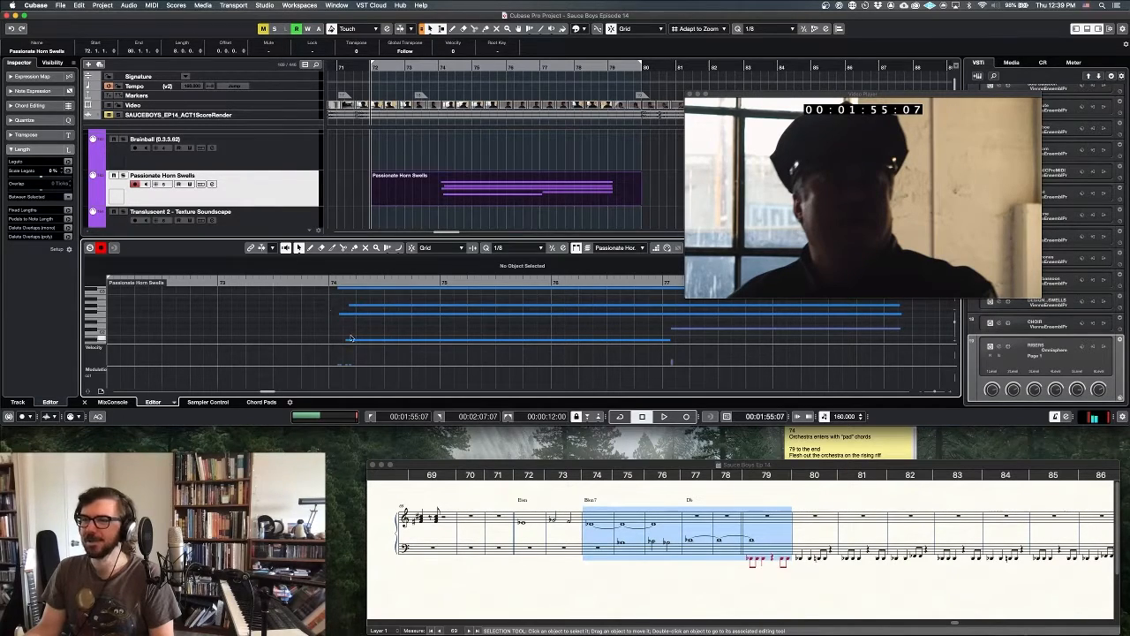
drag(347, 339, 333, 292)
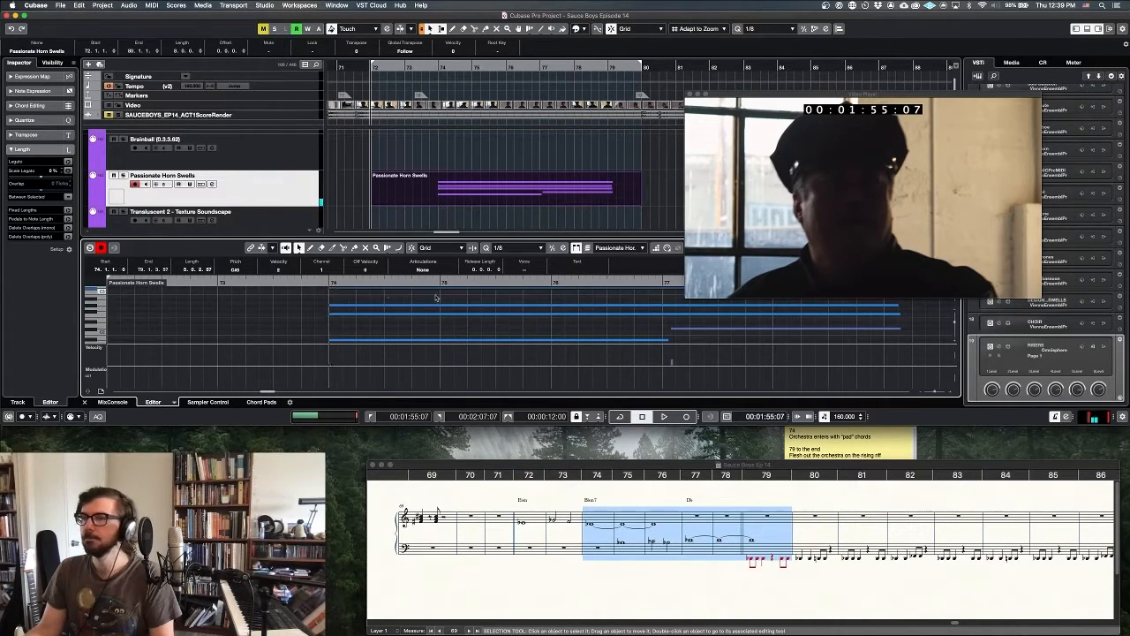
drag(670, 328, 660, 340)
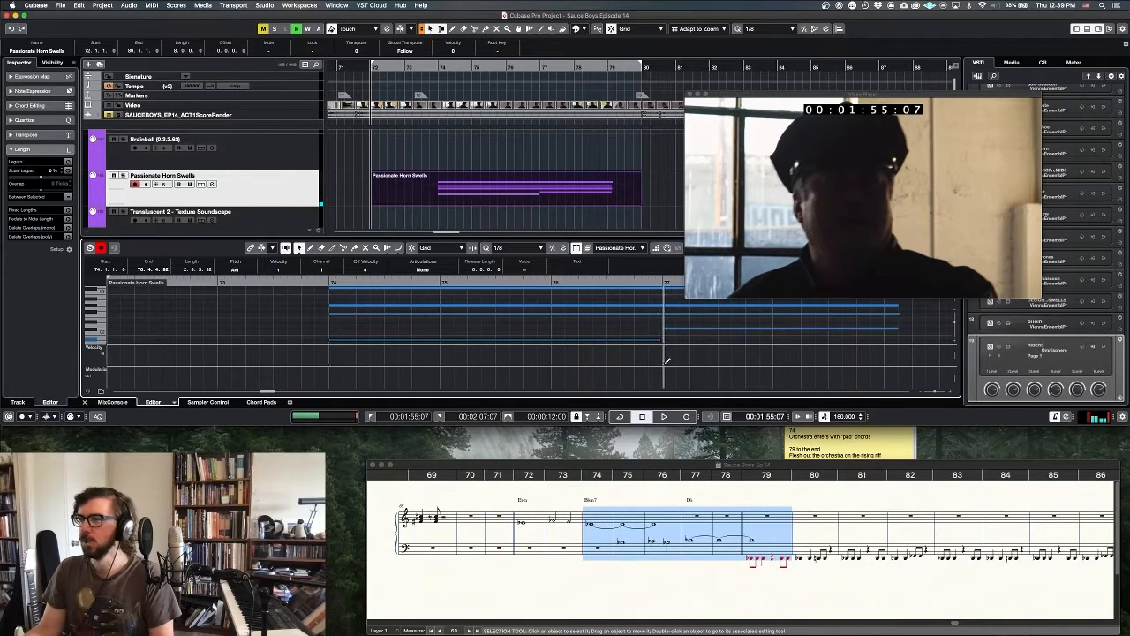
Play the edited horn swells from bar 74 and close the note editor.
click(323, 284)
key(space)
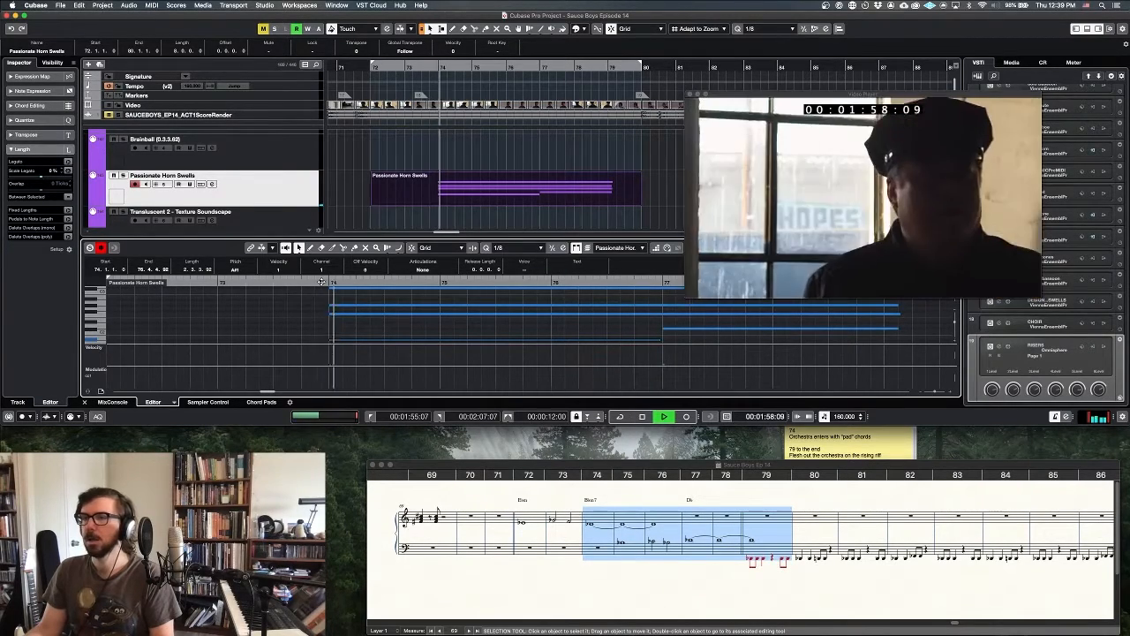
key(Return)
click(592, 251)
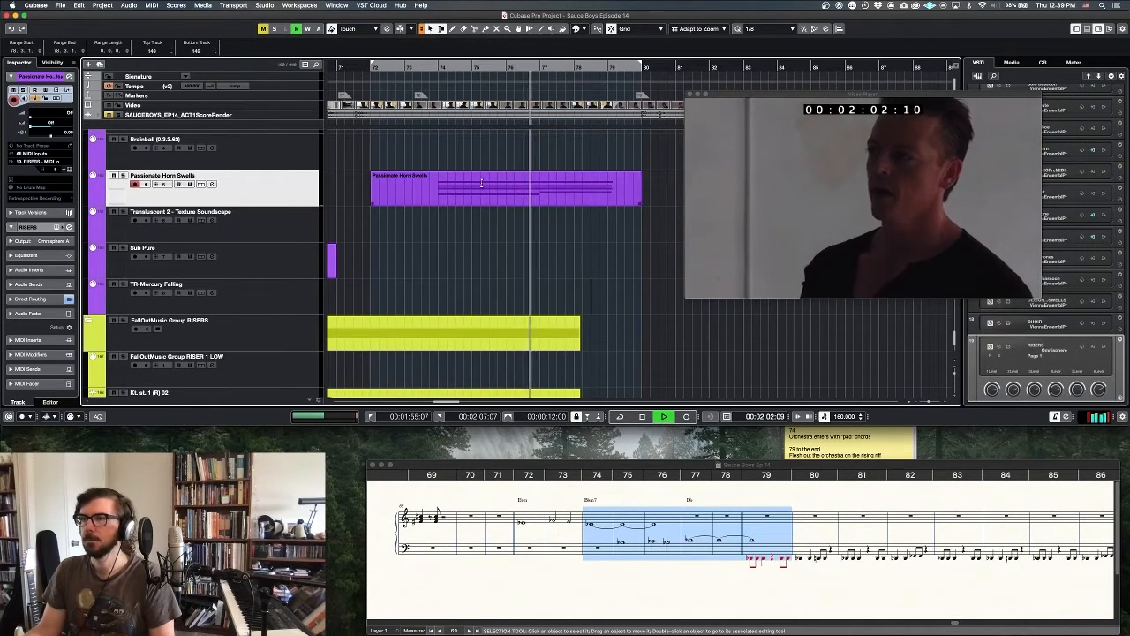
key(space)
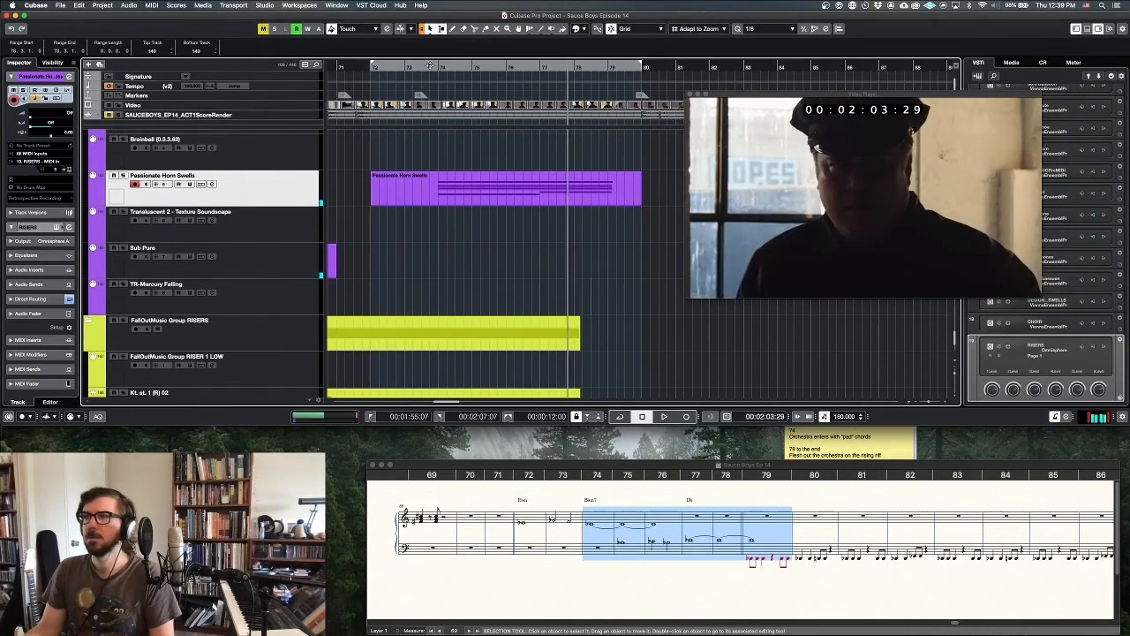
Move the left locator to bar 74 and play the passage from there.
drag(372, 65, 438, 64)
key(KP_1)
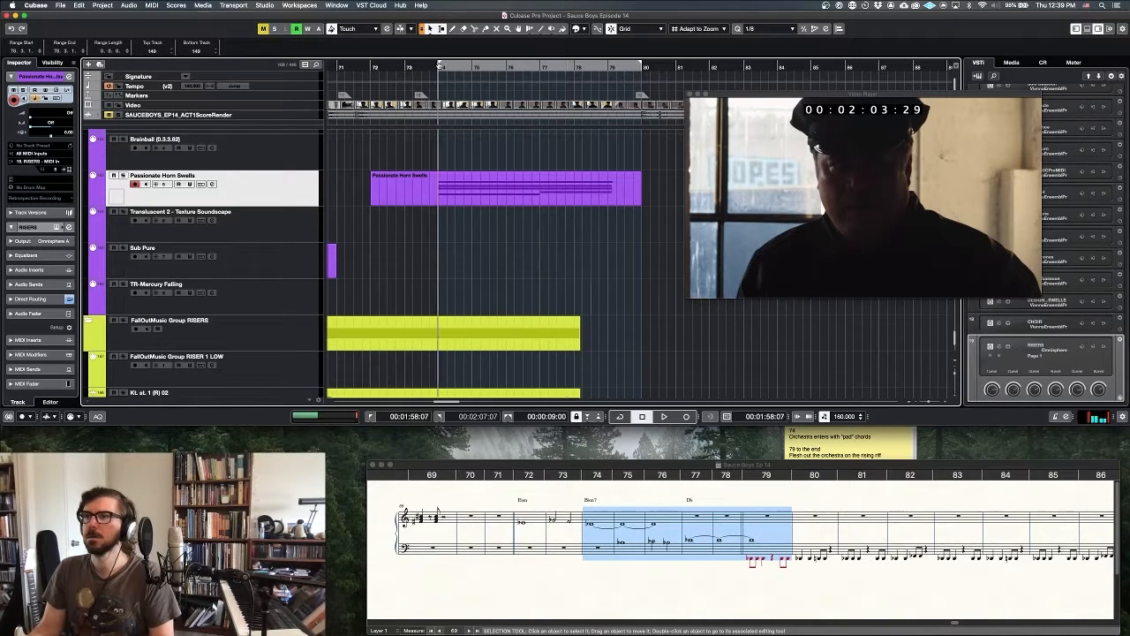
key(space)
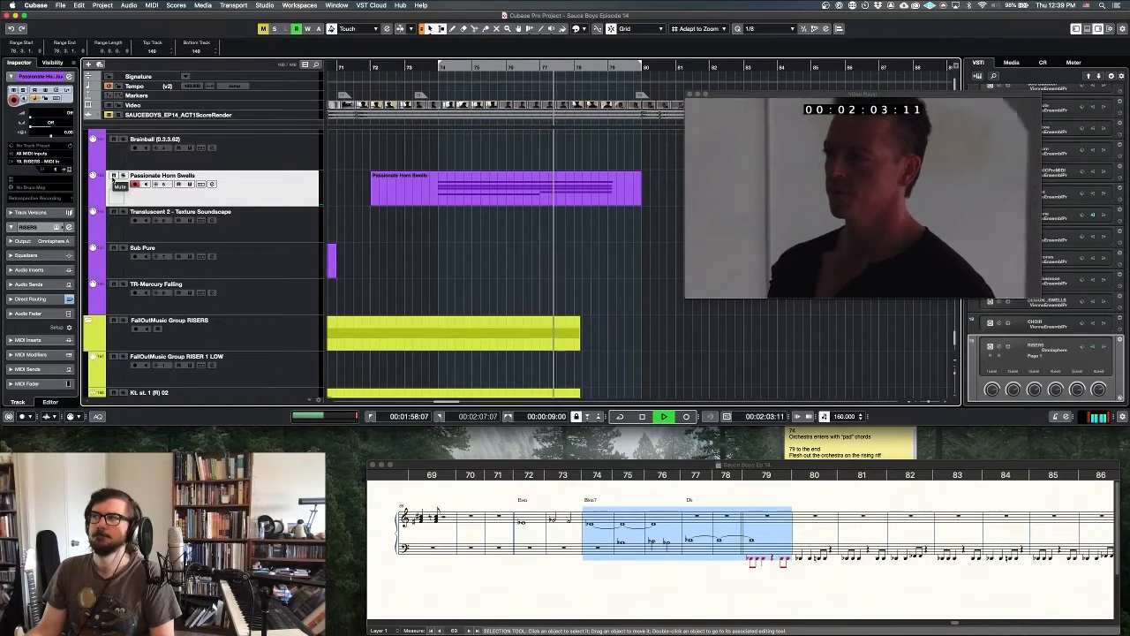
Compare the passage from bar 74 with the Passionate Horn Swells track muted and unmuted.
key(space)
key(1)
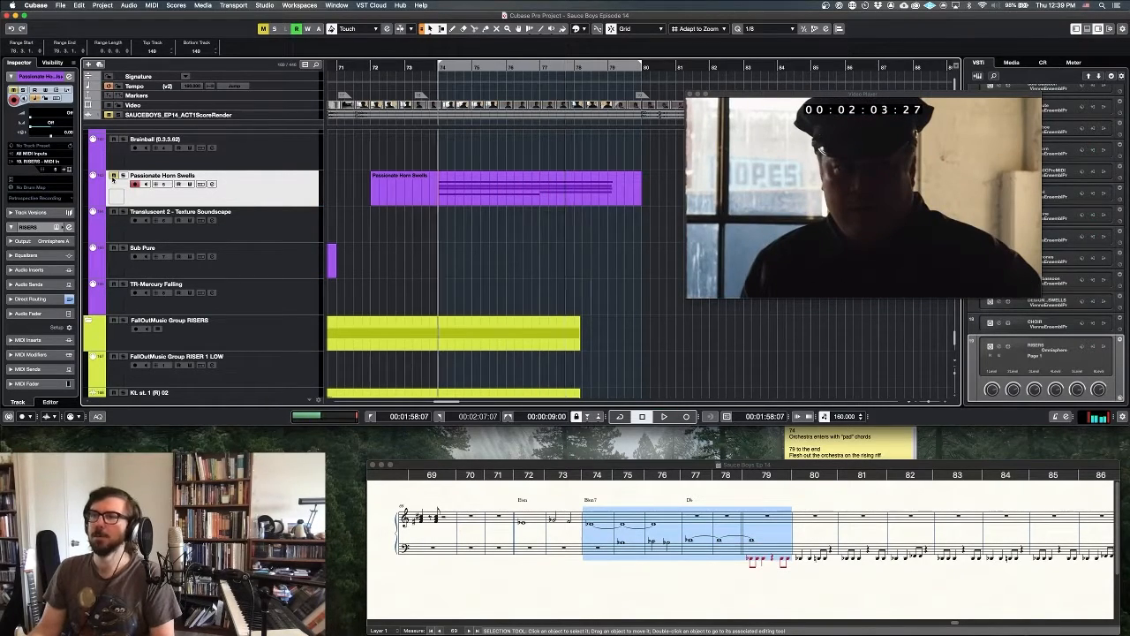
key(space)
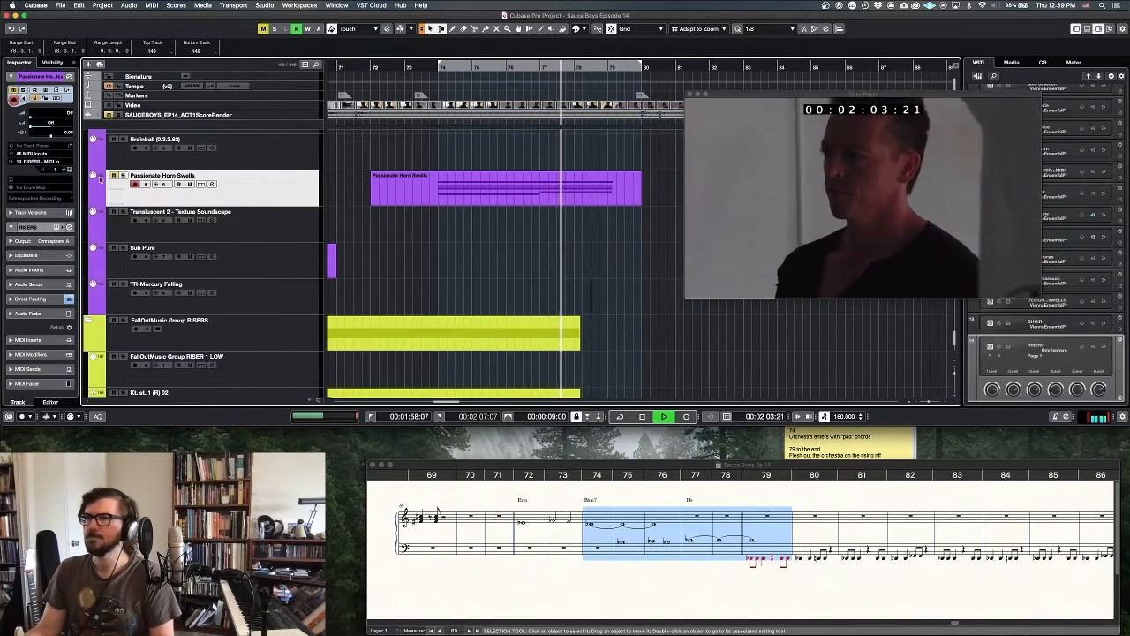
key(space)
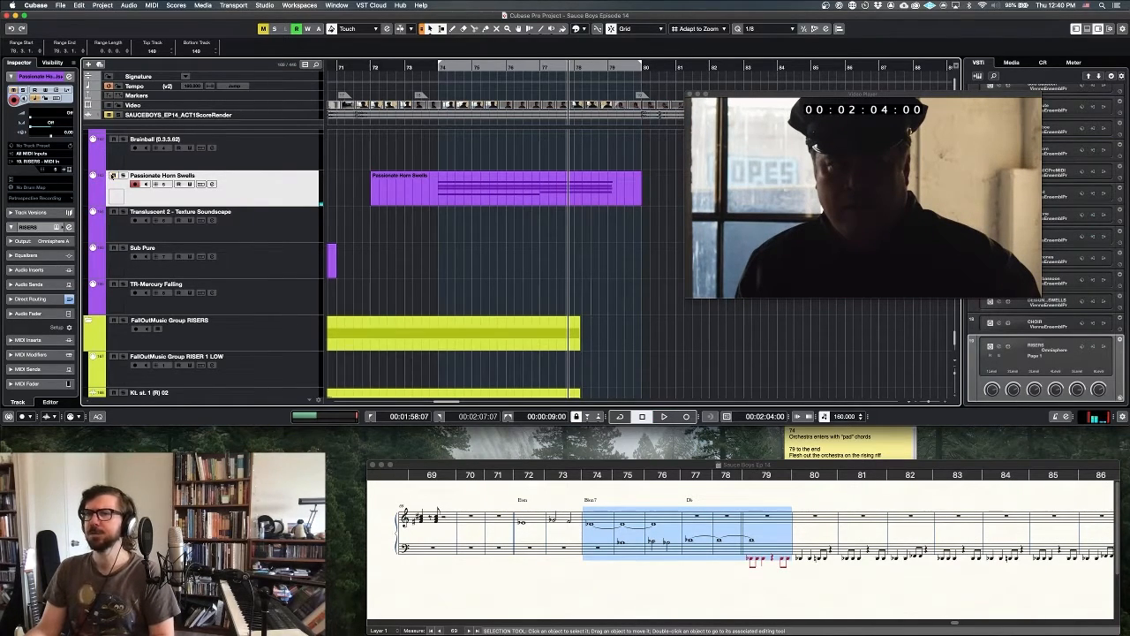
key(KP_0)
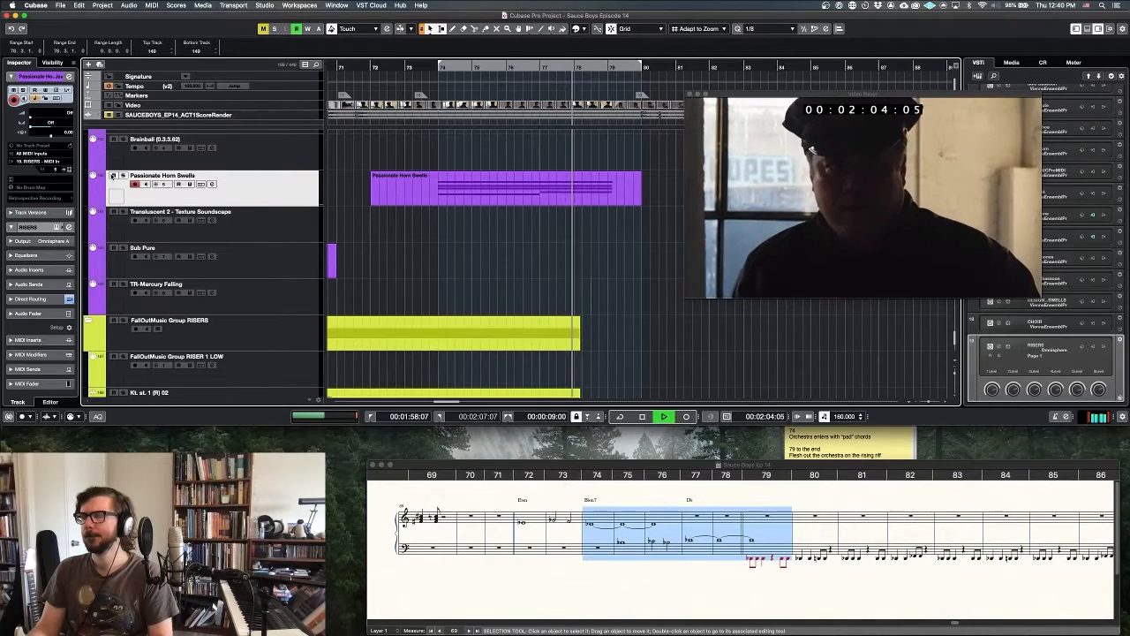
key(space)
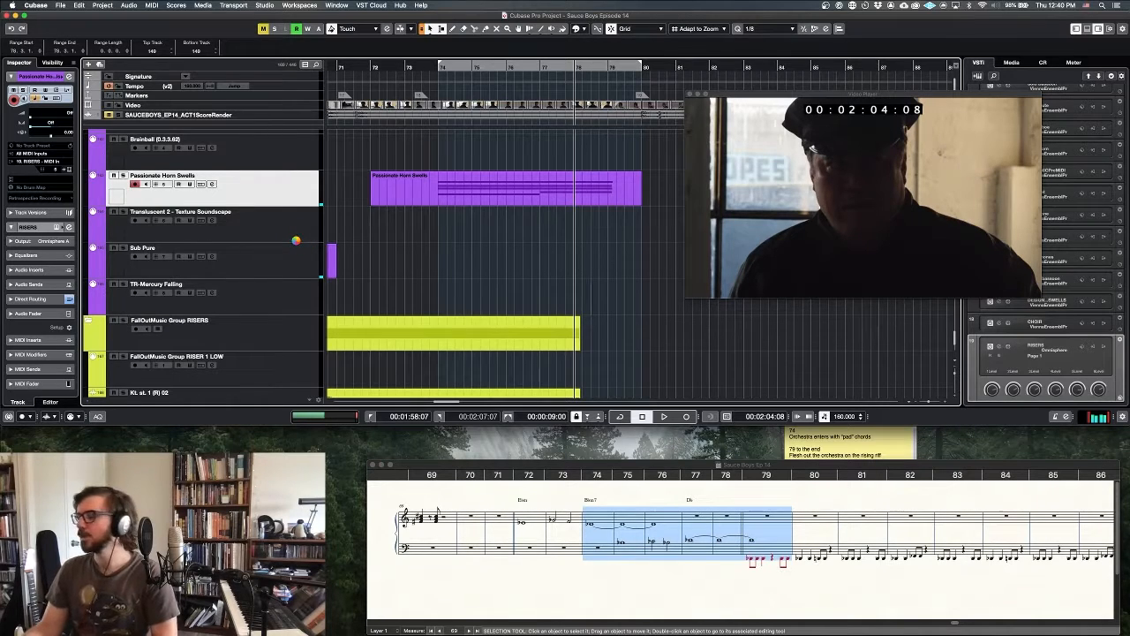
Open the Passionate Horn Swells track's Omnisphere multi mixer and try to lower that patch's level.
key(e)
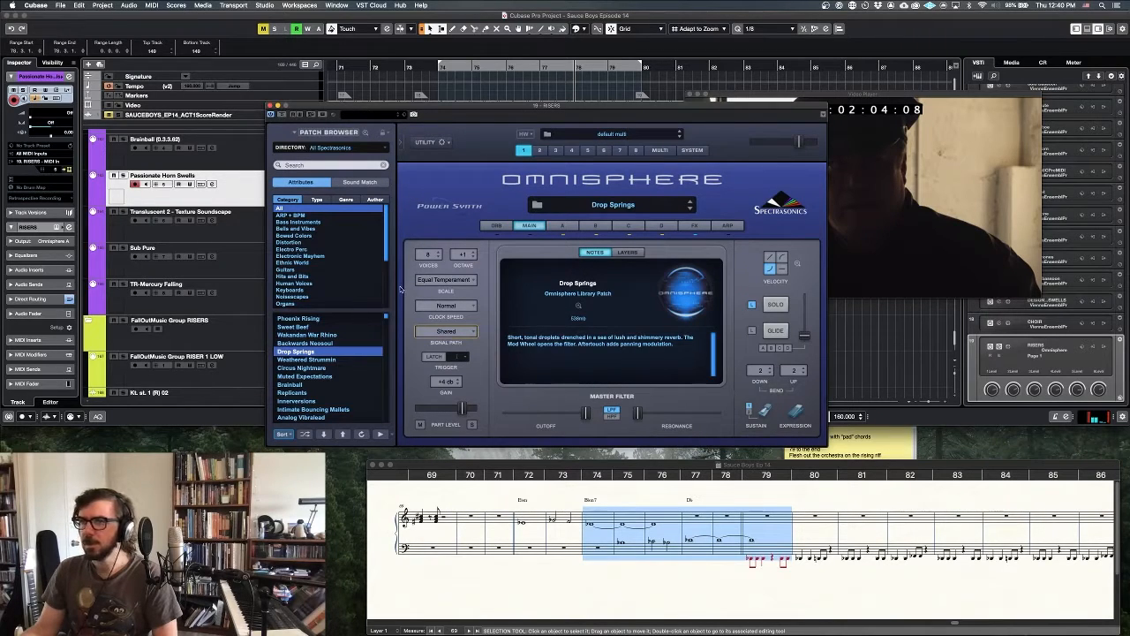
drag(492, 108, 631, 228)
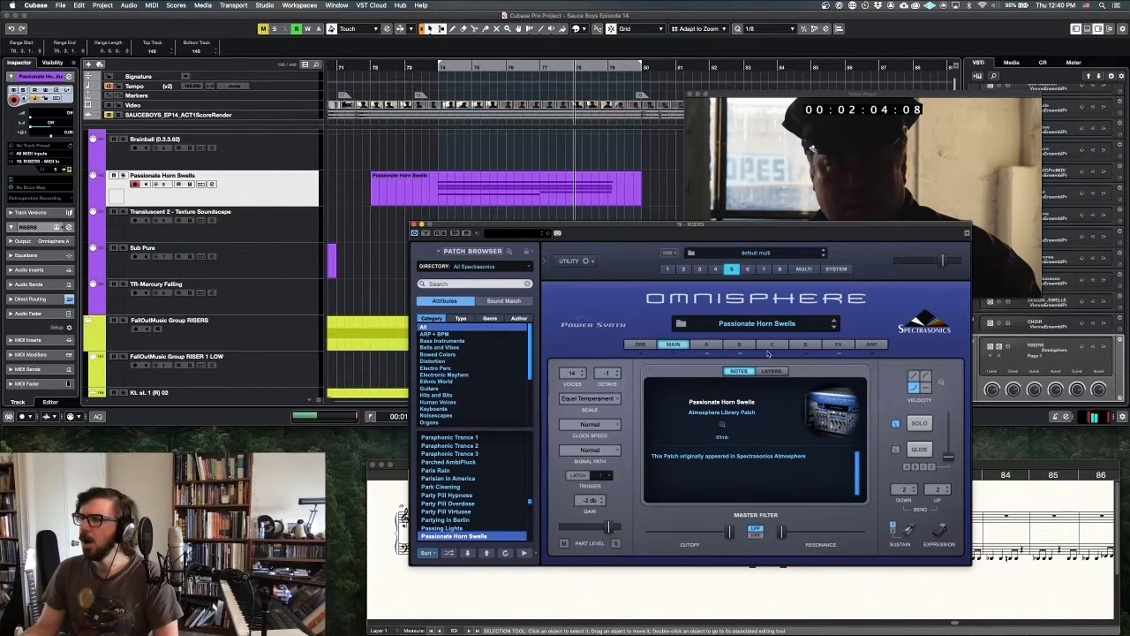
click(802, 269)
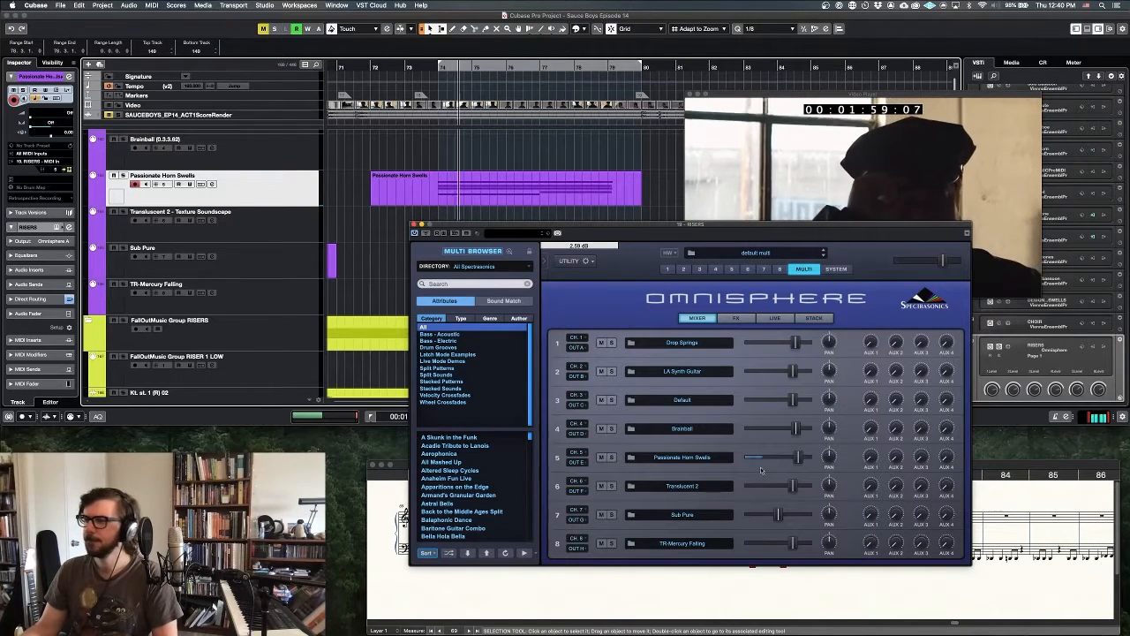
click(797, 458)
drag(797, 457, 783, 460)
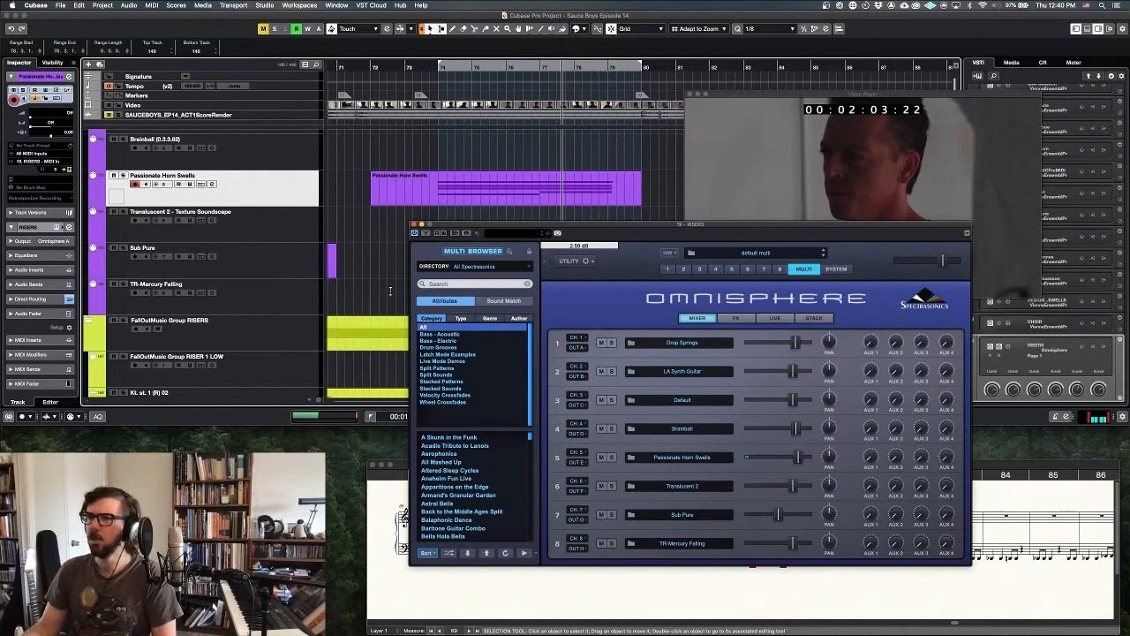
Show the volume automation lane of the Sub Pure track, keeping the Omnisphere mixer accessible over the arrangement.
drag(491, 226, 676, 212)
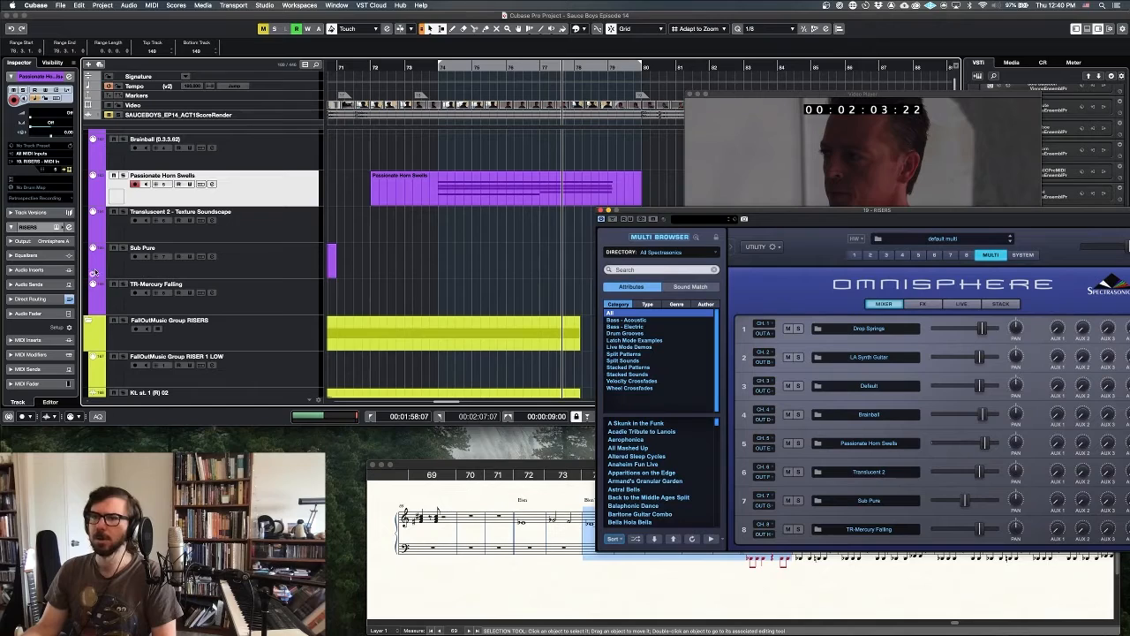
click(93, 273)
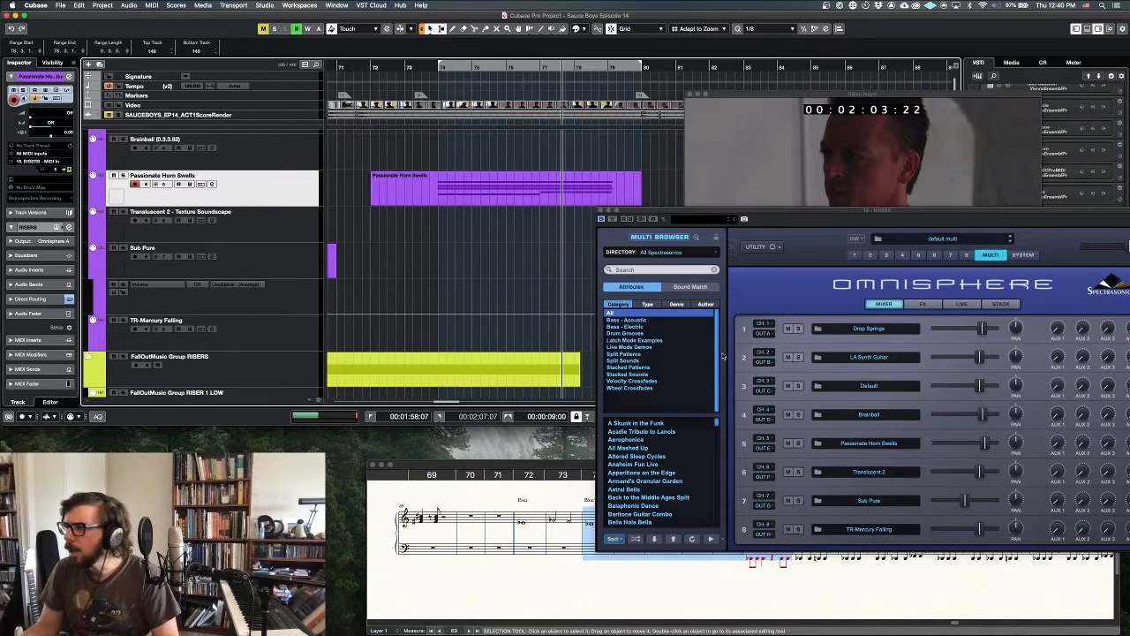
drag(820, 209, 571, 181)
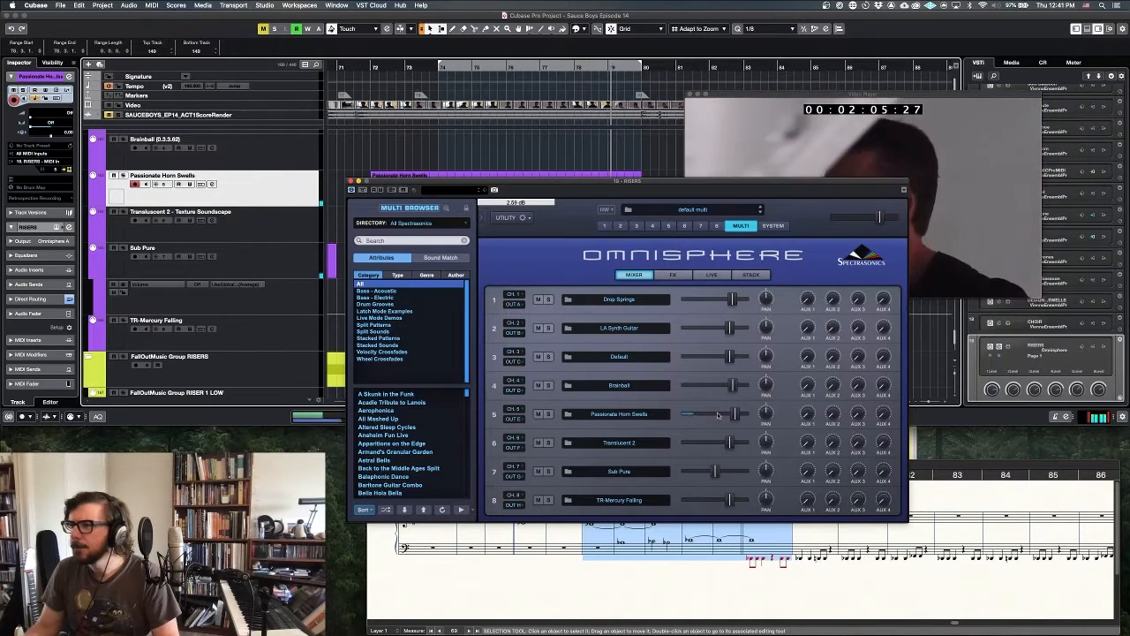
Try again to adjust the Passionate Horn Swells fader in the multi mixer while playing from about bar 71.
drag(723, 413, 731, 415)
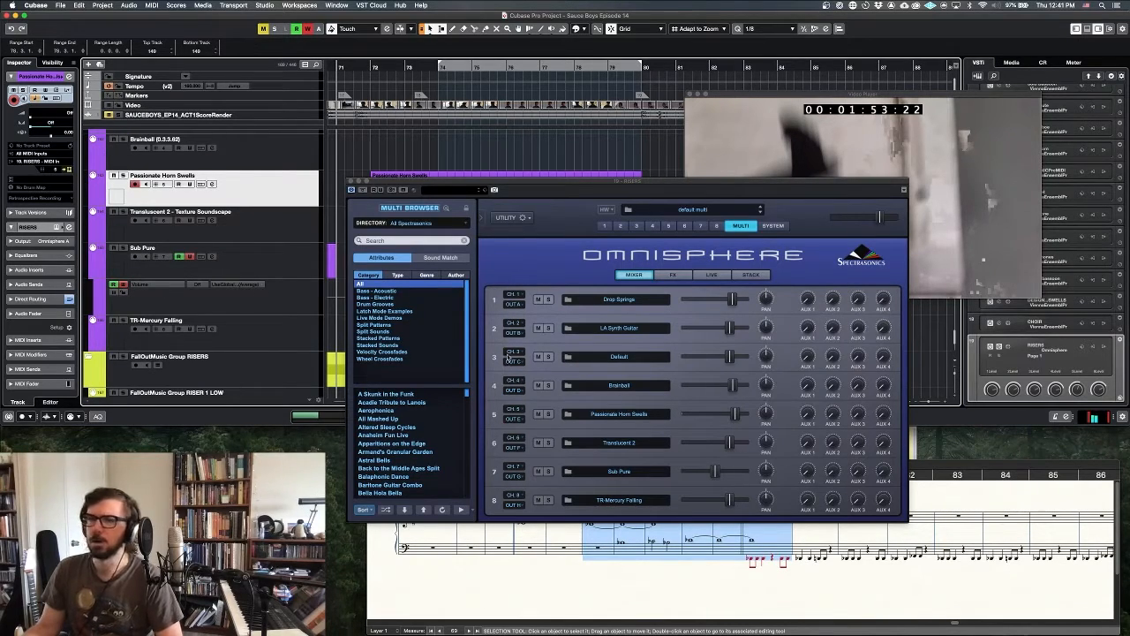
click(734, 415)
drag(735, 416, 721, 418)
key(space)
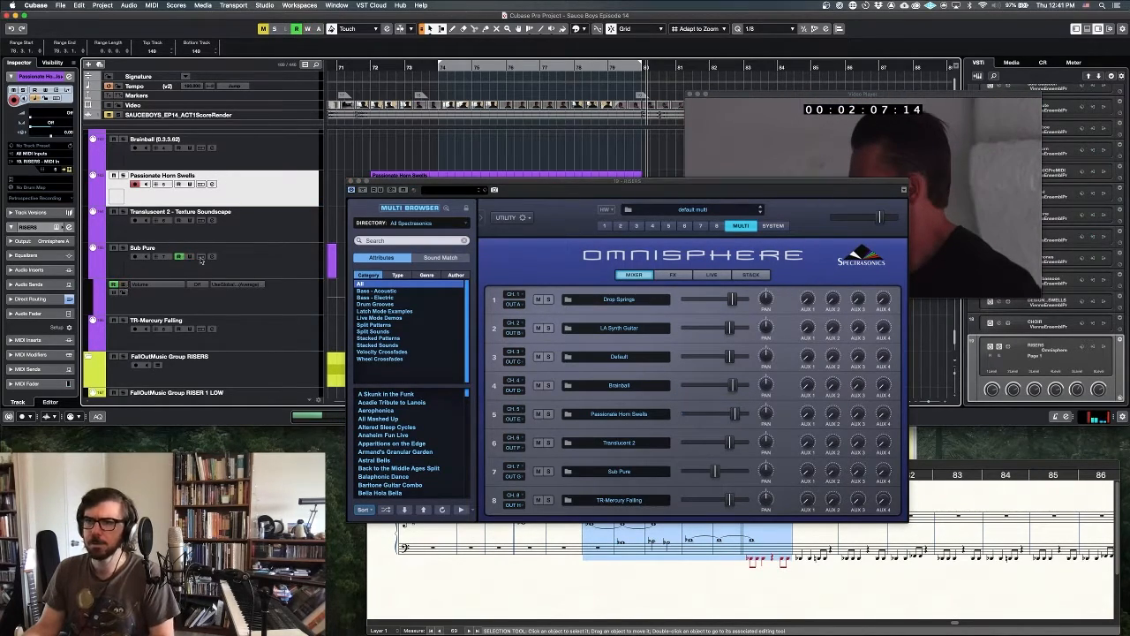
click(339, 67)
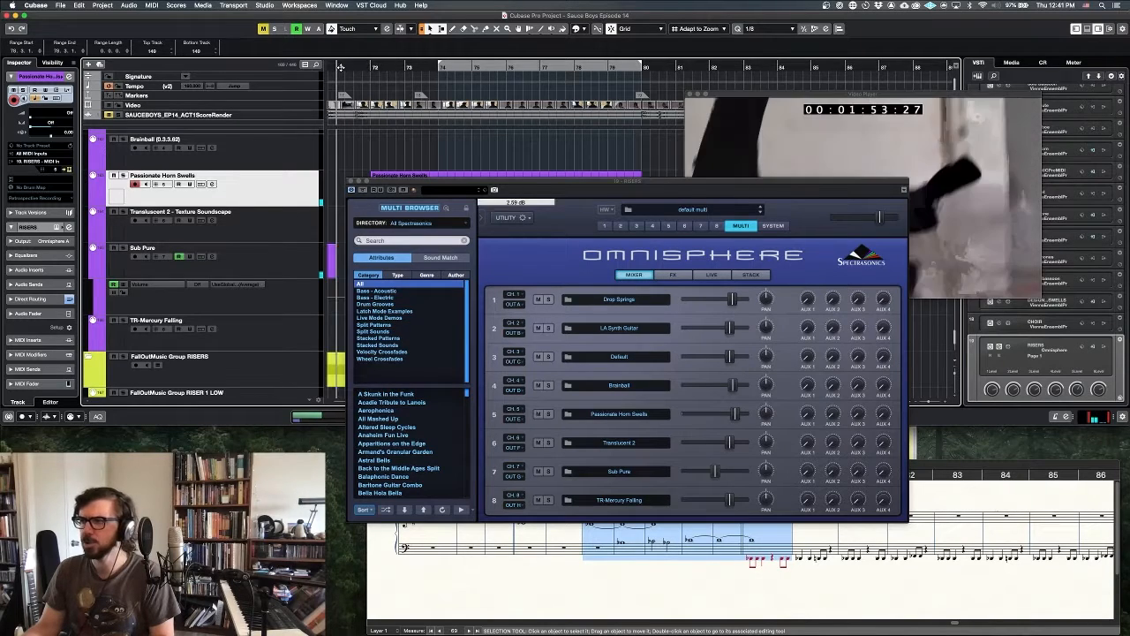
key(space)
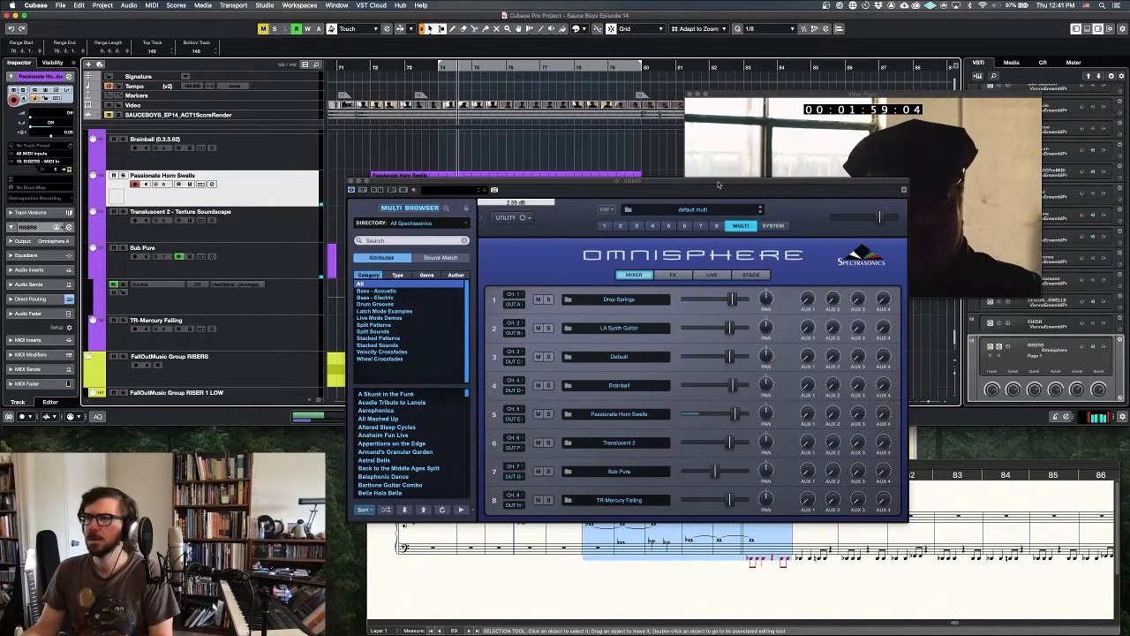
Unlearn the CC 7 assignment of the Passionate Horn Swells fader in Omnisphere and lower its level.
drag(659, 186, 765, 91)
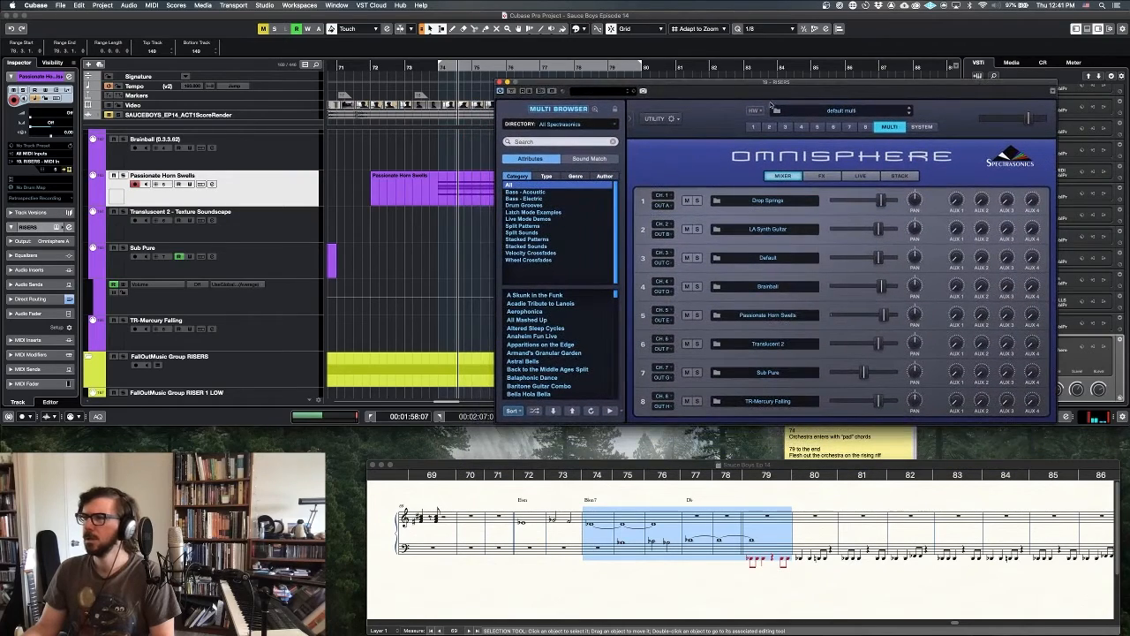
right_click(883, 316)
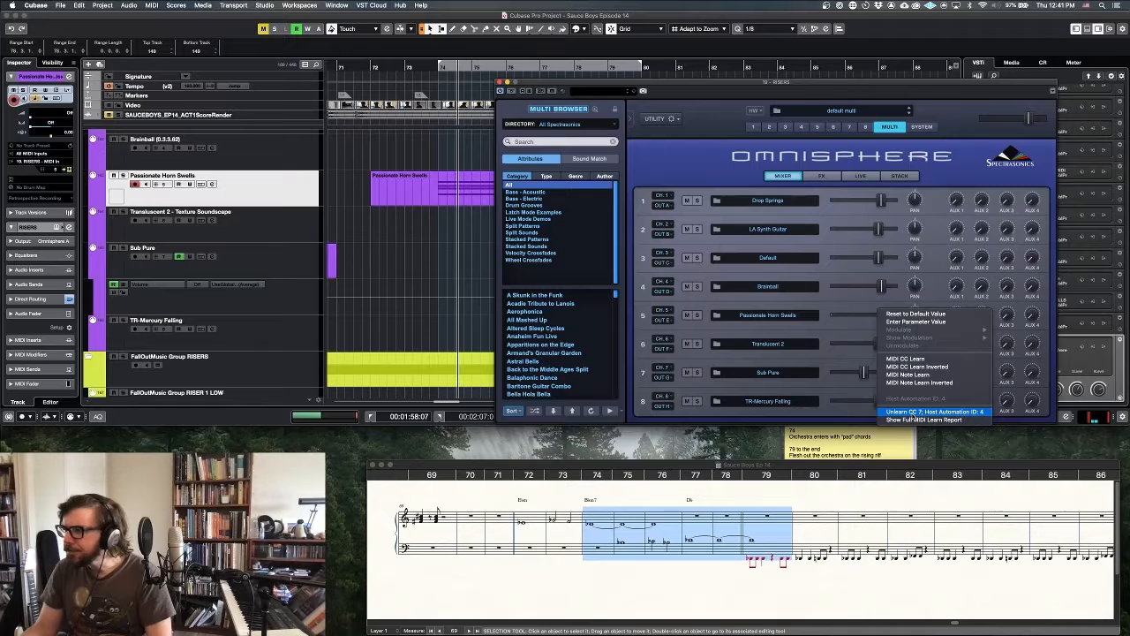
click(923, 413)
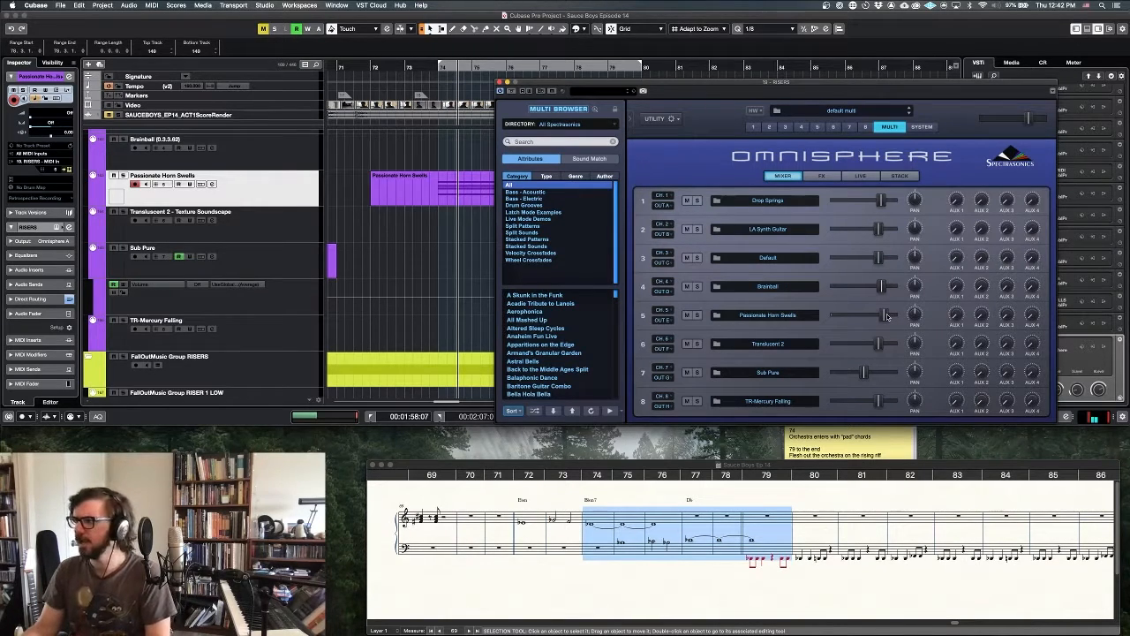
drag(887, 316, 870, 319)
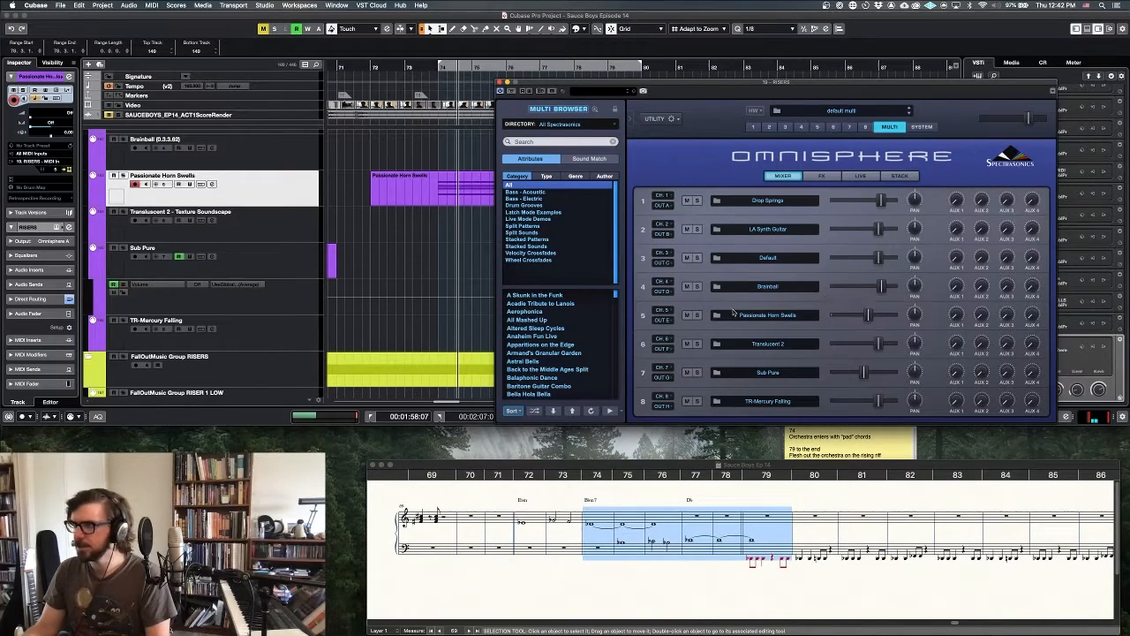
Play the passage from about bar 72 with the quieter horn swells and close the Omnisphere window.
click(365, 67)
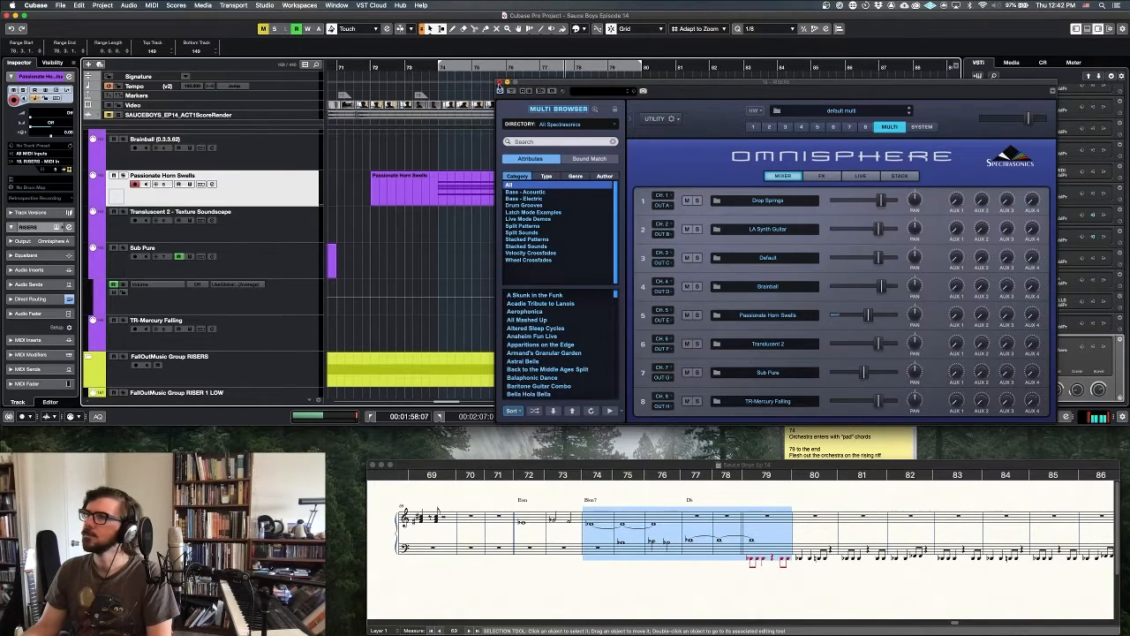
click(499, 90)
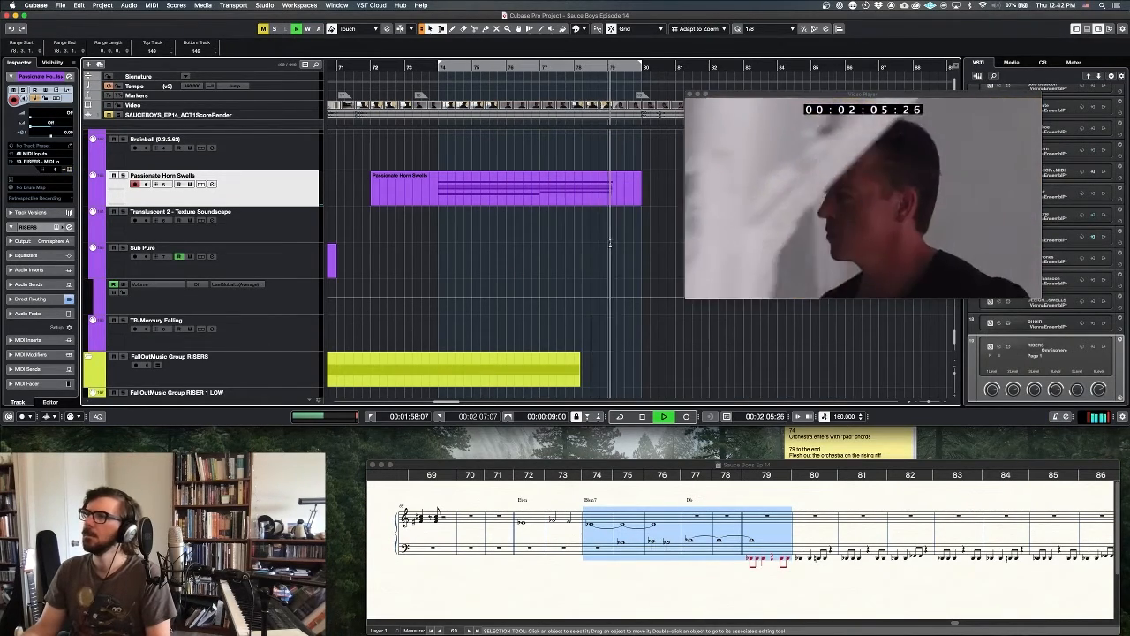
key(space)
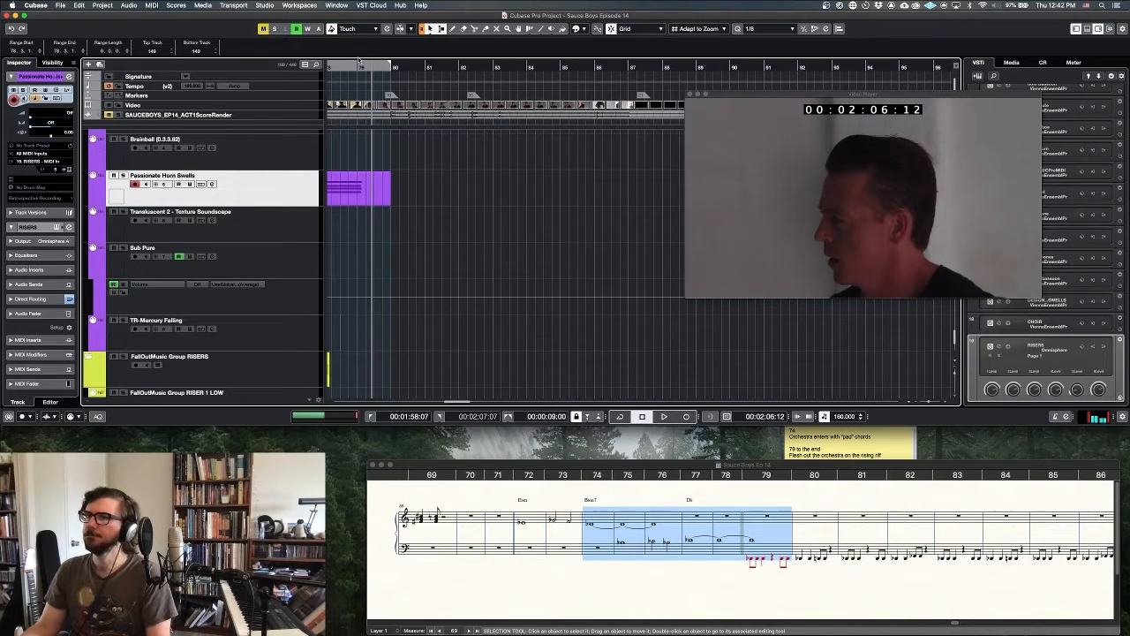
Set the locators from bar 79 to bar 91 and move the video player clear of the arrangement.
super+click(358, 62)
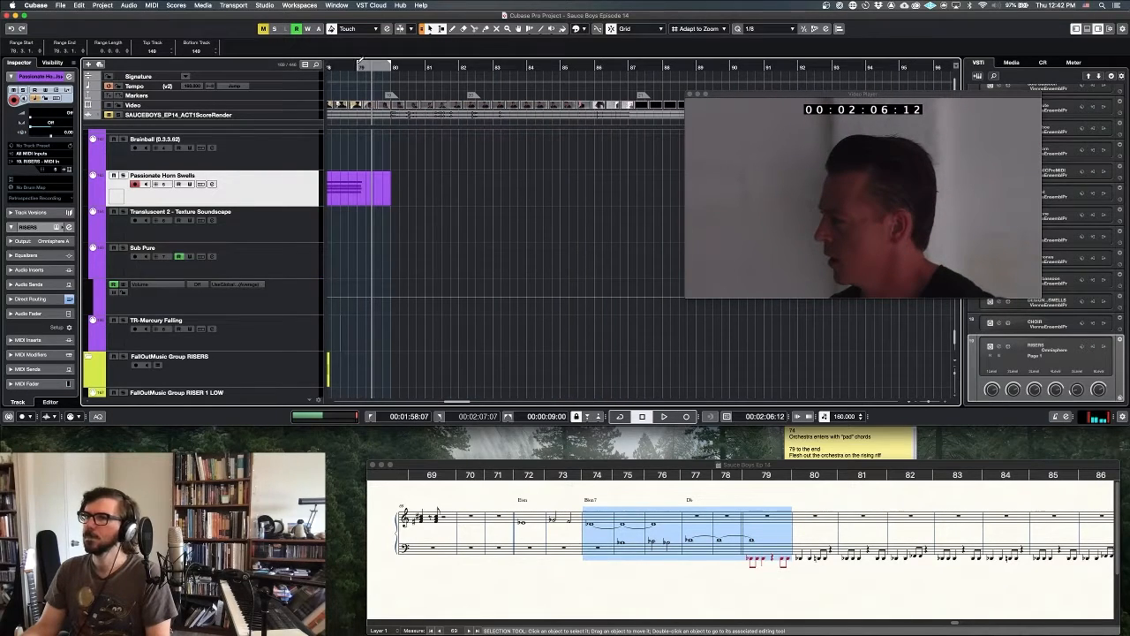
alt+click(767, 67)
scroll(648, 248, up, 1)
drag(716, 104, 773, 55)
Solo the SAUCEBOYS_EP14_ACT1ScoreRender track and listen to it from bar 79 to the end of the picture.
scroll(635, 228, up, 6)
scroll(634, 233, up, 15)
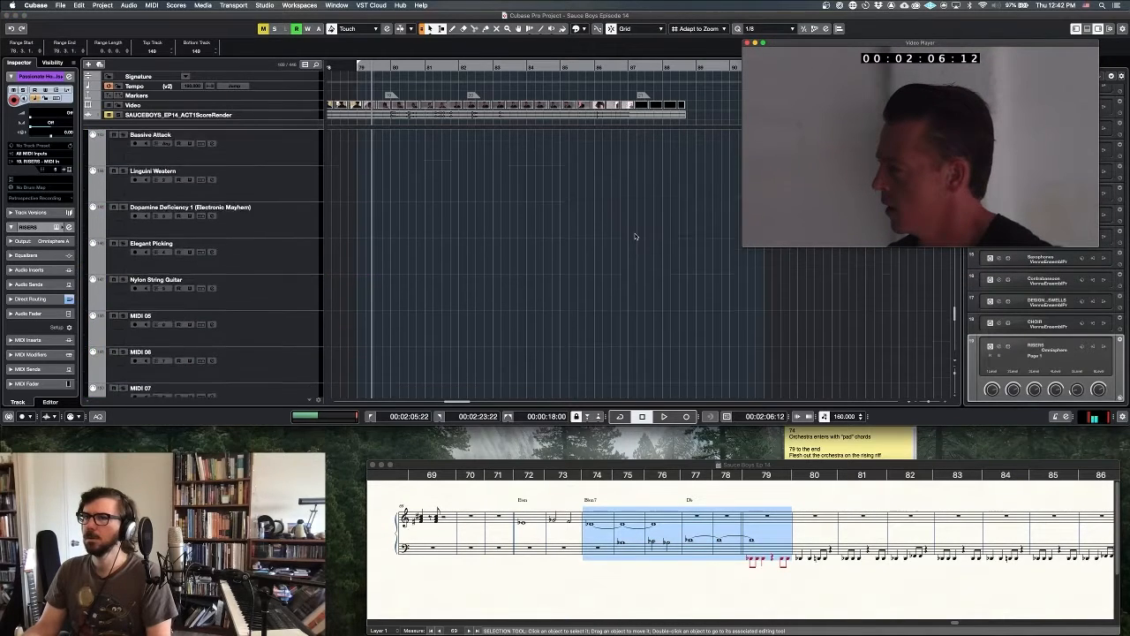
scroll(634, 233, up, 12)
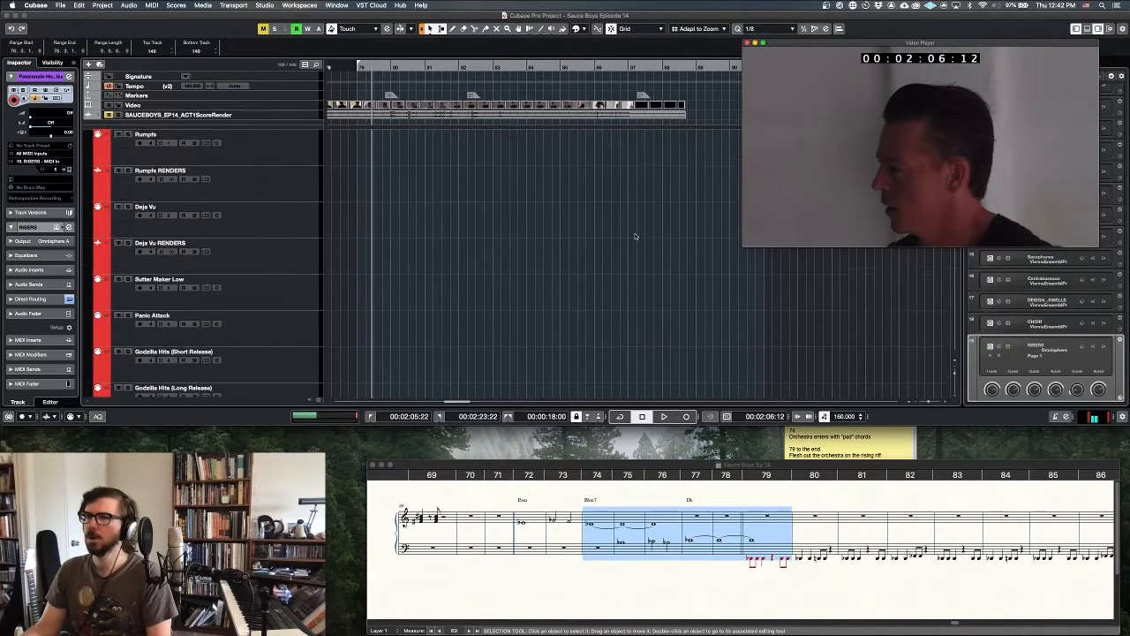
scroll(634, 237, up, 1)
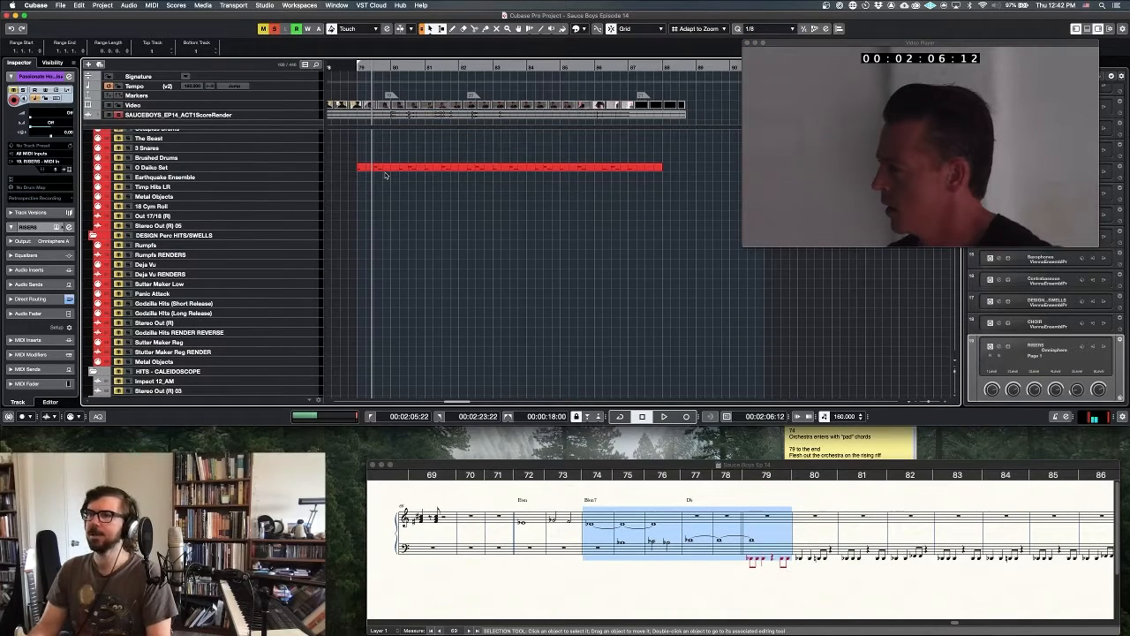
key(space)
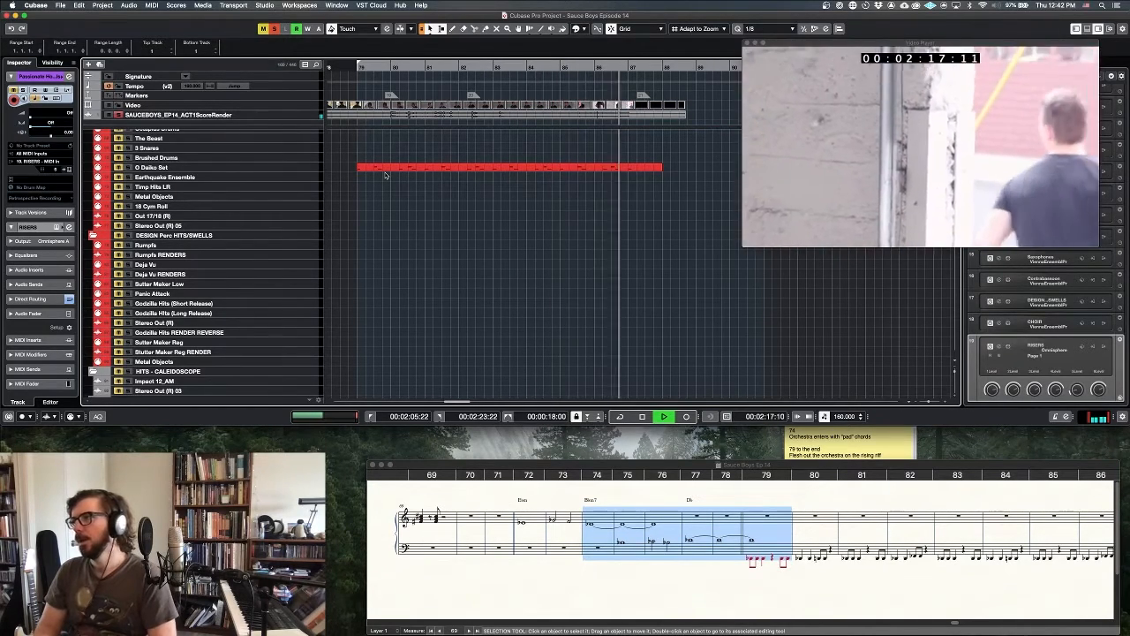
key(space)
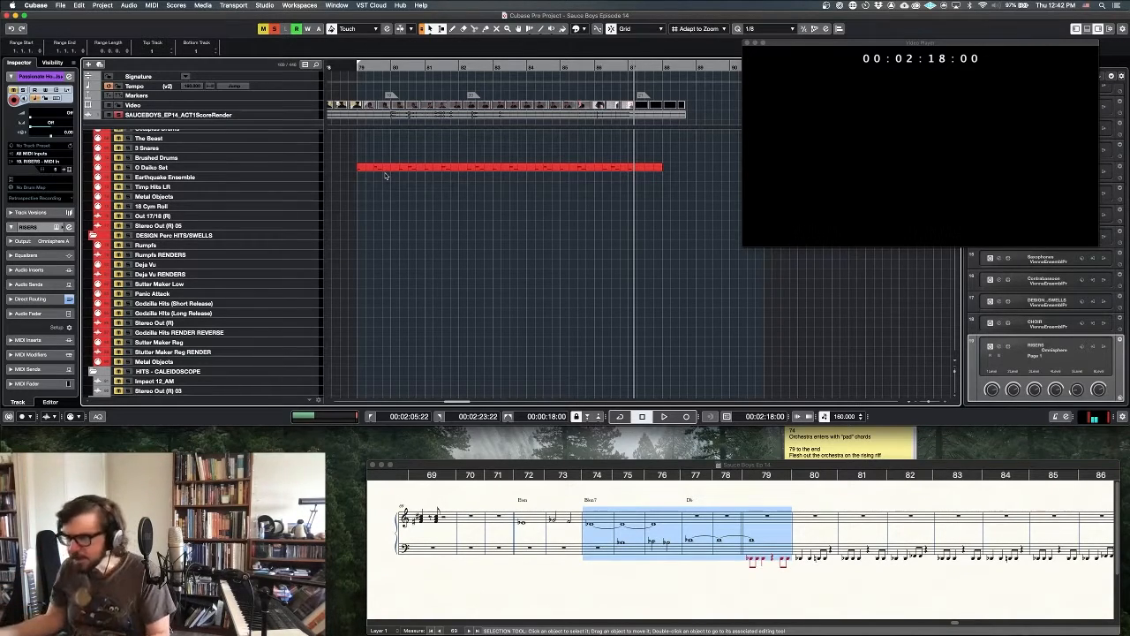
Audition the 4TB Stac RRx3 trombones, switch on cycle playback at bar 79, and choose the STB Stac RRx3 track.
scroll(677, 565, right, 3)
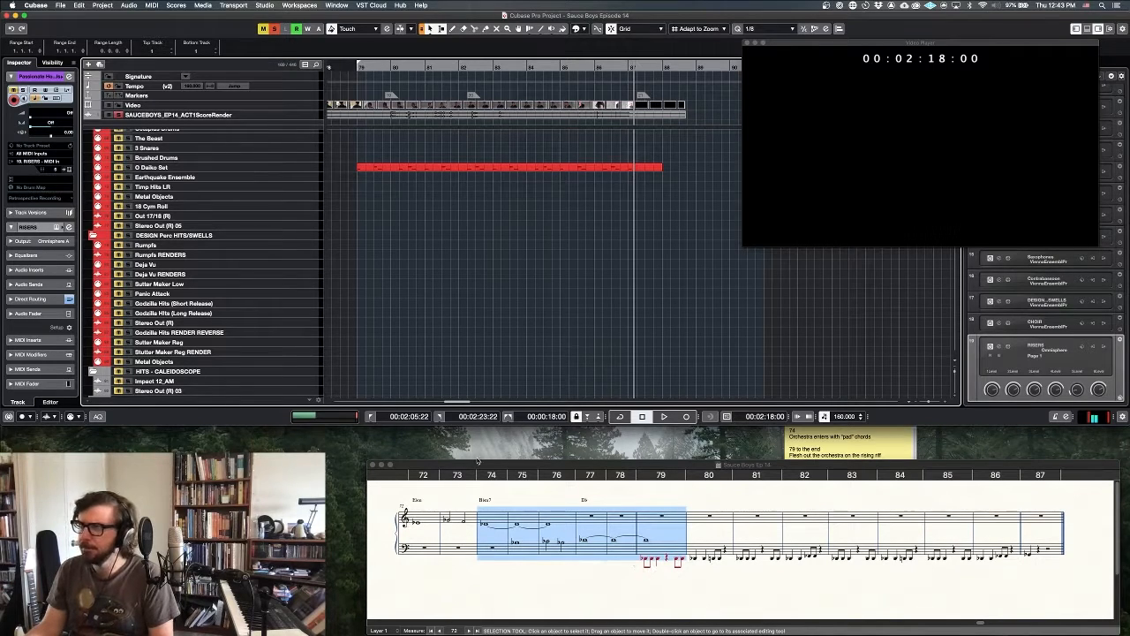
scroll(380, 224, up, 1)
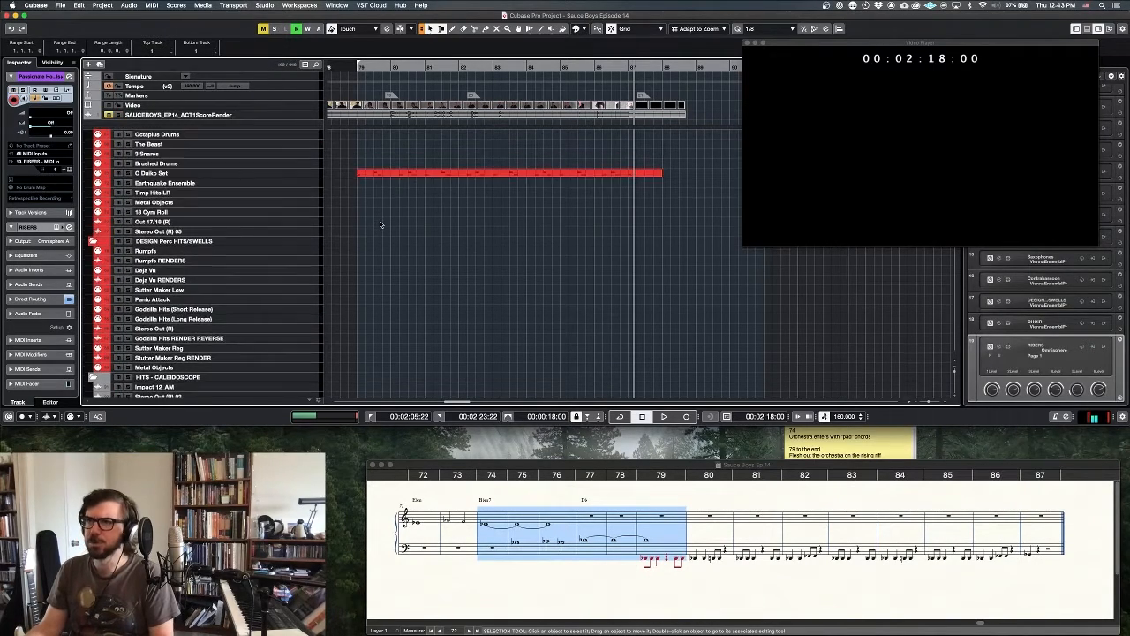
scroll(380, 224, down, 5)
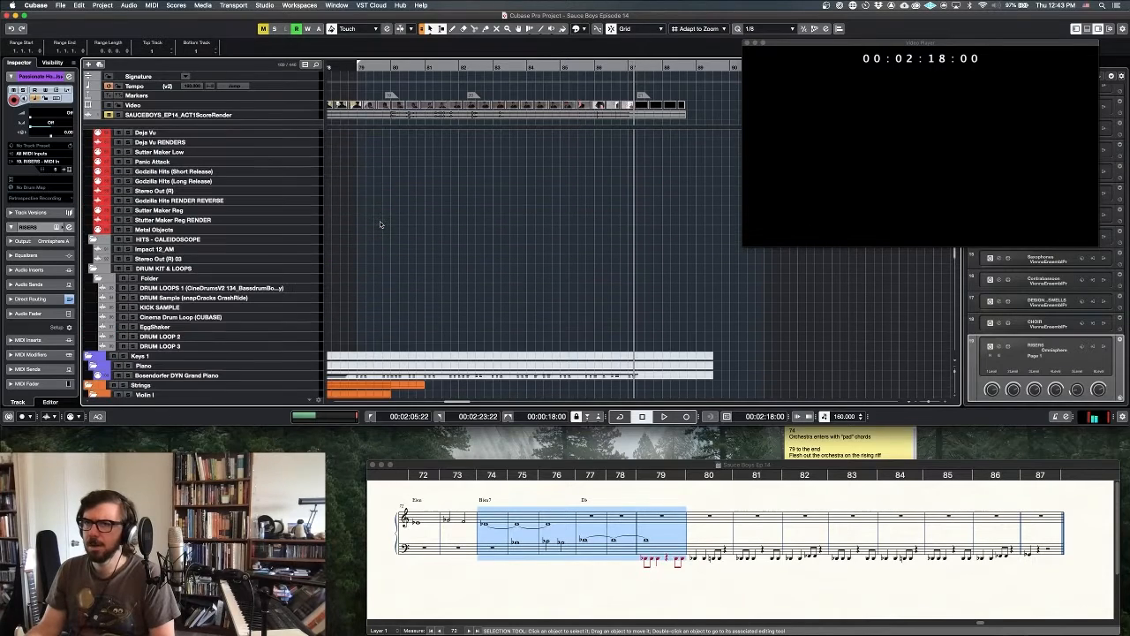
scroll(379, 224, down, 10)
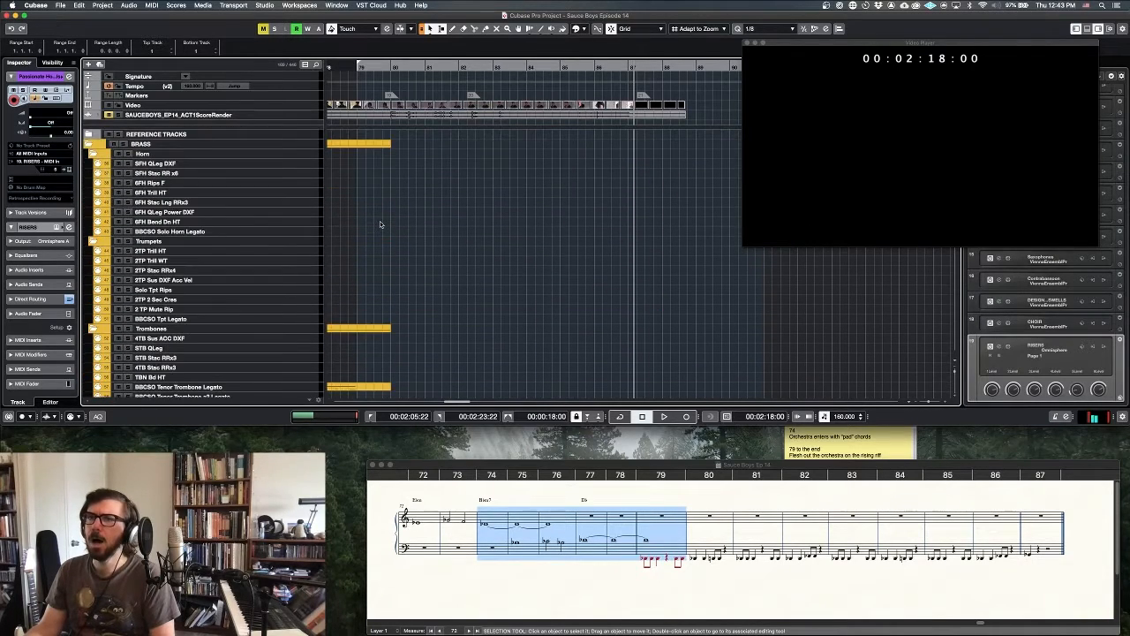
scroll(380, 224, down, 3)
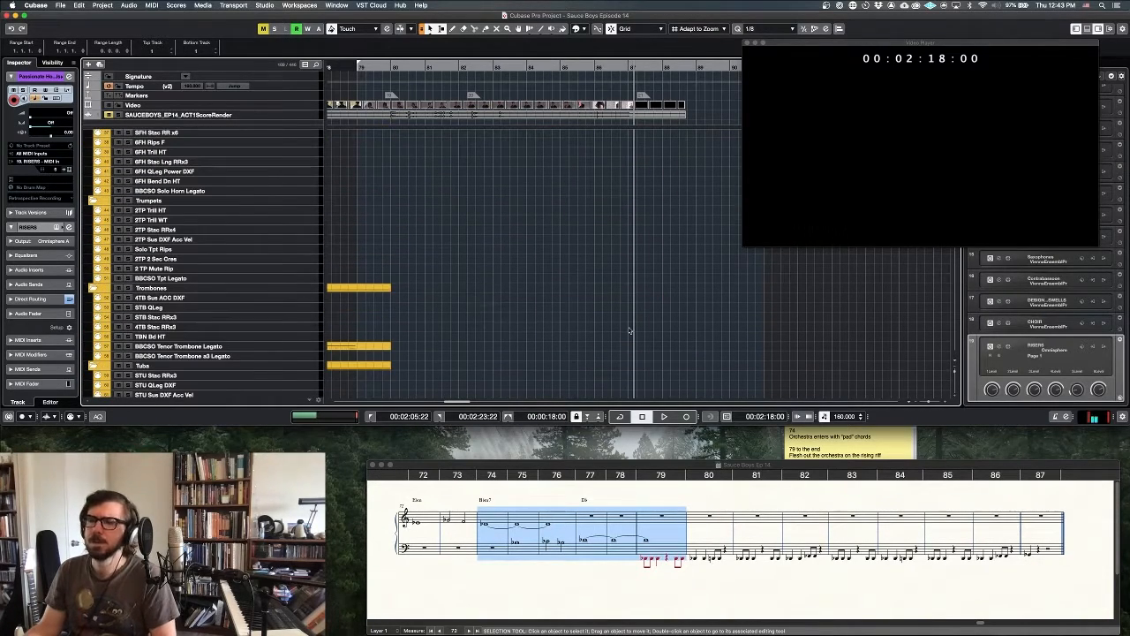
click(313, 328)
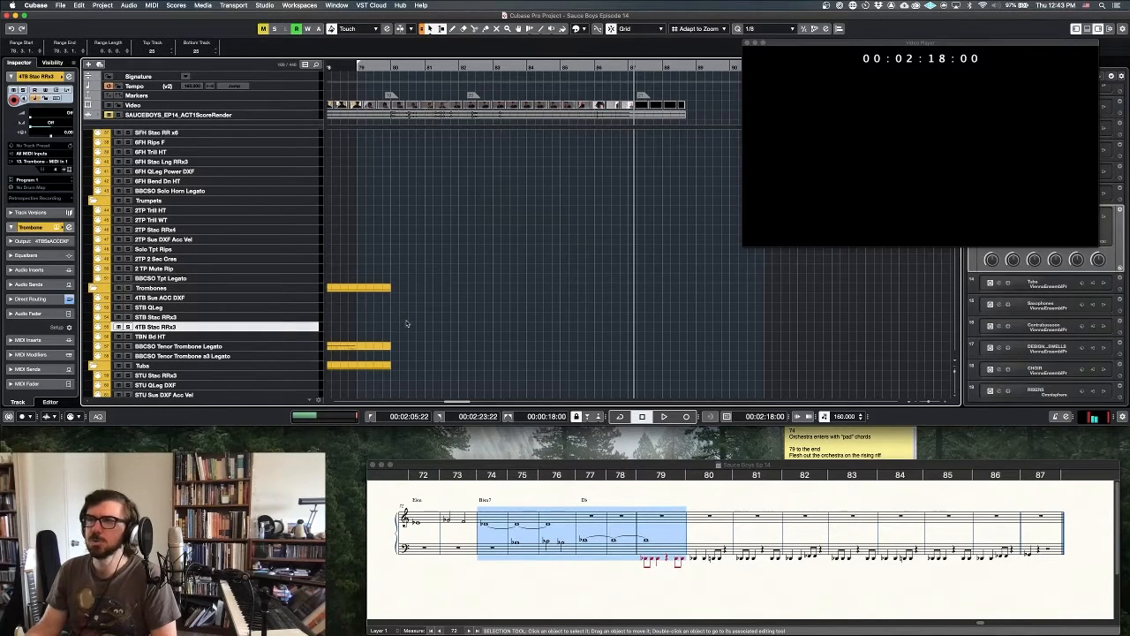
key(KP_Divide)
key(KP_1)
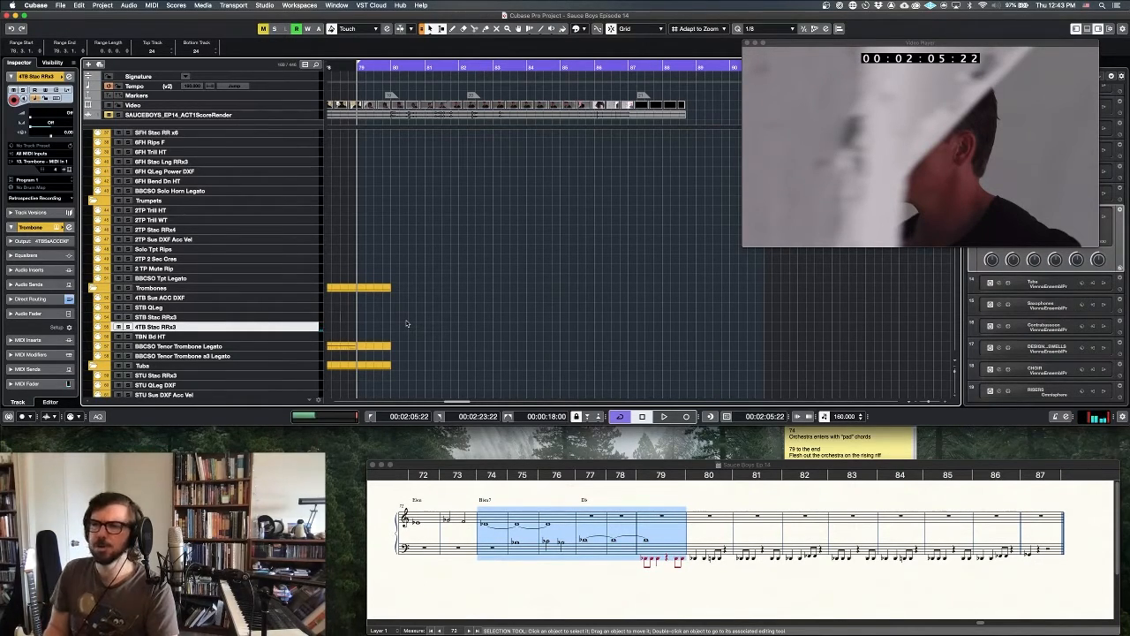
click(311, 319)
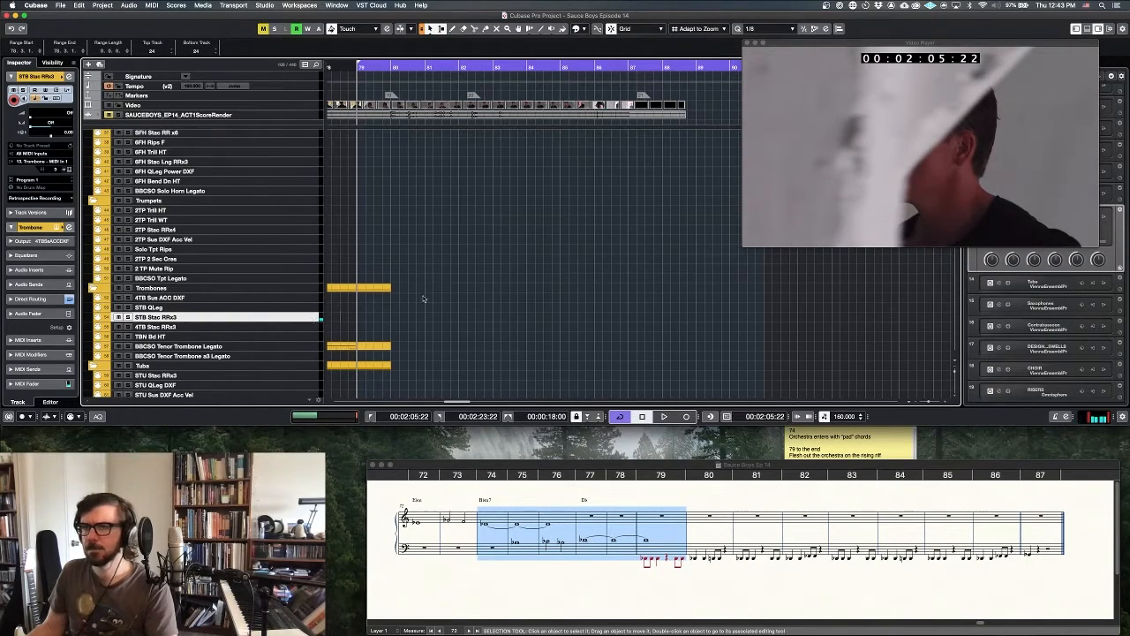
Play the cycled passage from bar 79 and open the O Daiko Set part for note editing.
key(space)
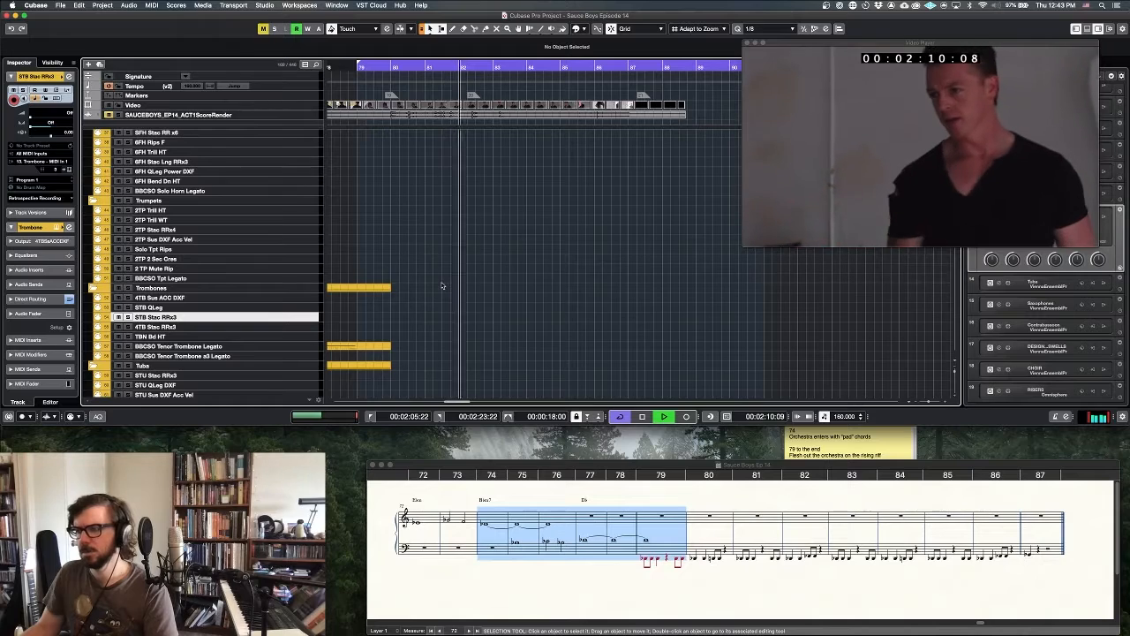
scroll(442, 285, down, 5)
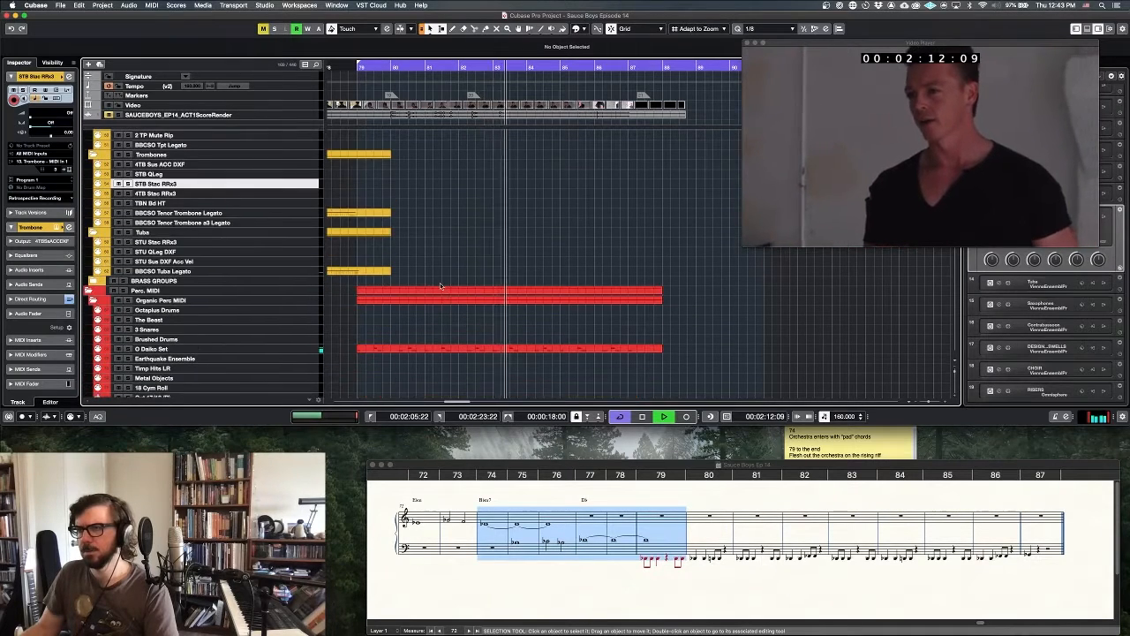
key(space)
double_click(431, 348)
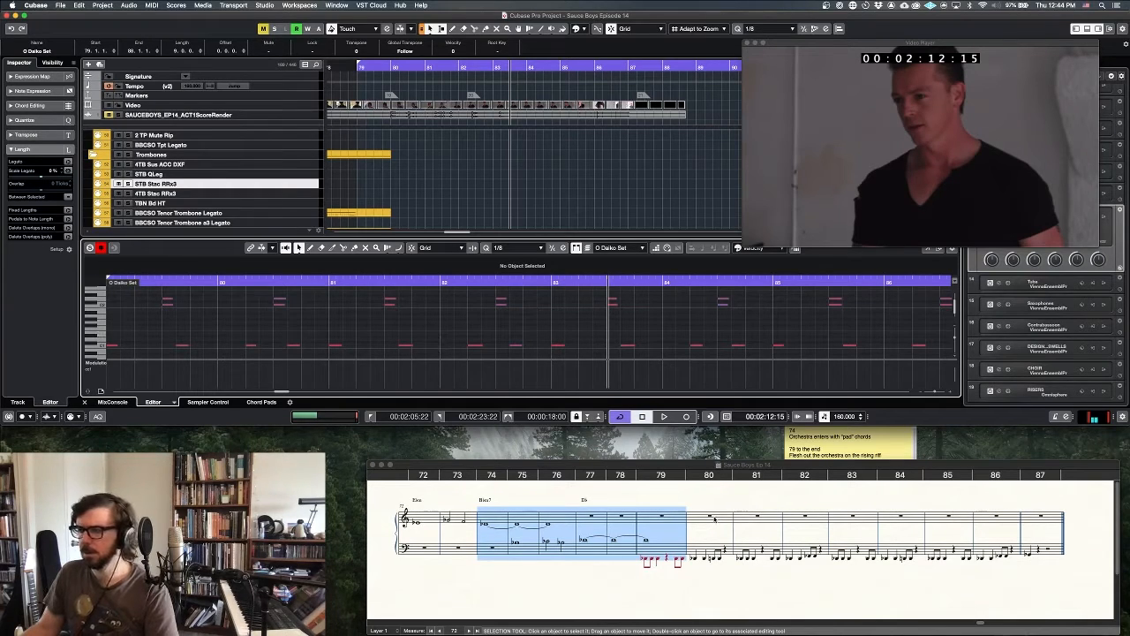
Switch to Finale and clear the bass-staff riff from bars 80 to 87.
click(755, 554)
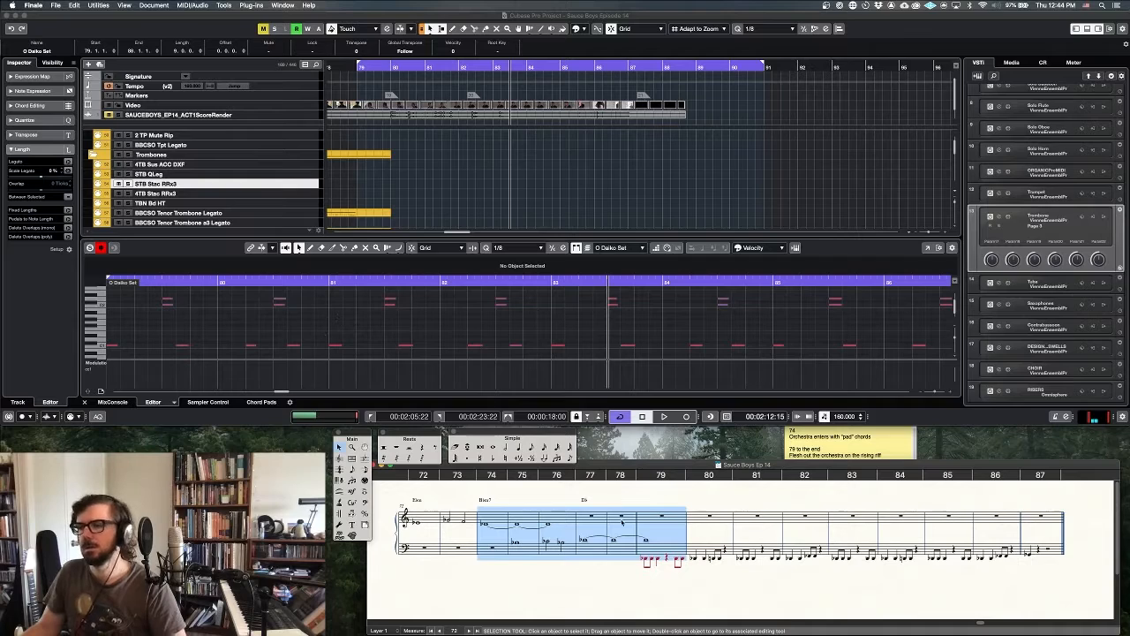
click(703, 596)
click(700, 549)
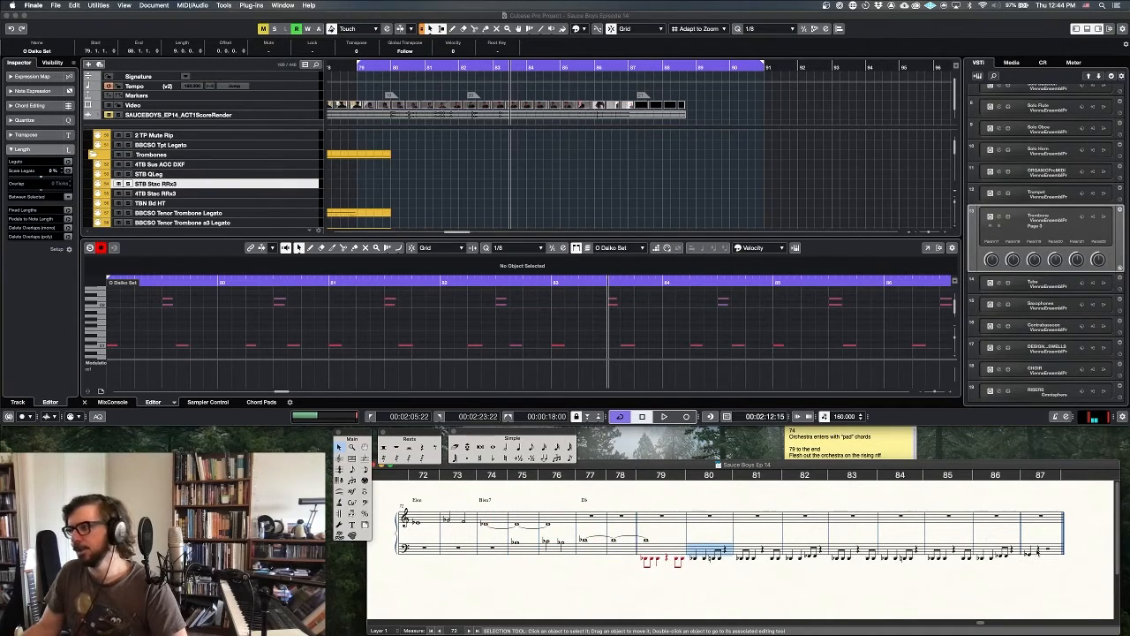
shift+click(1034, 549)
key(Delete)
Remove the second-layer riff notes from the bass staff in bar 79 and save the score.
click(658, 552)
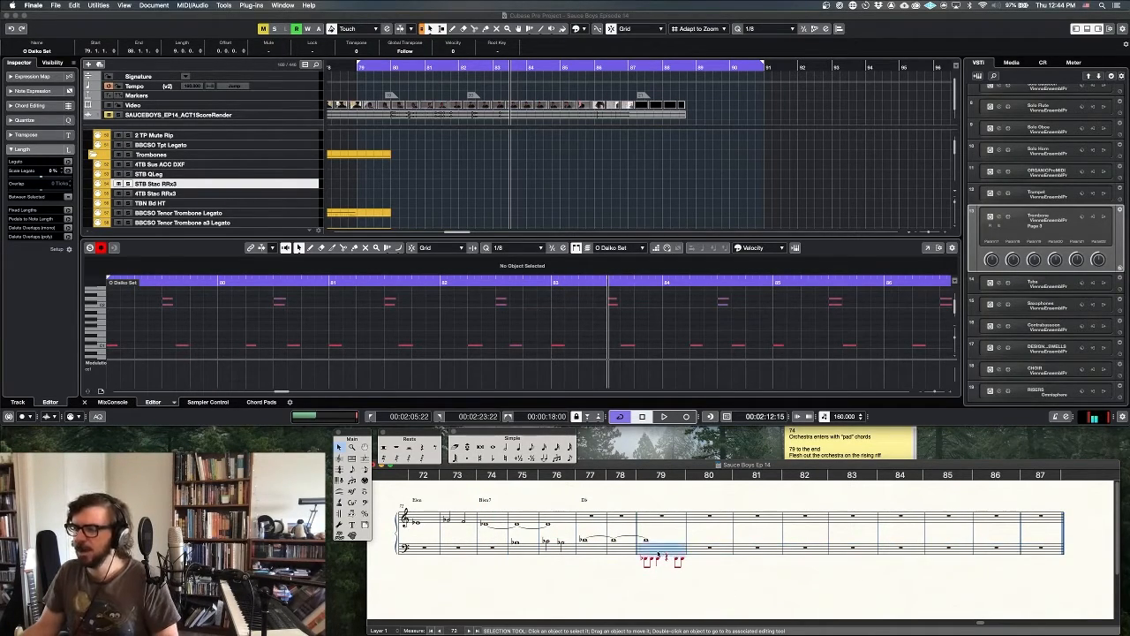
double_click(658, 554)
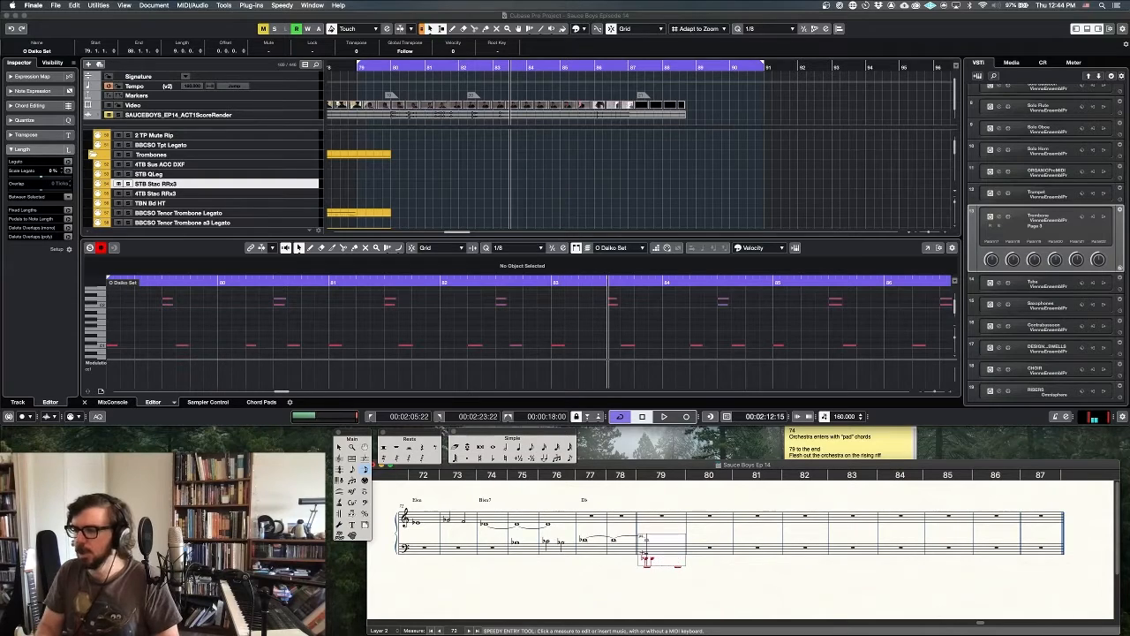
key(Escape)
key(super+s)
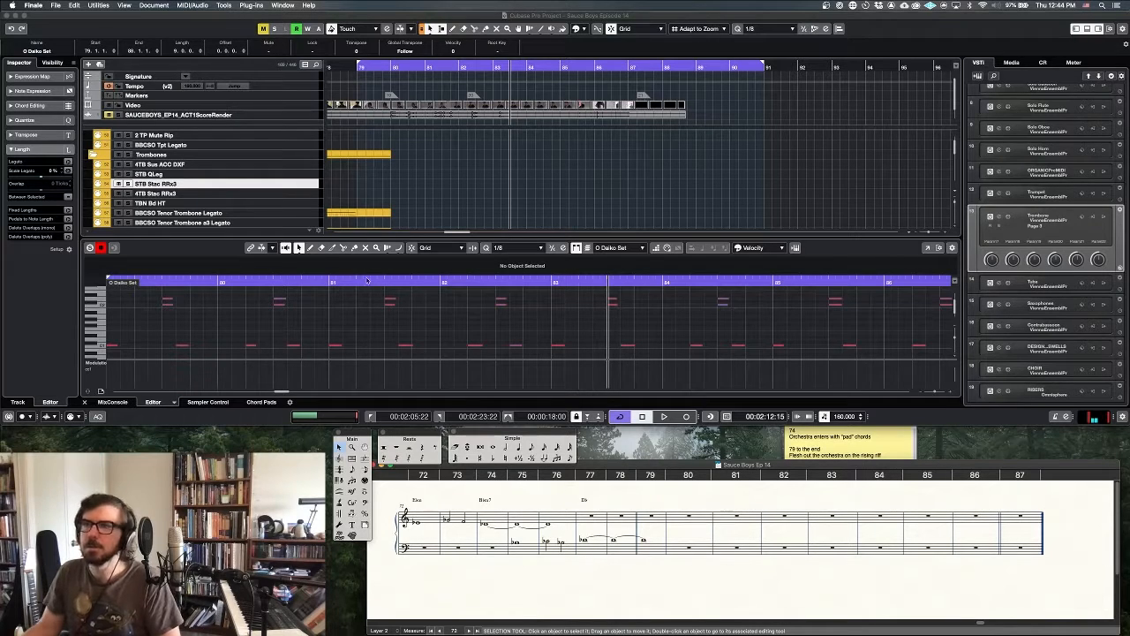
Switch back to Cubase, close the note editor and record the riff on the STB Stac RRx3 track from bar 79.
click(360, 310)
key(Return)
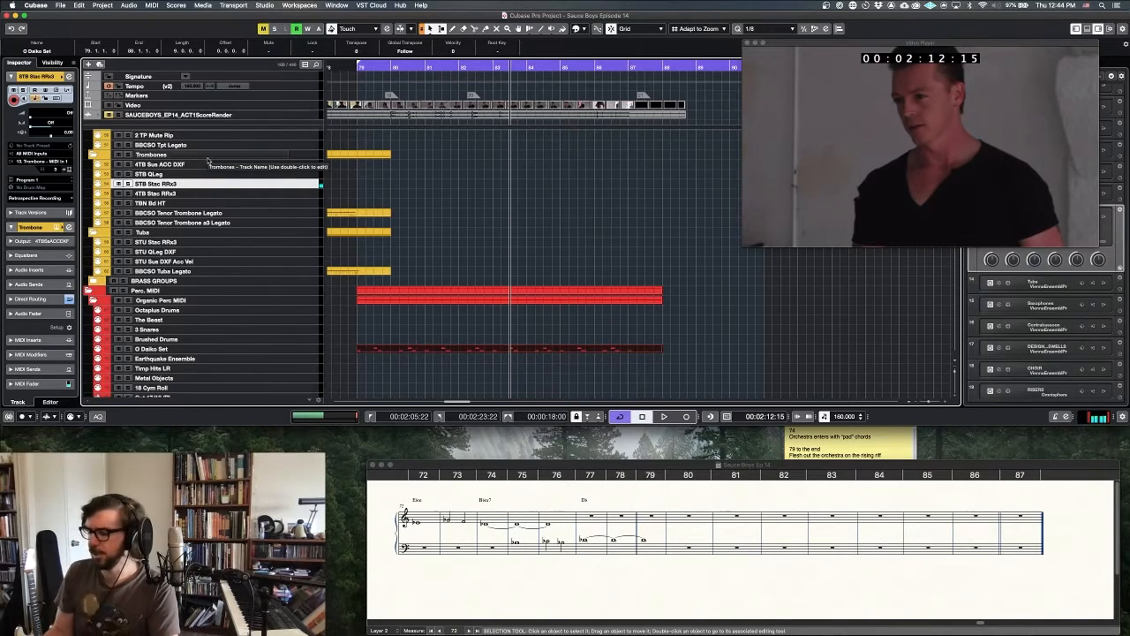
key(KP_1)
key(KP_Multiply)
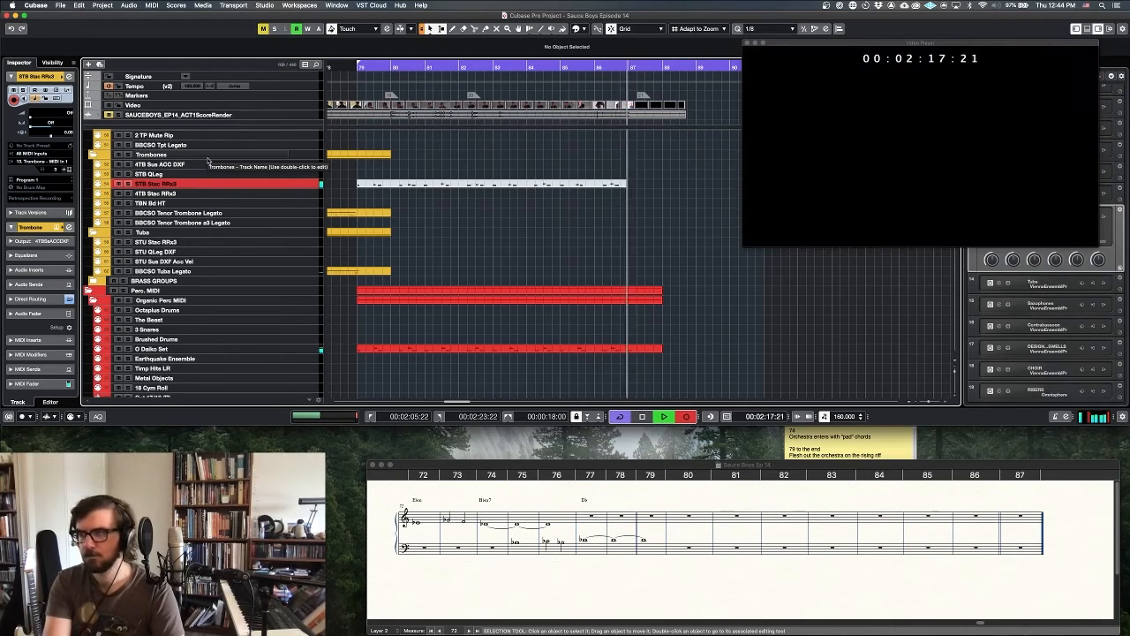
key(space)
key(KP_1)
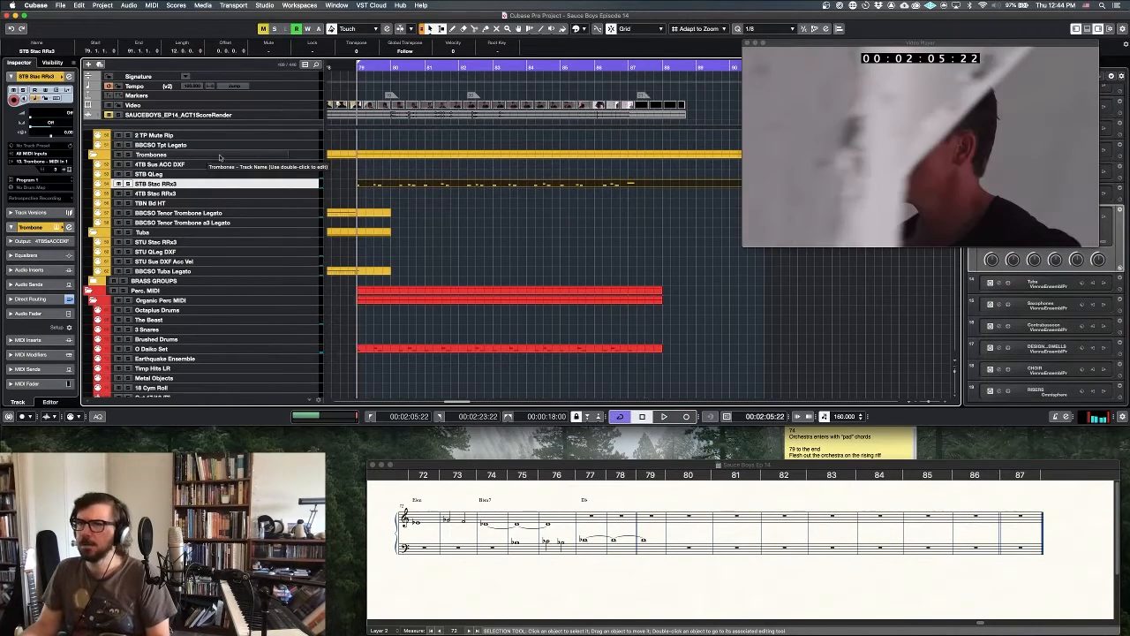
Unsolo the SAUCEBOYS_EP14_ACT1ScoreRender track and delete the STB Stac RRx3 recording from bar 88 onward.
click(110, 115)
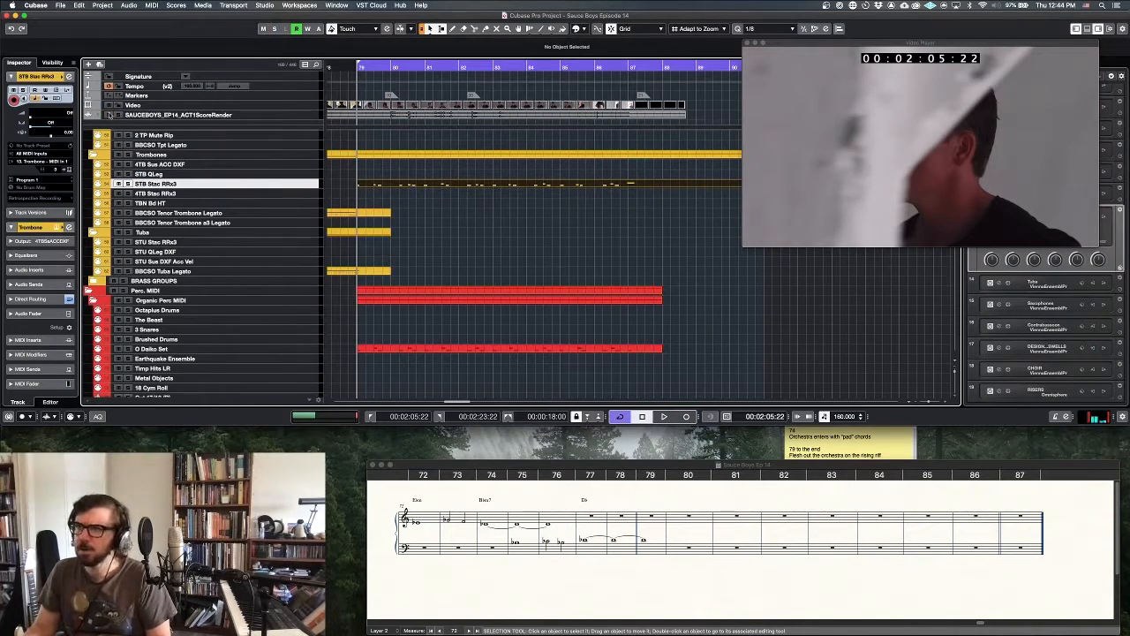
key(space)
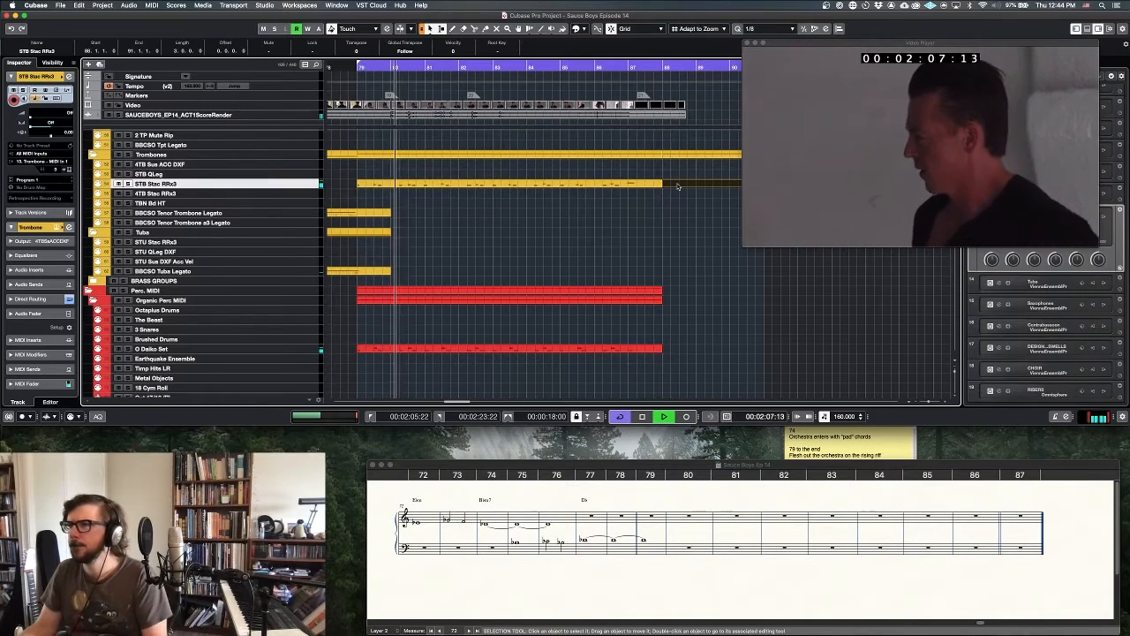
key(Delete)
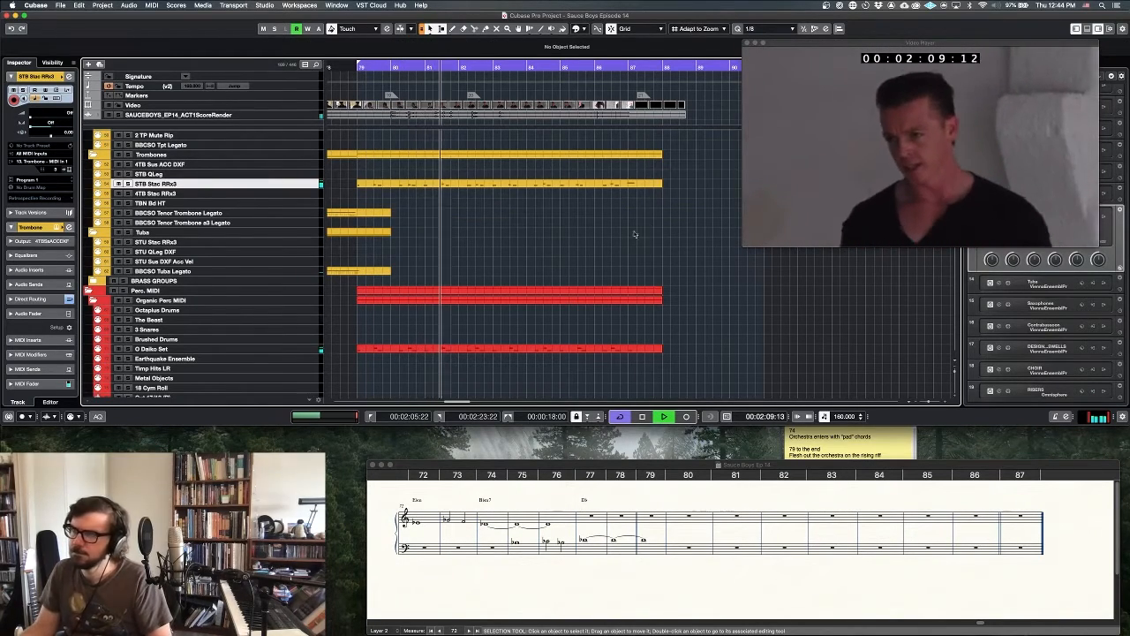
key(space)
Open the recorded STB Stac RRx3 part for note editing and listen to it from bar 79.
double_click(433, 185)
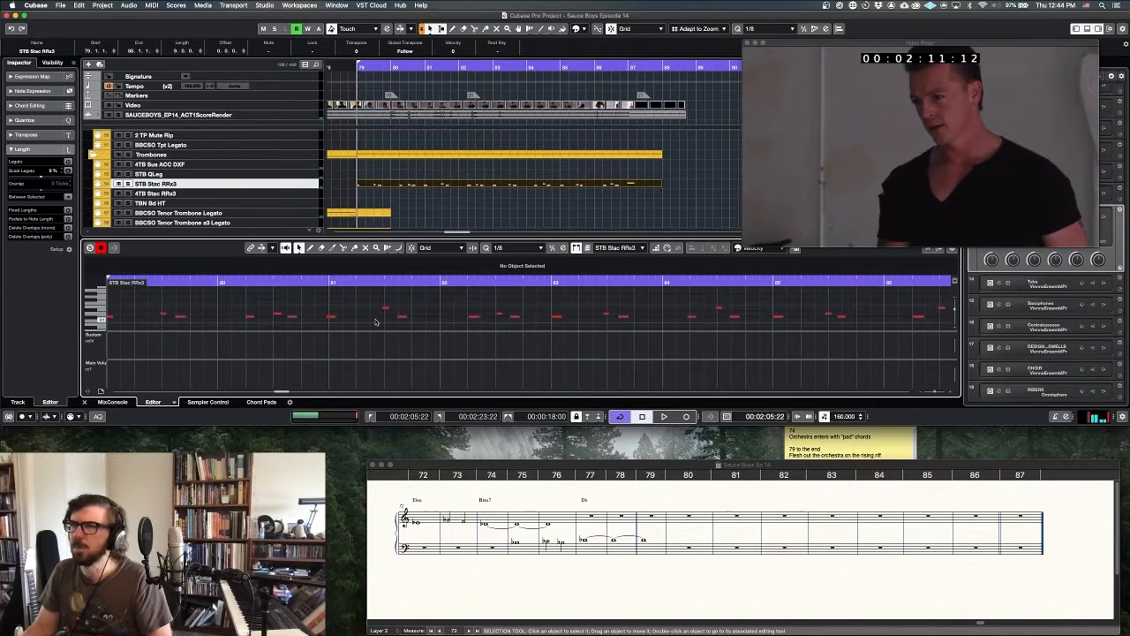
key(space)
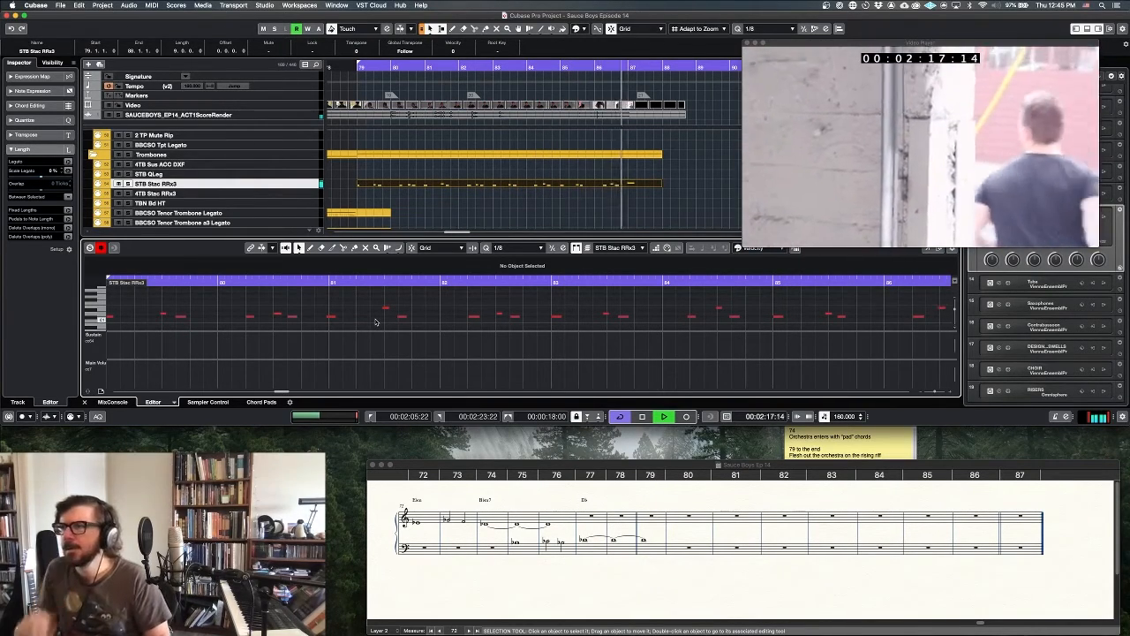
key(space)
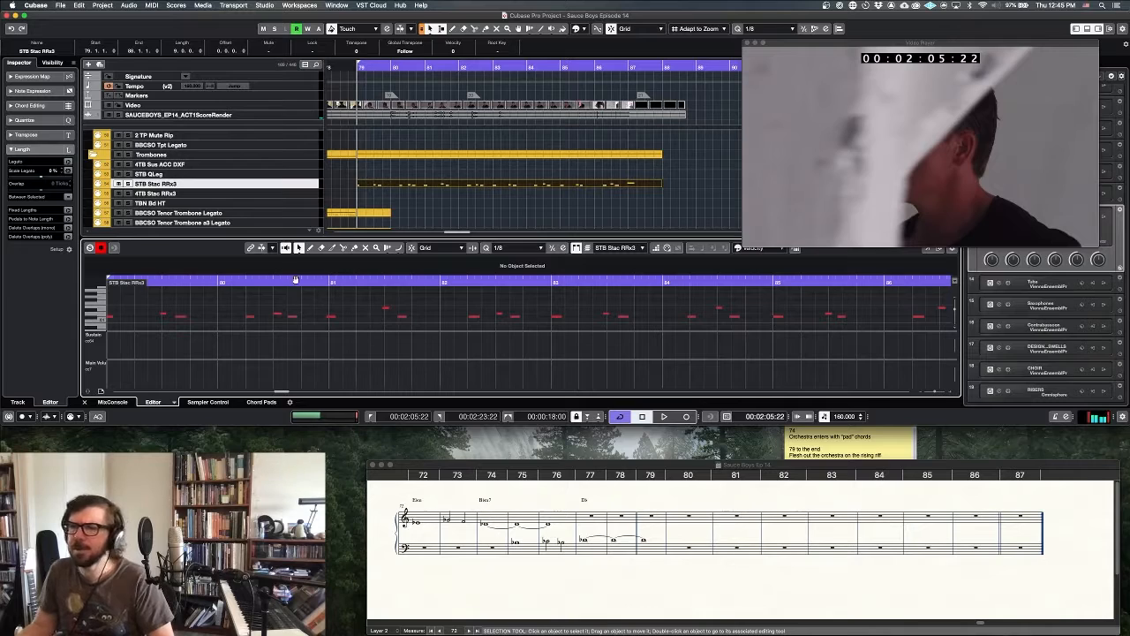
Set the riff's short notes in bars 80 and 82 to E1, lower the one in bar 81, and raise bar 84's by three semitones.
click(276, 316)
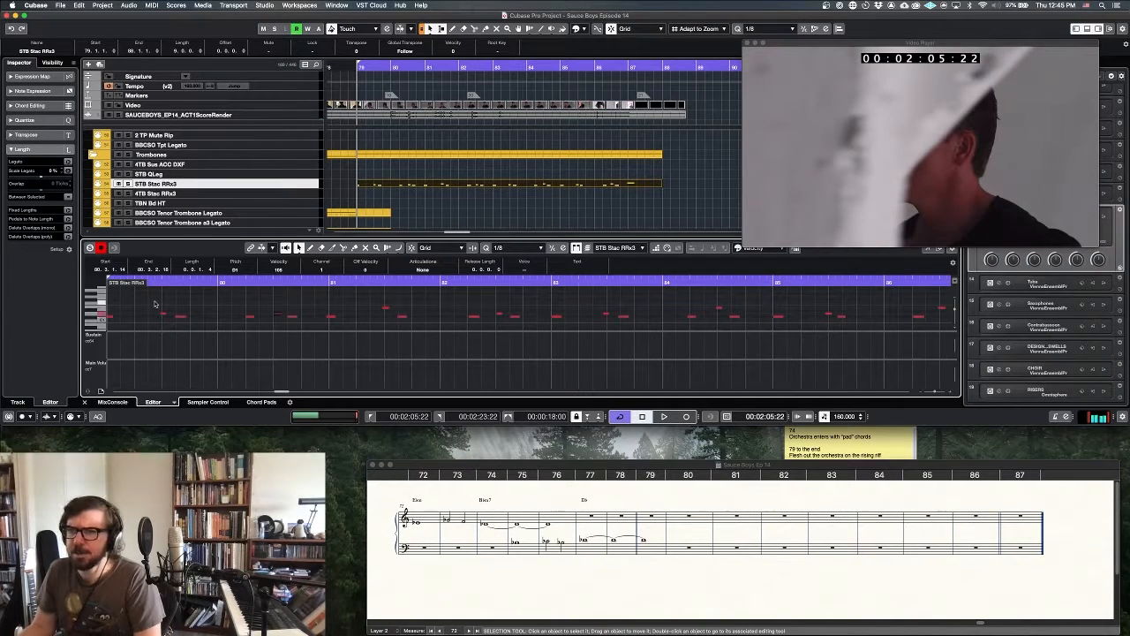
drag(279, 314, 282, 309)
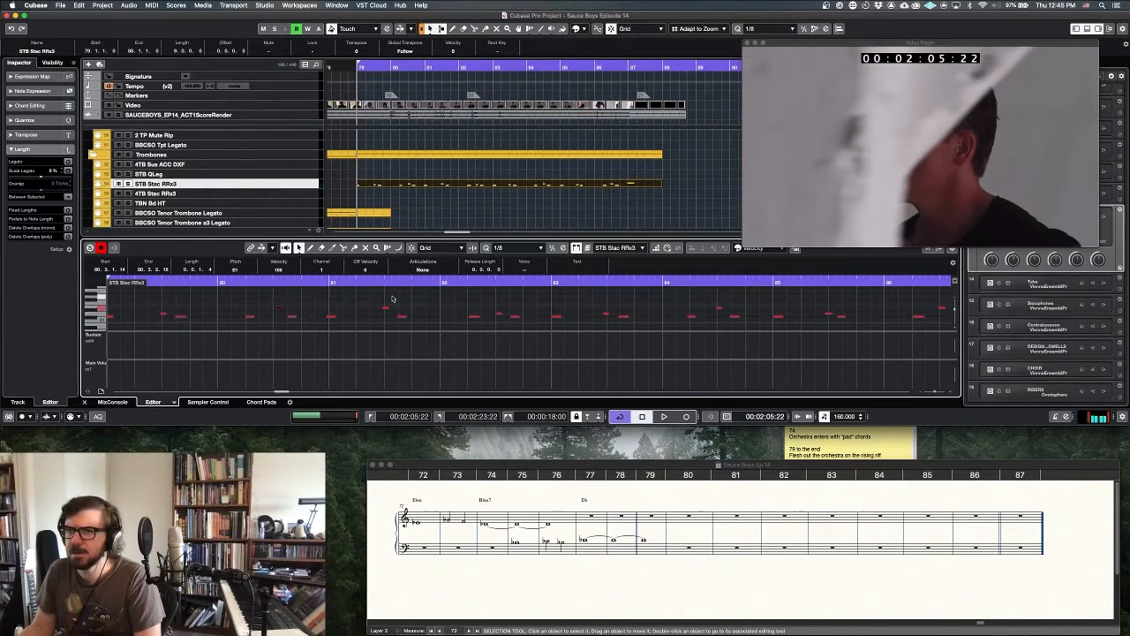
drag(494, 304, 500, 327)
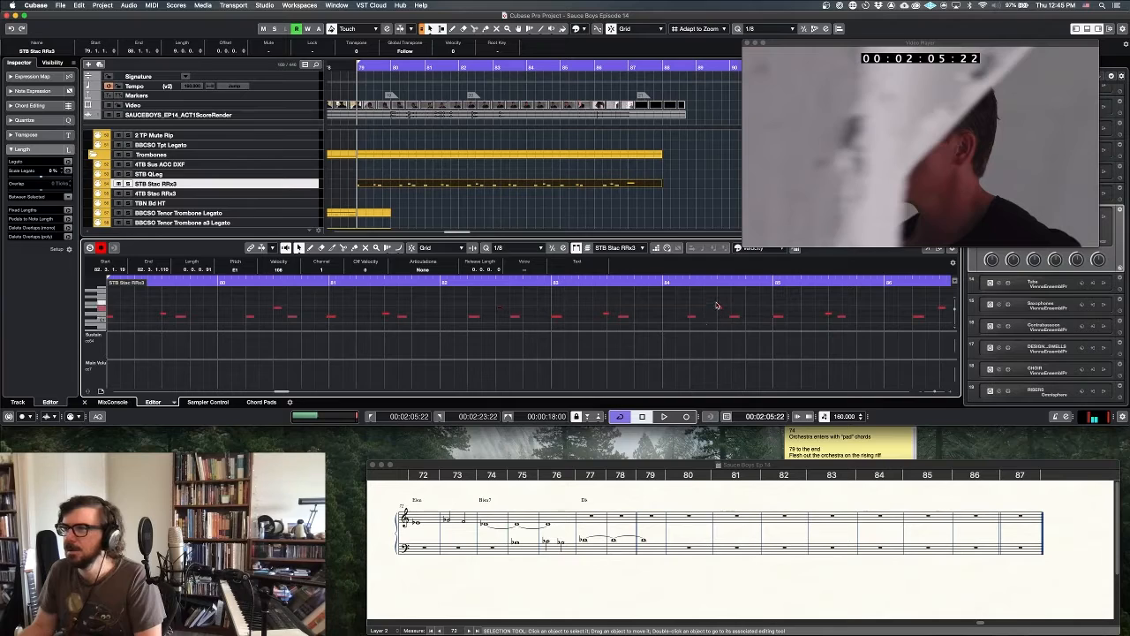
click(718, 307)
key(Up)
key(Up)
key(Up)
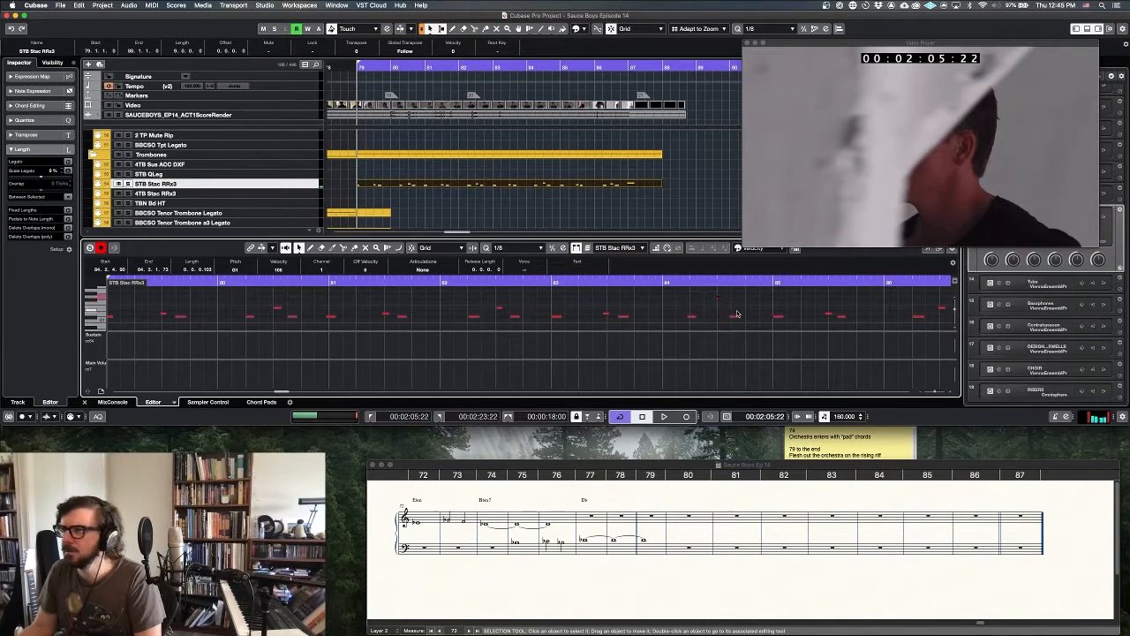
scroll(760, 316, right, 2)
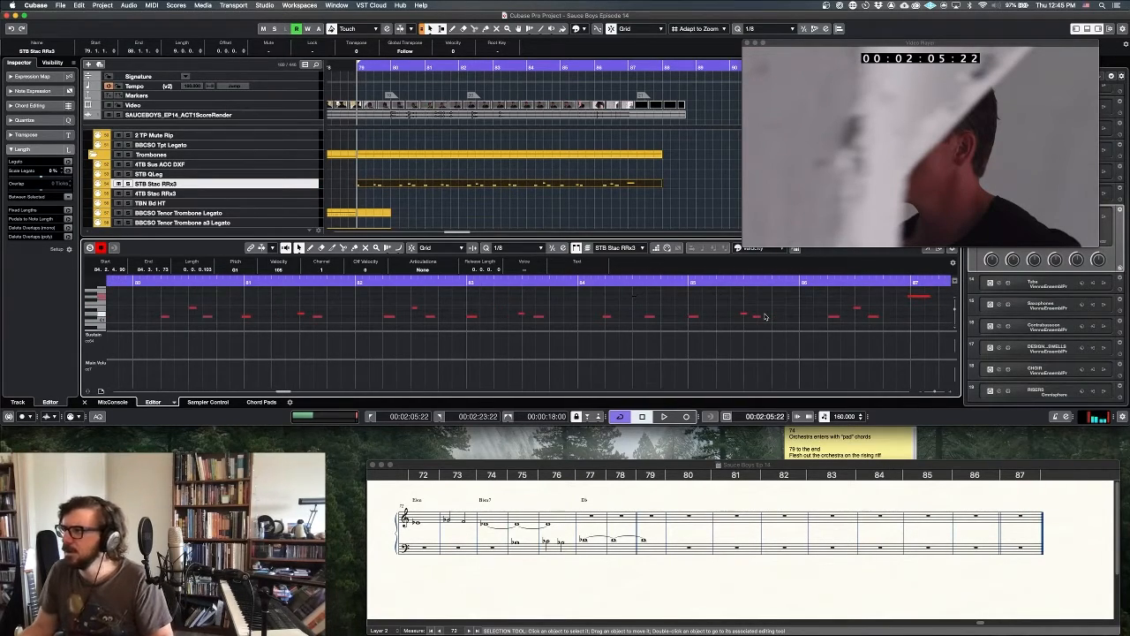
Close the note editor and save the project.
click(477, 217)
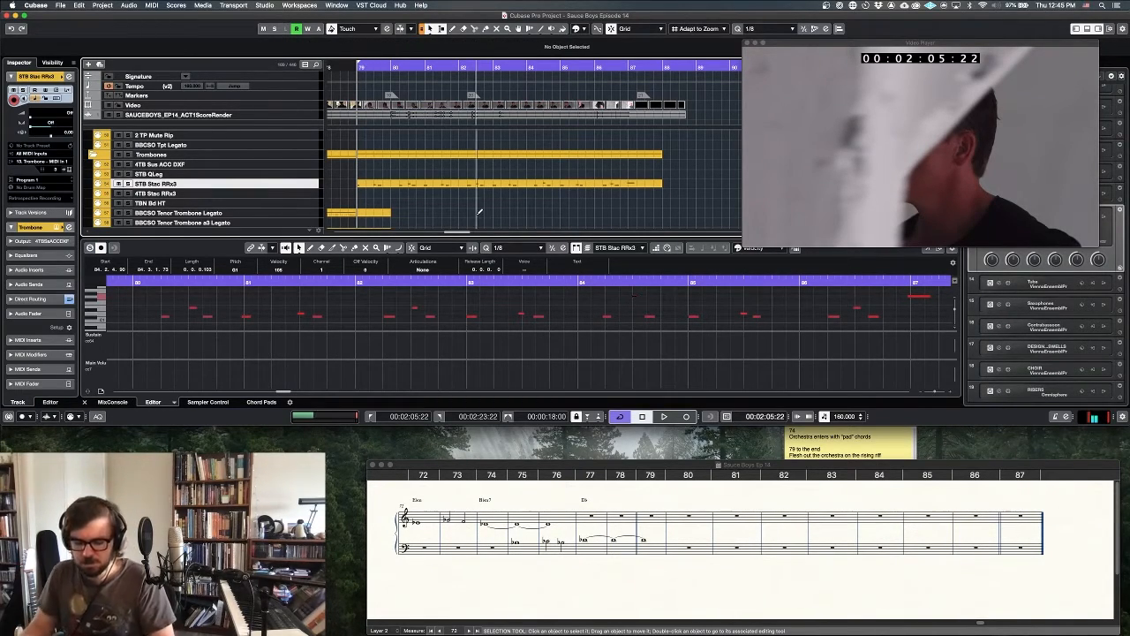
key(super+w)
click(595, 210)
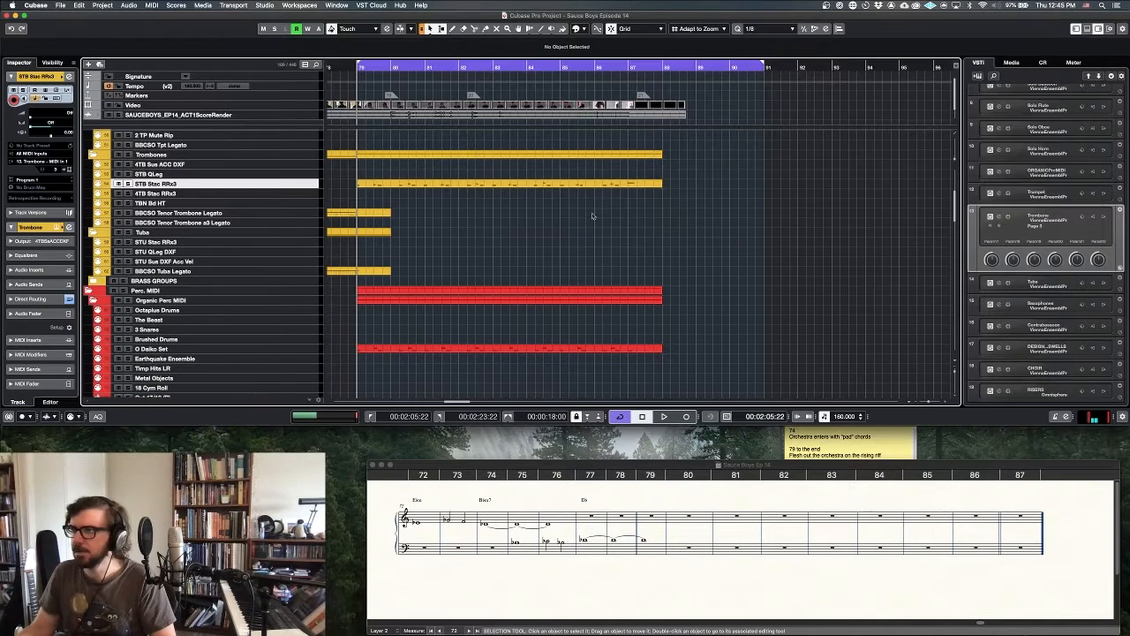
key(super+s)
scroll(454, 230, down, 1)
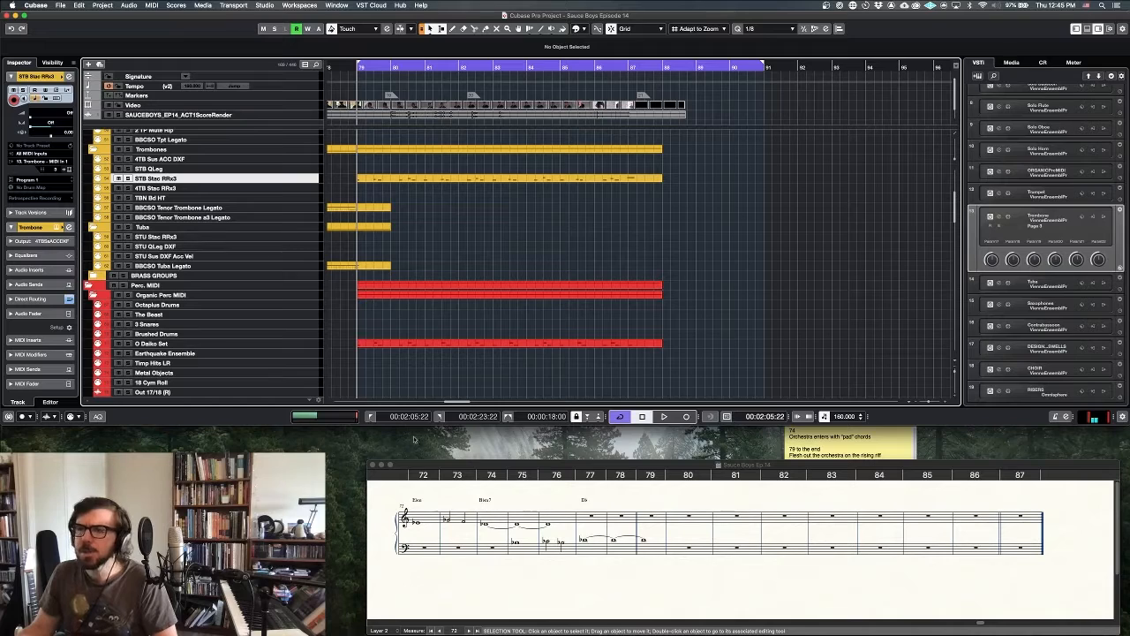
Reopen the STB Stac RRx3 part for reference and start Speedy Entry in Finale on the bass staff of bar 79.
double_click(422, 179)
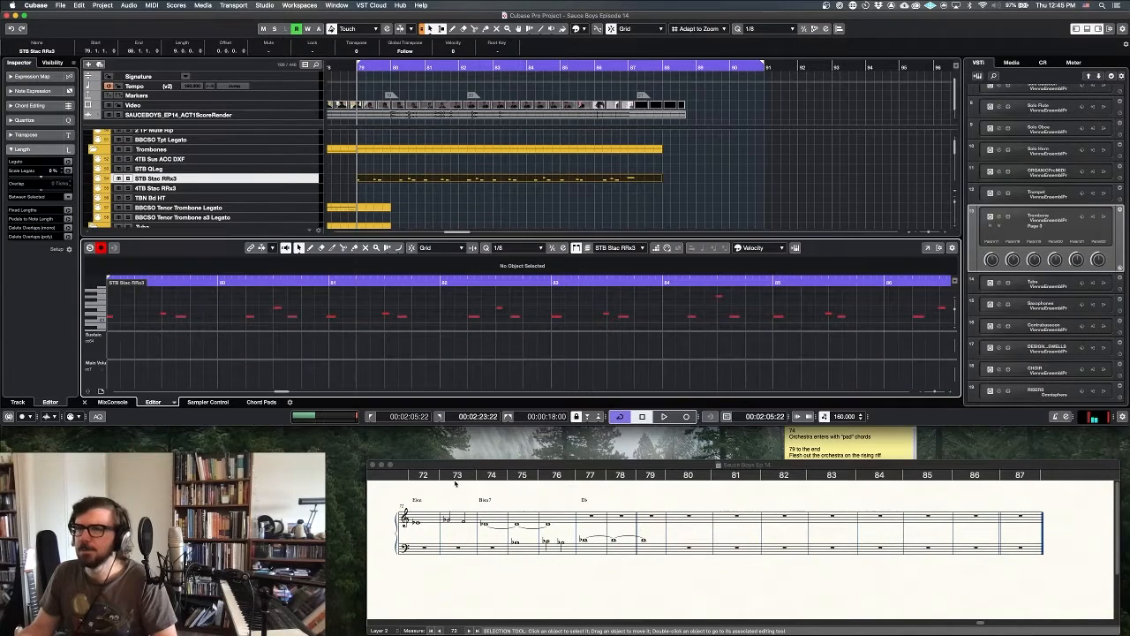
click(591, 572)
click(642, 554)
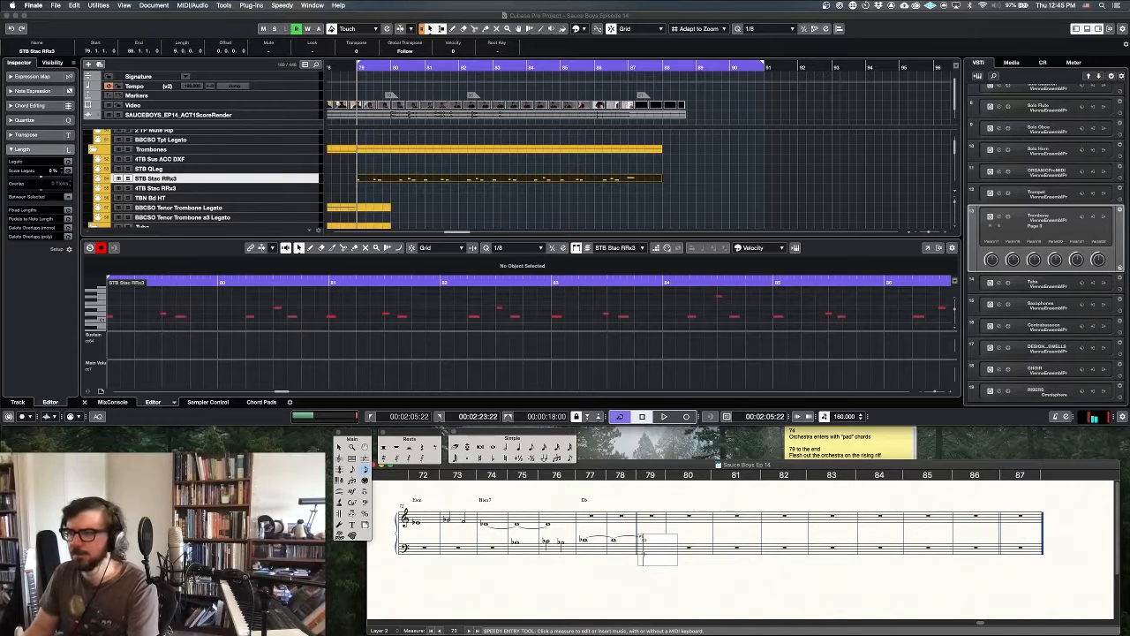
key(4)
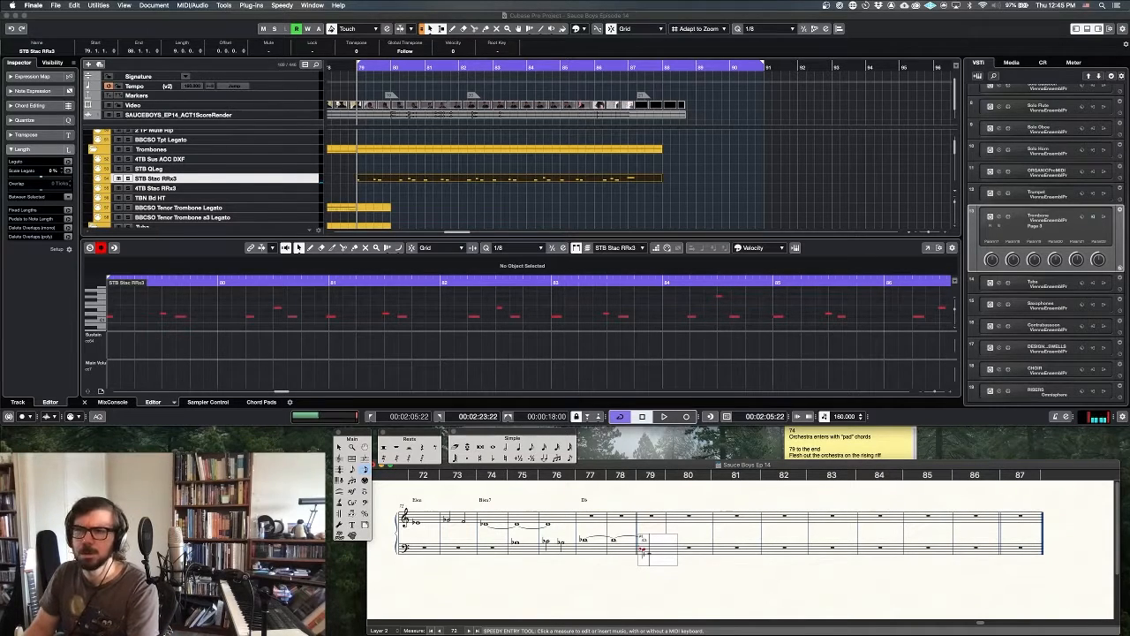
key(Left)
key(Delete)
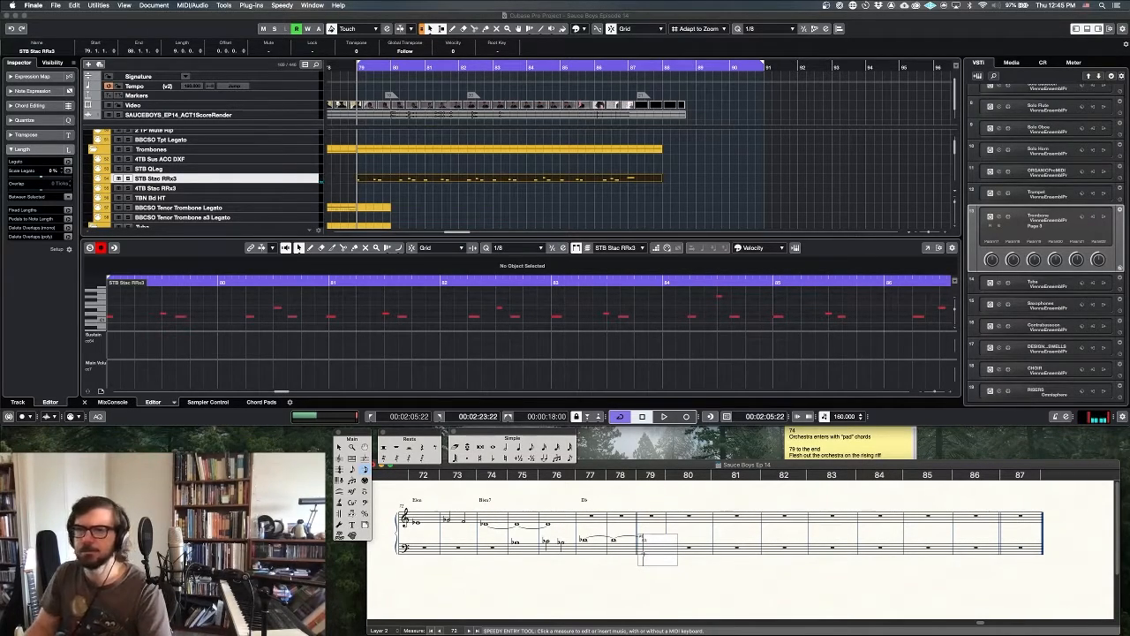
Enter the riff in the second layer of bar 79's bass staff, using quarter and eighth values that match the recorded part.
key(5)
key(5)
key(4)
key(4)
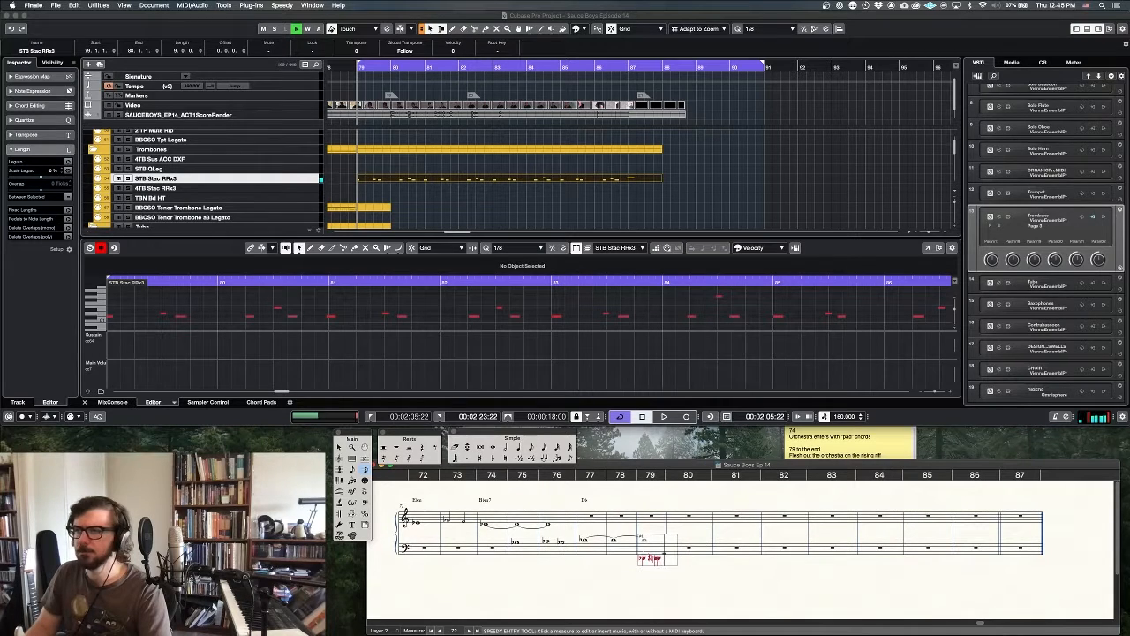
key(5)
Switch to layer 1 and fill bar 80's bass staff with a quarter rest, a quarter note, two eighths and a quarter rest.
key(super+alt+1)
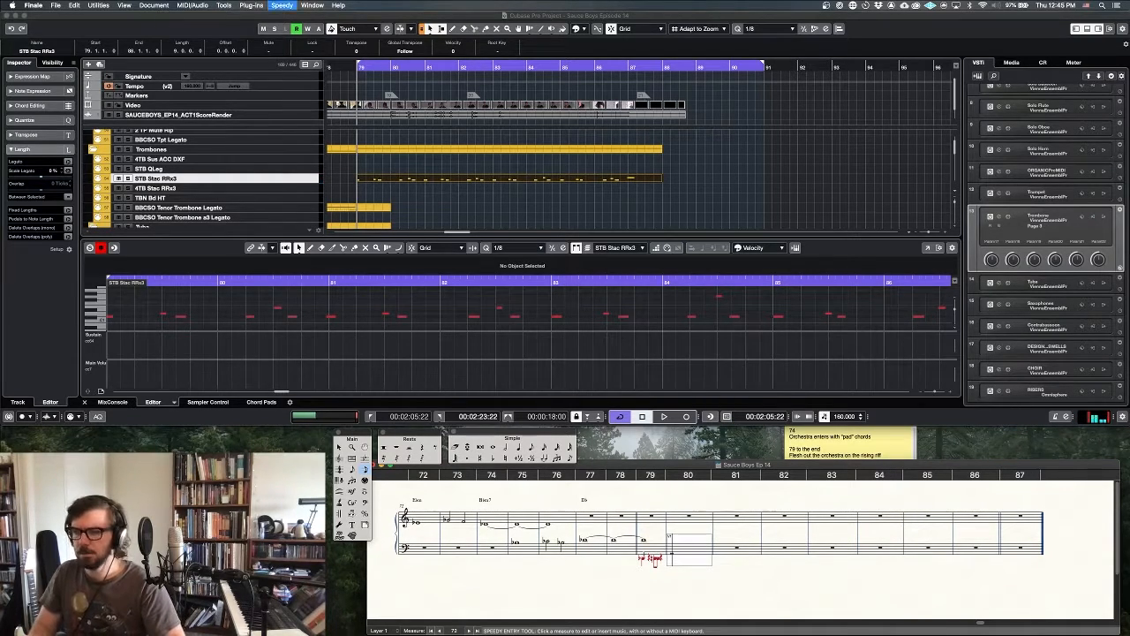
key(5)
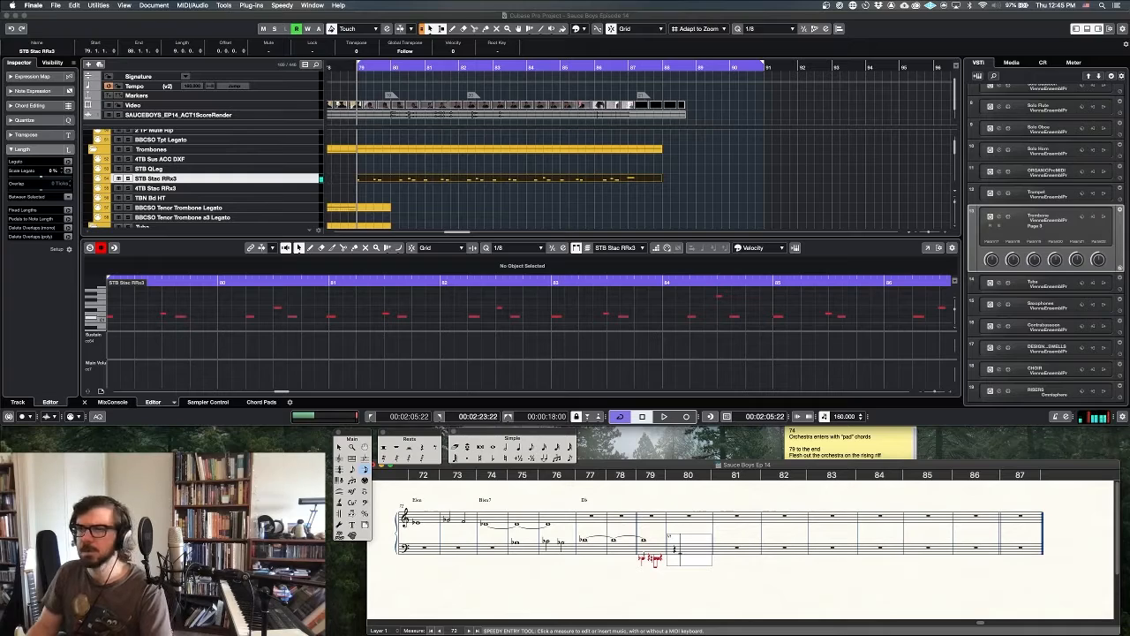
key(5)
key(4)
key(5)
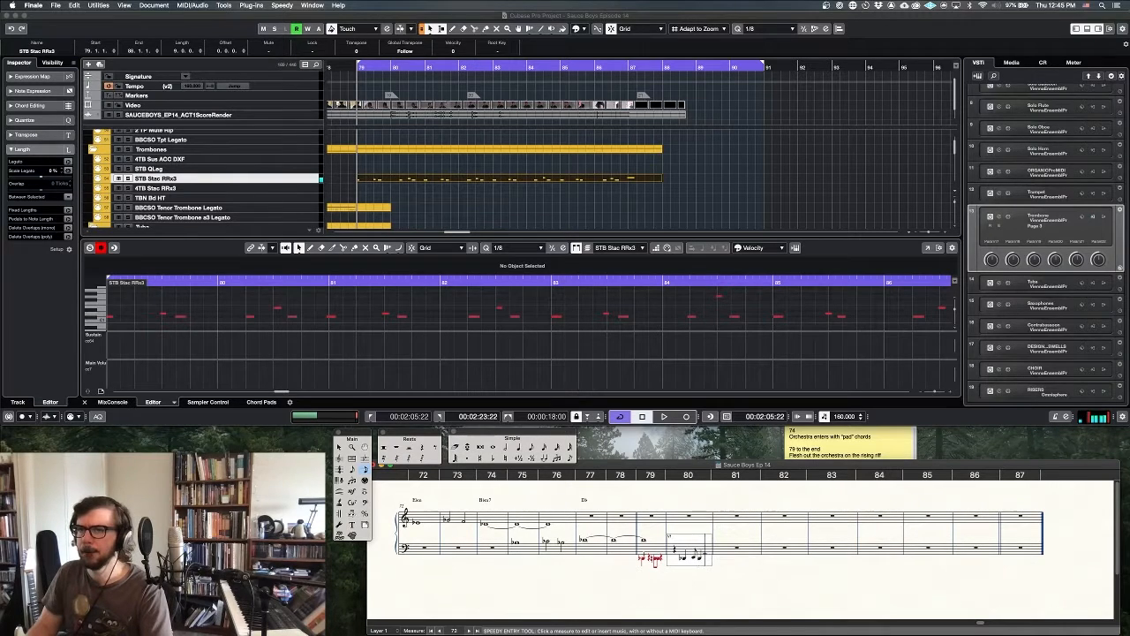
key(5)
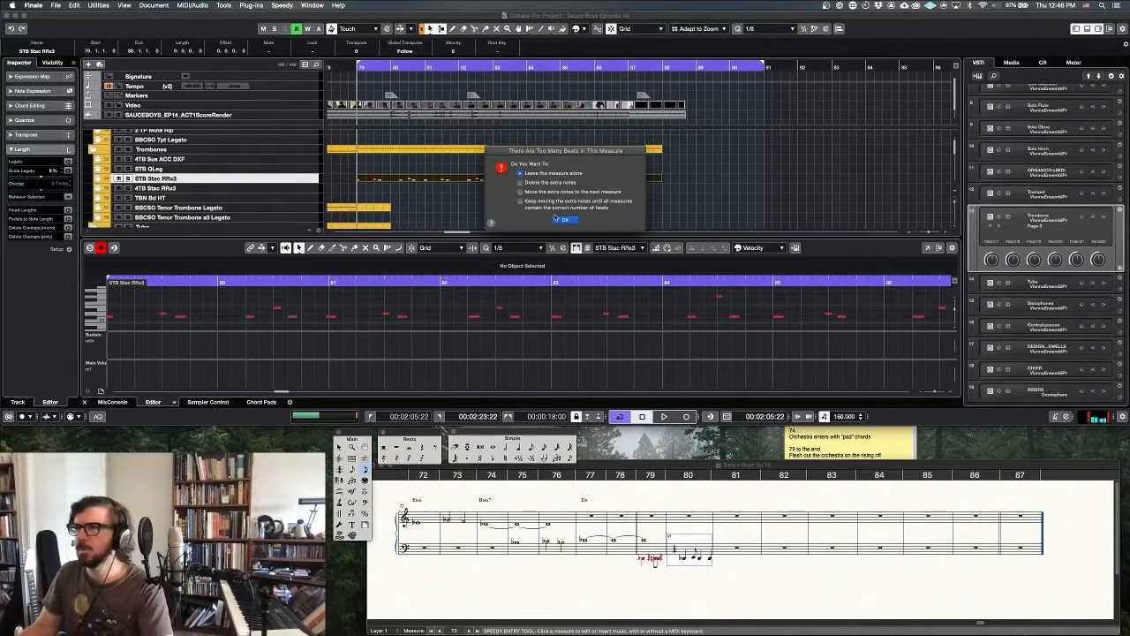
key(Return)
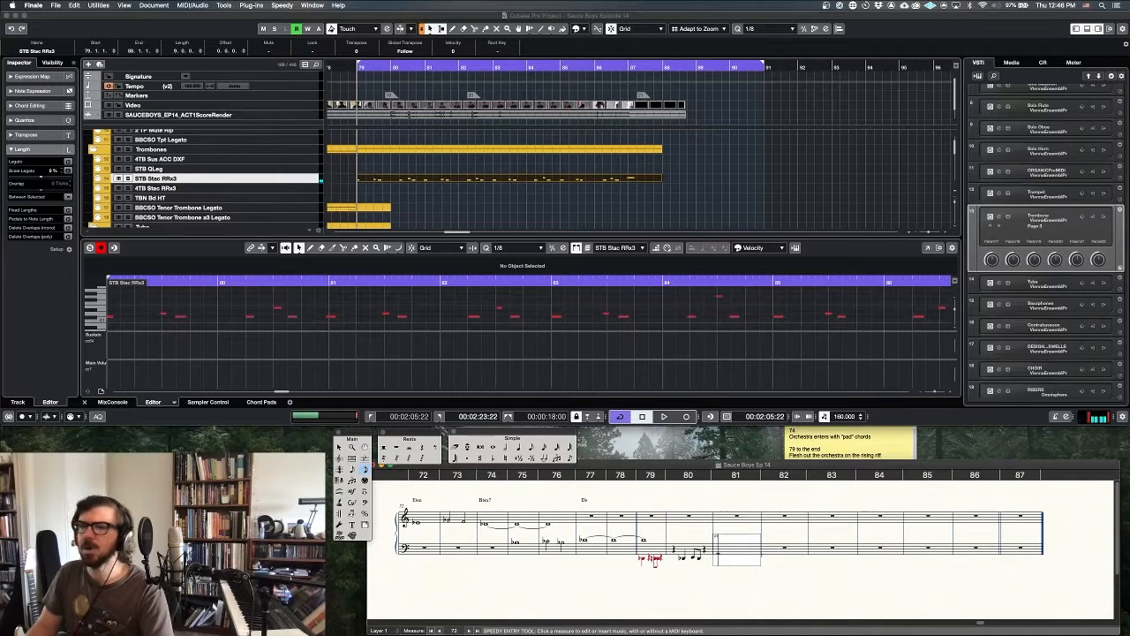
Enter the riff in bar 81's bass staff: a quarter note, a quarter rest, two eighths and a quarter.
key(5)
key(5)
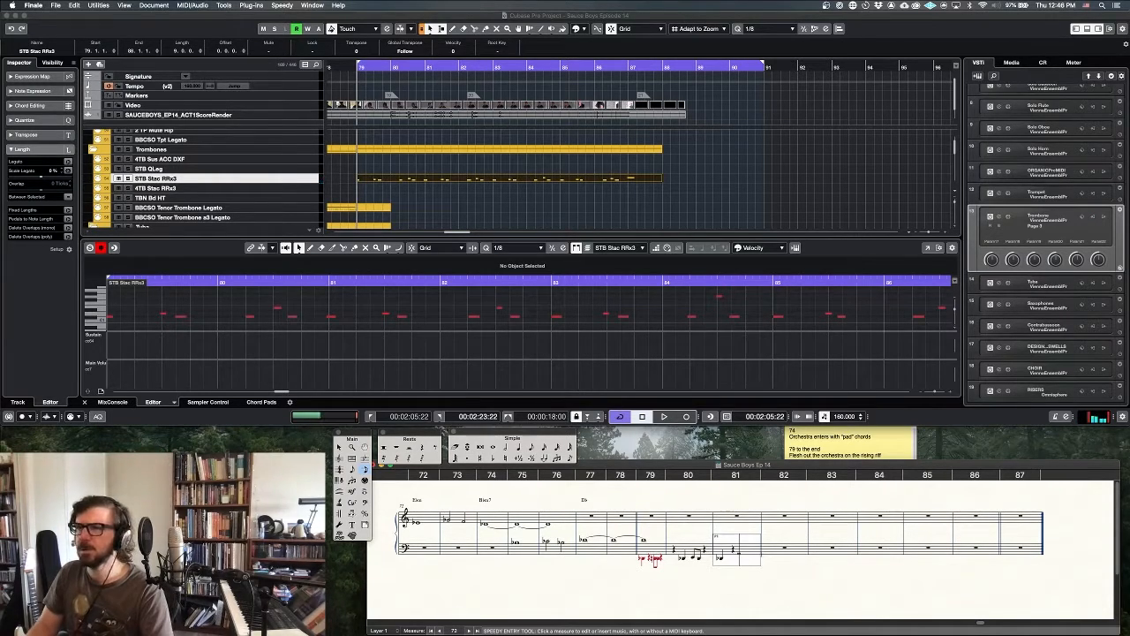
key(5)
key(4)
key(5)
Complete bar 81 and fill bar 82's bass staff with a quarter rest, a quarter note, two eighths and a quarter rest.
key(5)
key(5)
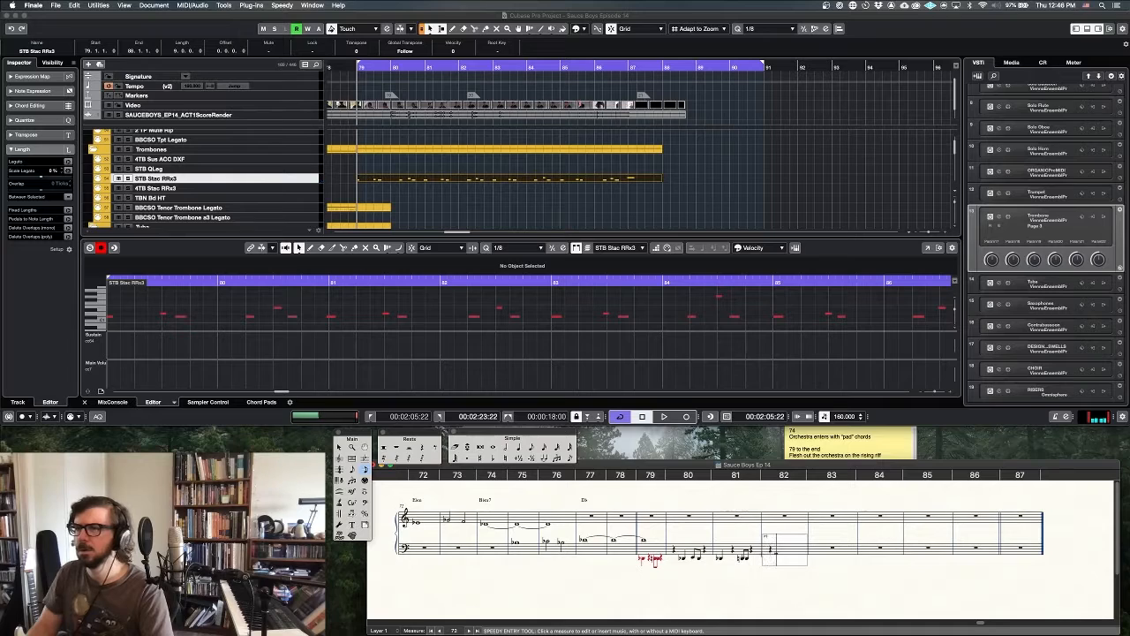
key(4)
key(4)
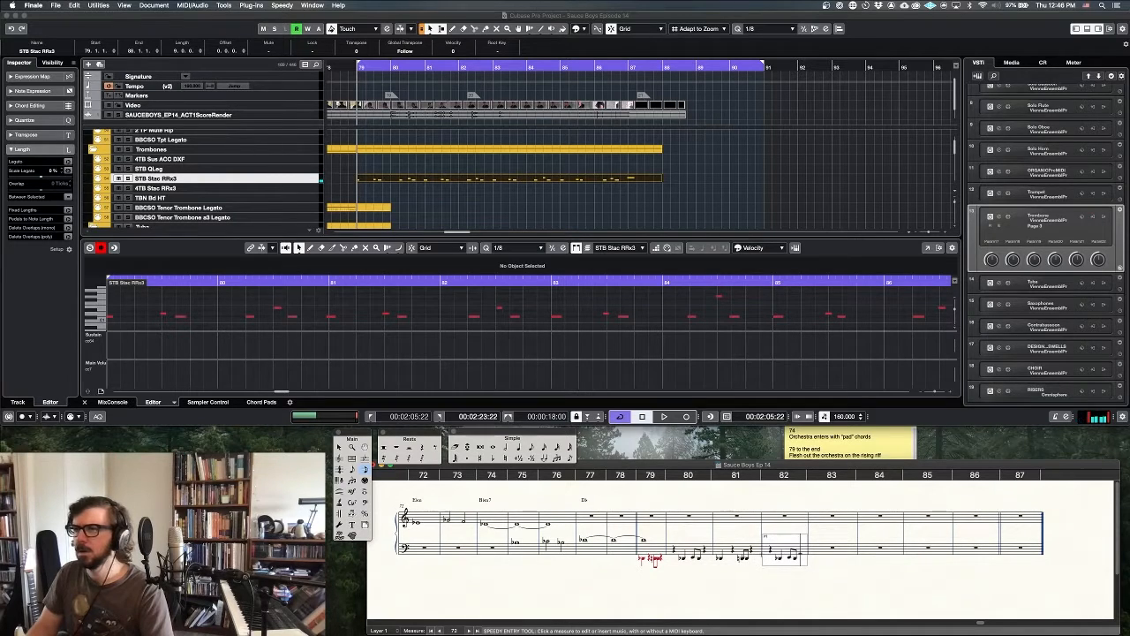
key(5)
Enter the riff in bar 83's bass staff, using the same quarter and eighth-note rhythm as bar 81.
key(5)
key(5)
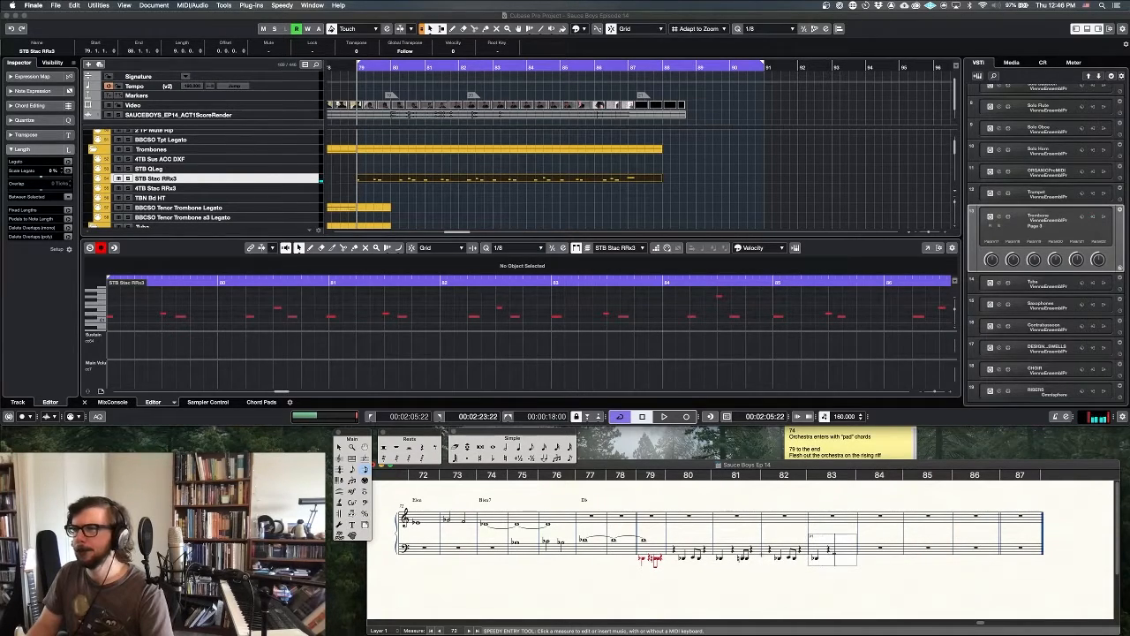
key(4)
key(4)
key(5)
Enter the riff in bar 84's bass staff, repeating bar 82's rhythm of quarter rest, quarter note and two eighths.
key(5)
key(5)
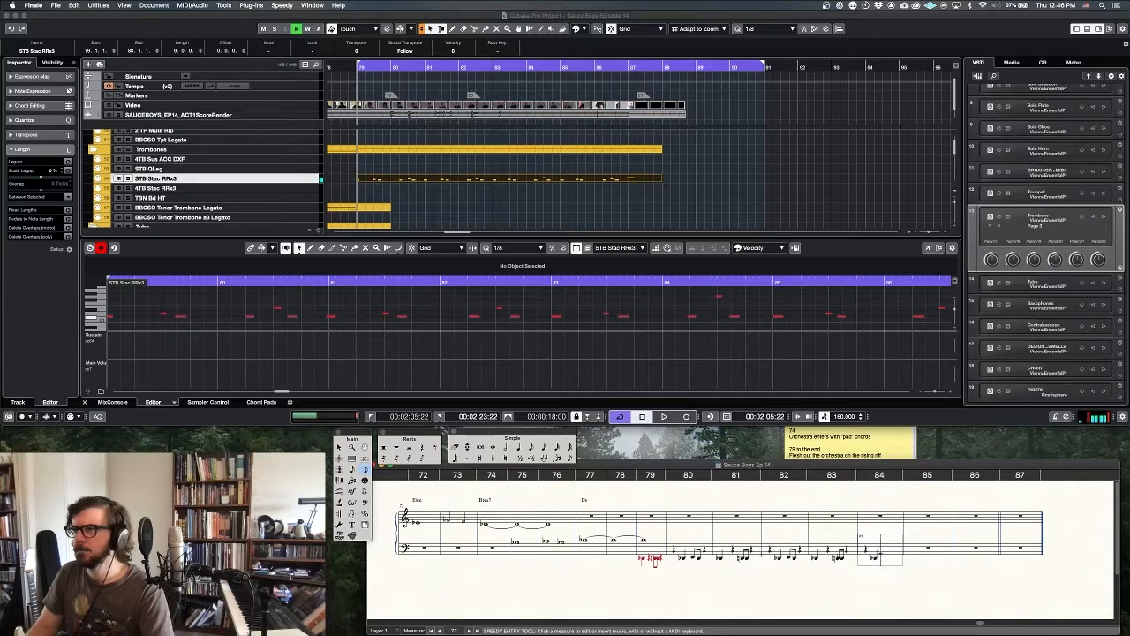
key(4)
key(Left)
key(4)
key(4)
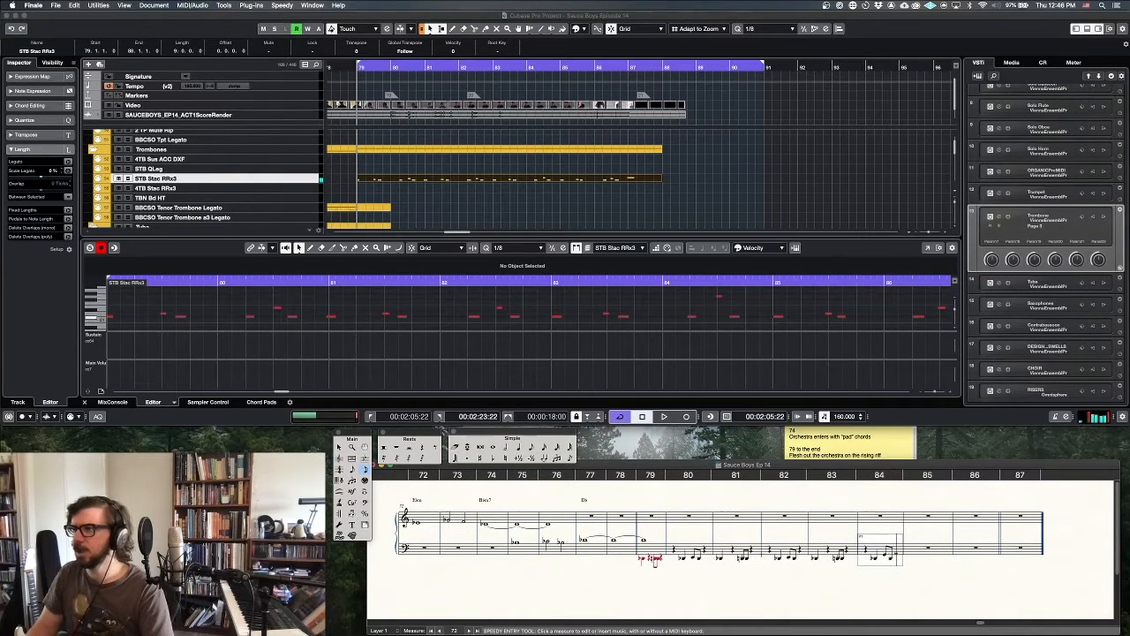
key(5)
Fill bar 85's bass staff with the riff, starting on a quarter note and following bar 83's rhythm.
key(5)
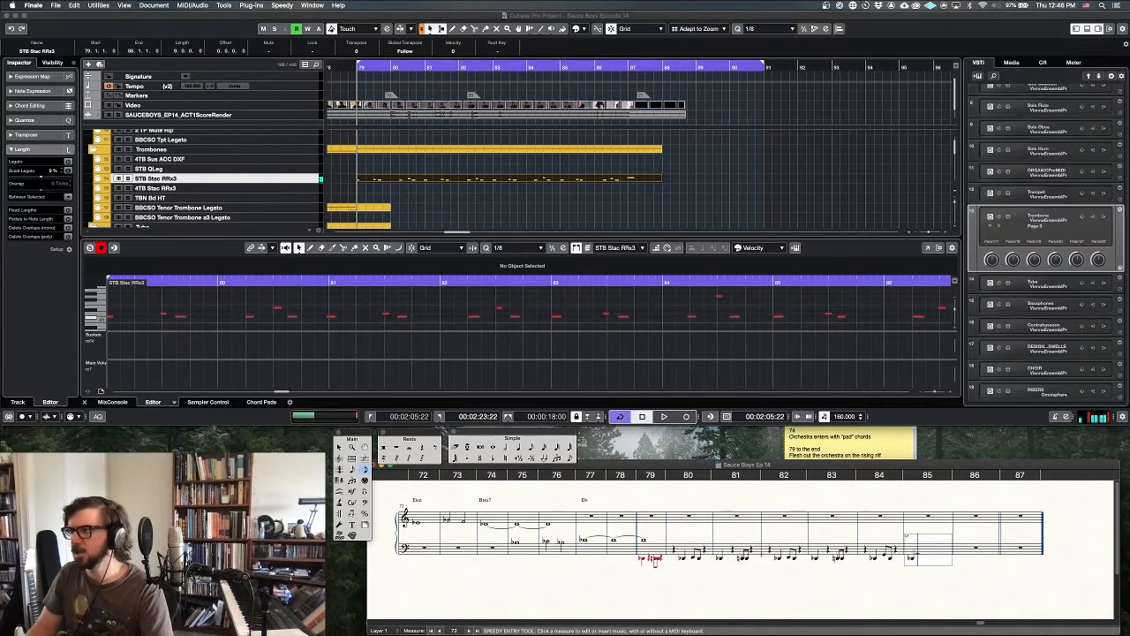
key(5)
key(Left)
key(Right)
key(4)
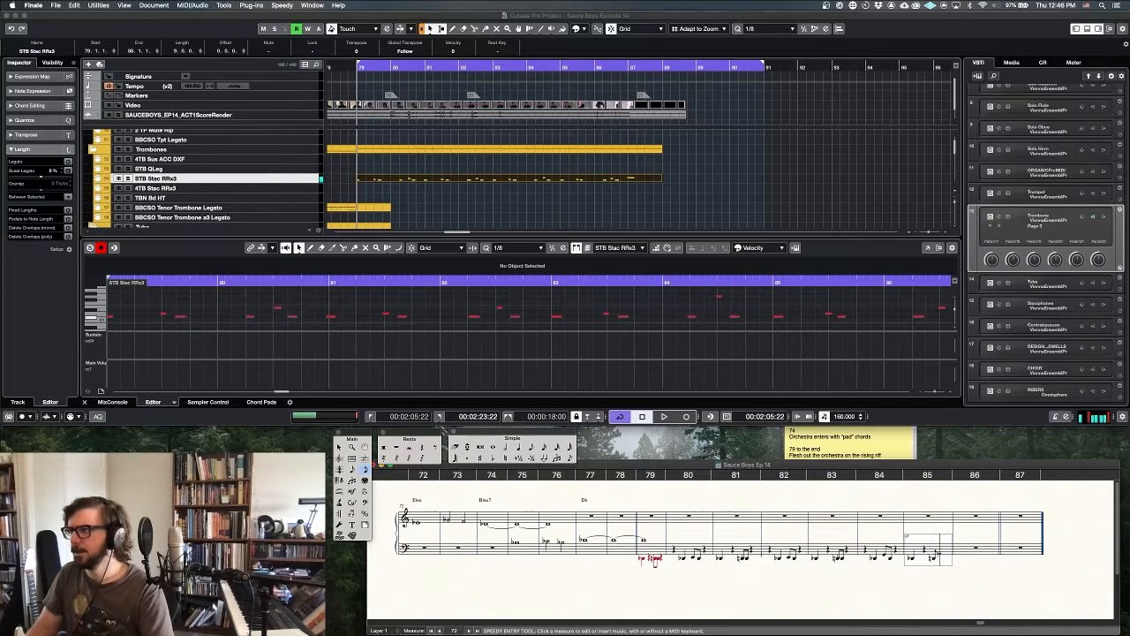
key(4)
key(4)
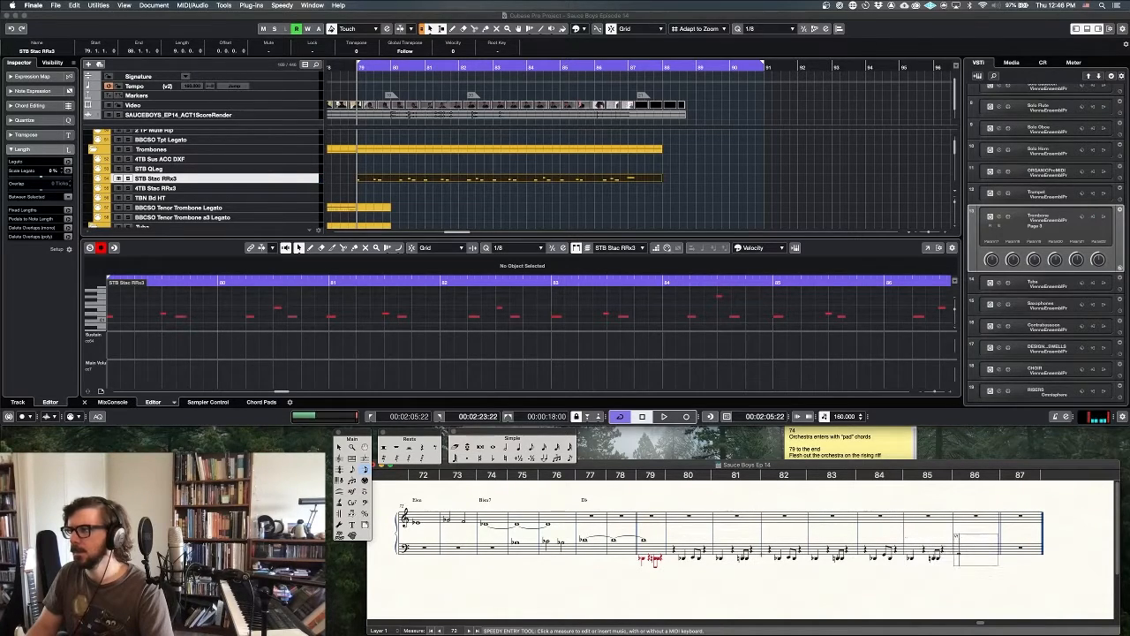
Notate the riff in bar 86 and a low quarter note at the start of bar 87, leave Speedy Entry and save the sketch.
key(5)
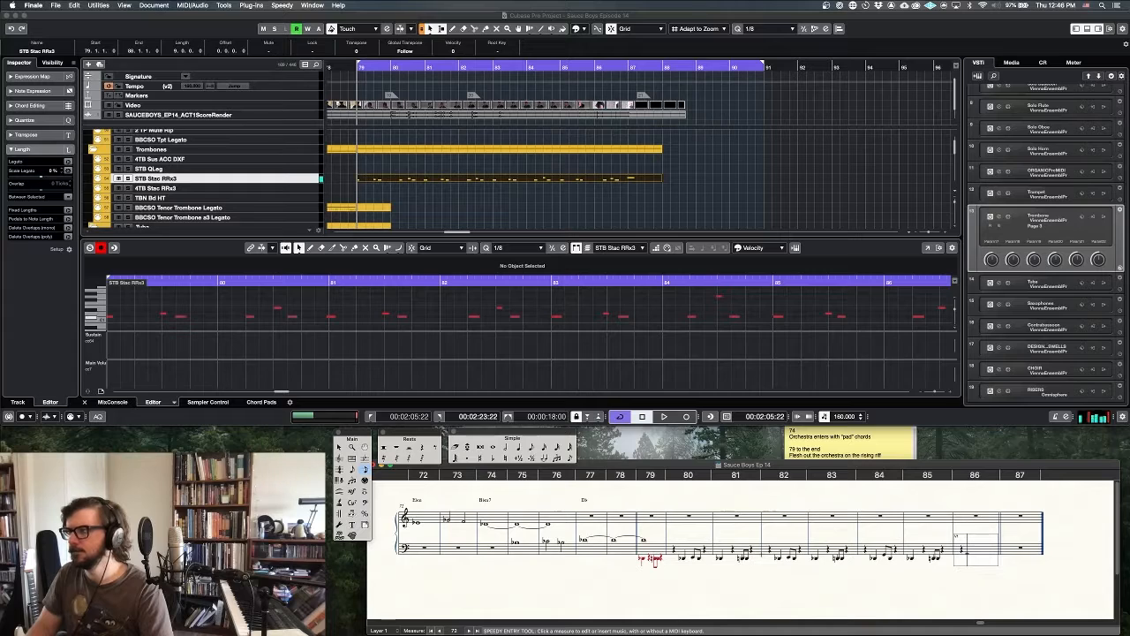
key(5)
key(4)
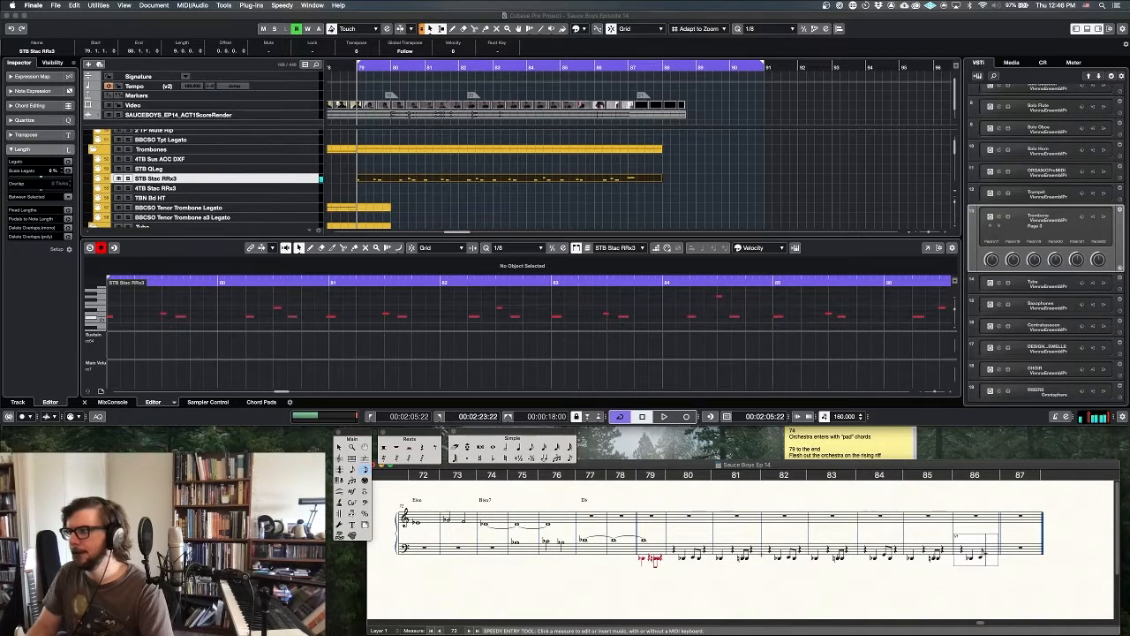
key(4)
key(5)
key(Escape)
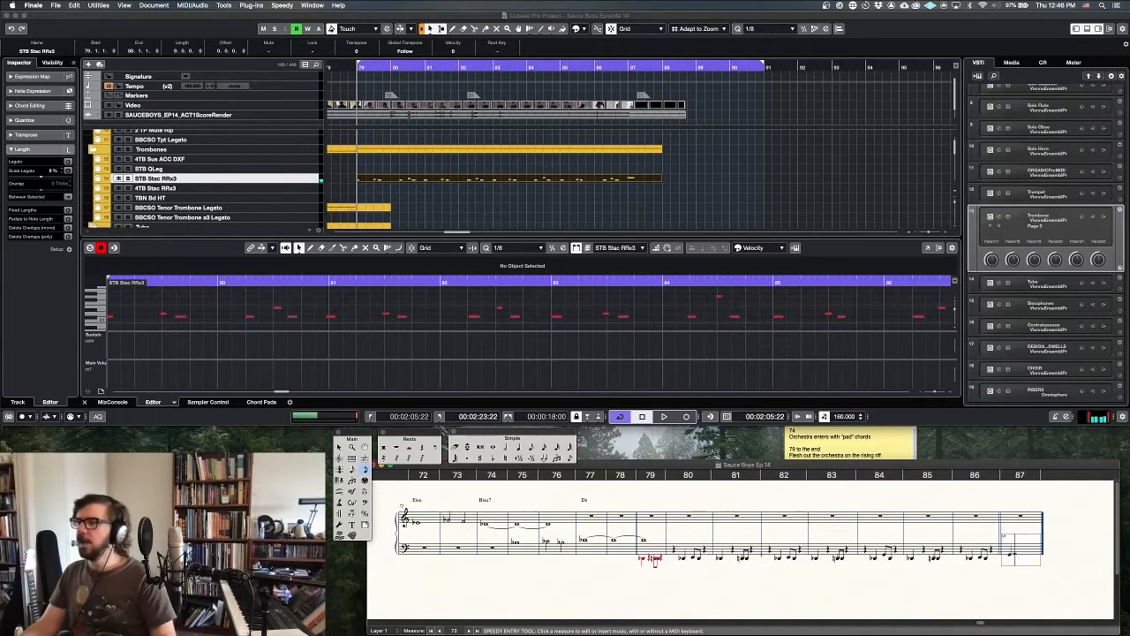
key(super+s)
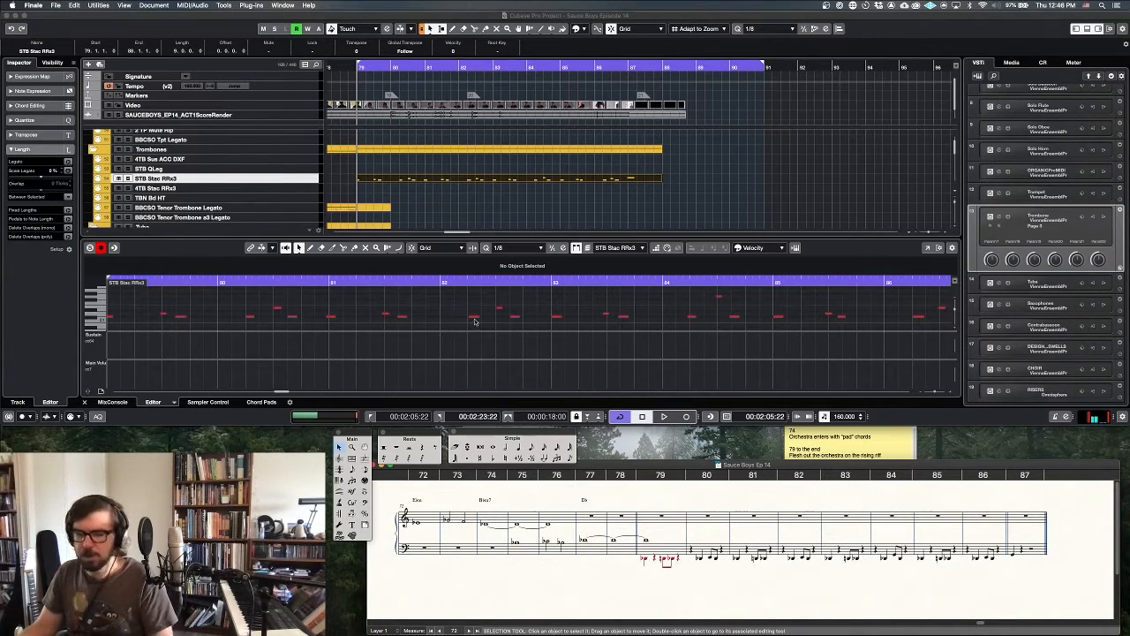
Switch to Cubase, close the note editor and select the staccato tuba track STU Stac RRx3.
click(416, 299)
key(Return)
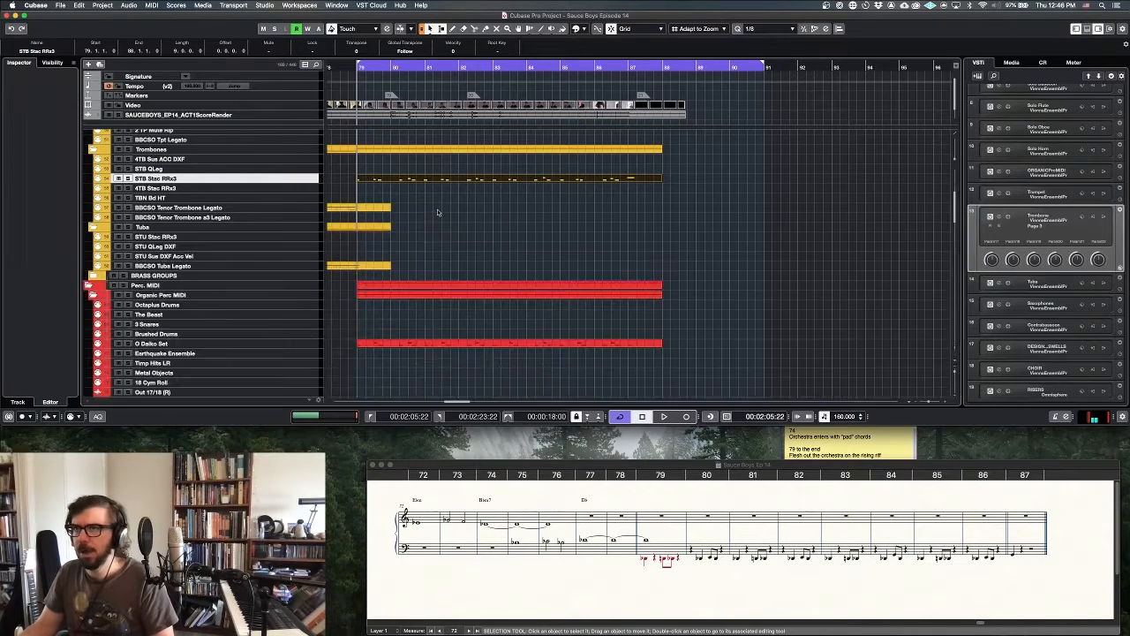
click(306, 237)
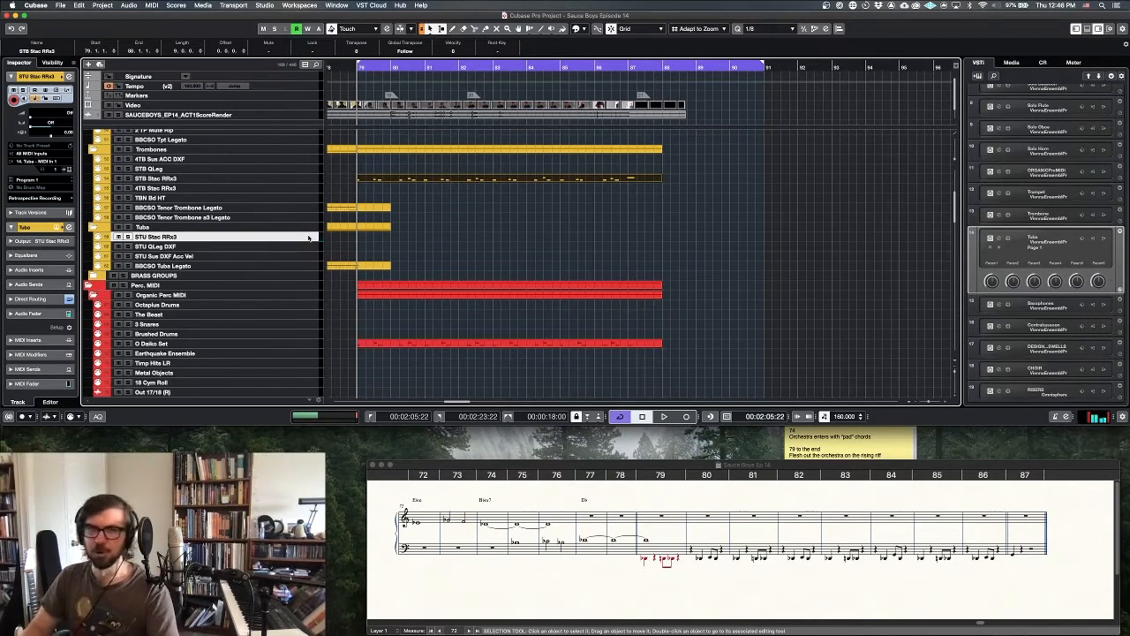
key(KP_Multiply)
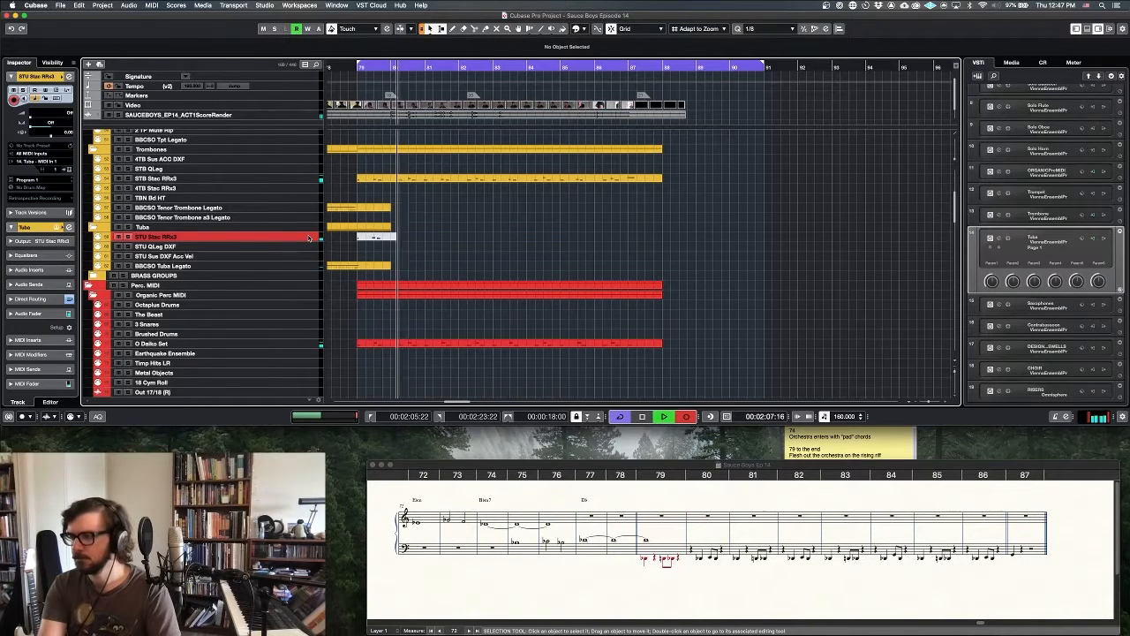
key(space)
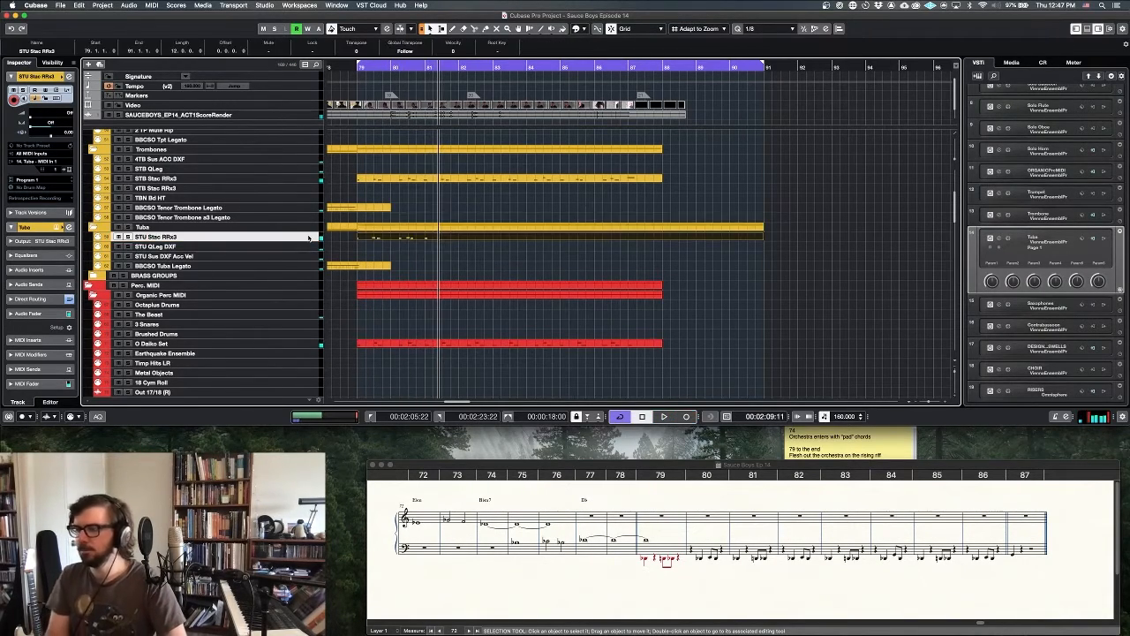
key(super+z)
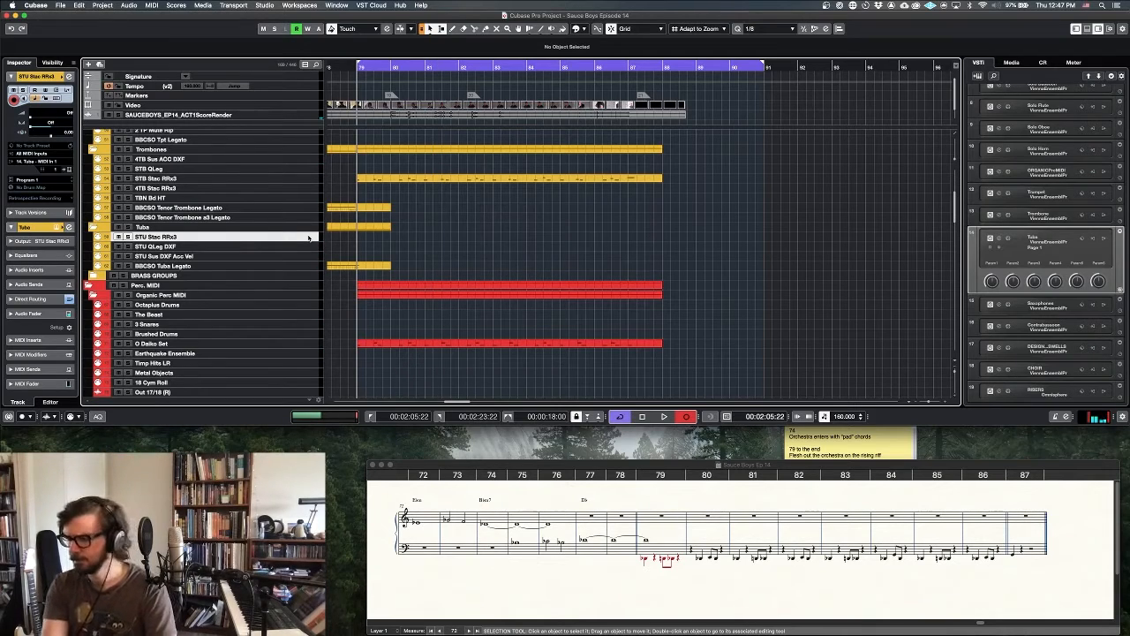
Record the rising riff on the STU Stac RRx3 tuba track from bar 79 through bar 87.
key(KP_Multiply)
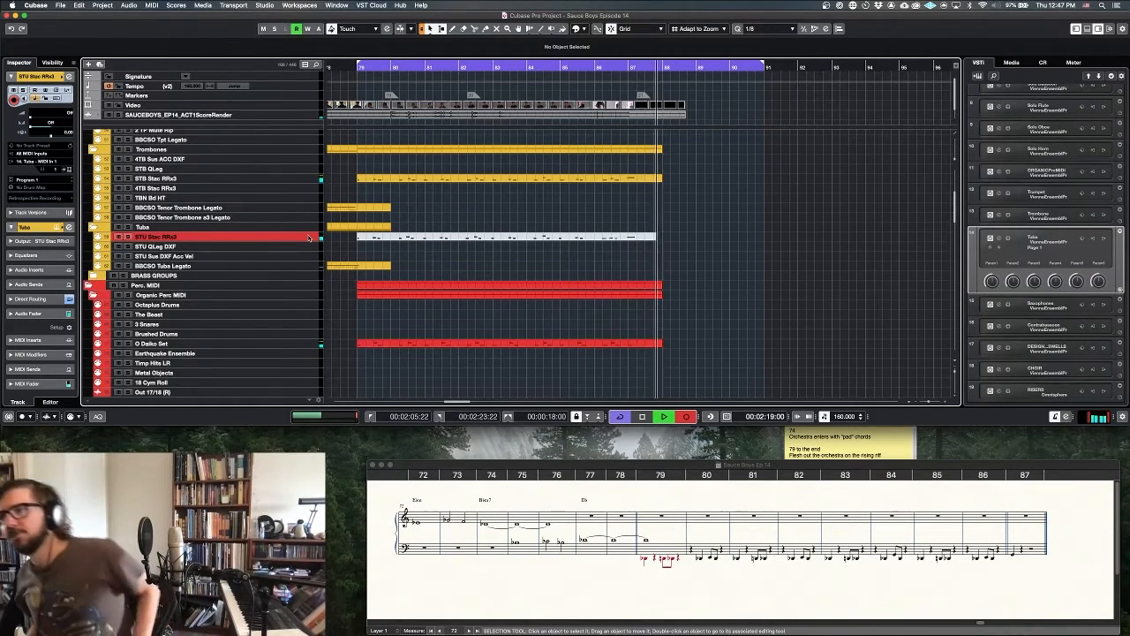
key(space)
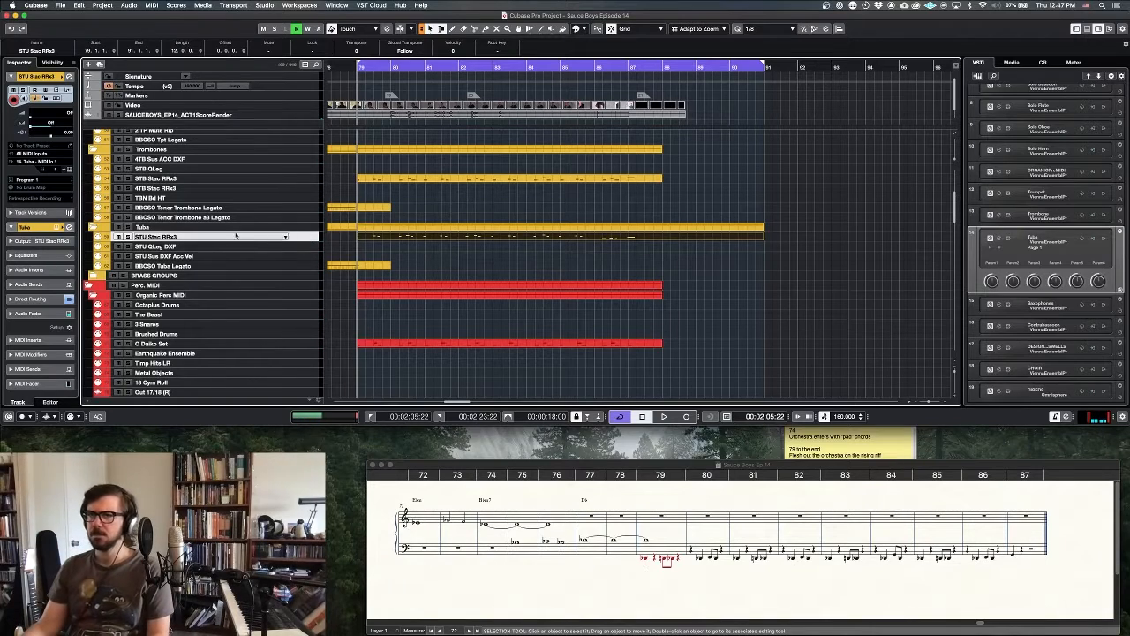
Mute the SAUCEBOYS_EP14_ACT1ScoreRender track and play back the riff from bar 79.
click(108, 115)
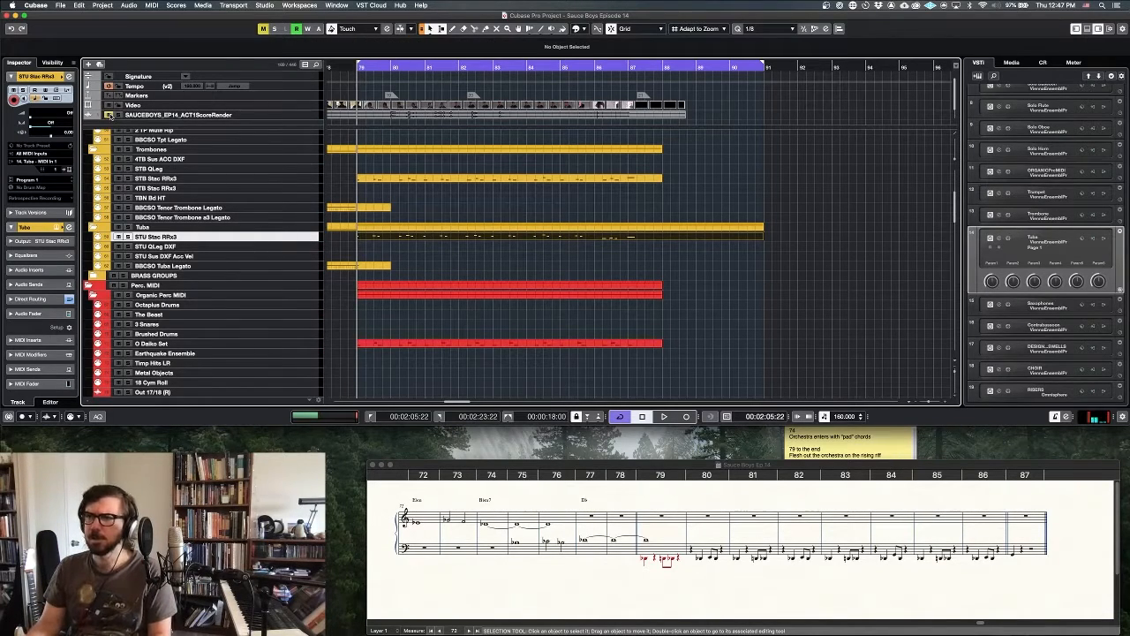
key(space)
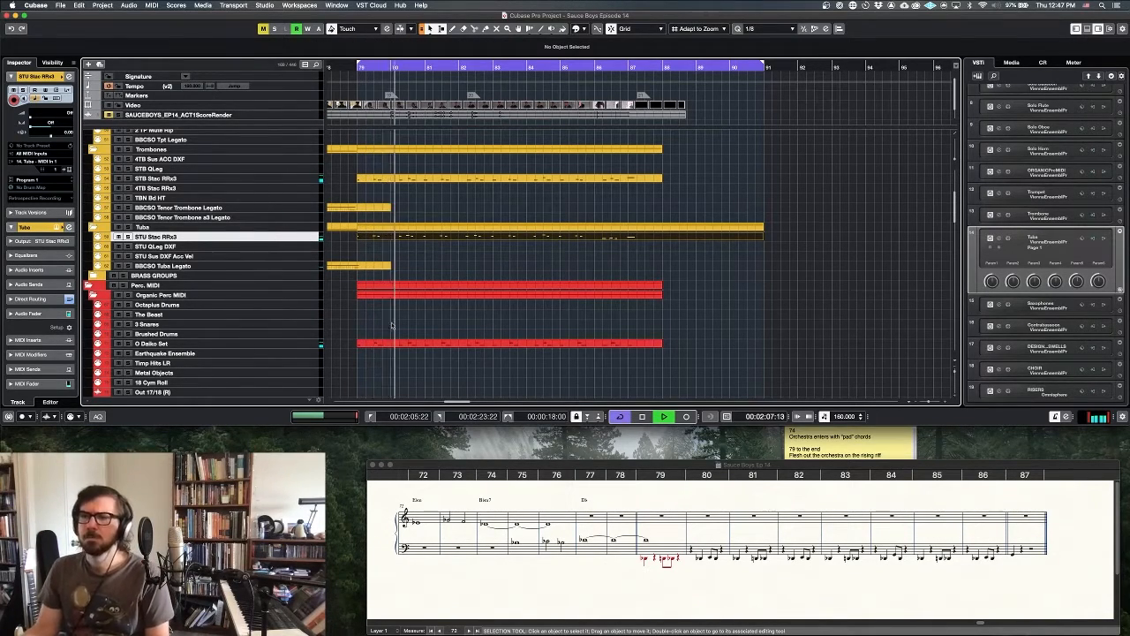
key(space)
Record the riff on the Godzilla Hits (Long Release) track from bar 79, then split the part at bar 88 and delete the remainder.
scroll(386, 343, down, 3)
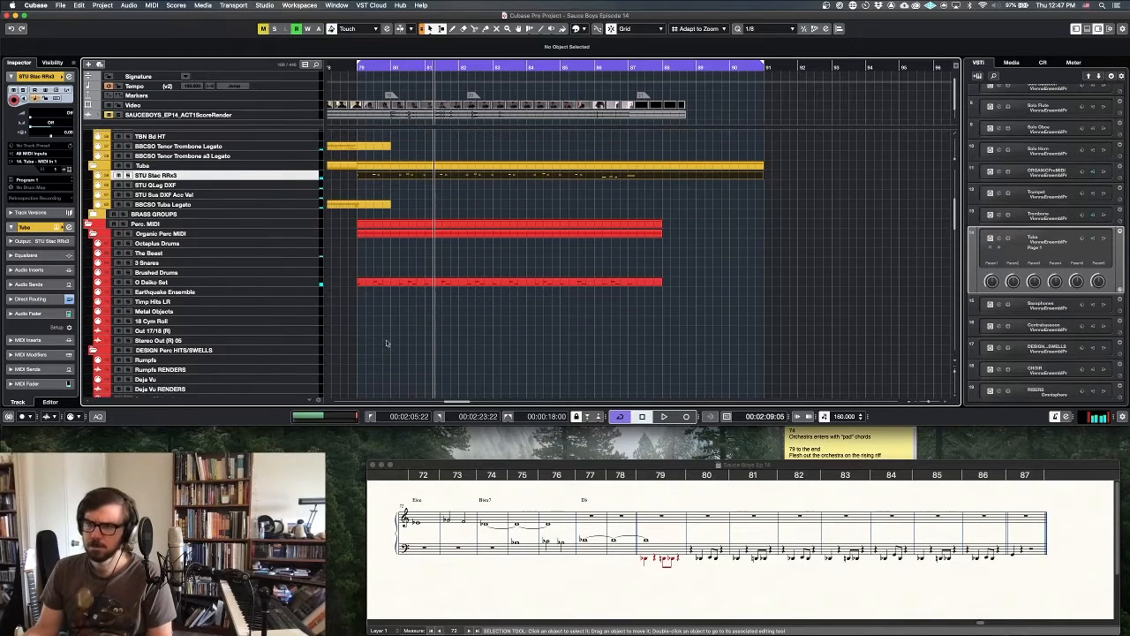
scroll(386, 343, down, 1)
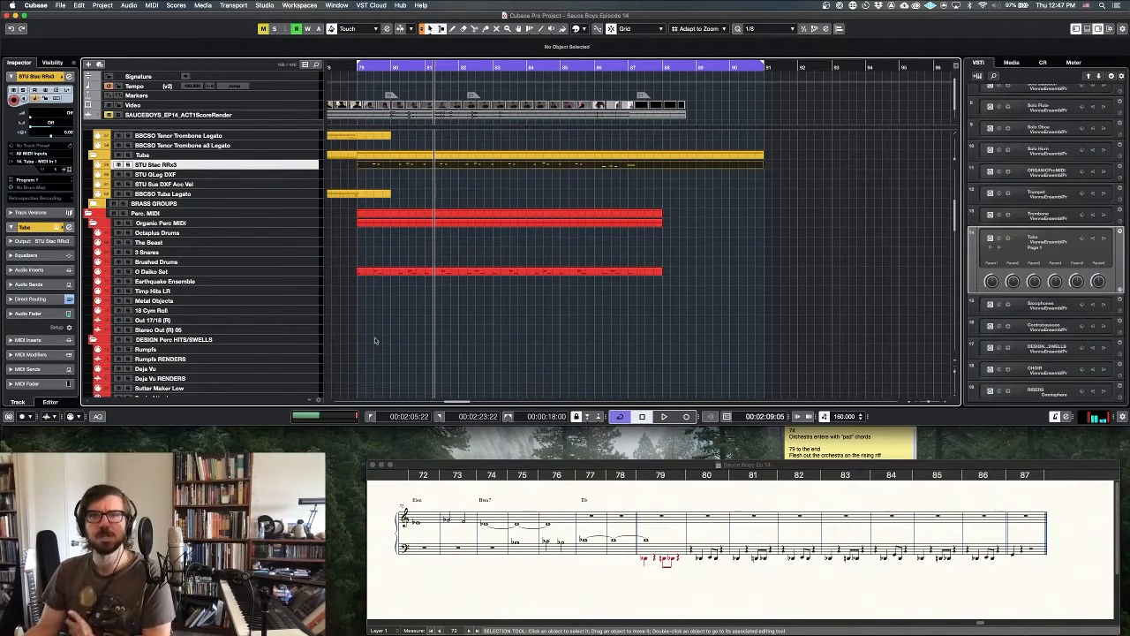
scroll(354, 357, down, 4)
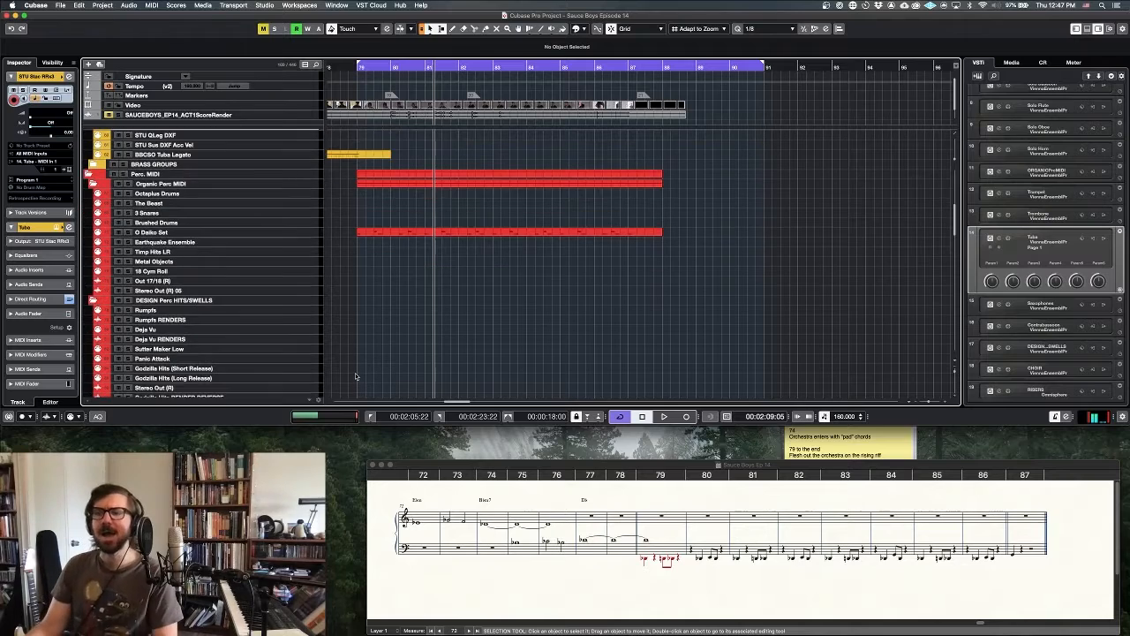
click(321, 333)
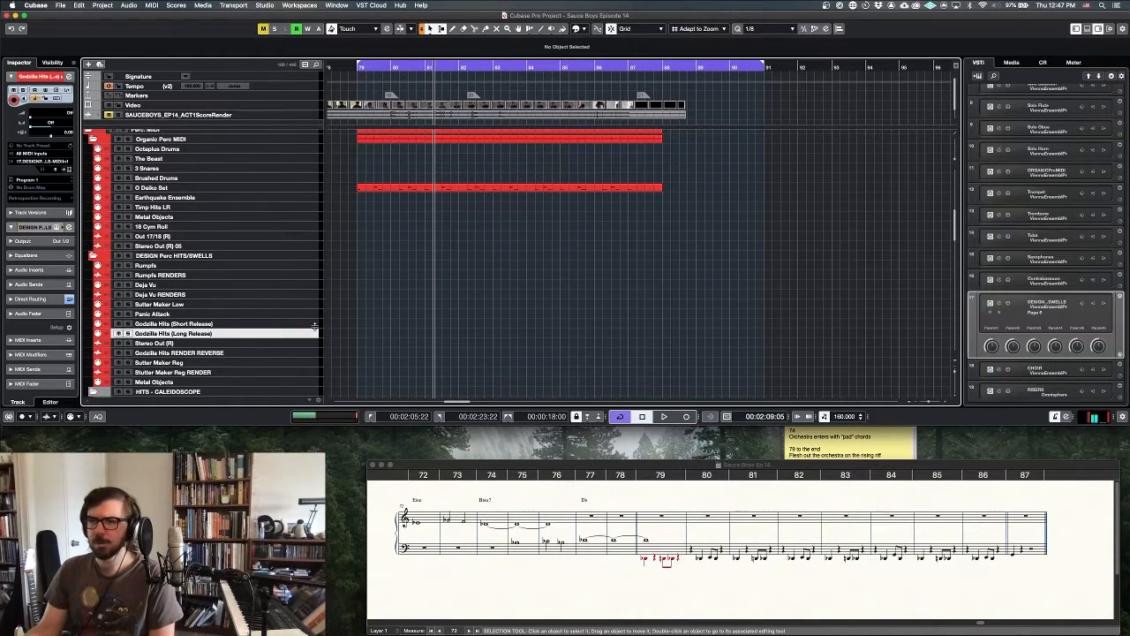
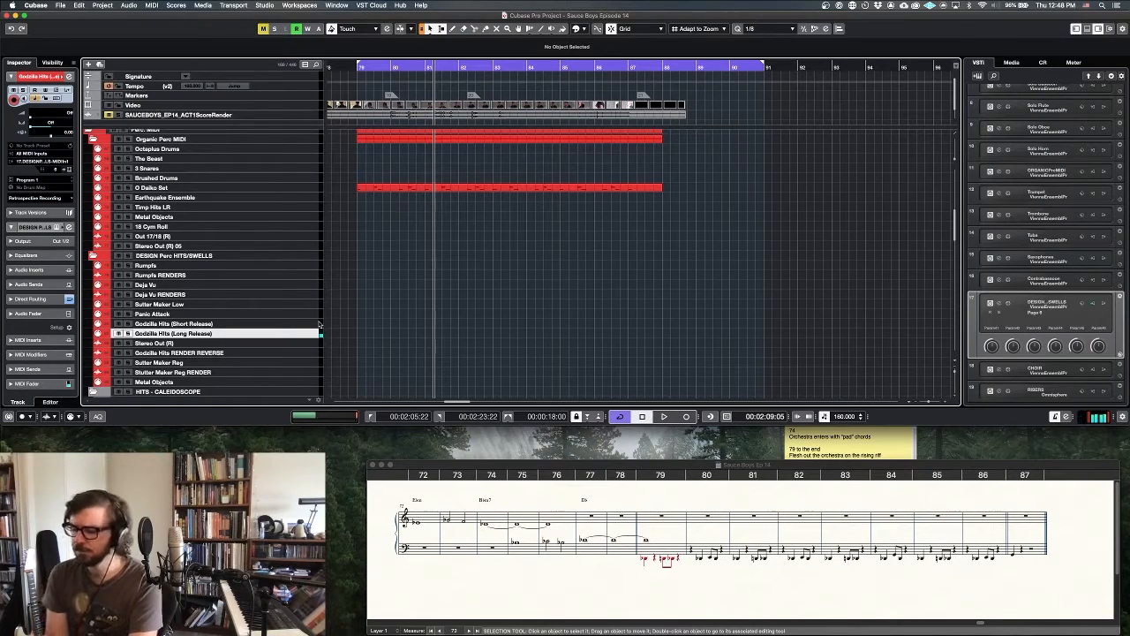
key(KP_Multiply)
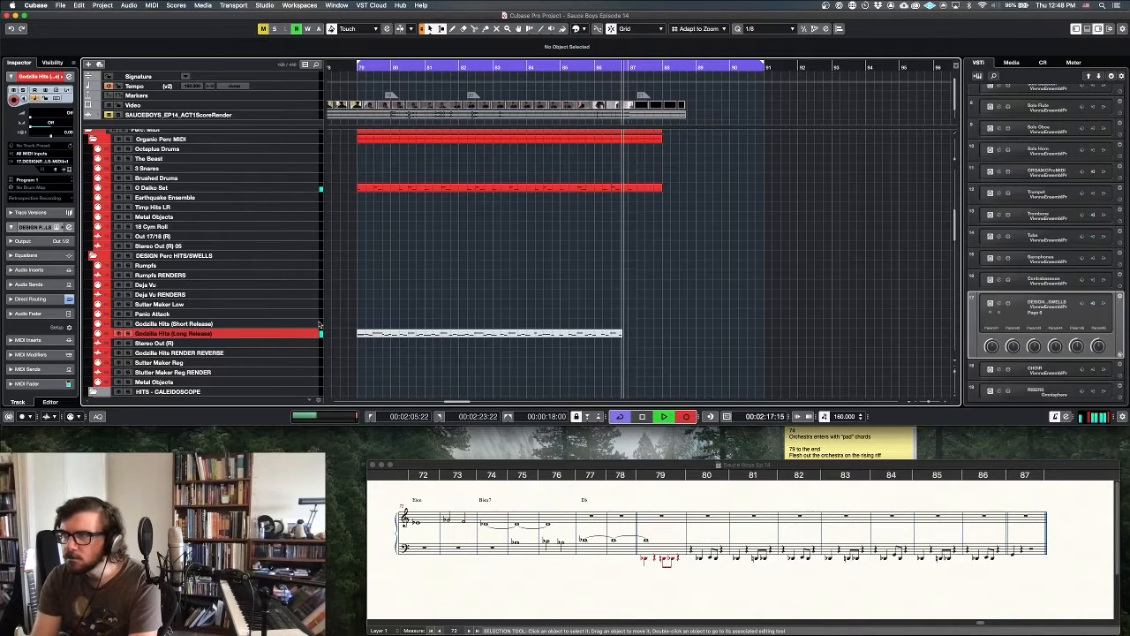
key(space)
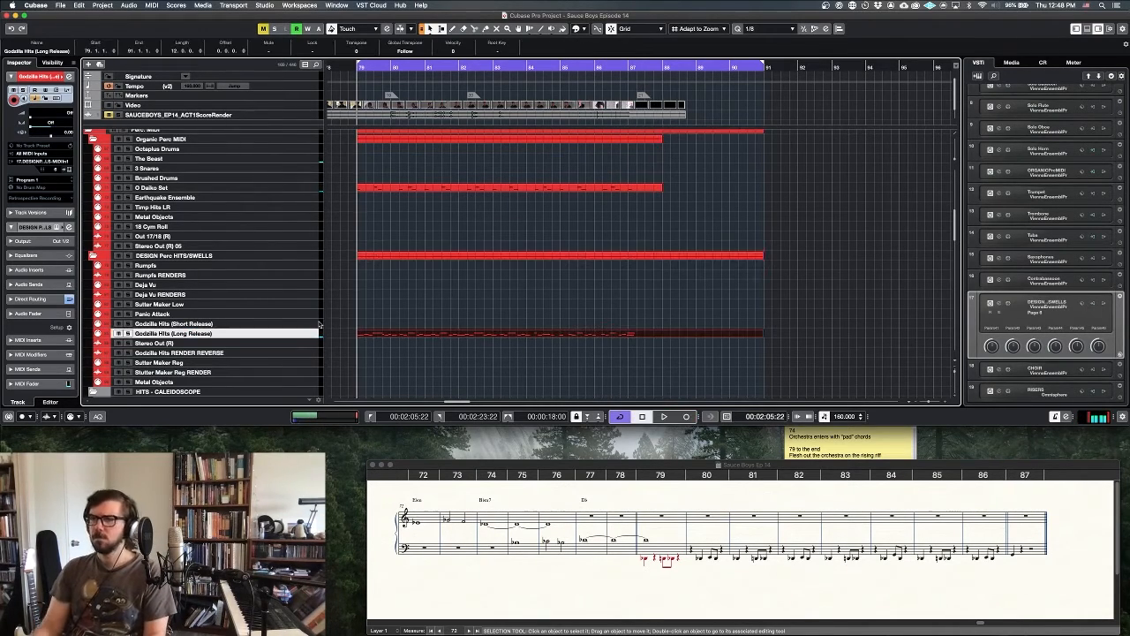
click(662, 334)
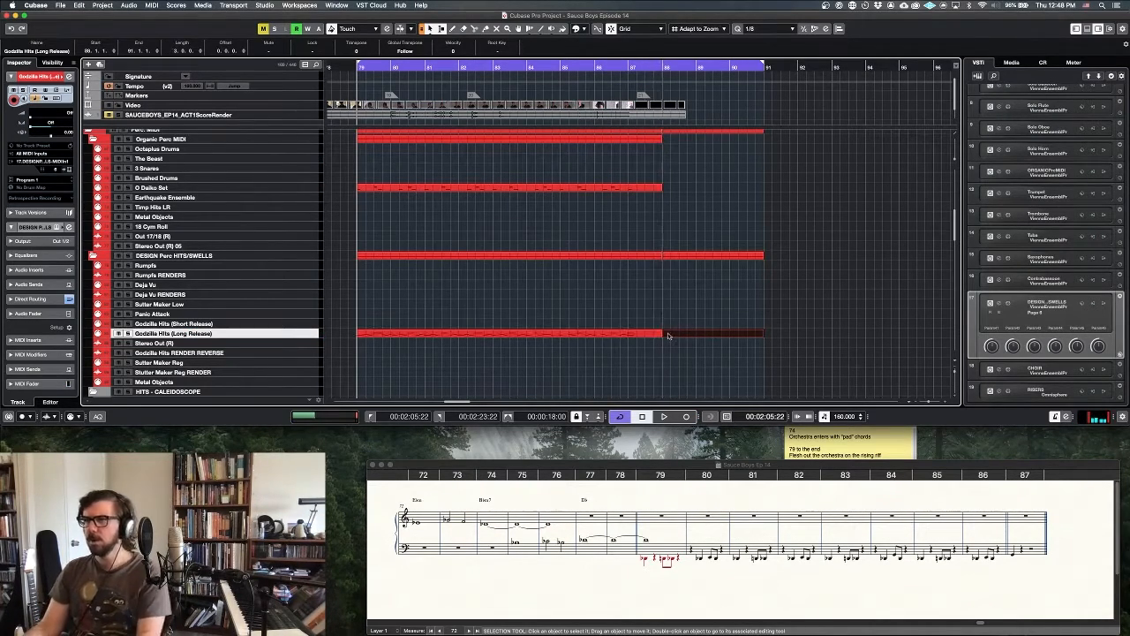
key(super+z)
Select the Octaplus Drums track in Organic Perc MIDI and record the riff's rhythm from bar 79.
click(269, 187)
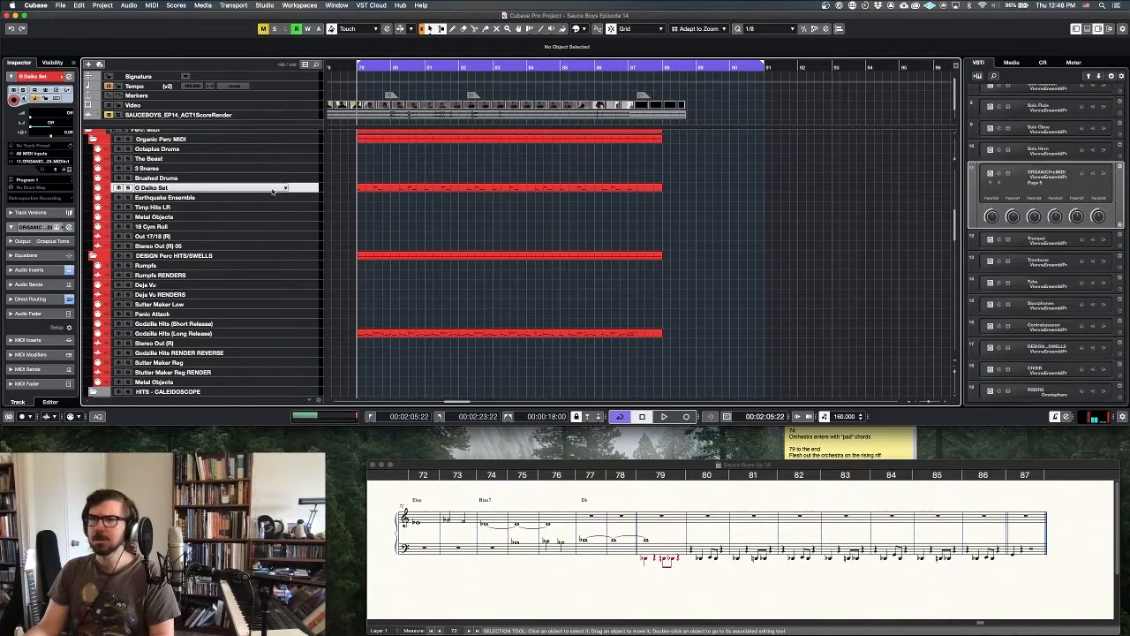
click(294, 177)
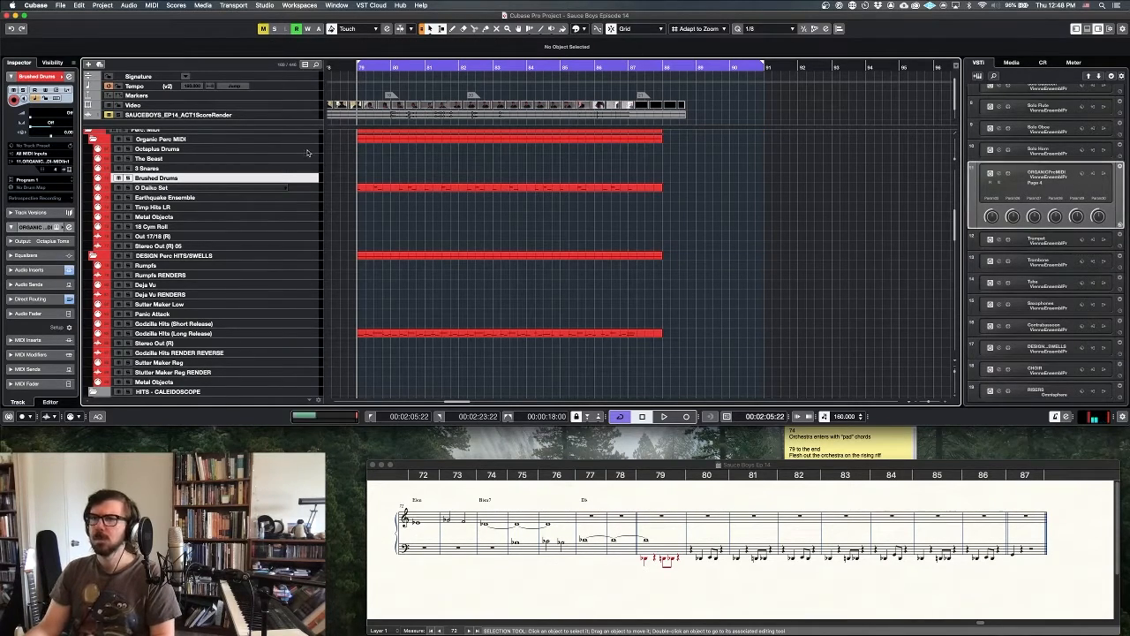
click(309, 149)
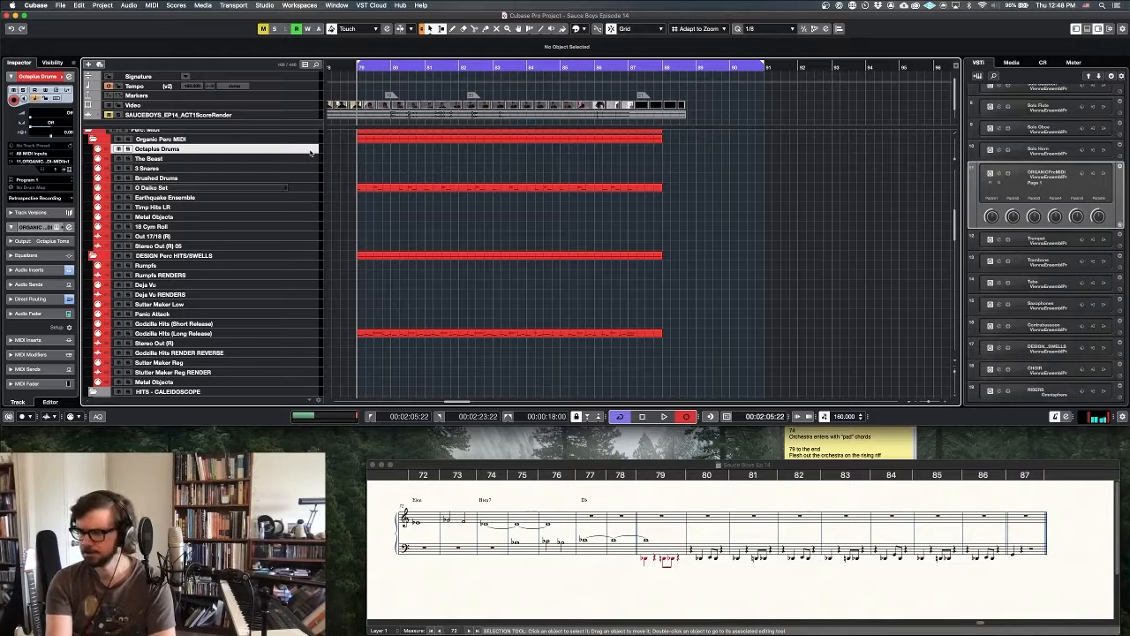
key(KP_Multiply)
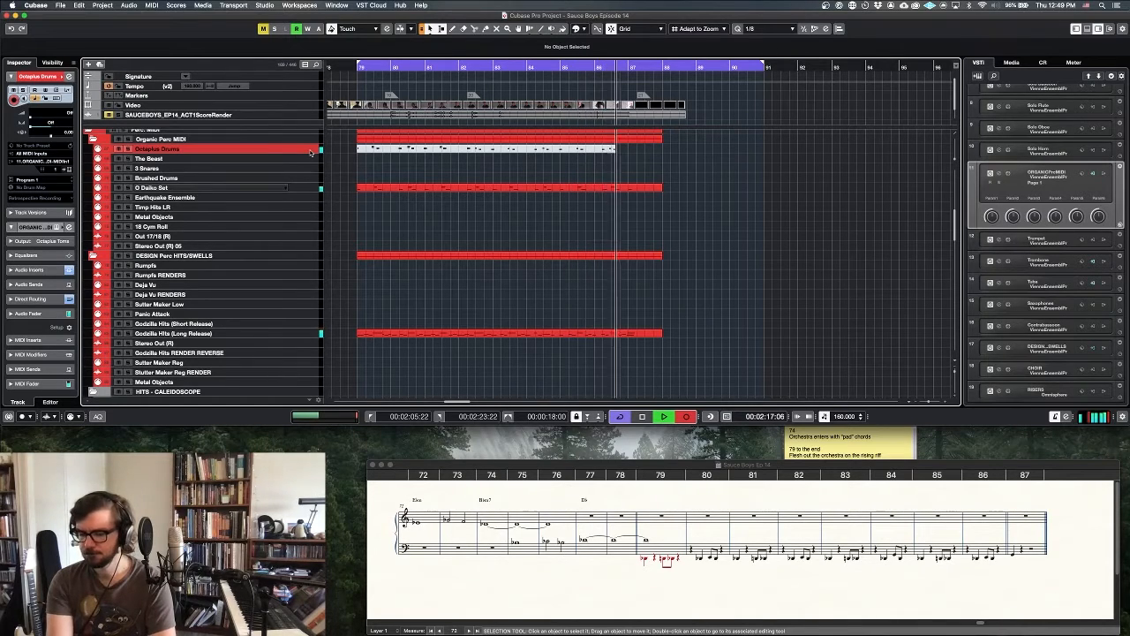
key(space)
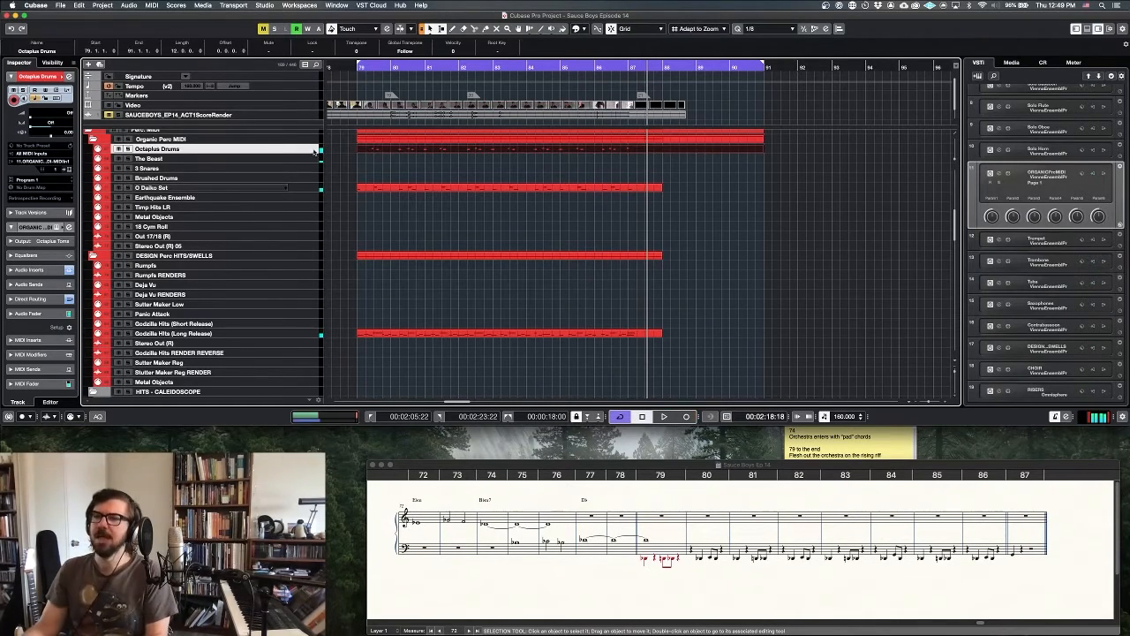
click(443, 285)
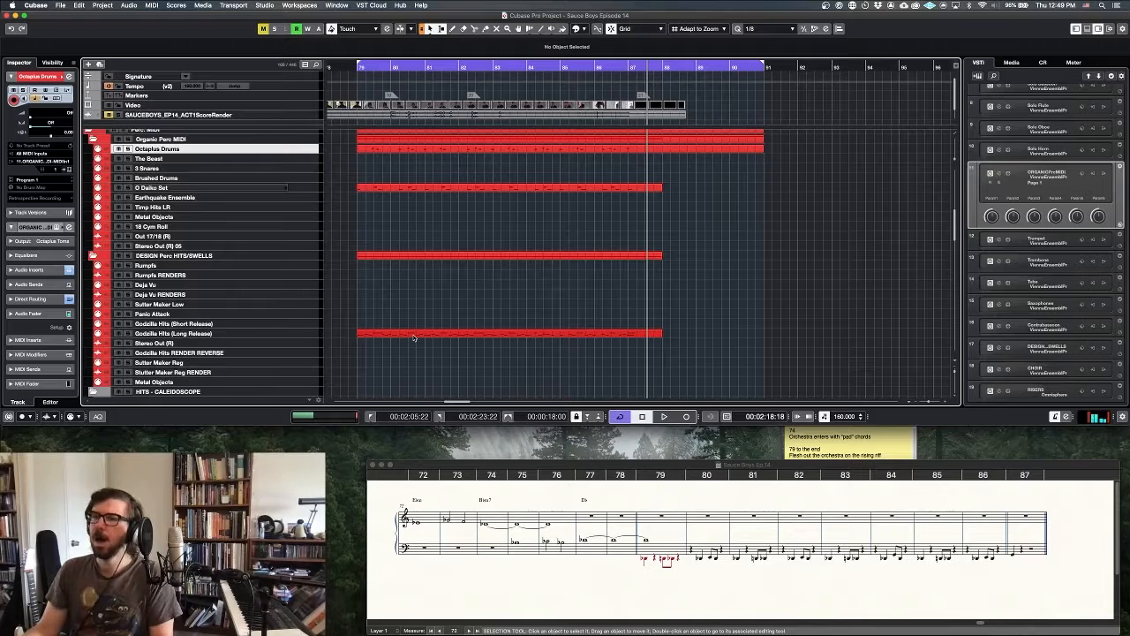
Move the Godzilla Hits (Long Release) part onto the Godzilla Hits (Short Release) track and audition it soloed from bar 79.
click(412, 334)
drag(412, 336, 414, 323)
click(411, 307)
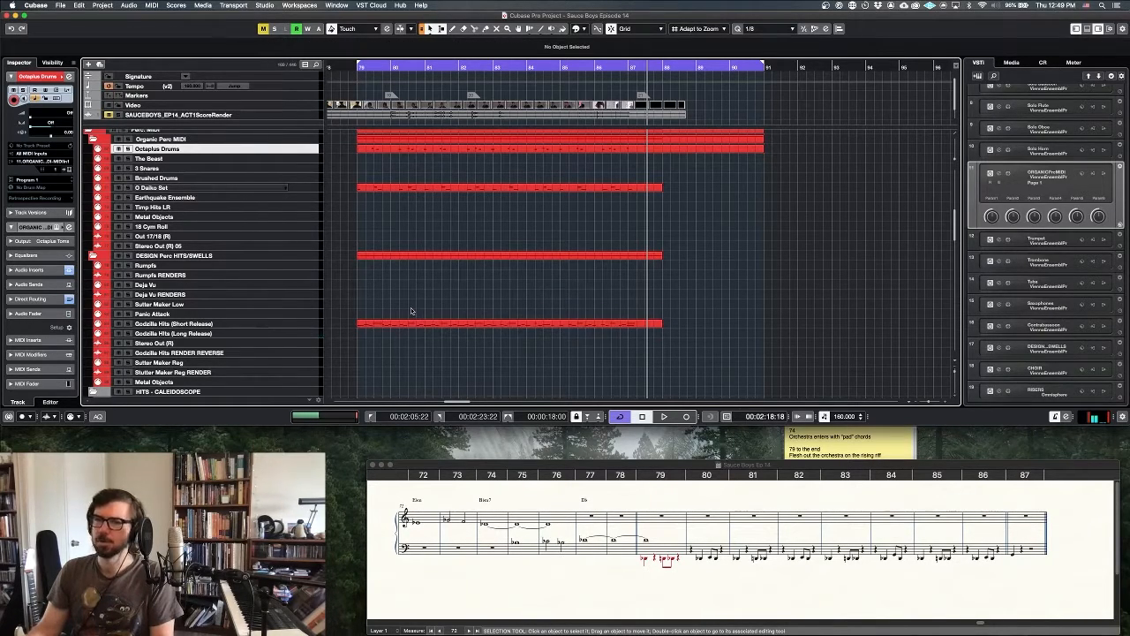
key(1)
key(space)
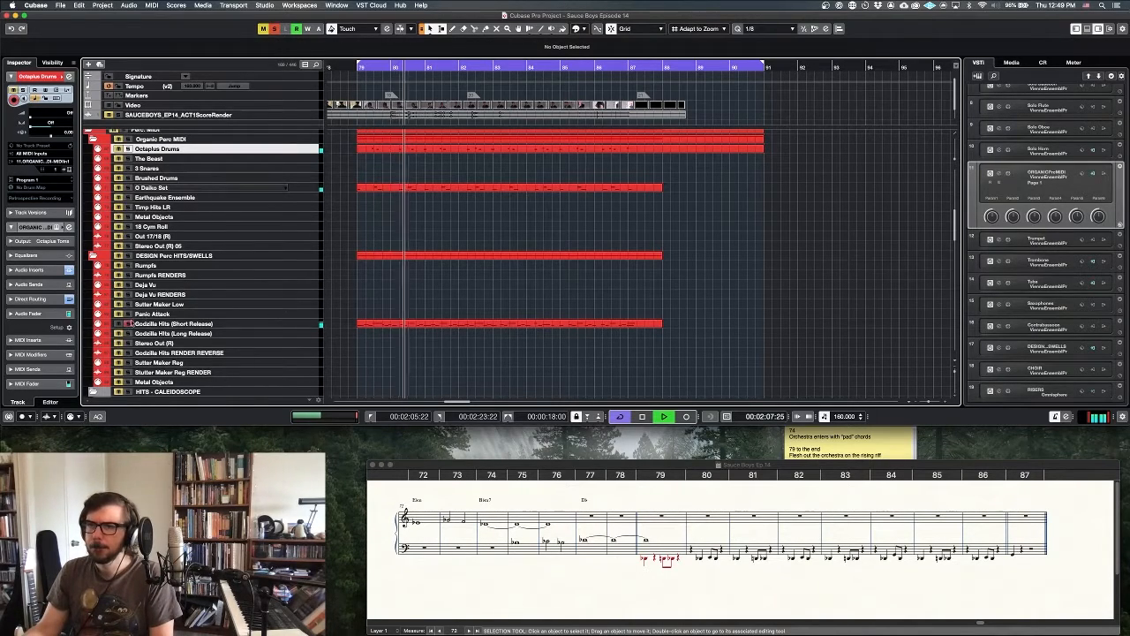
Open the moved Godzilla Hits part in the Key Editor, select its upper notes and check its pitches during playback.
double_click(378, 327)
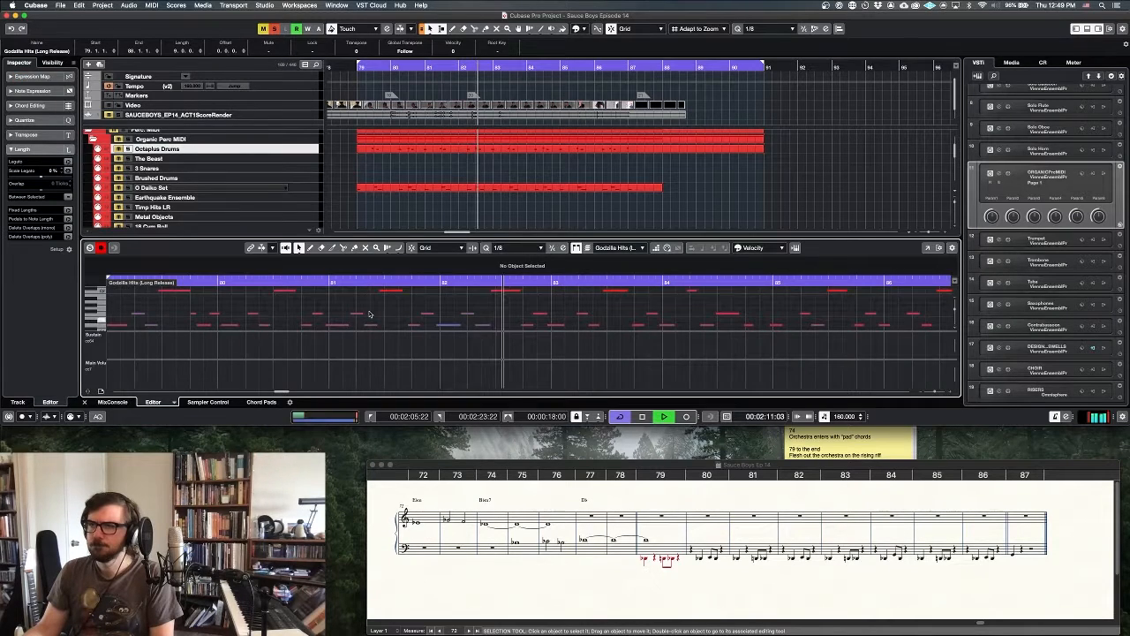
key(space)
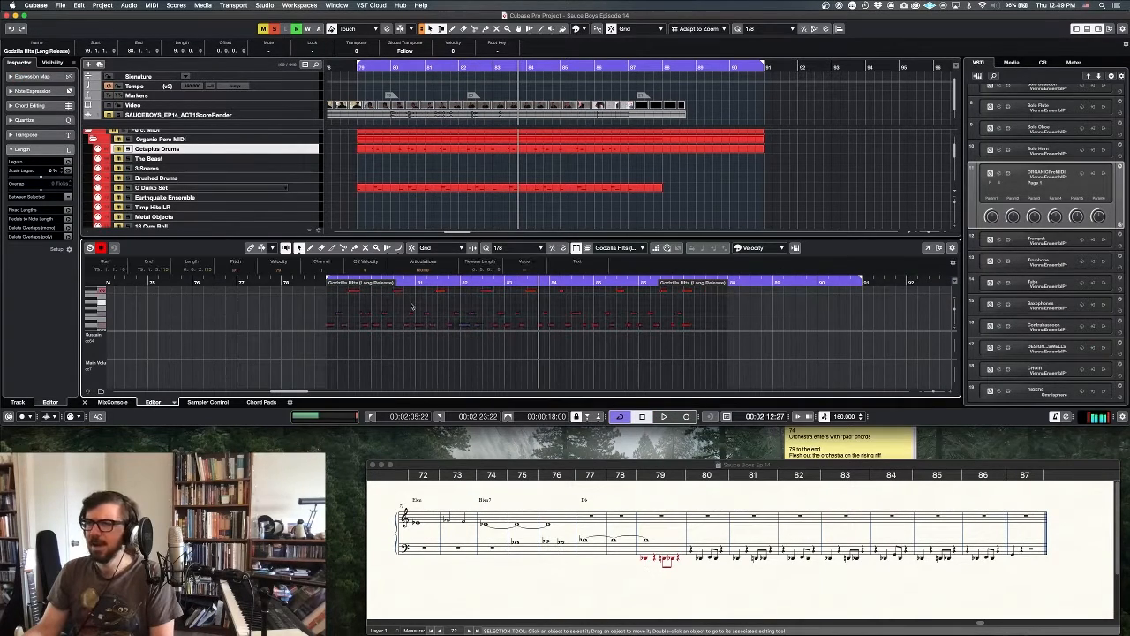
drag(344, 291, 684, 300)
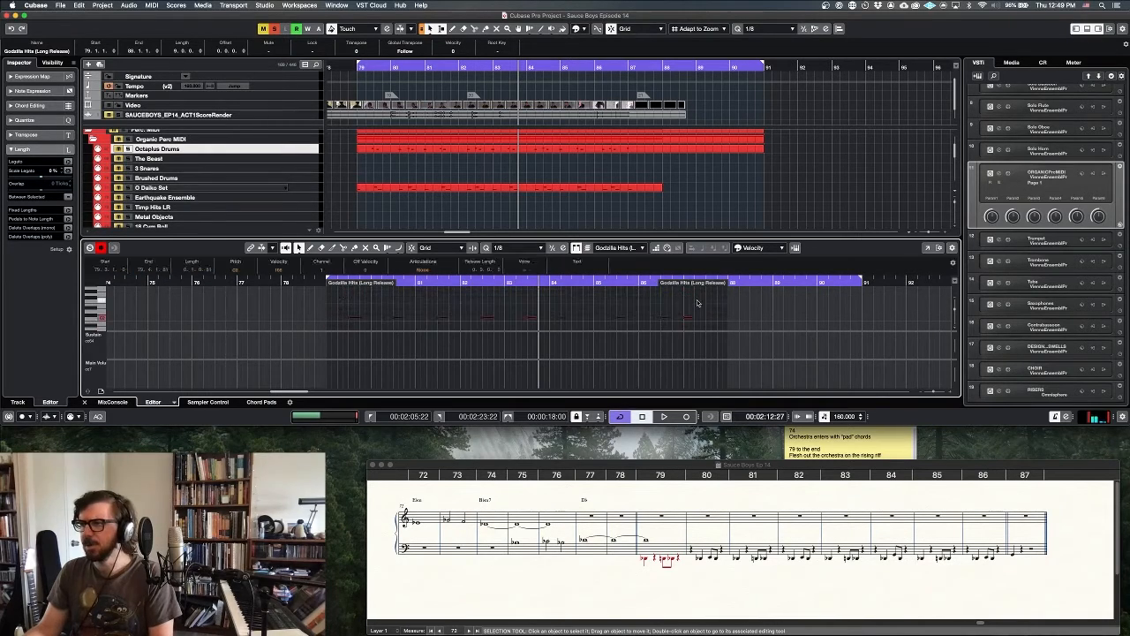
key(space)
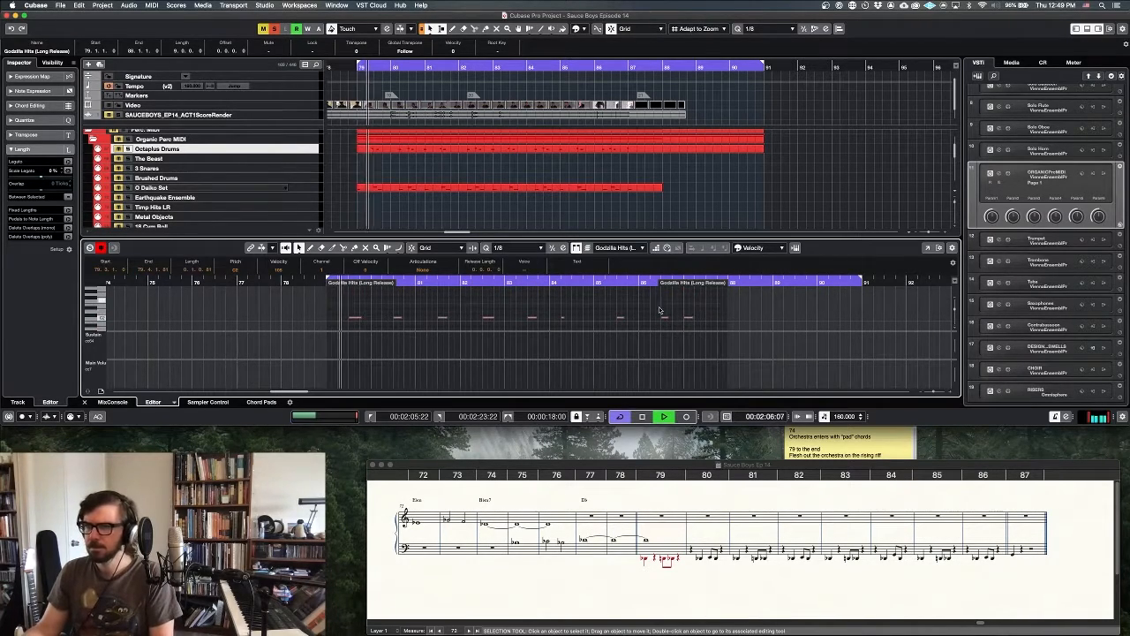
scroll(591, 312, down, 1)
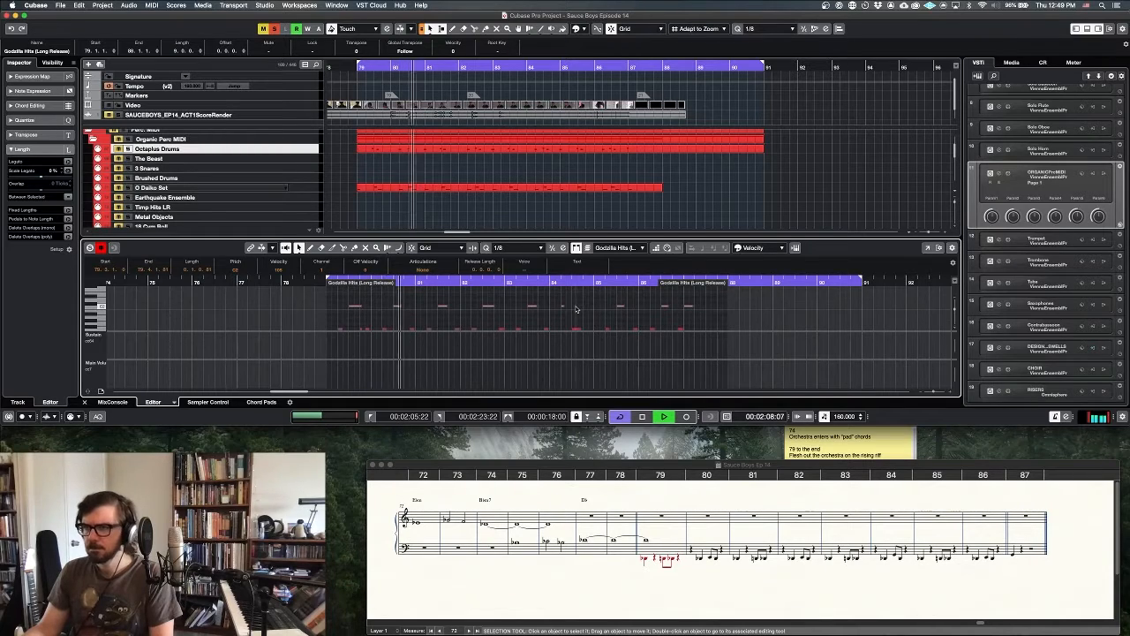
scroll(530, 309, down, 1)
scroll(484, 309, down, 1)
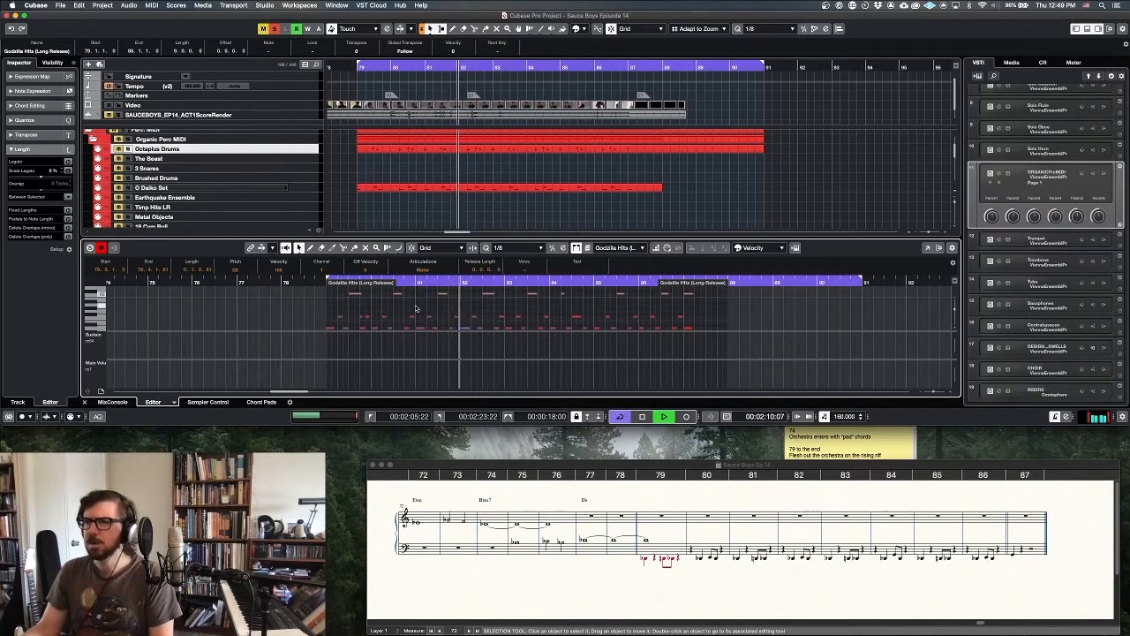
key(space)
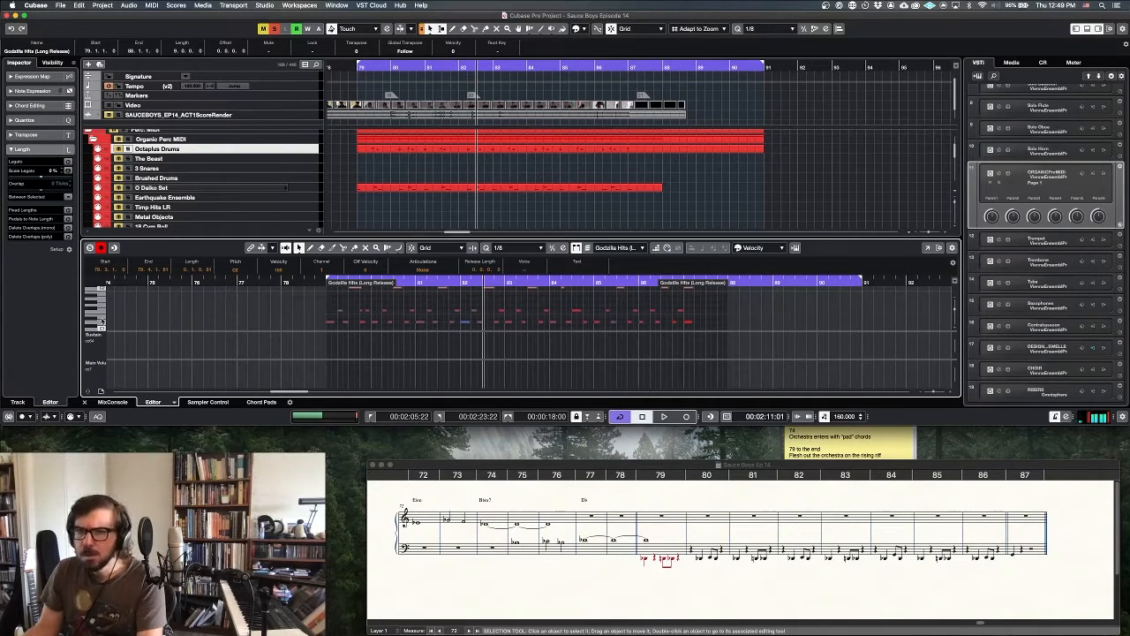
click(336, 314)
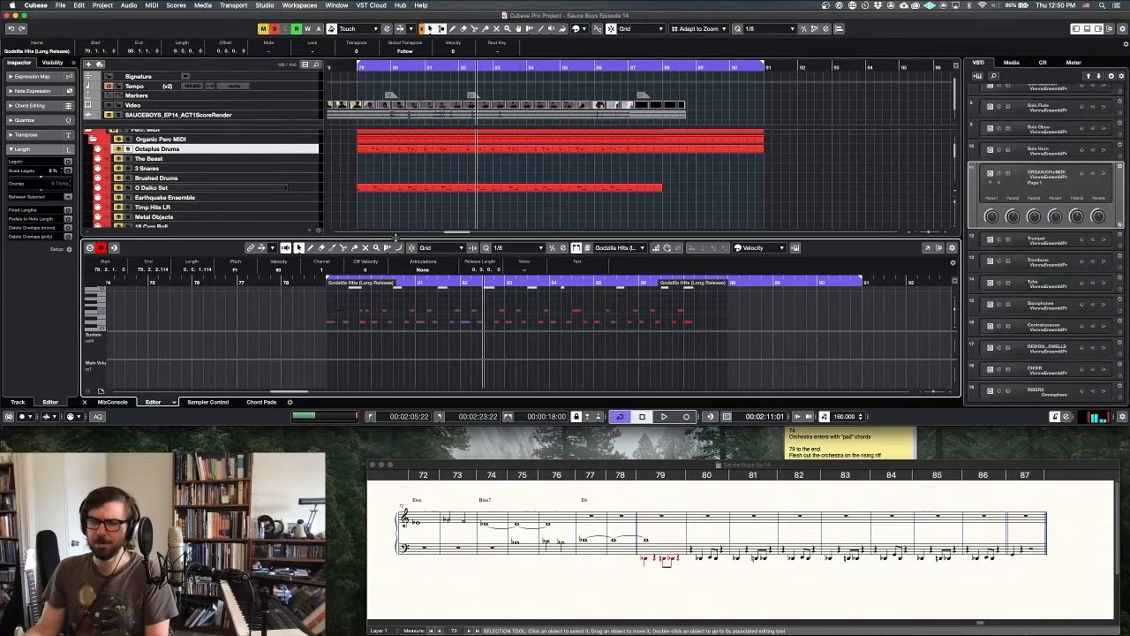
Delete the moved Godzilla Hits part and record the riff anew on the Godzilla Hits (Short Release) track from bar 79.
key(Return)
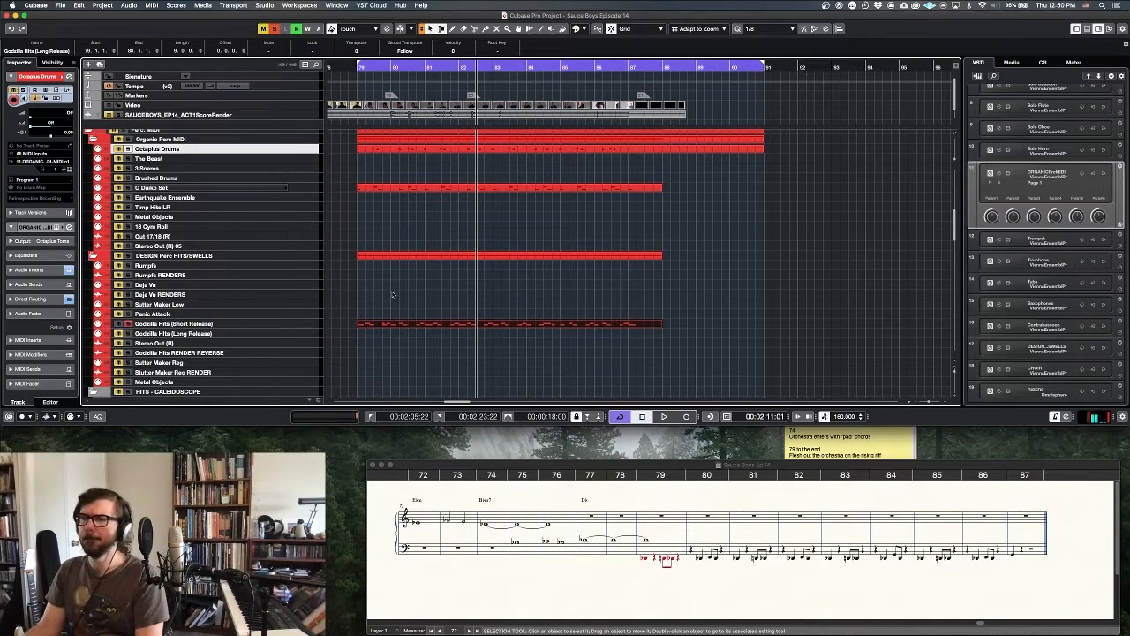
key(Delete)
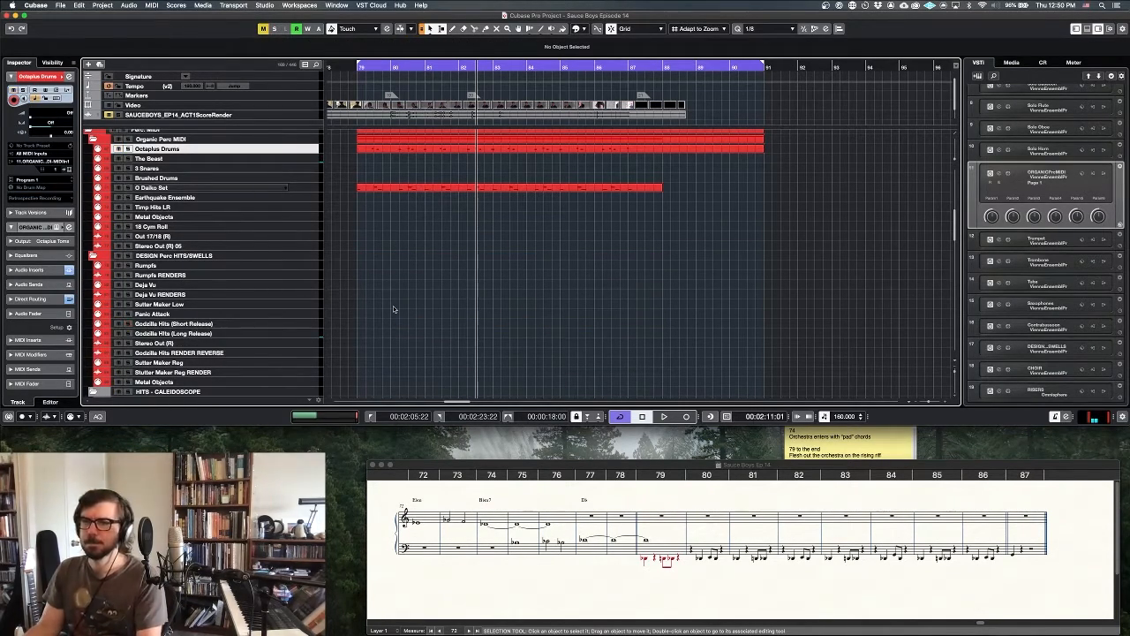
click(299, 324)
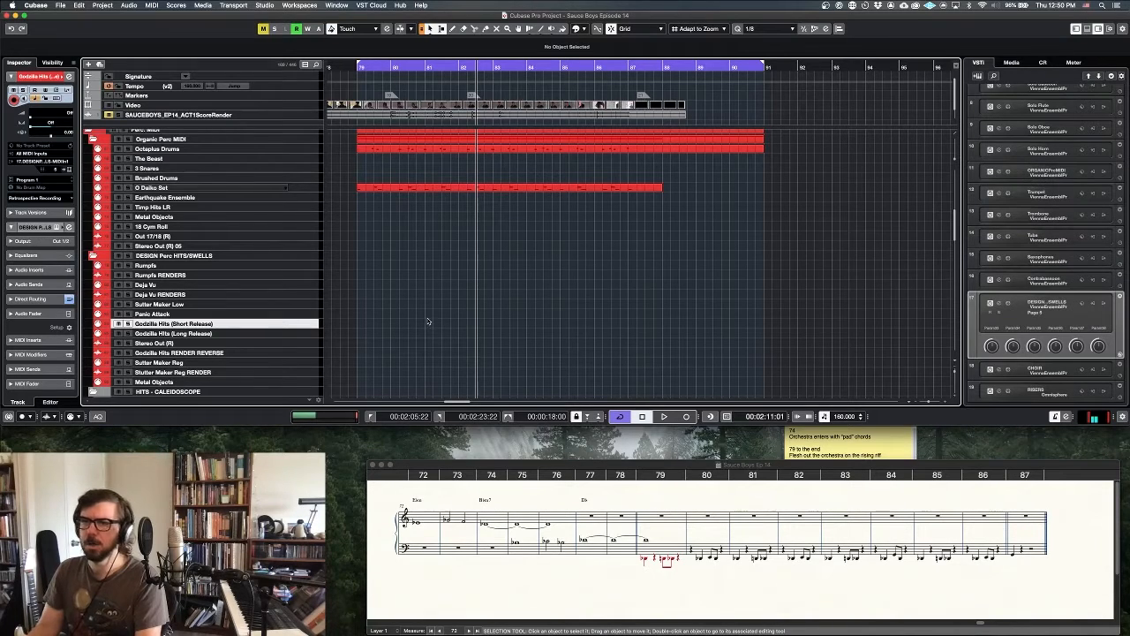
key(KP_Multiply)
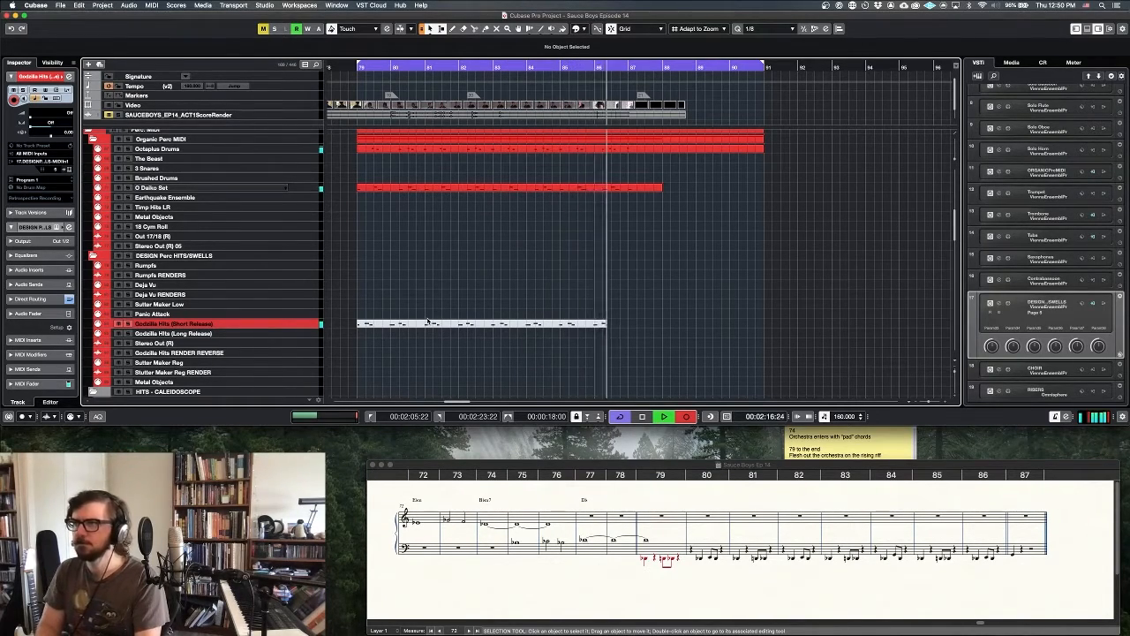
key(space)
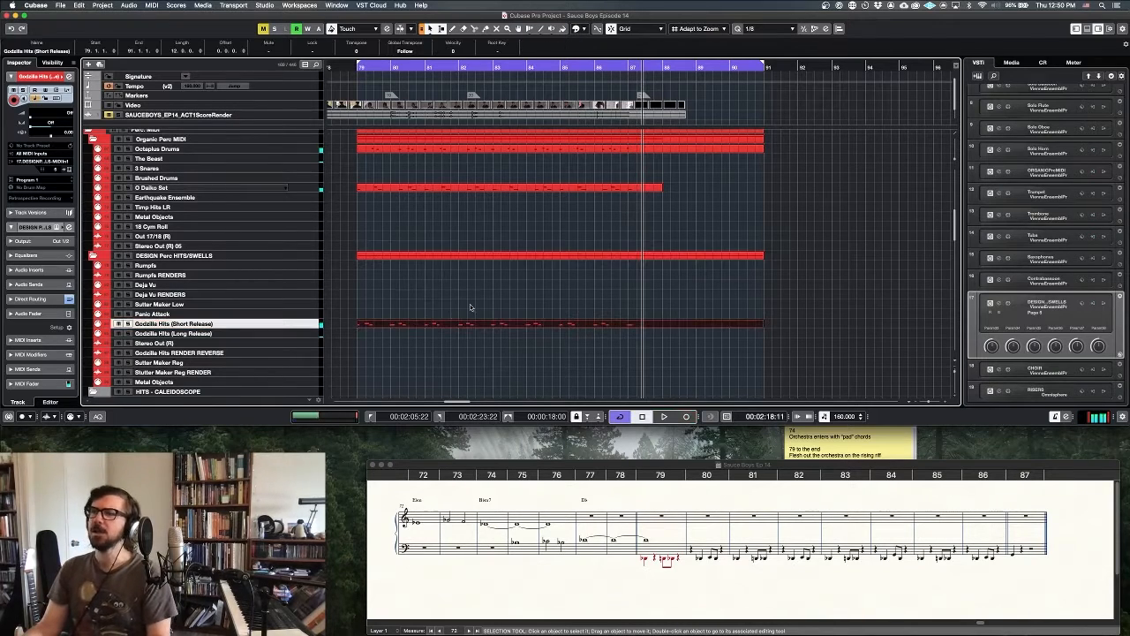
With the Perc. MIDI folder soloed, open the Octaplus Drums, O Daiko Set and Godzilla Hits parts together for editing and select all their notes.
drag(403, 358, 483, 150)
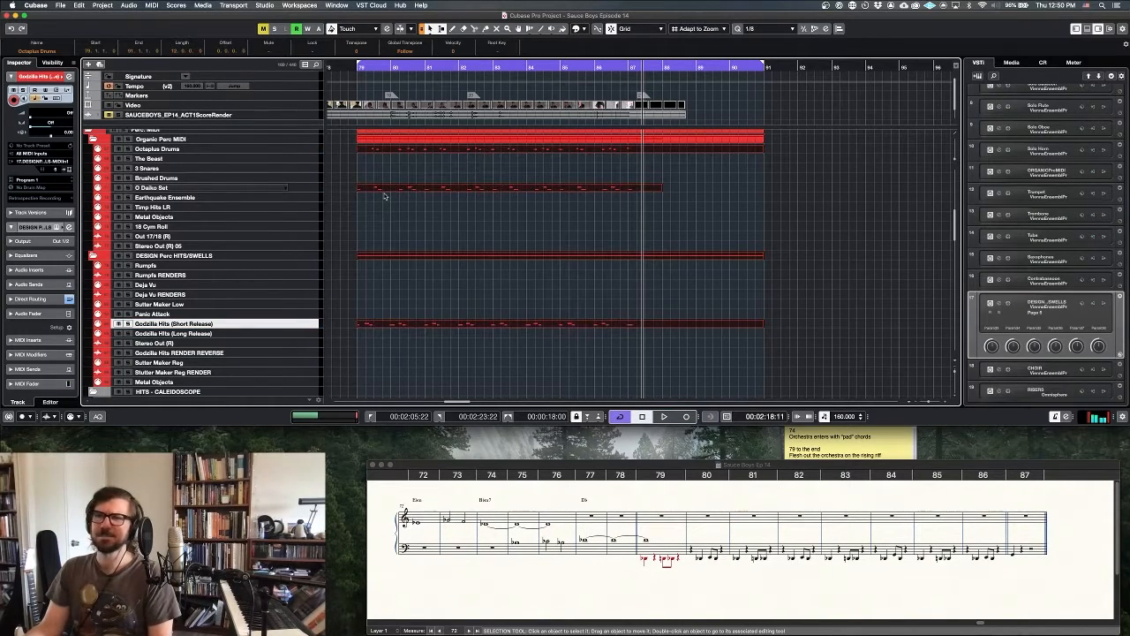
scroll(150, 132, up, 1)
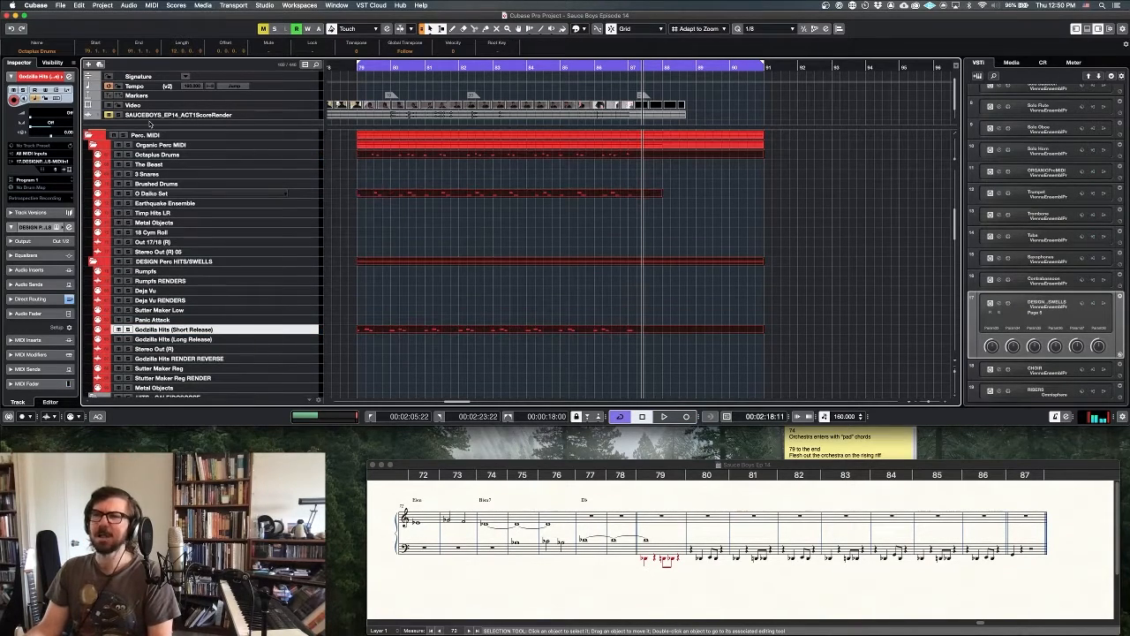
double_click(380, 157)
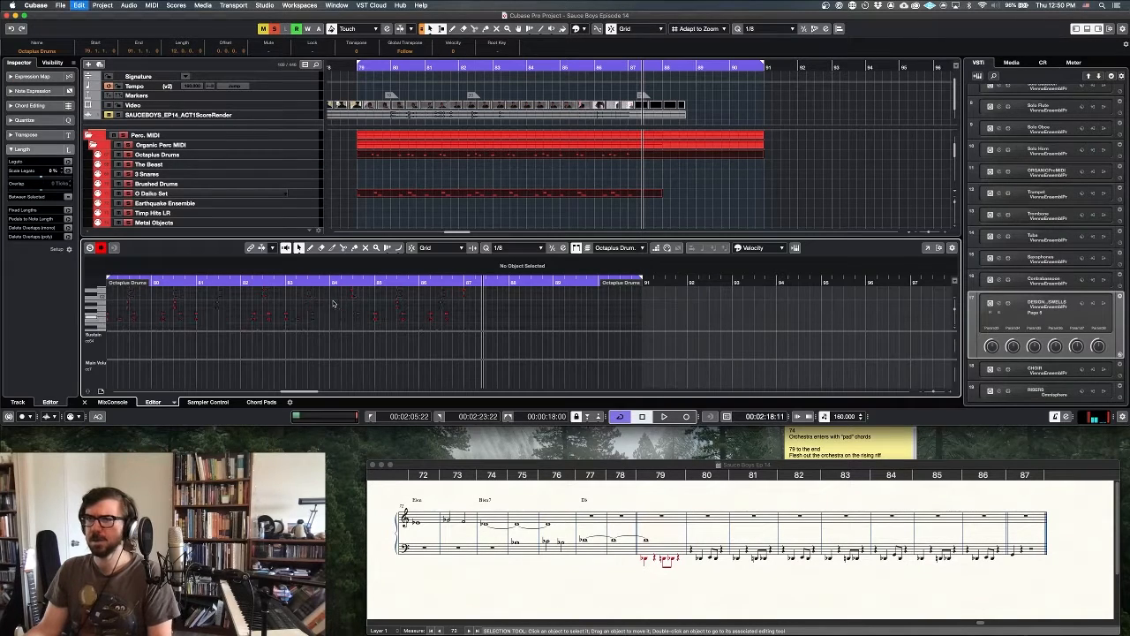
key(super+a)
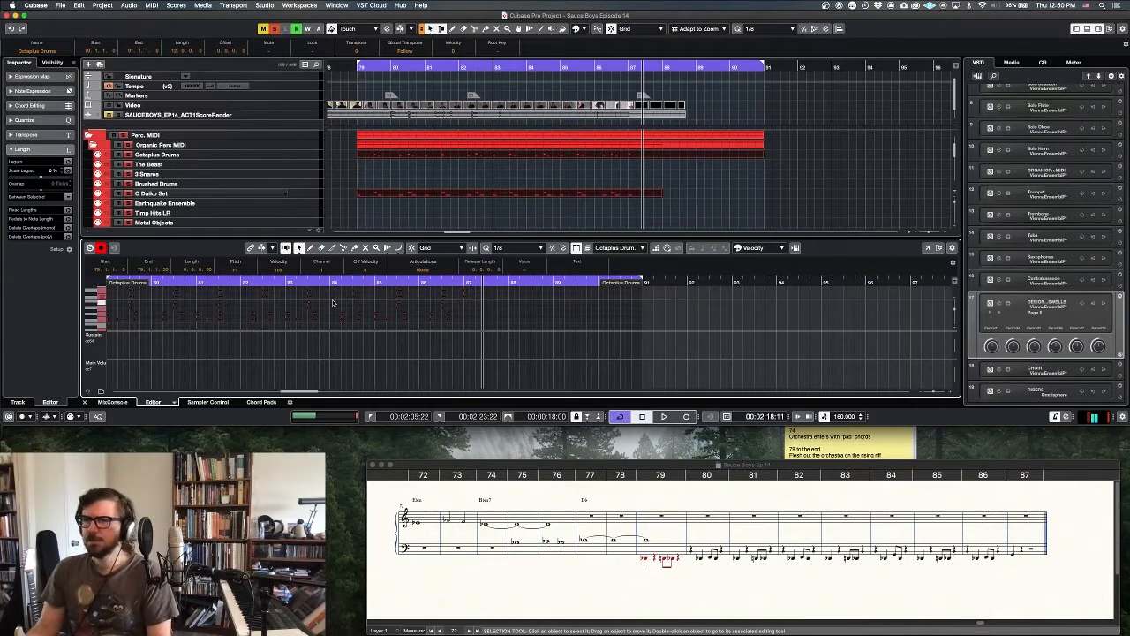
Play back the soloed percussion parts from bar 79, closing the note editor and clearing the part selection.
key(space)
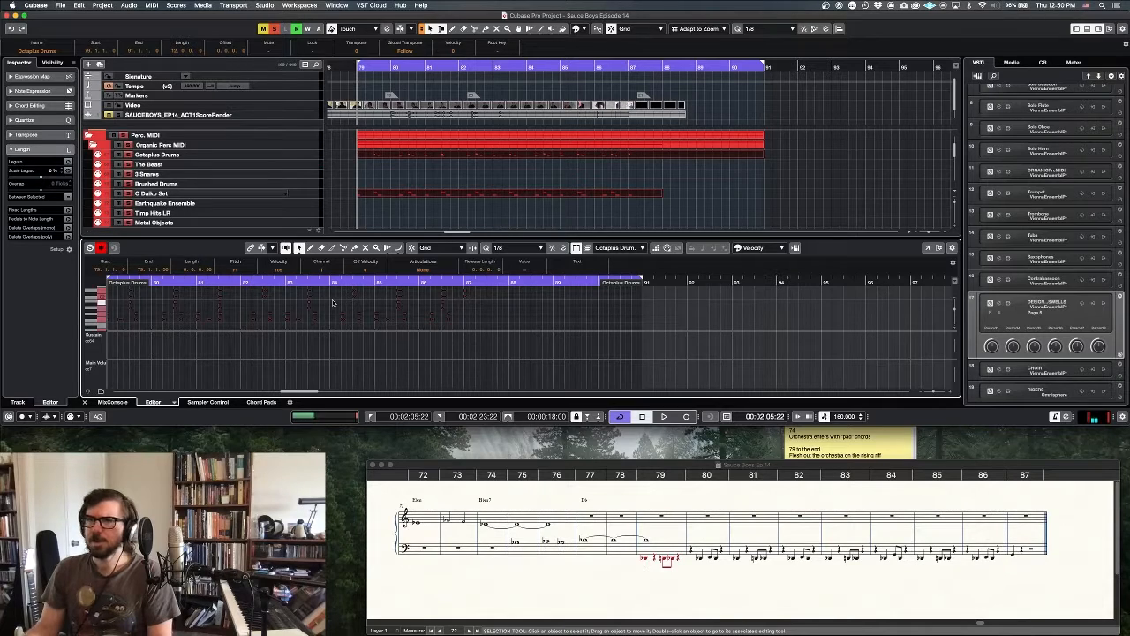
key(space)
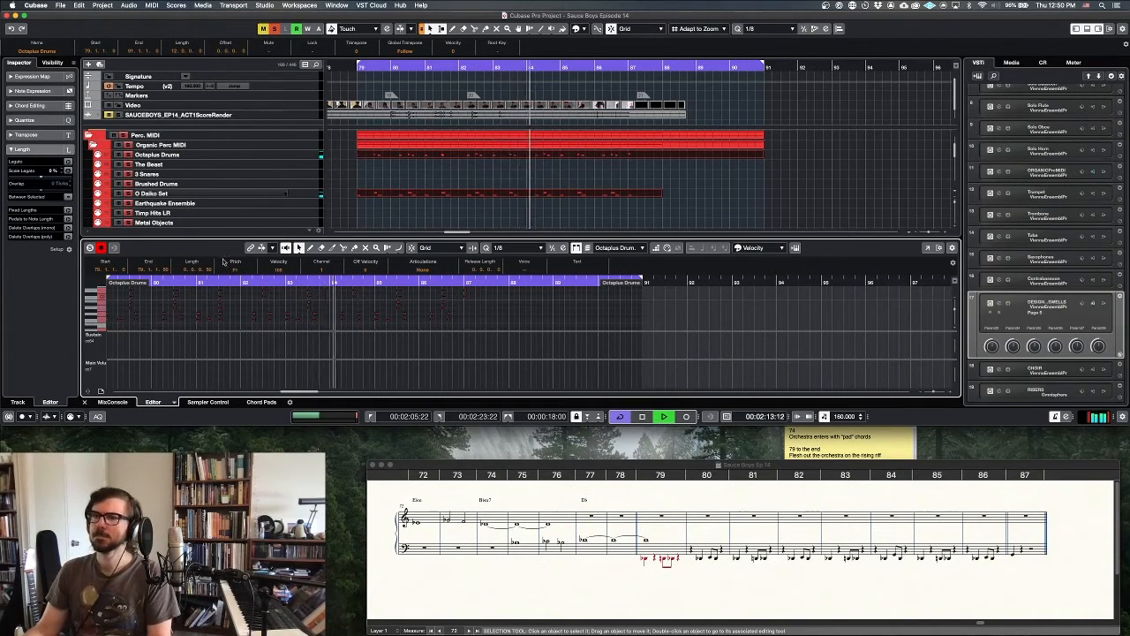
key(Return)
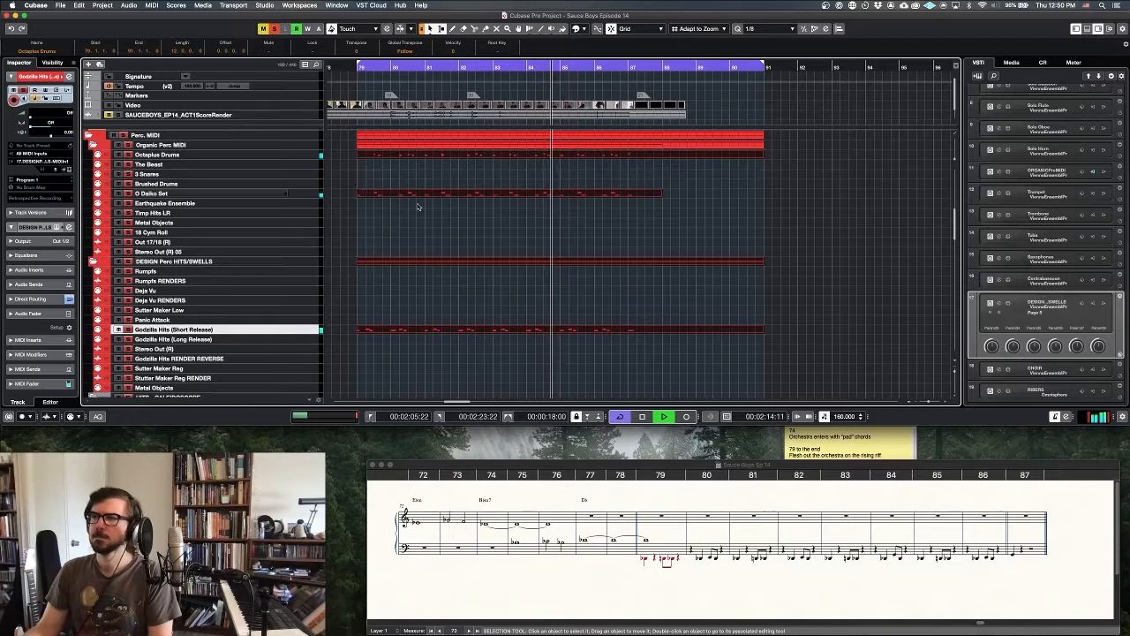
click(476, 220)
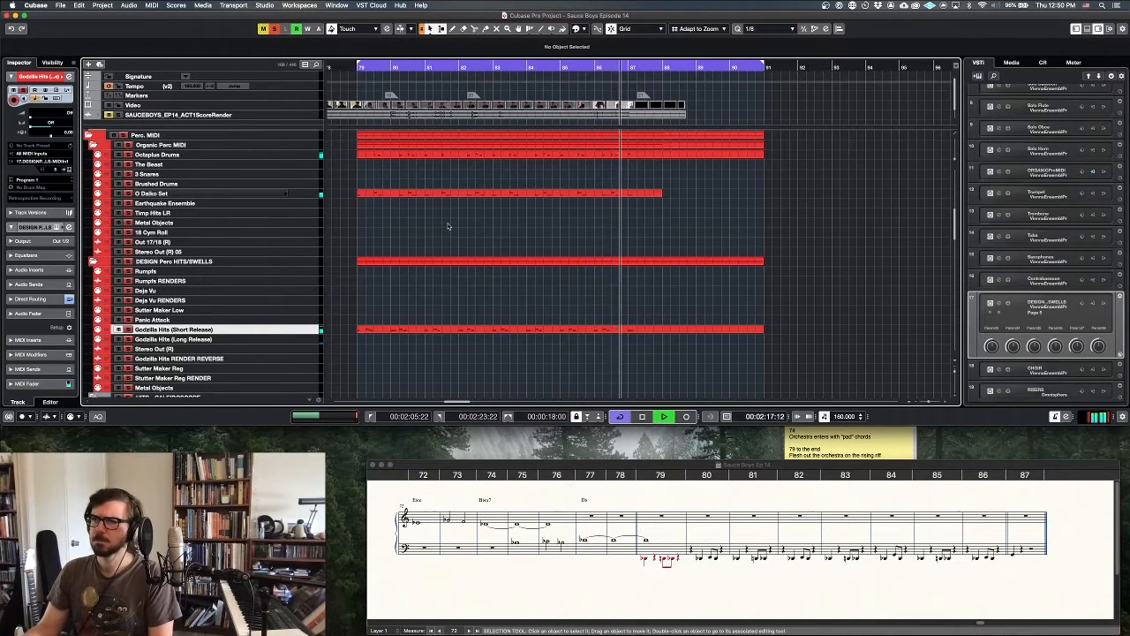
key(space)
key(KP_1)
key(space)
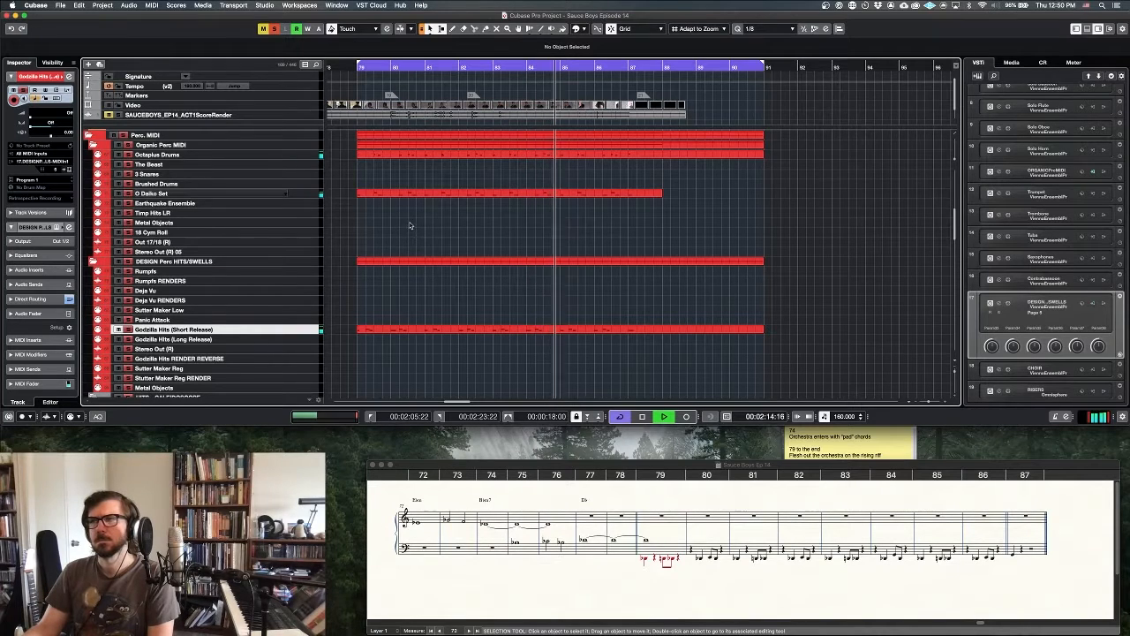
key(space)
Select The Beast track in Organic Perc MIDI and record a steady percussion rhythm on it from bar 79 to bar 87.
click(303, 173)
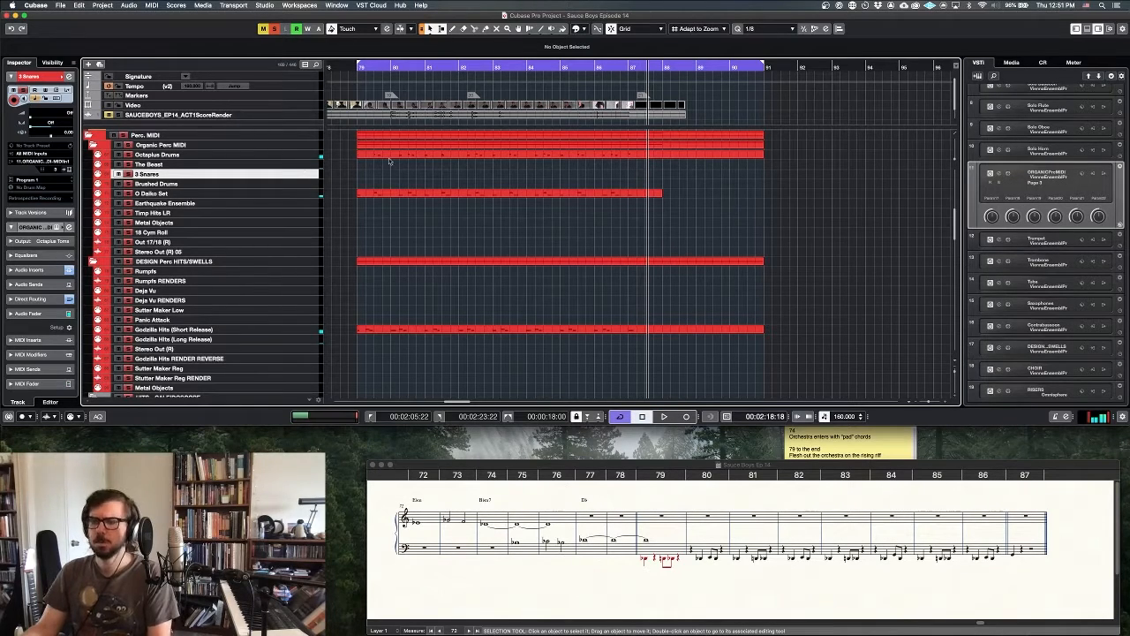
key(Up)
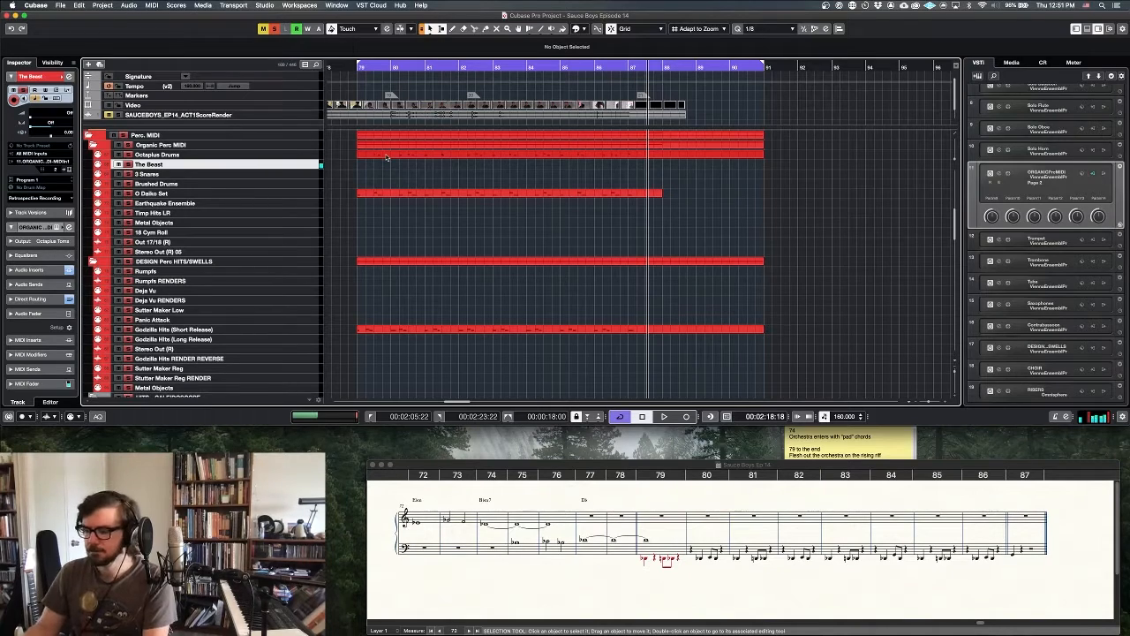
key(KP_Multiply)
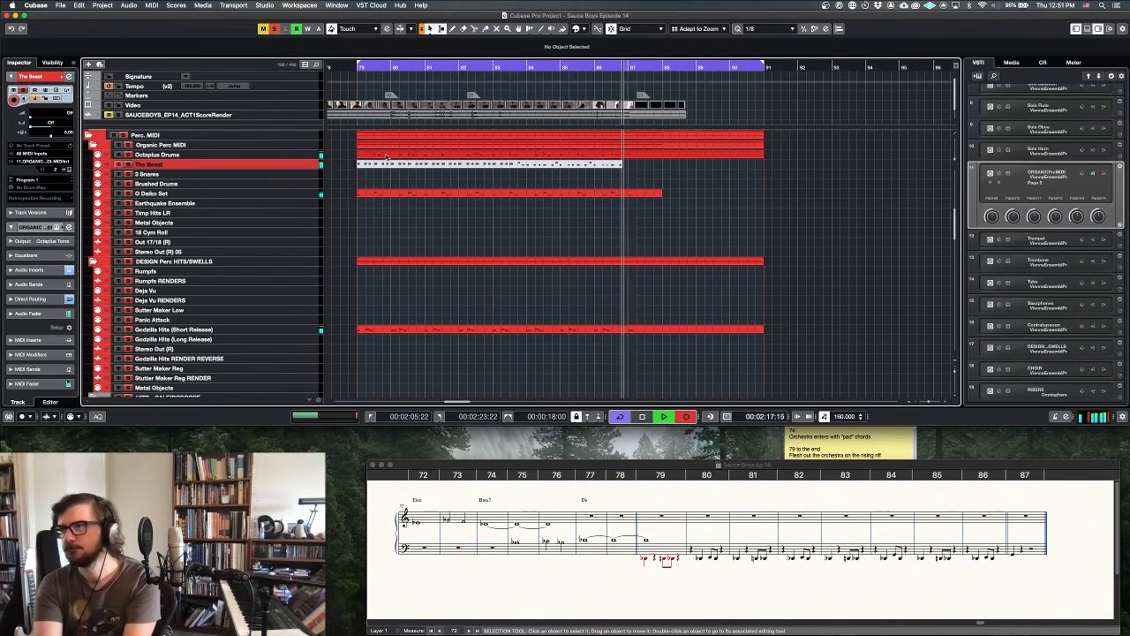
key(space)
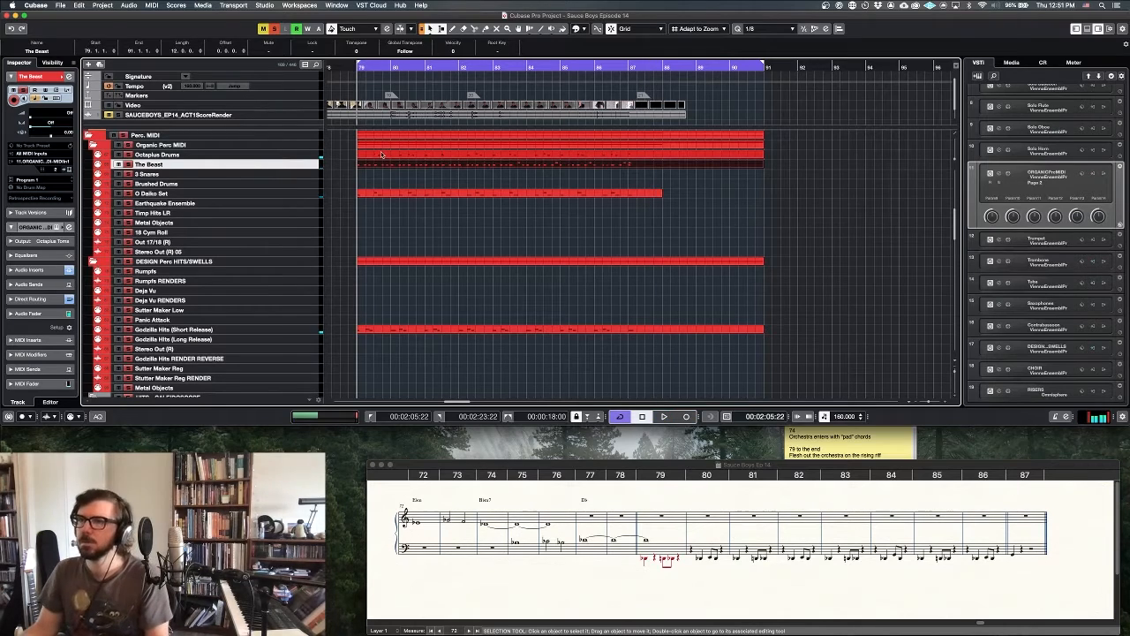
Open The Beast part in the Key Editor, select all its notes and play back its opening from bar 79.
double_click(392, 165)
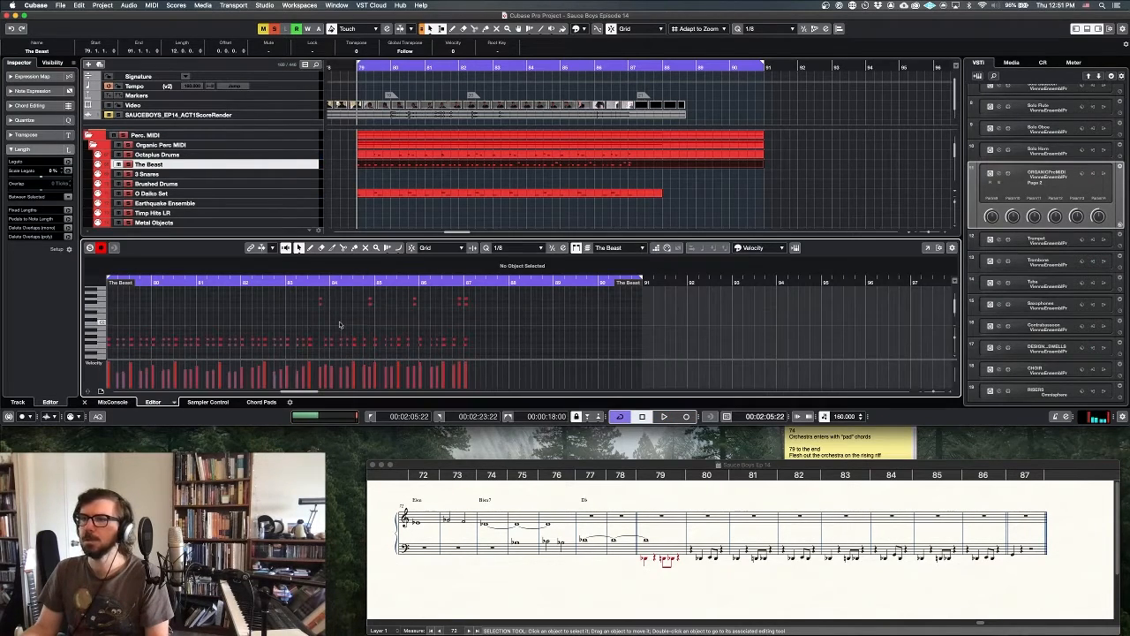
key(super+a)
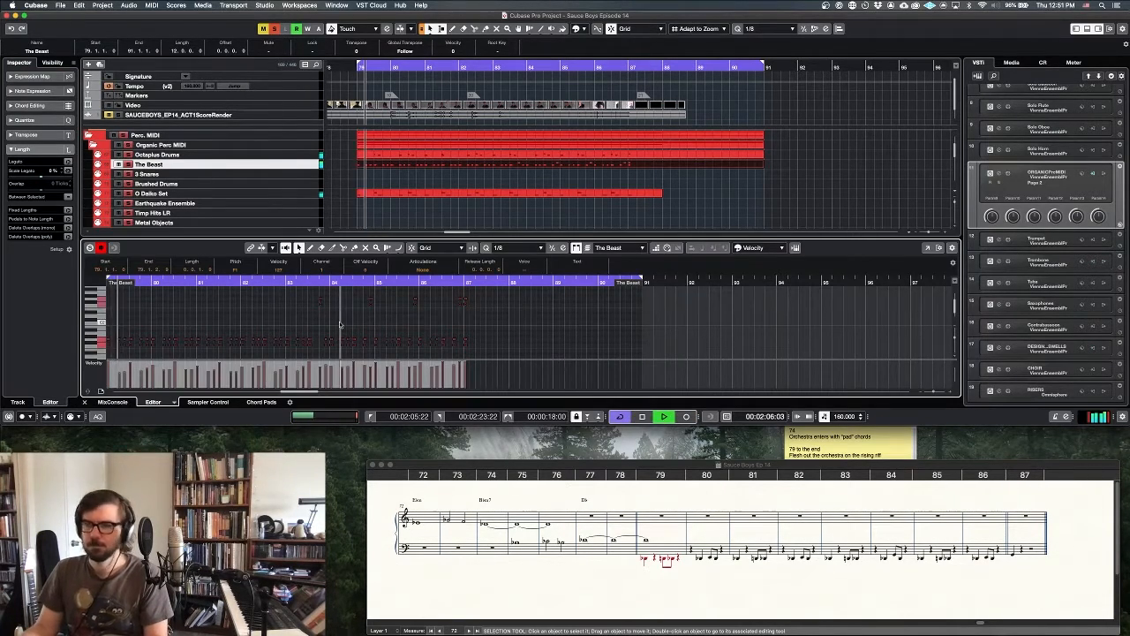
key(Return)
key(space)
click(444, 311)
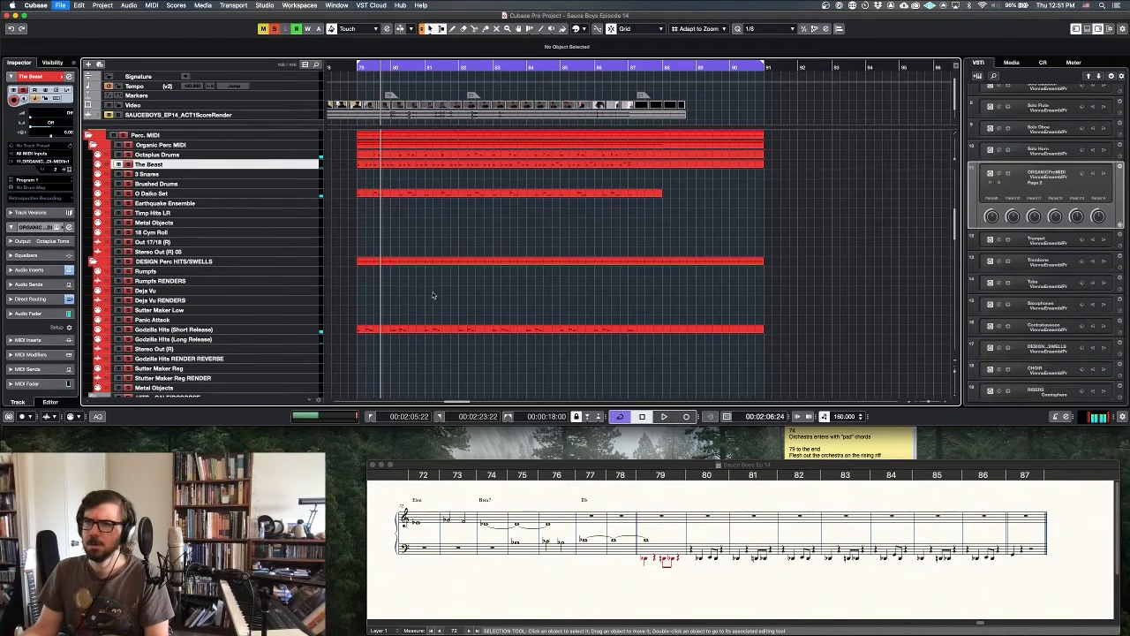
Select the Earthquake Ensemble track in Organic Perc MIDI and record a percussion rhythm on it from bar 79 to bar 87.
scroll(433, 295, down, 5)
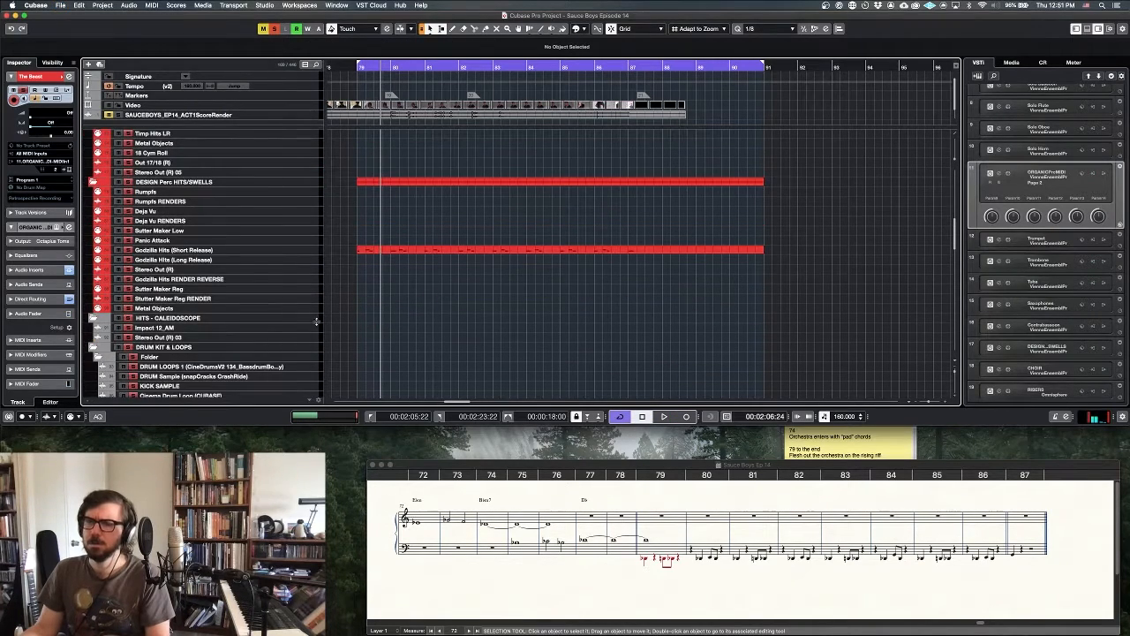
scroll(317, 321, down, 5)
scroll(253, 214, up, 9)
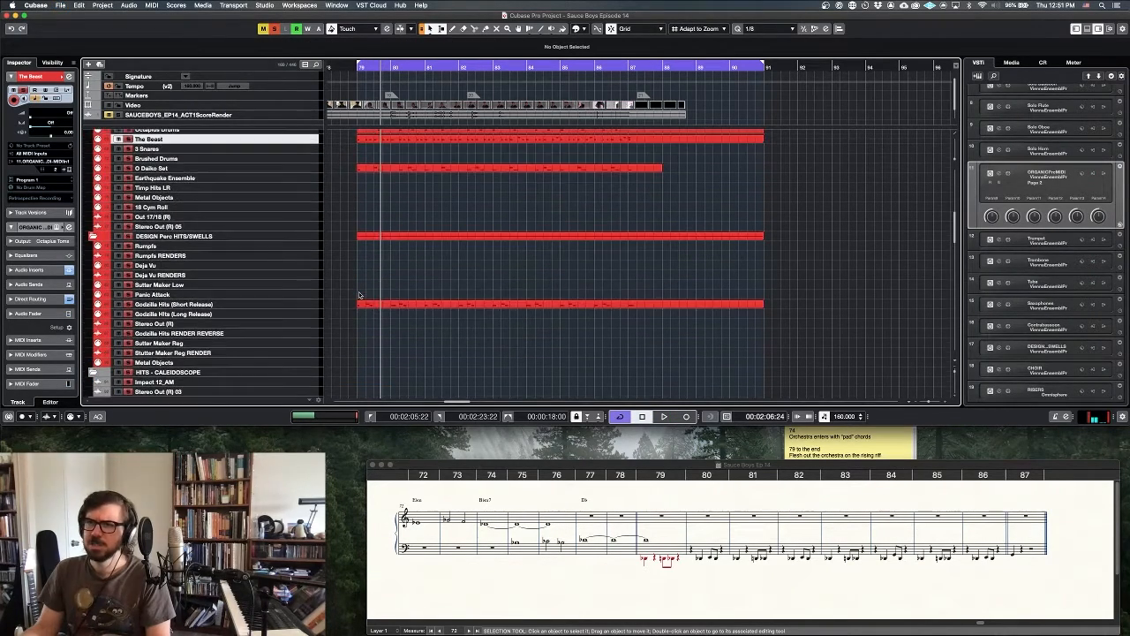
click(316, 199)
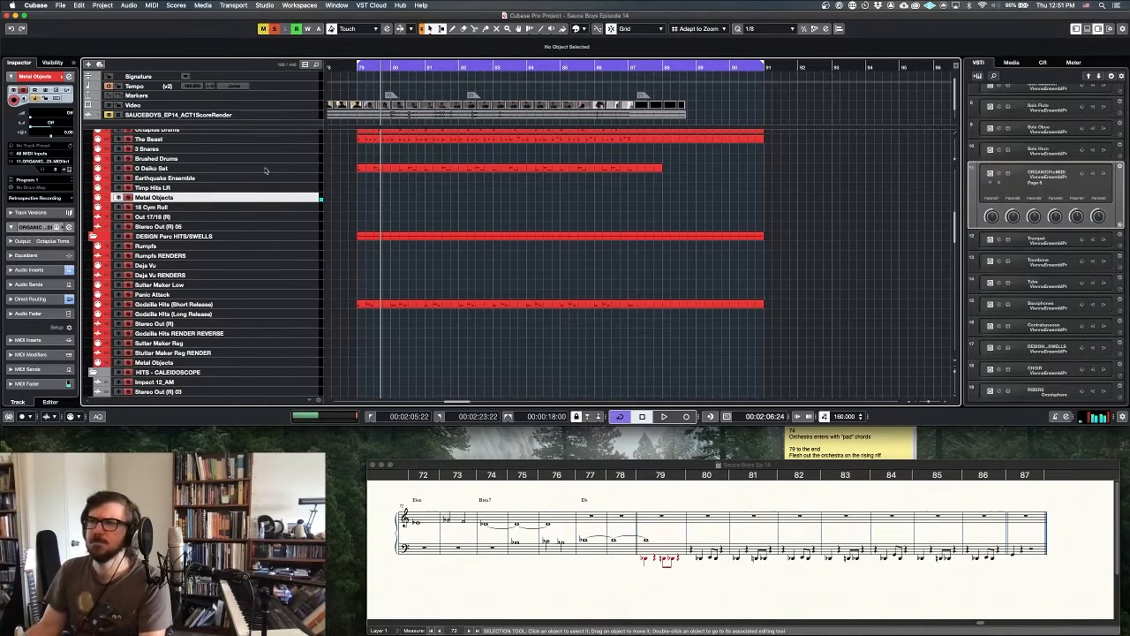
click(310, 180)
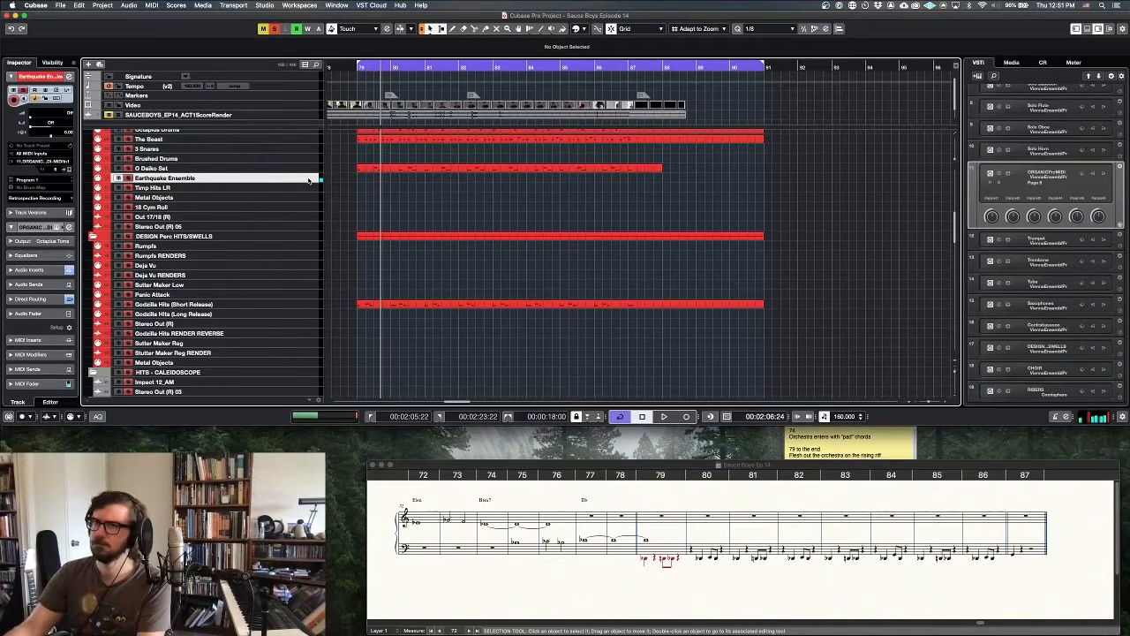
key(KP_Multiply)
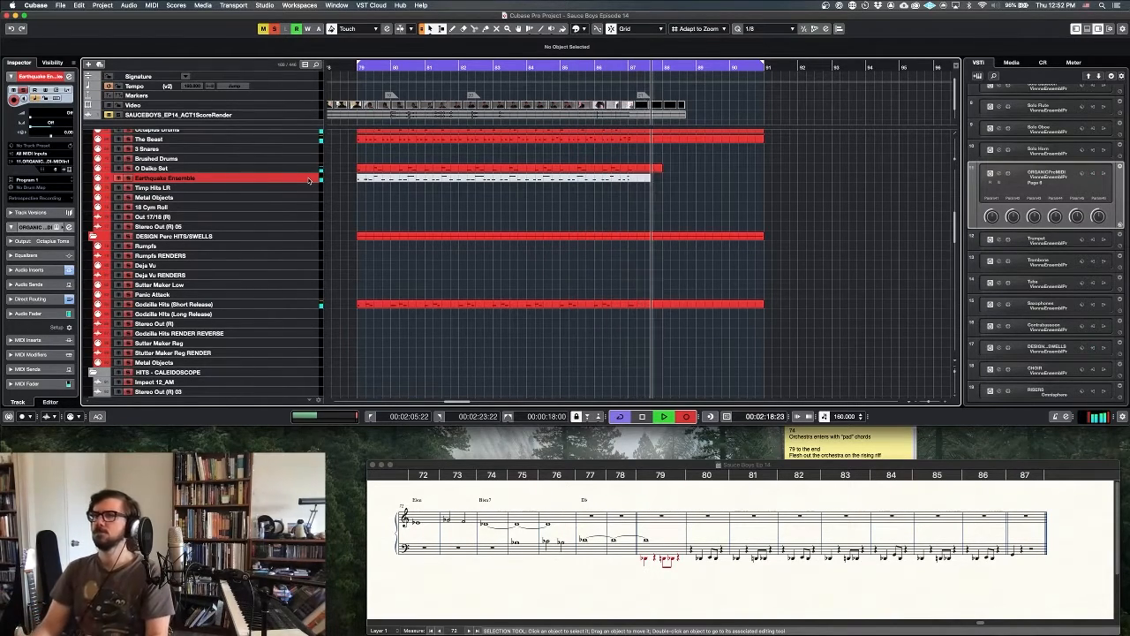
key(space)
Open the Earthquake Ensemble part in the Key Editor, select all its notes, and clear the part selection in the project.
double_click(369, 178)
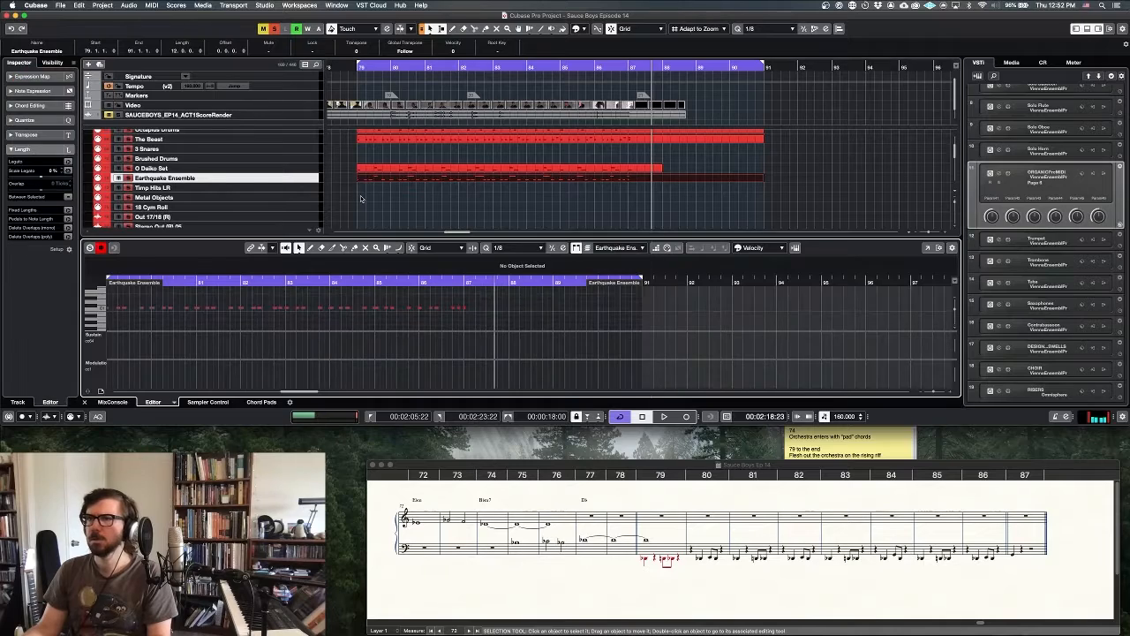
key(super+a)
click(358, 199)
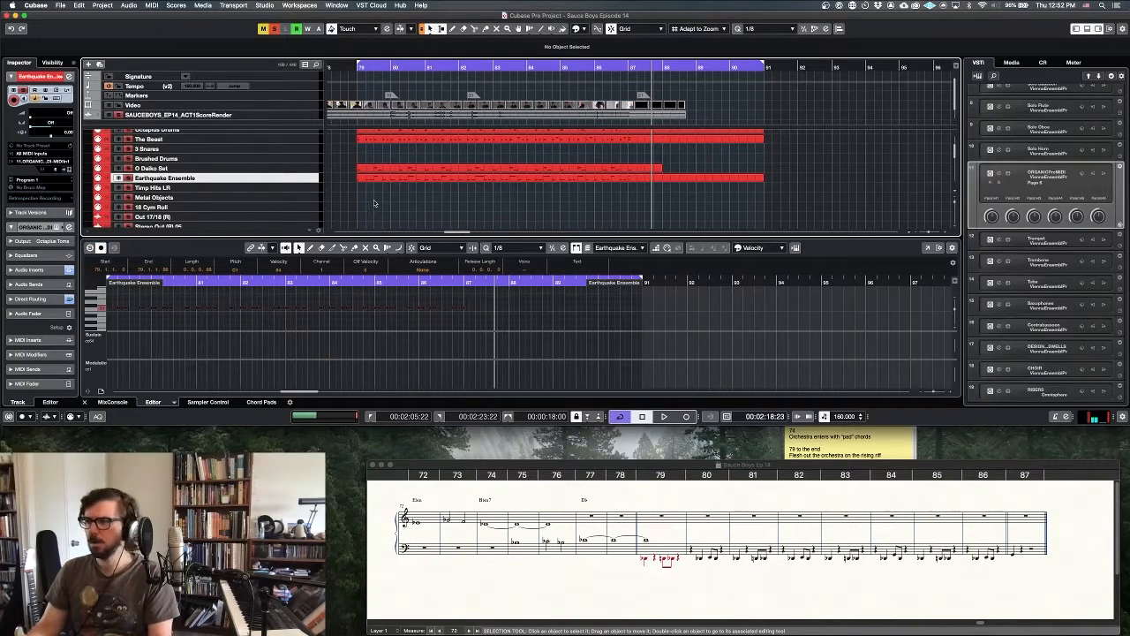
Show the video player and play back the soloed percussion against the picture from bar 79 to the end of the riff.
key(F8)
key(KP_1)
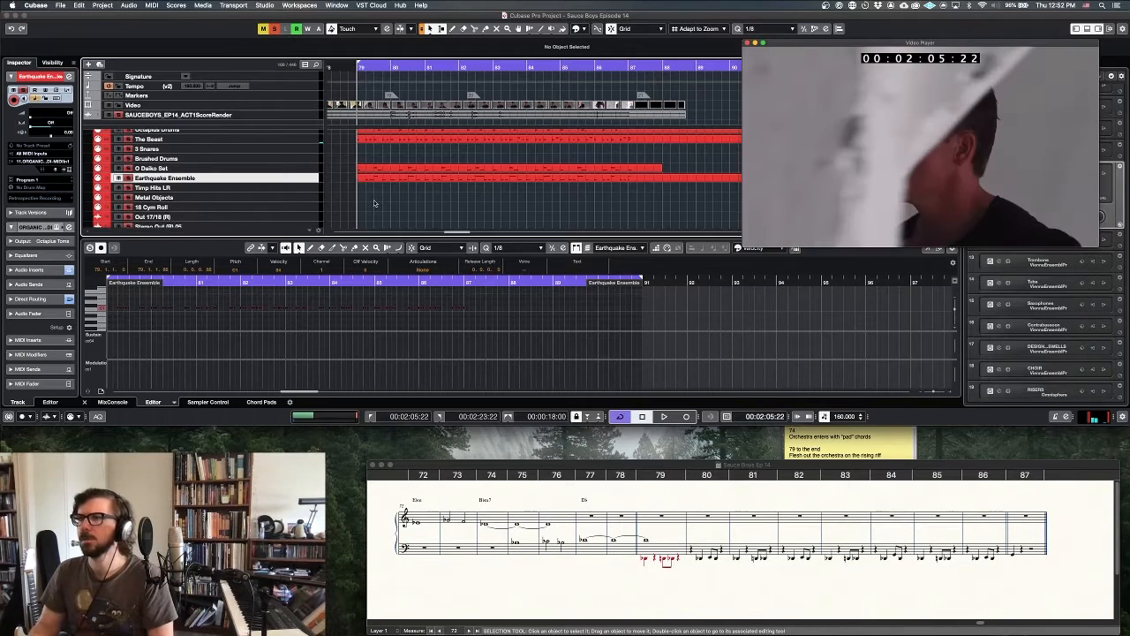
key(space)
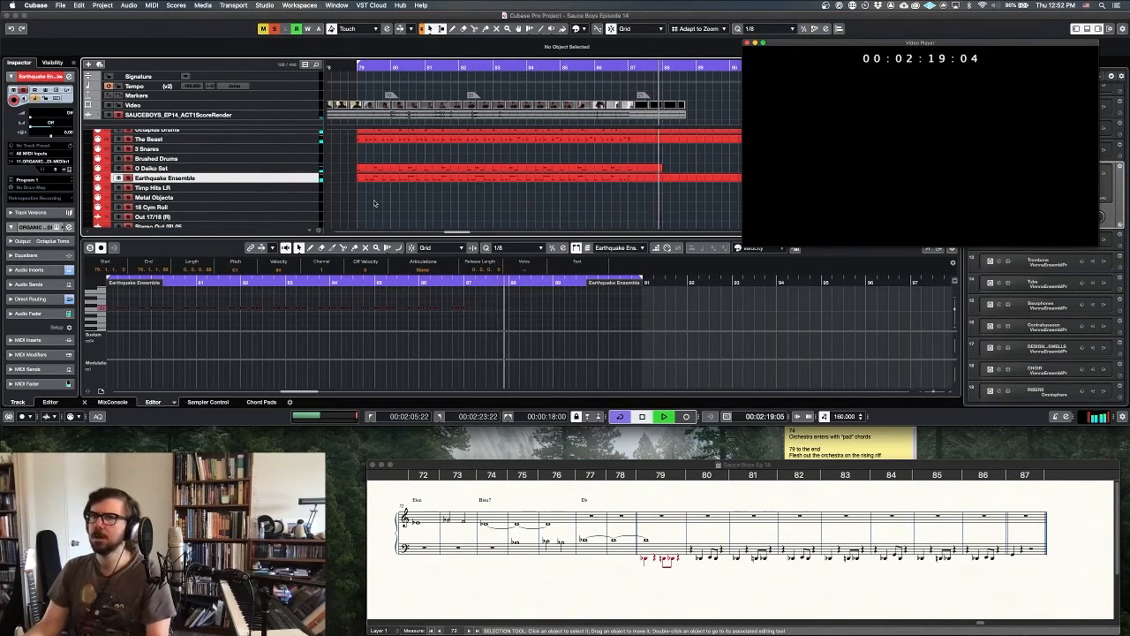
key(space)
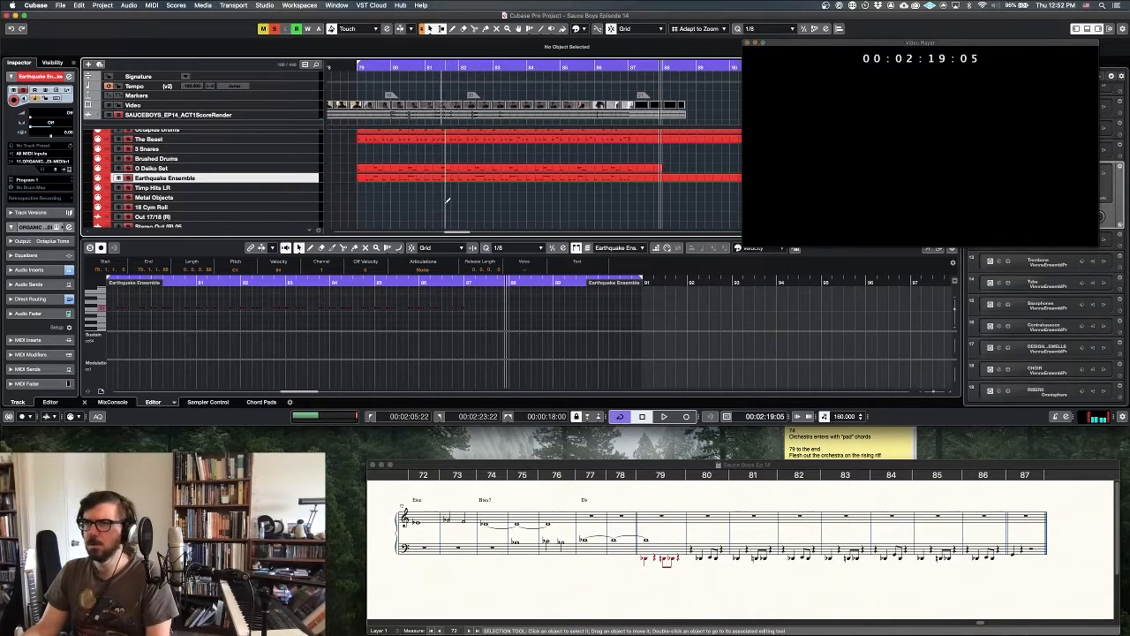
Close the note editor and deactivate all solo states so the whole arrangement is audible.
key(alt+super+b)
scroll(409, 220, up, 3)
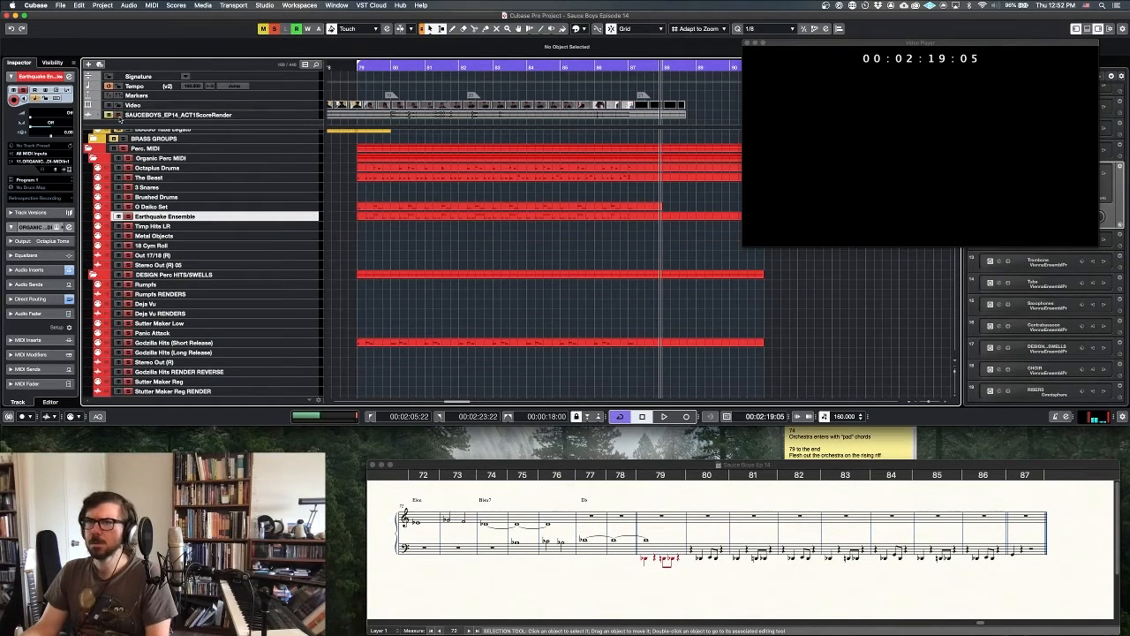
scroll(404, 262, up, 5)
click(273, 29)
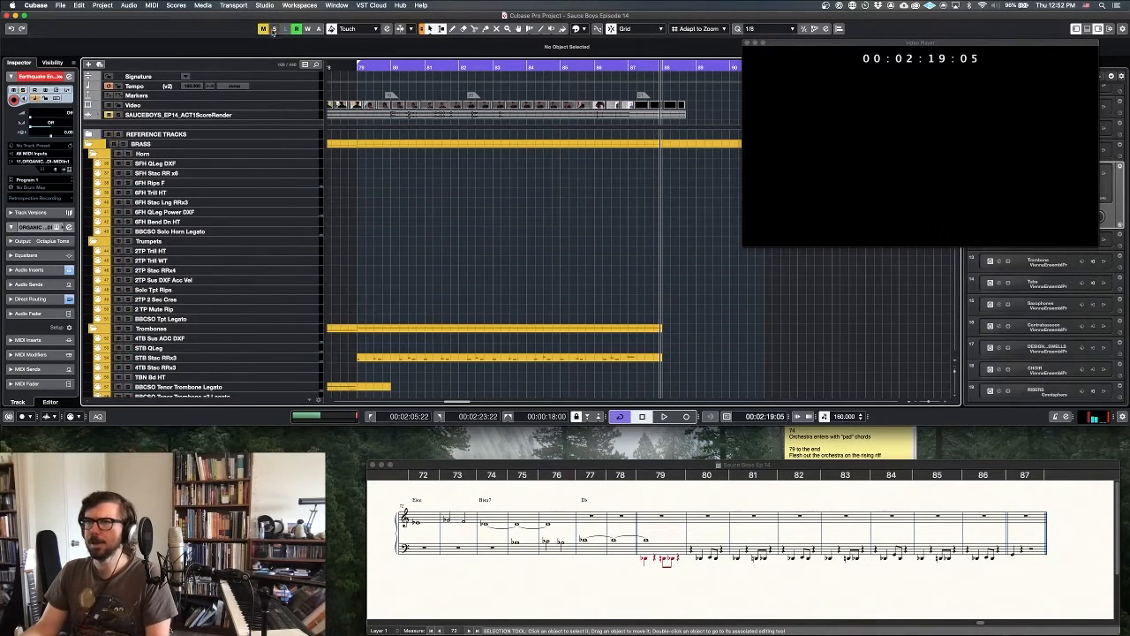
Select the 10Vcl Spiccato RR x6 track in the Cellos folder and record the riff on it from bar 79 to bar 87.
scroll(401, 270, down, 6)
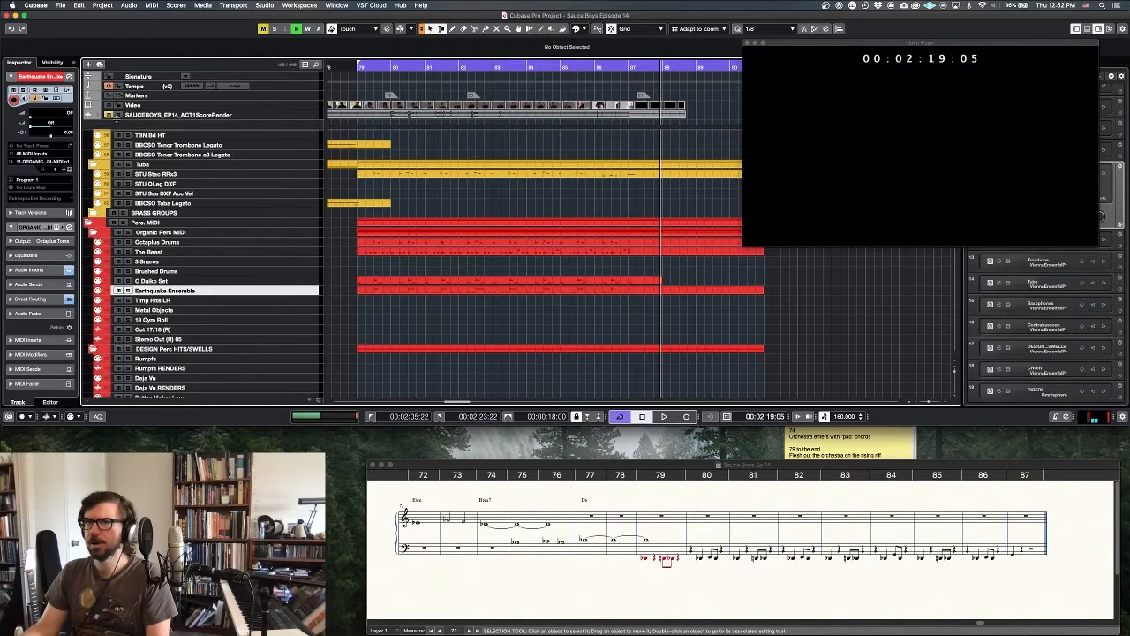
scroll(429, 329, down, 5)
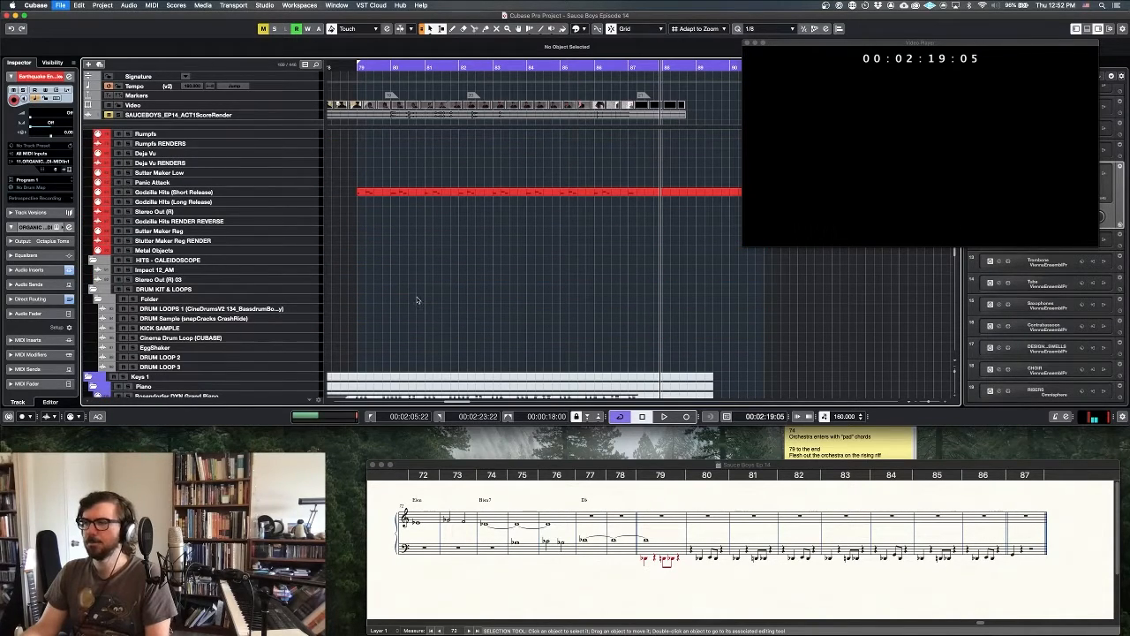
scroll(418, 300, down, 15)
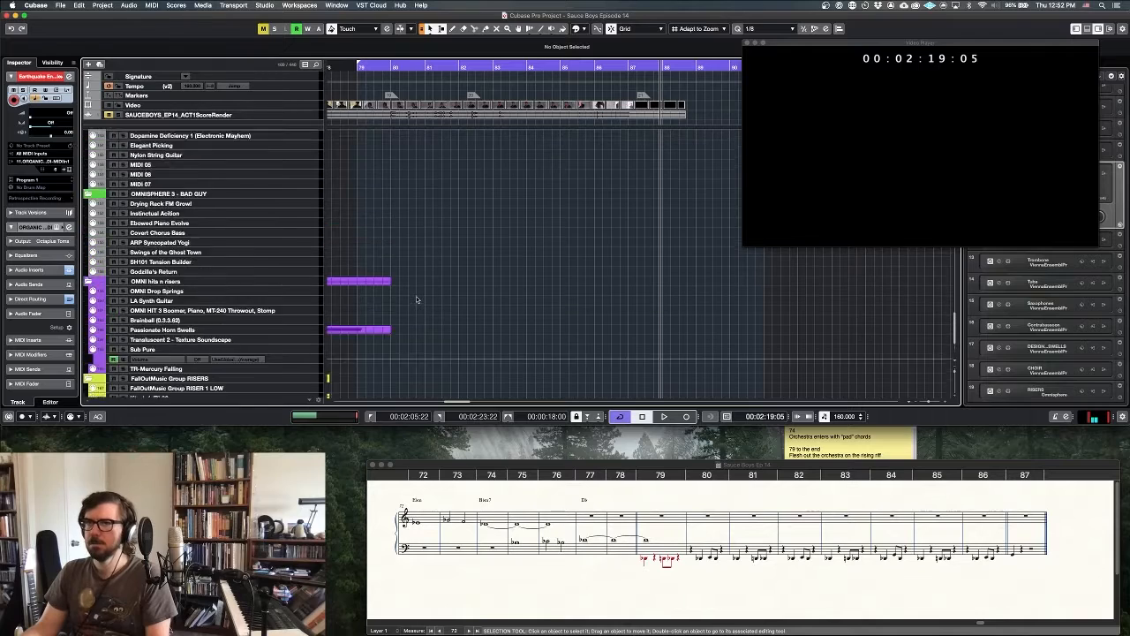
scroll(416, 300, down, 20)
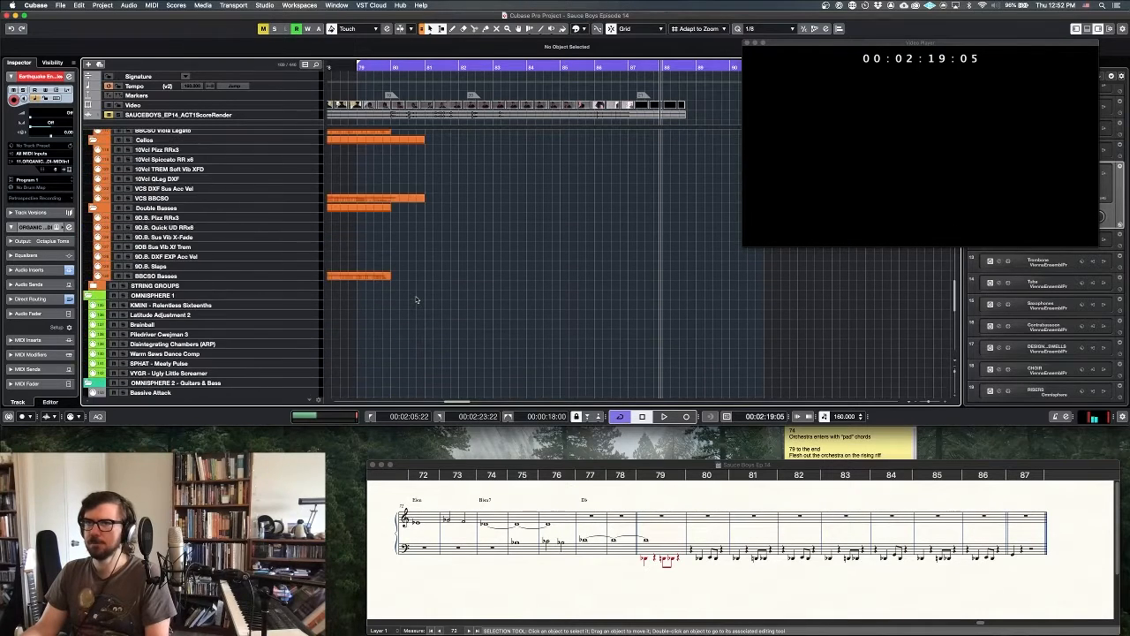
scroll(380, 297, down, 1)
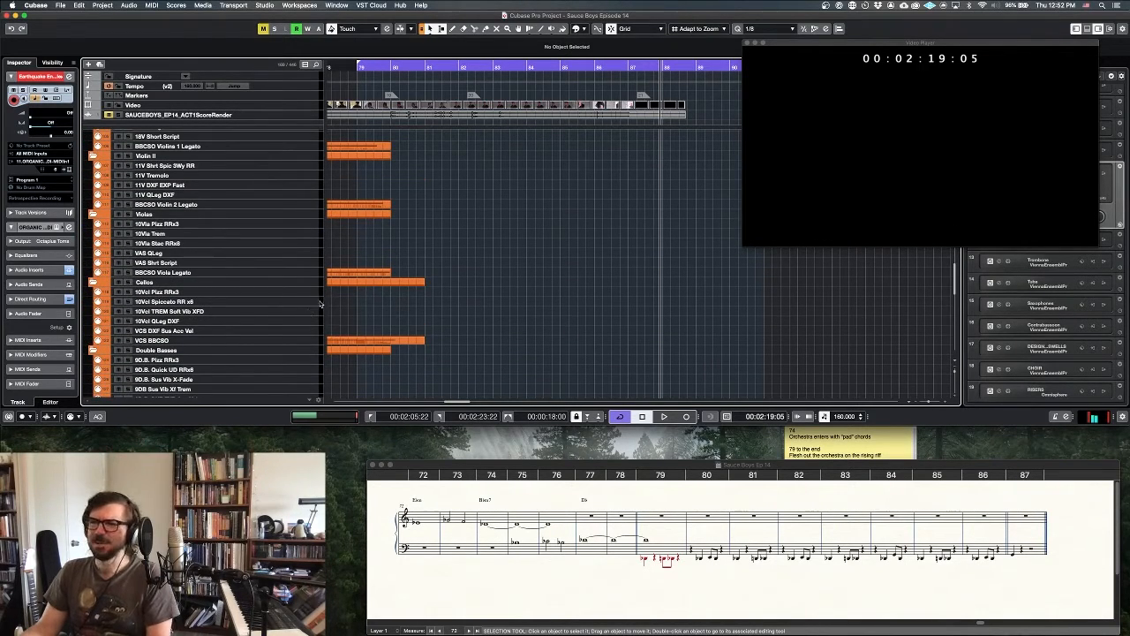
click(488, 302)
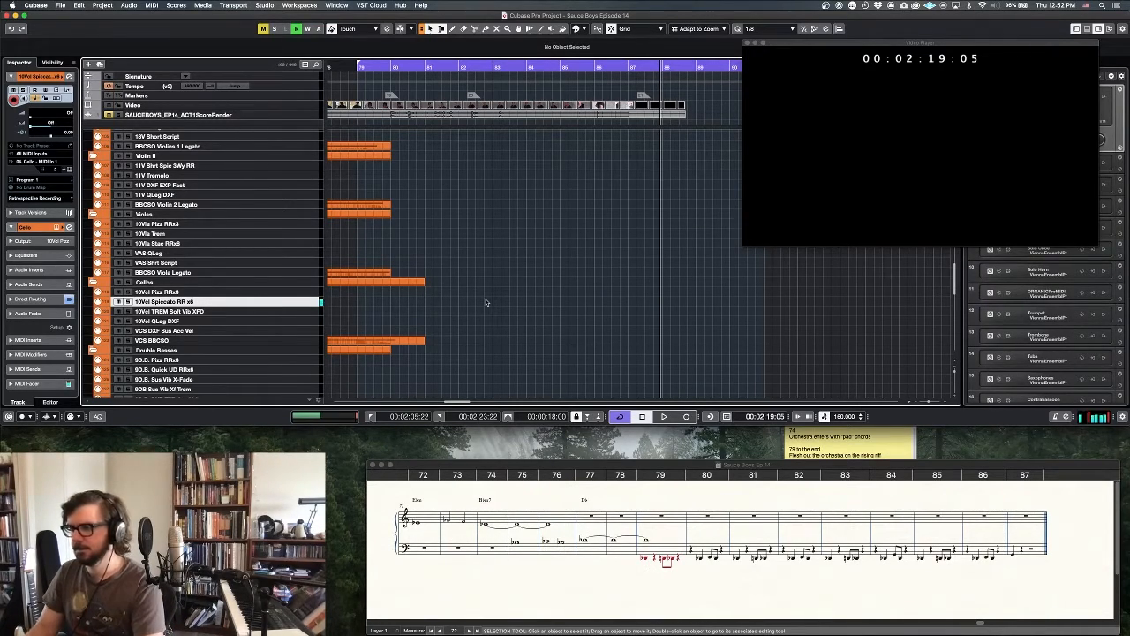
key(KP_Multiply)
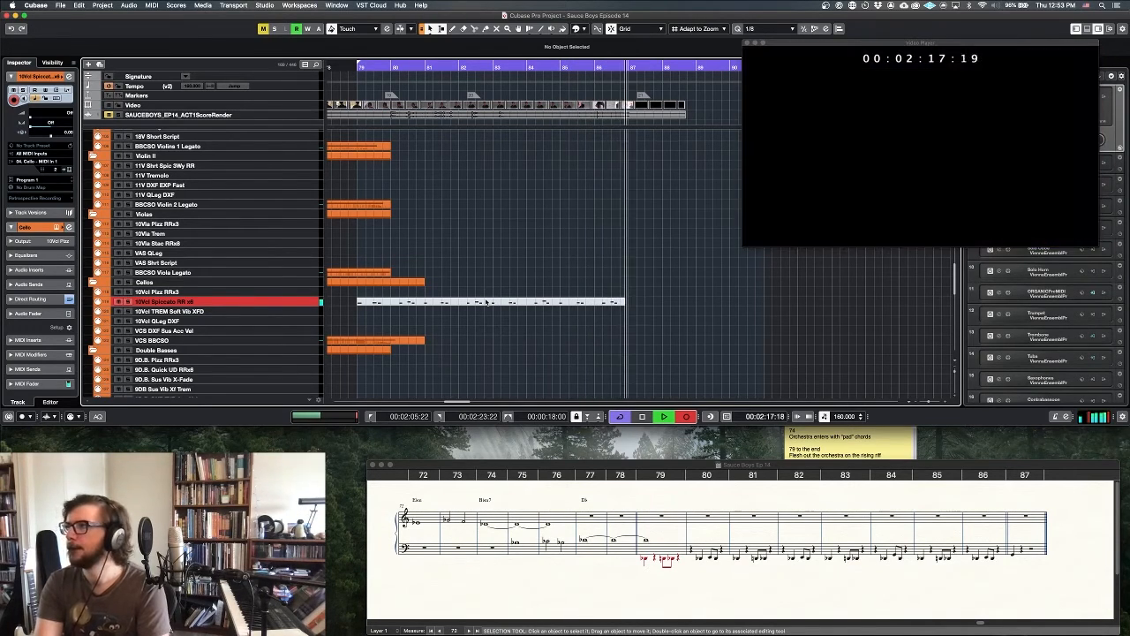
key(space)
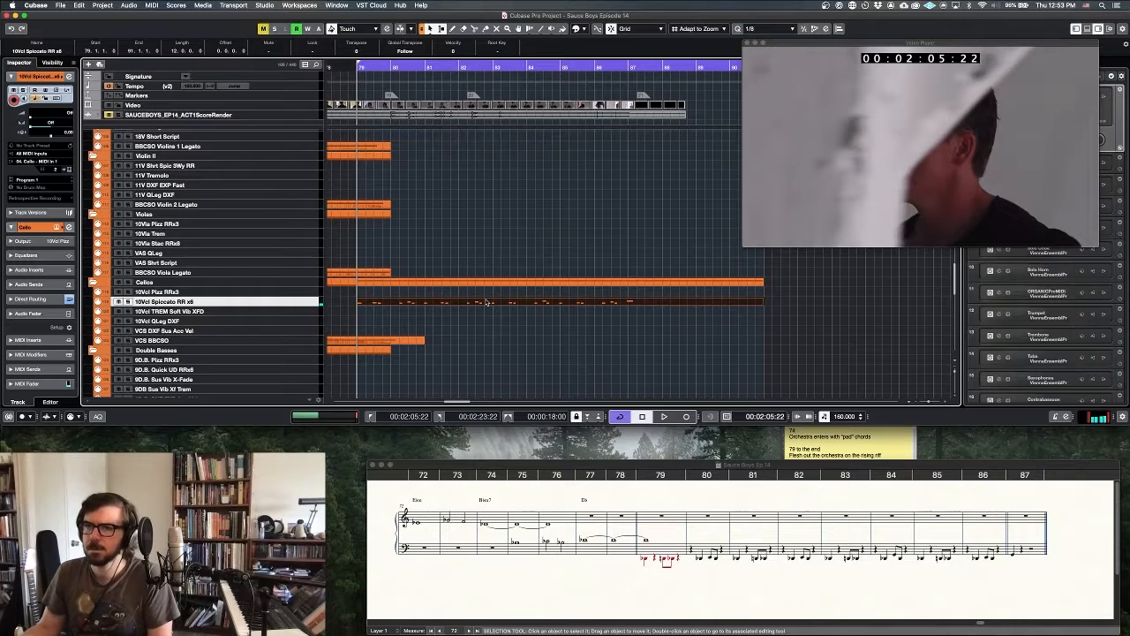
Try the 9D.B. Quick UD RRx6 bass patch, choose the 9D.B. Slaps track instead and record the riff on it from bar 79.
scroll(406, 365, down, 2)
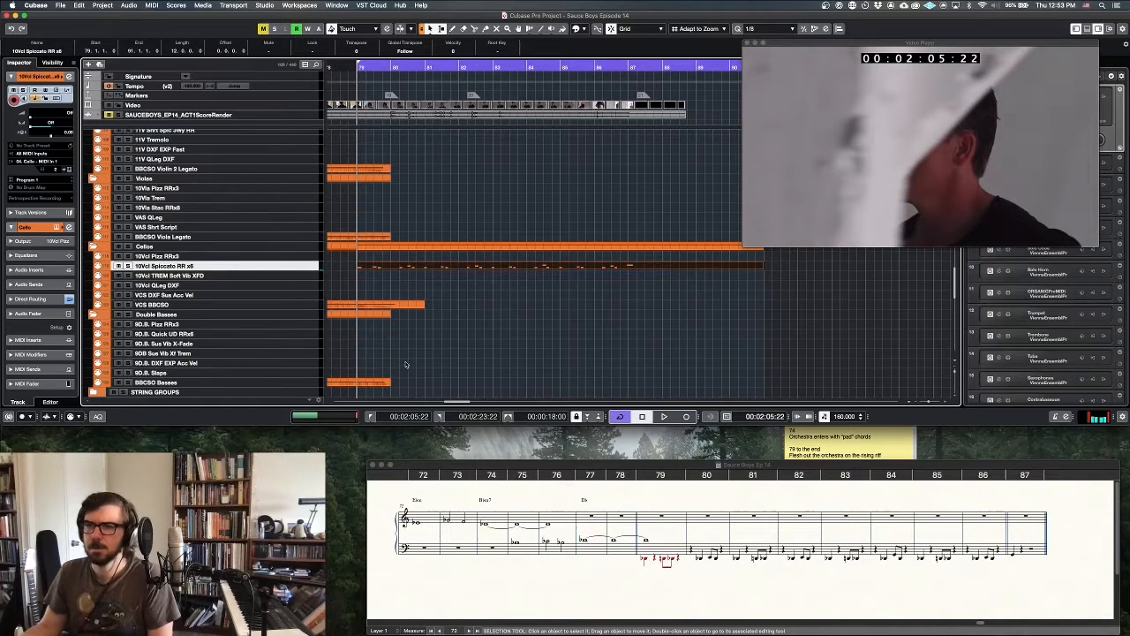
click(310, 335)
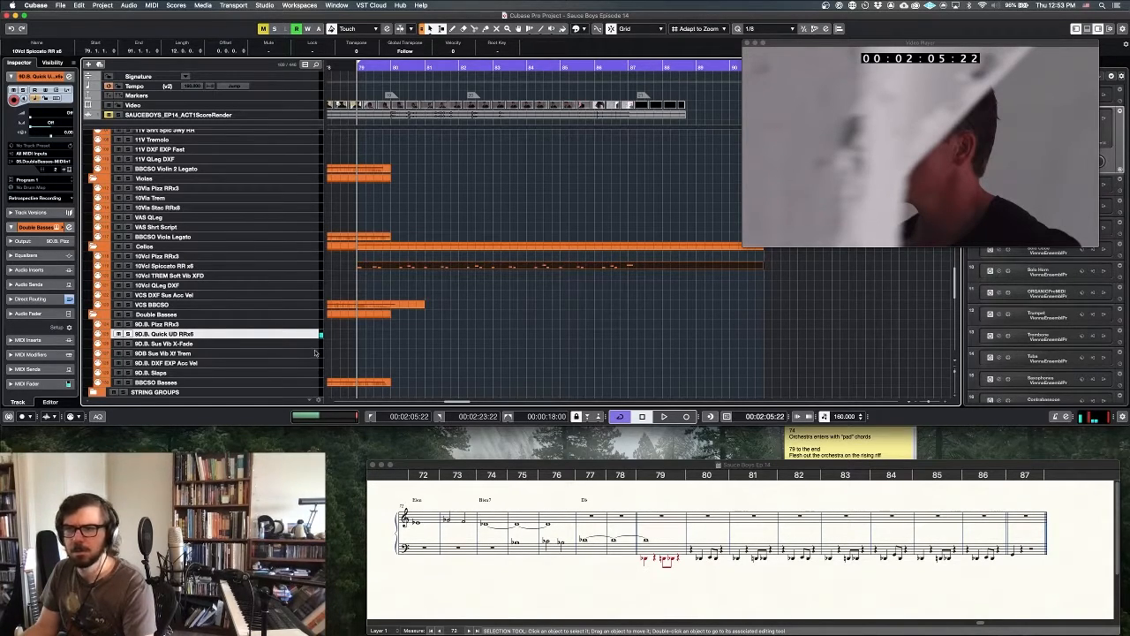
click(309, 377)
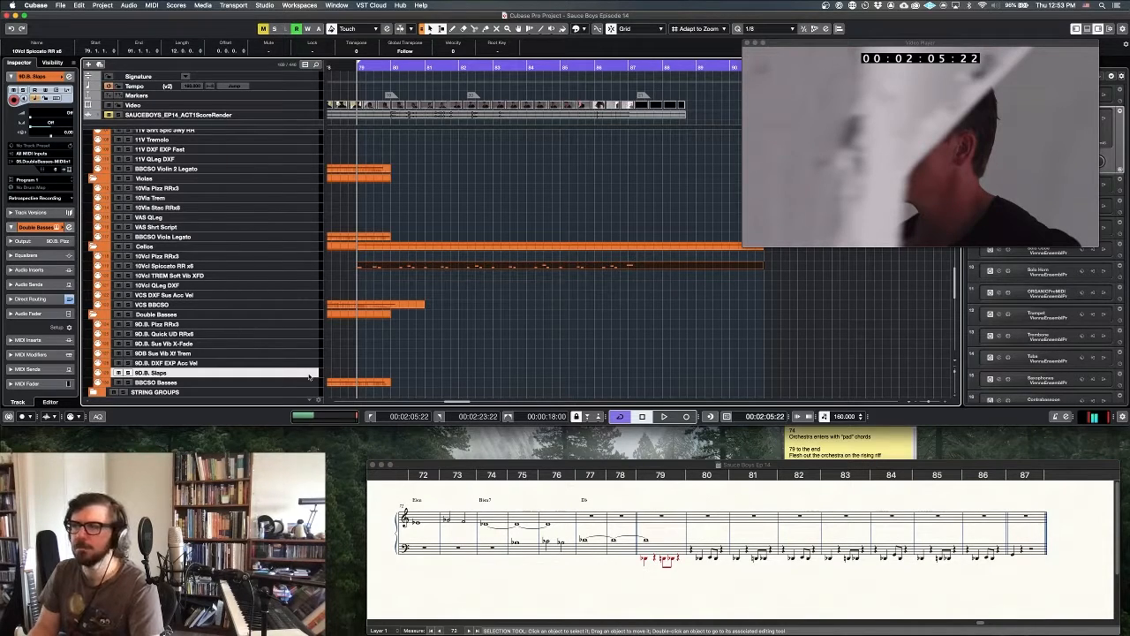
key(KP_Multiply)
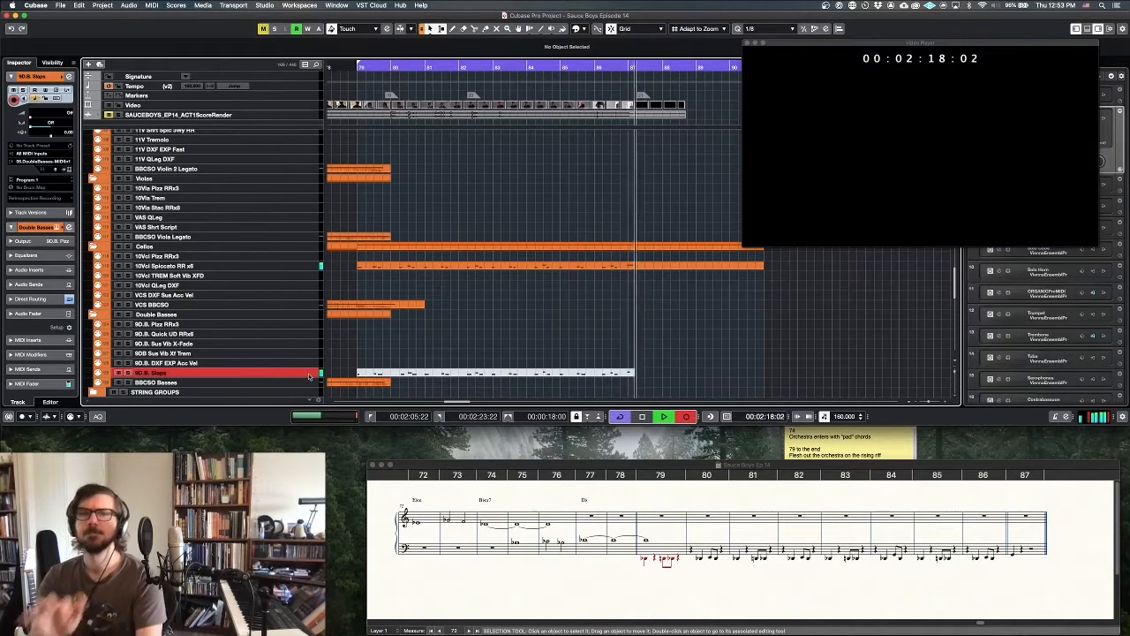
key(space)
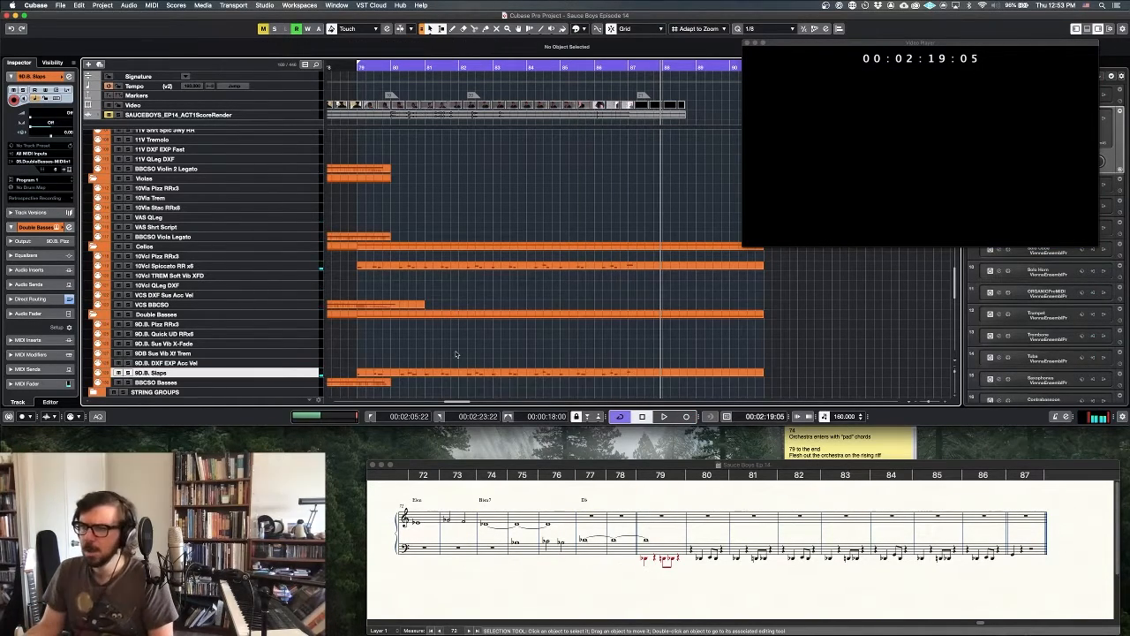
Record a rhythmic staccato line on the 10Vla Stac RRx8 track in the Violas folder from bar 79 and save the project.
scroll(456, 354, up, 2)
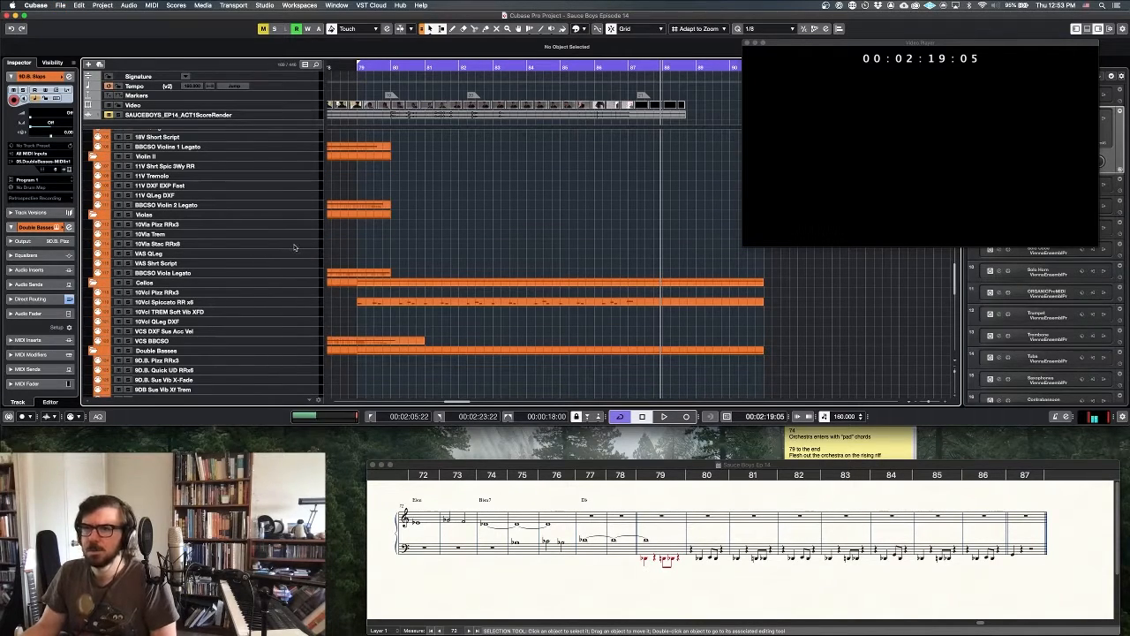
click(291, 246)
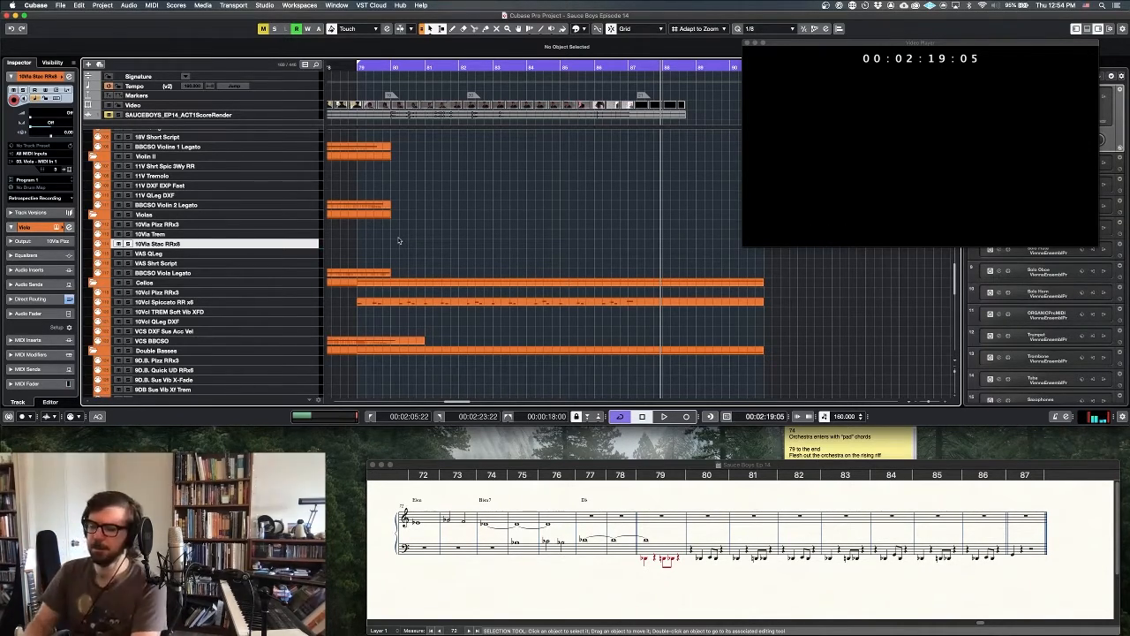
key(KP_Multiply)
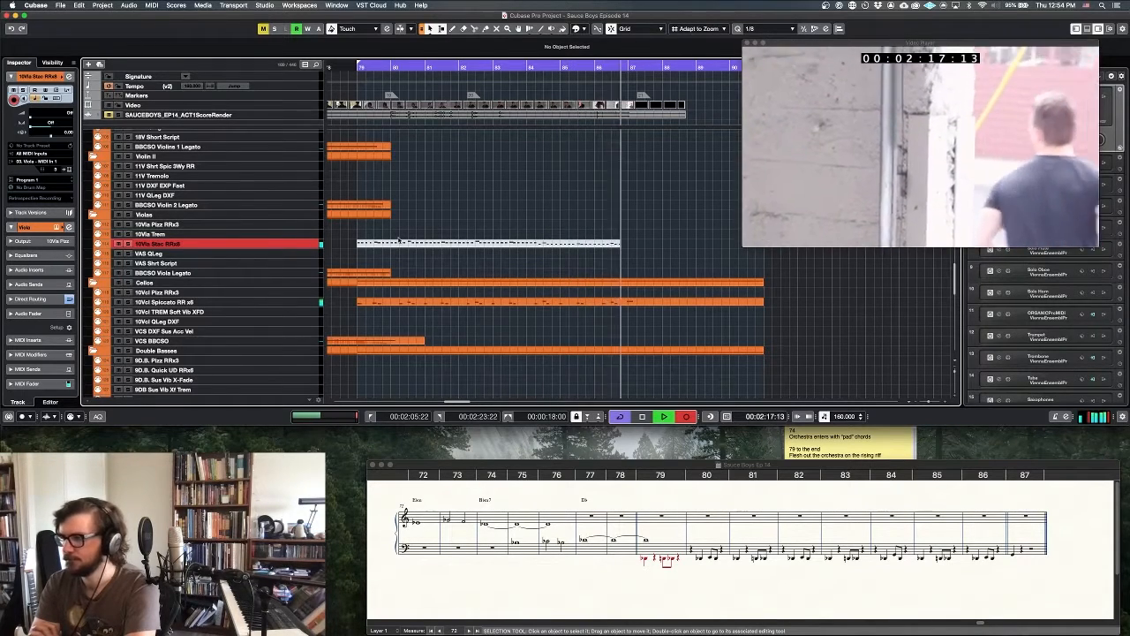
key(space)
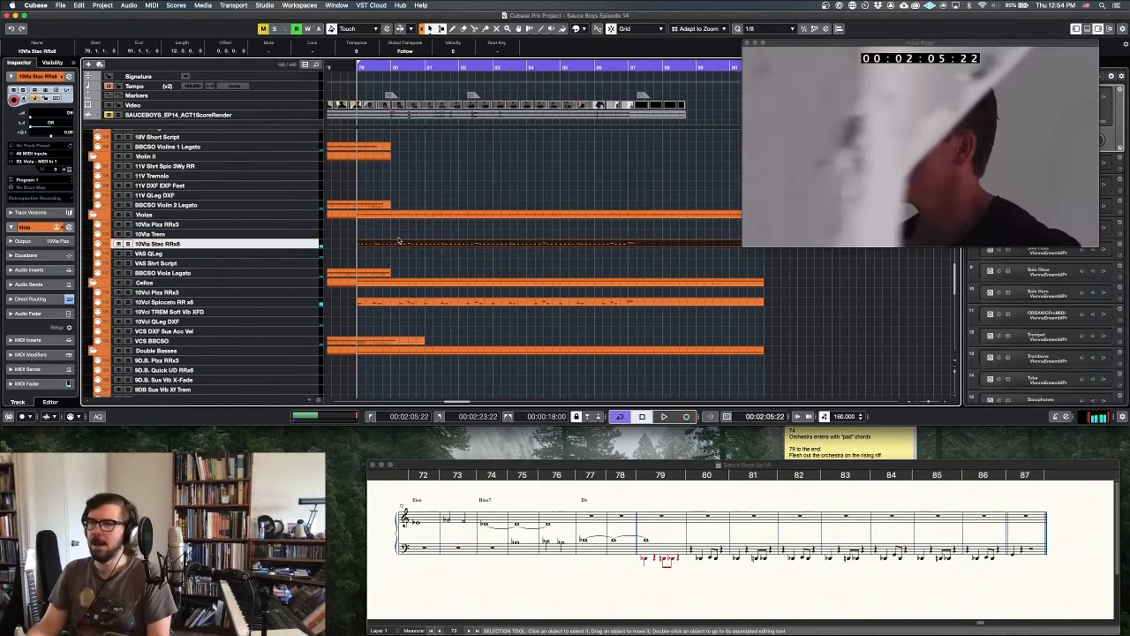
key(super+s)
Select the 11V Shrt Spic 3Wy RR track in Violin II and record a short spiccato line on it from bar 79.
scroll(393, 239, up, 3)
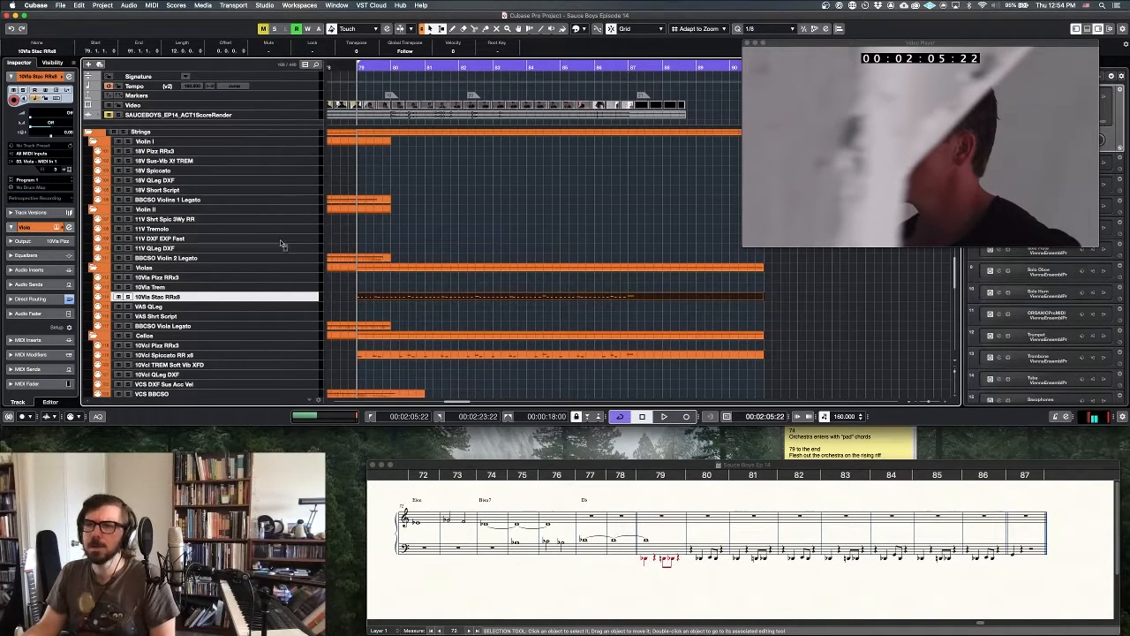
click(307, 220)
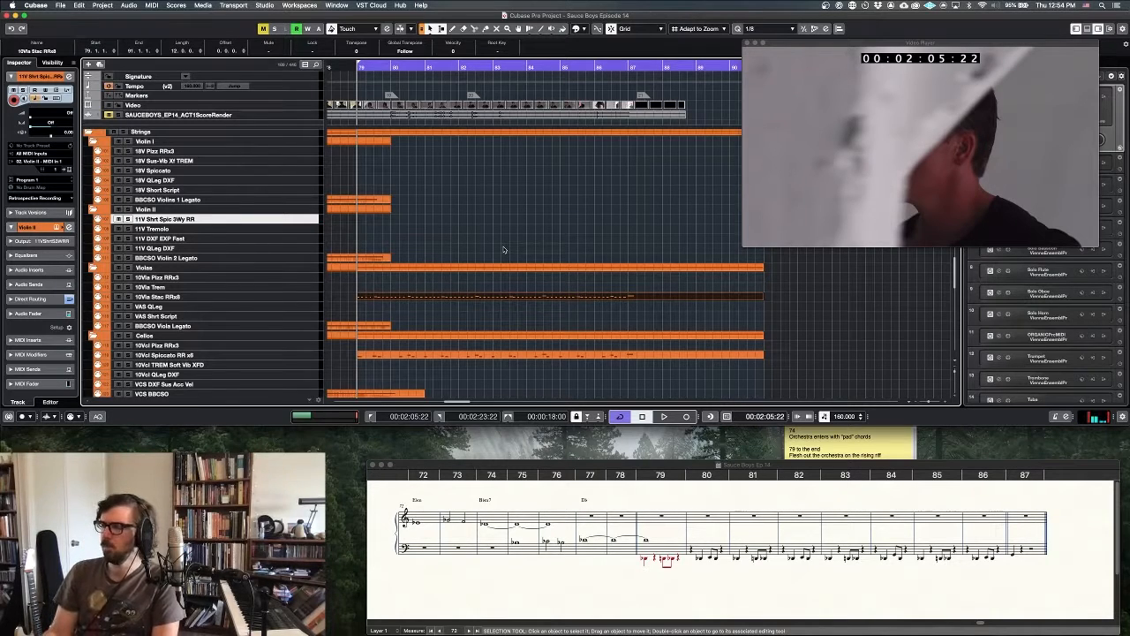
key(KP_Multiply)
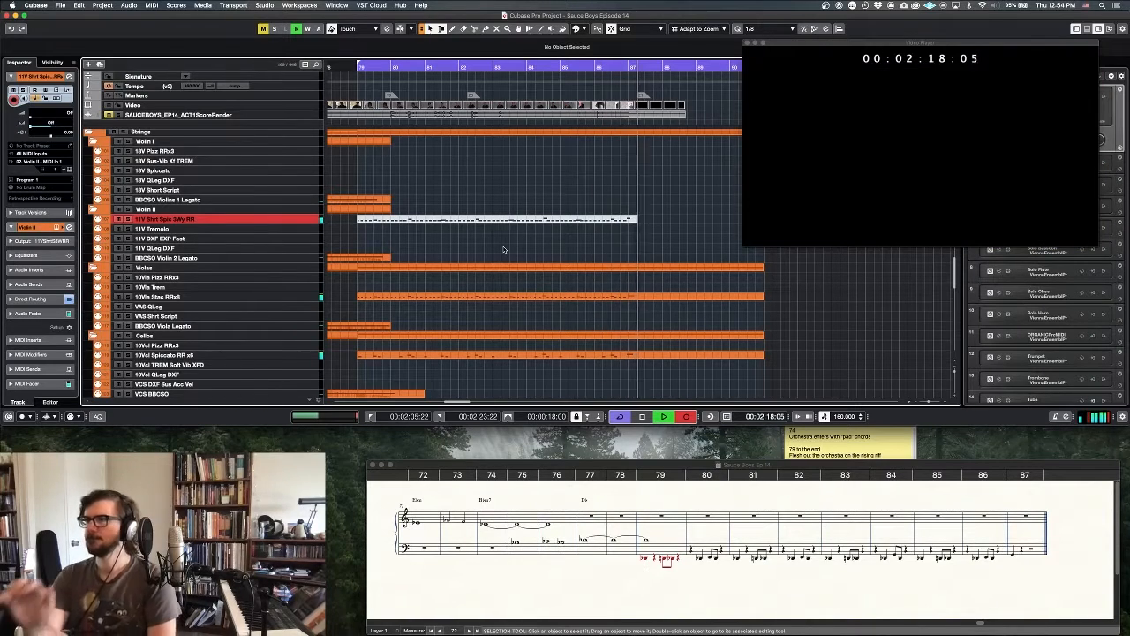
key(space)
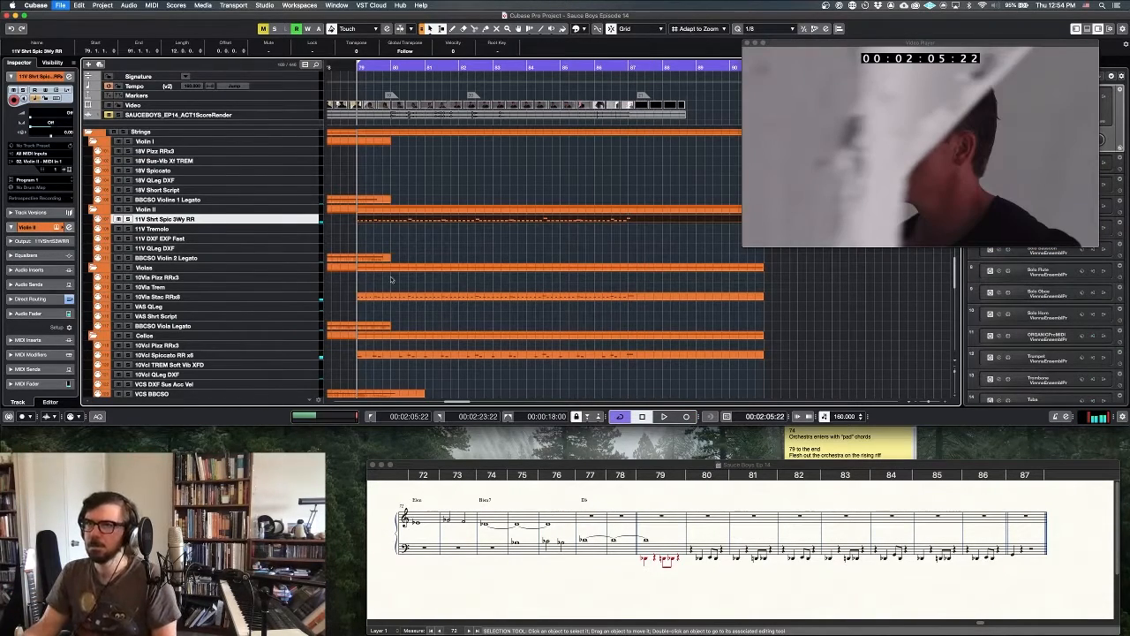
scroll(436, 260, up, 1)
scroll(435, 261, up, 8)
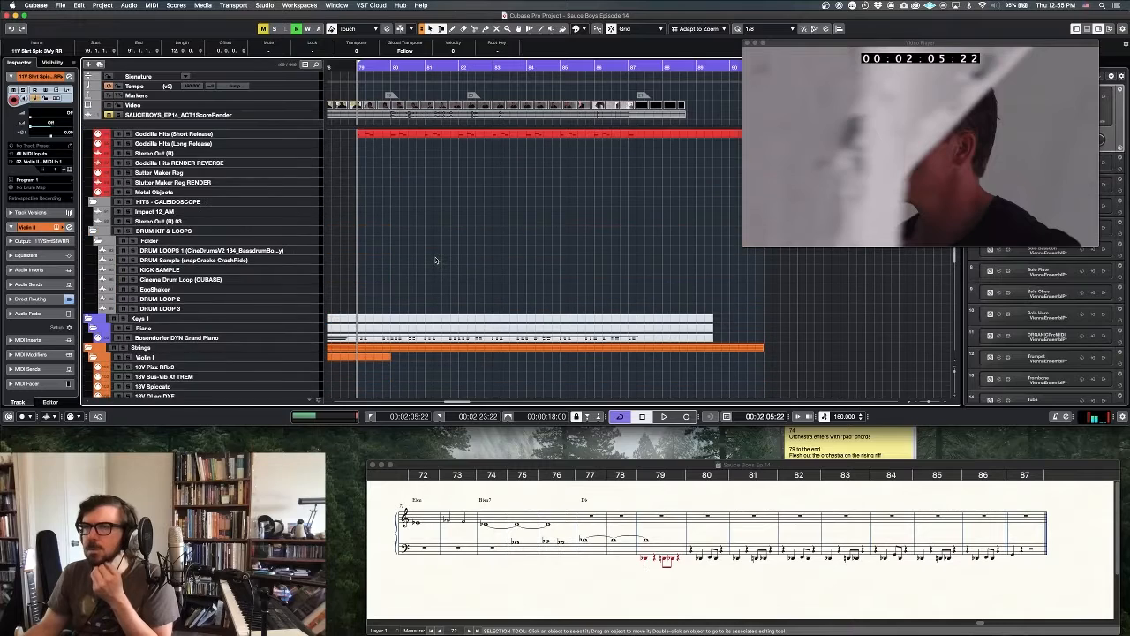
scroll(434, 260, up, 3)
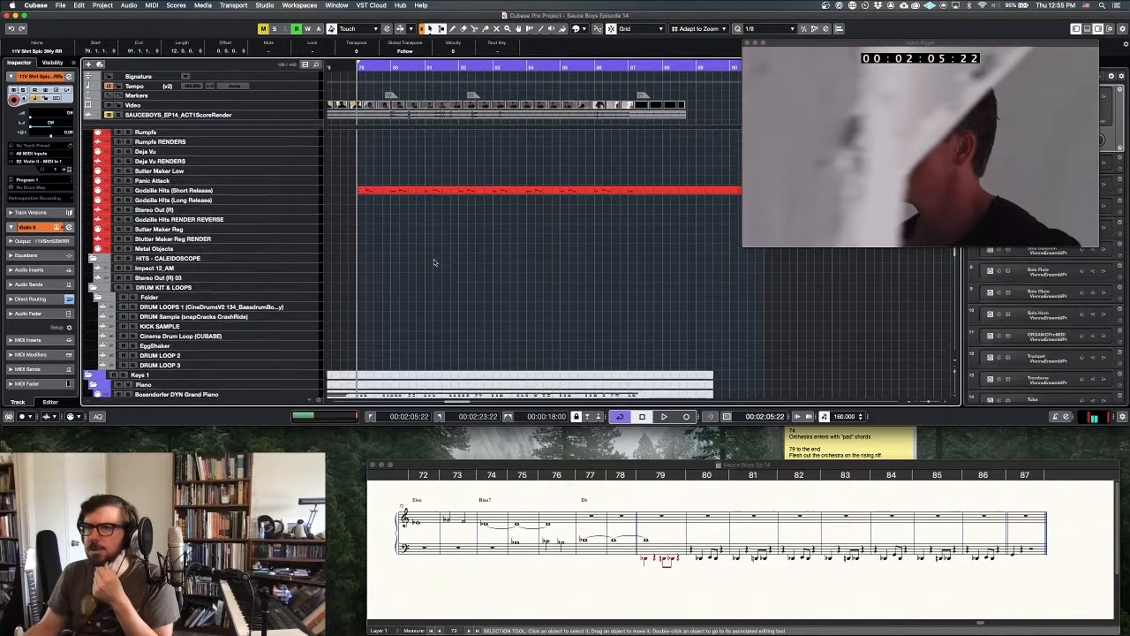
Select the Piledriver Cwejman 3 track in the OMNISPHERE 1 folder and show the mixer of its Omnisphere multi.
scroll(433, 262, up, 3)
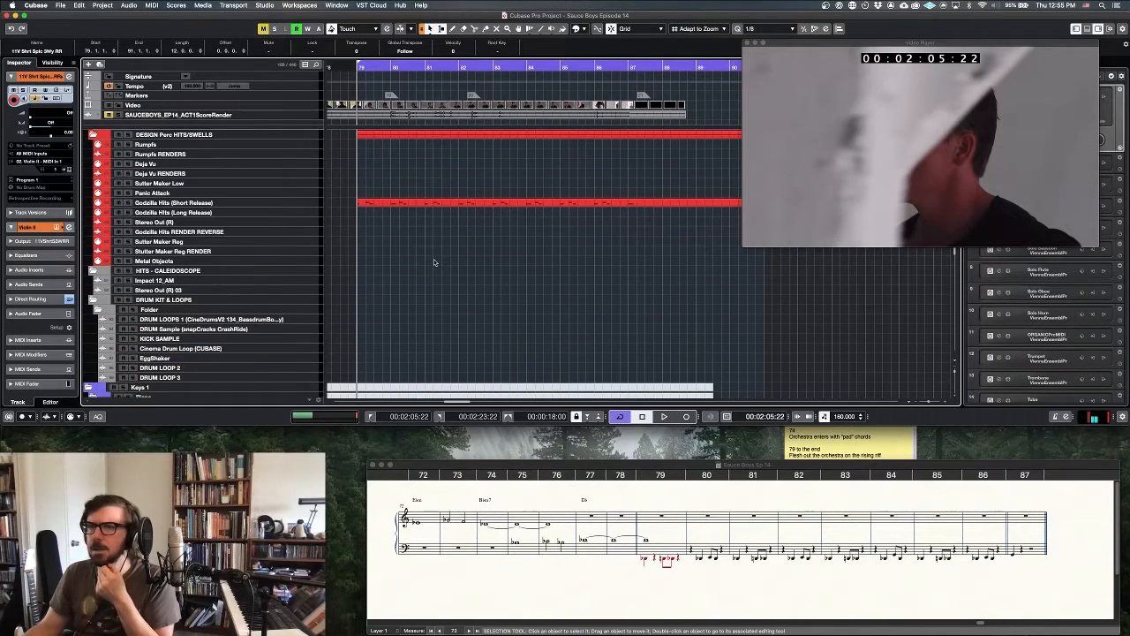
scroll(434, 263, up, 1)
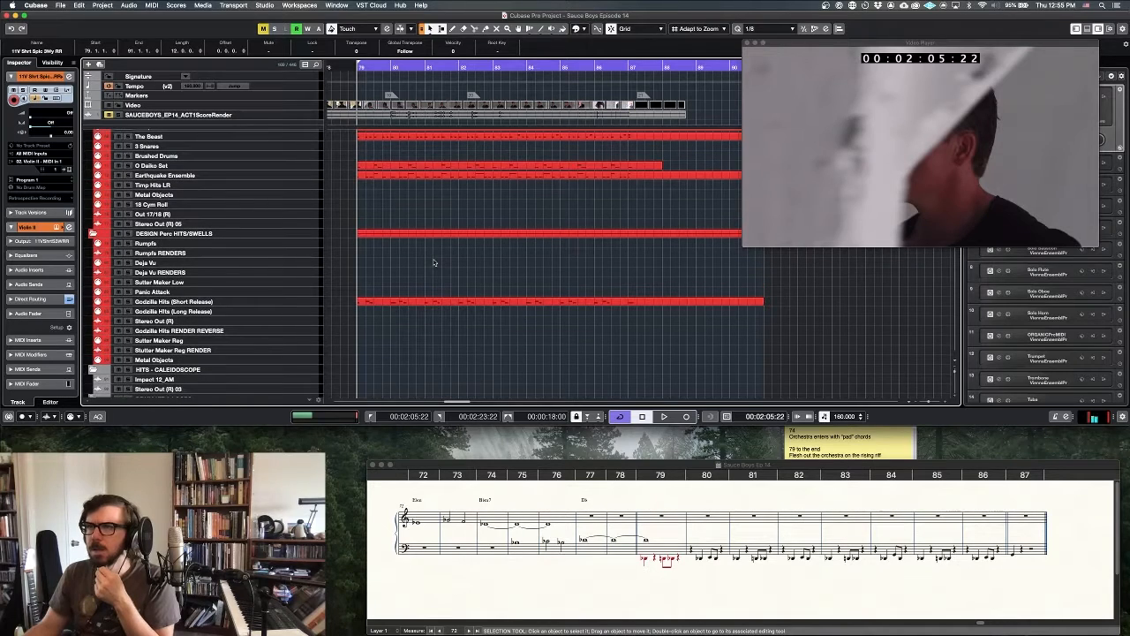
scroll(434, 262, down, 15)
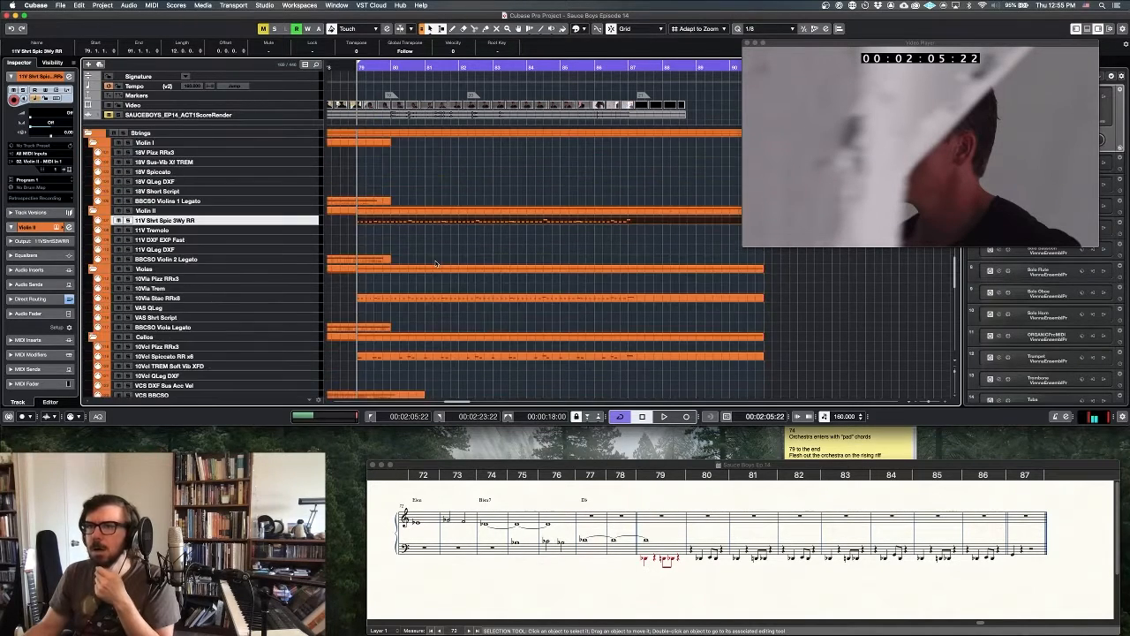
scroll(434, 262, down, 4)
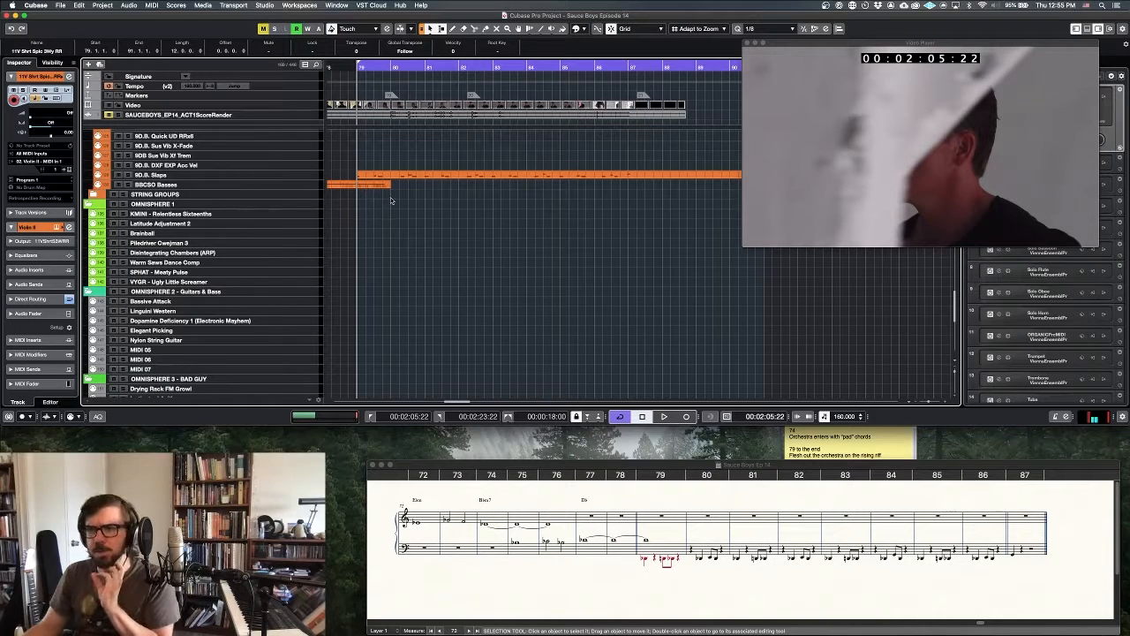
click(308, 246)
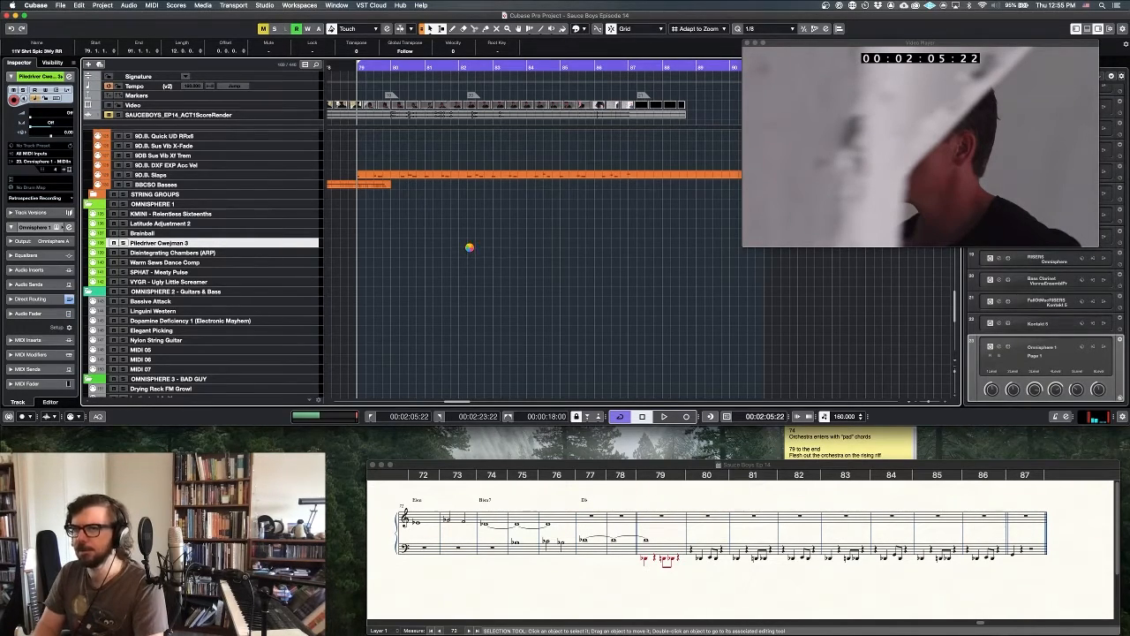
key(alt+shift+i)
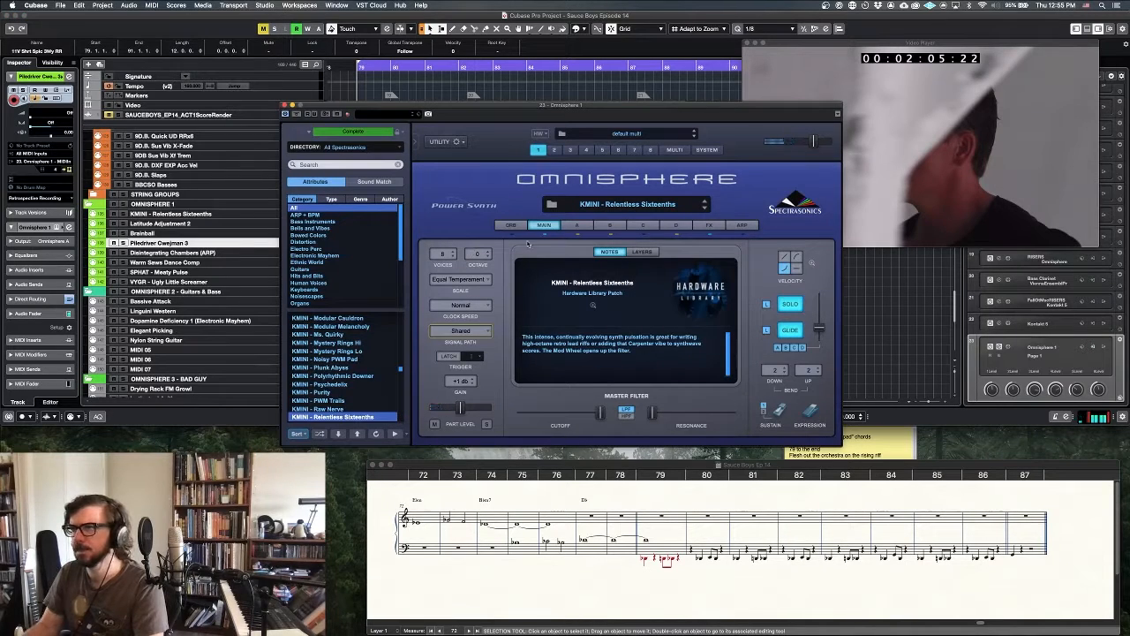
click(674, 149)
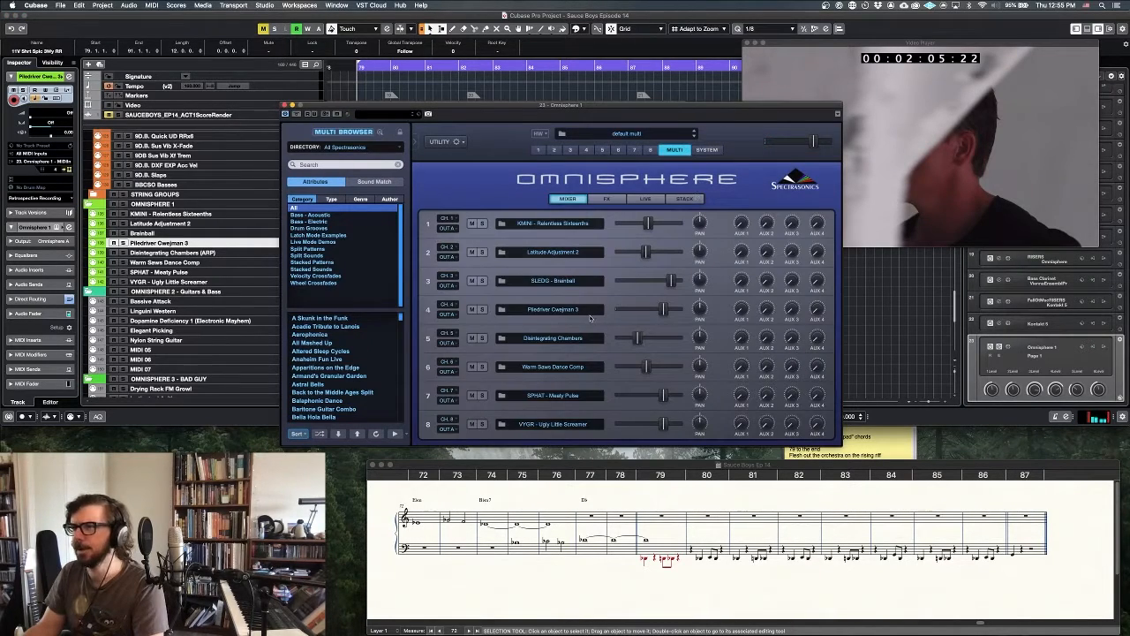
Unlearn the CC 7 host automation from the Piledriver Cwejman 3 level in Omnisphere and lower that level.
right_click(667, 309)
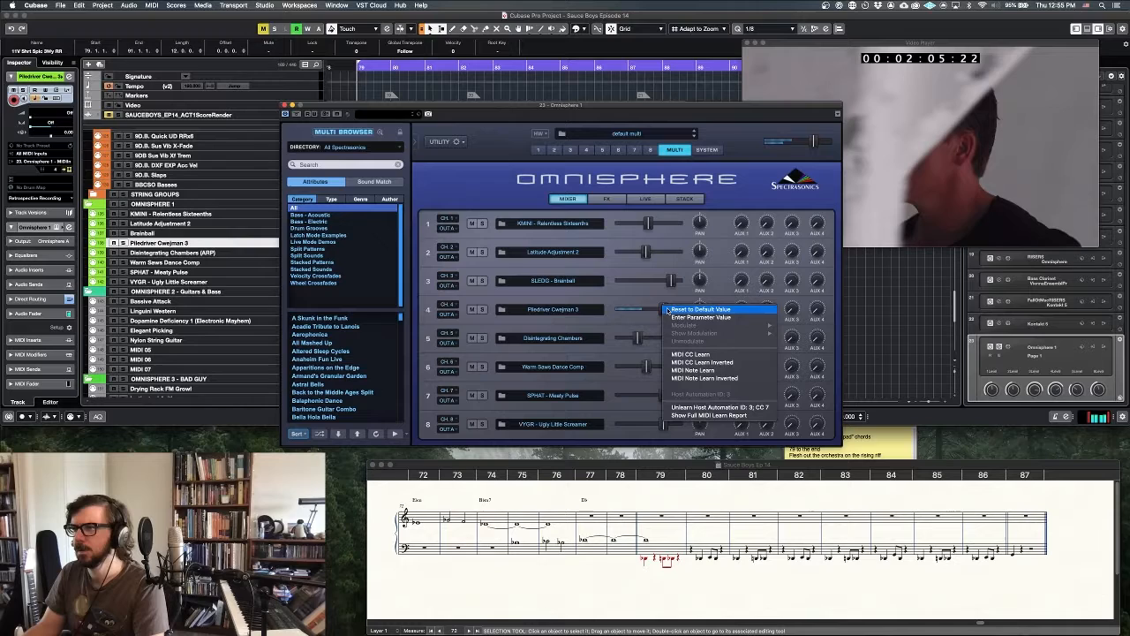
click(709, 408)
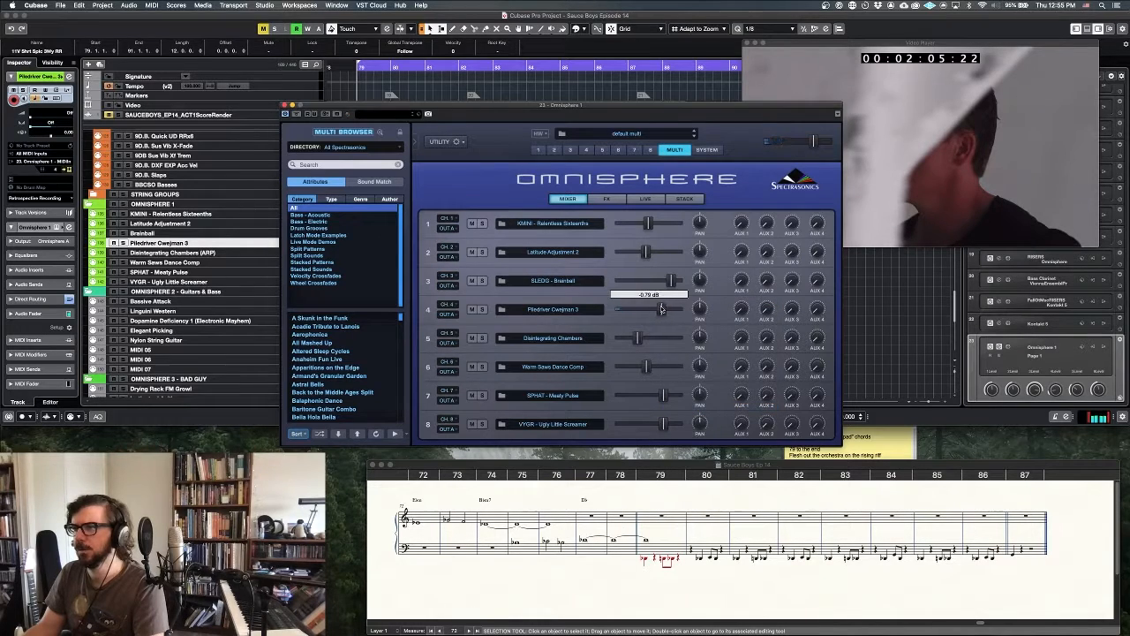
drag(653, 308, 644, 311)
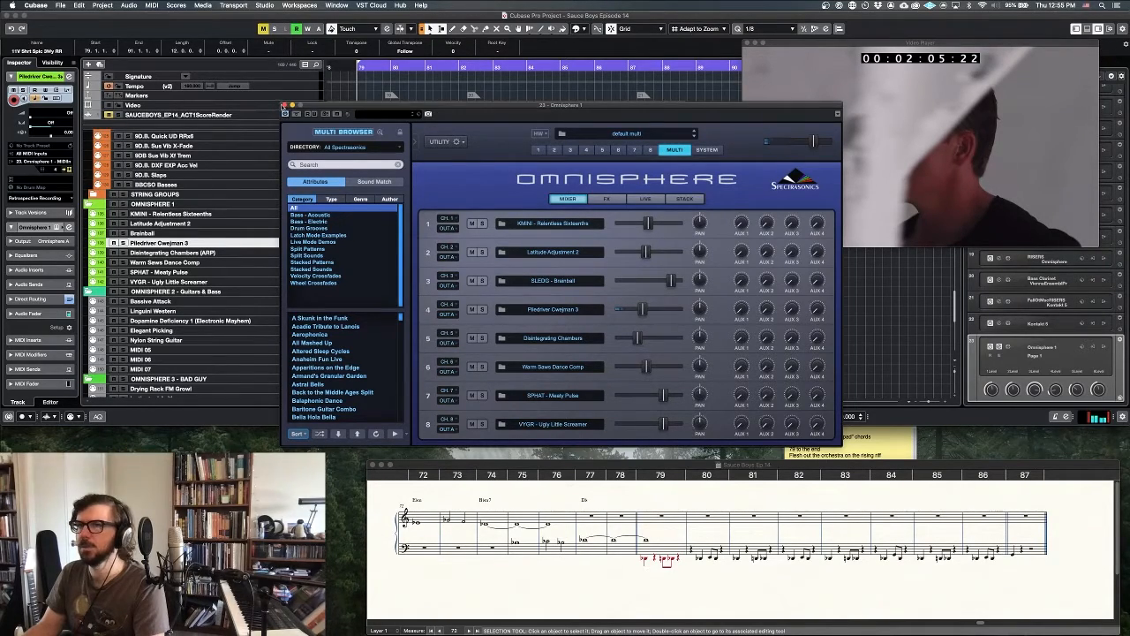
click(283, 105)
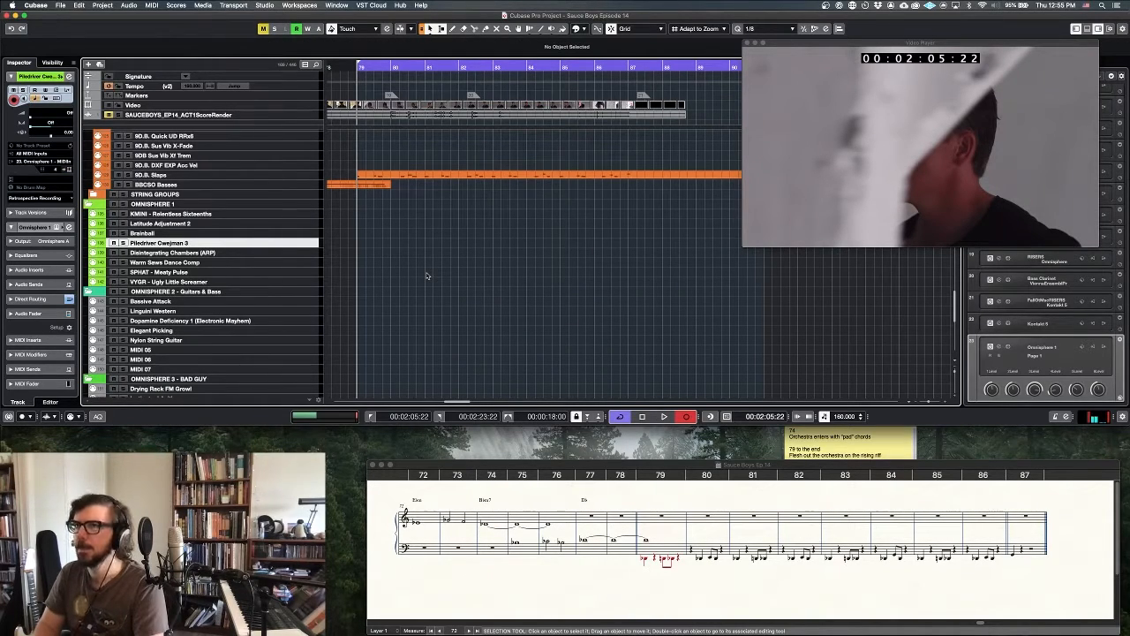
Record a sustained note on Piledriver Cwejman 3 from bar 79 and raise its Omnisphere level to about -6.9 dB.
key(KP_Multiply)
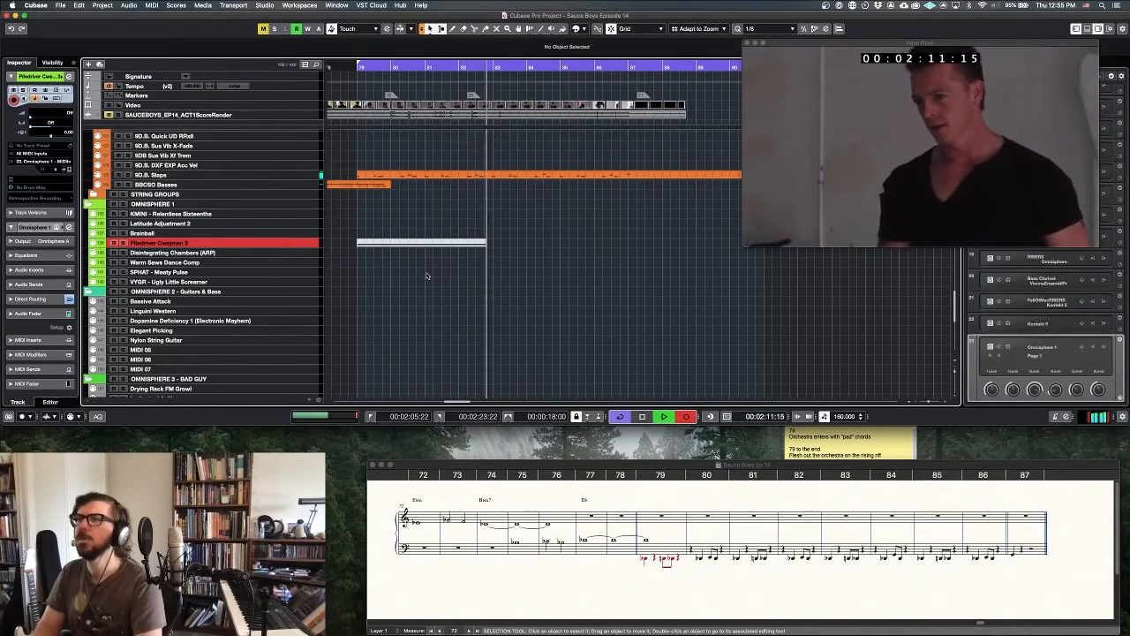
key(space)
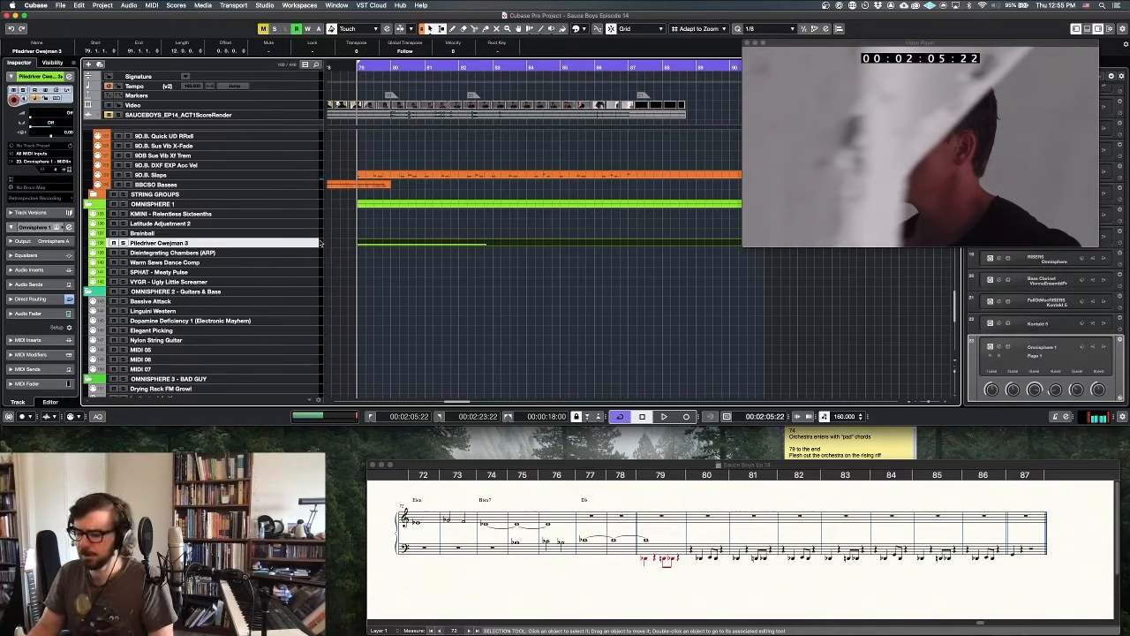
key(e)
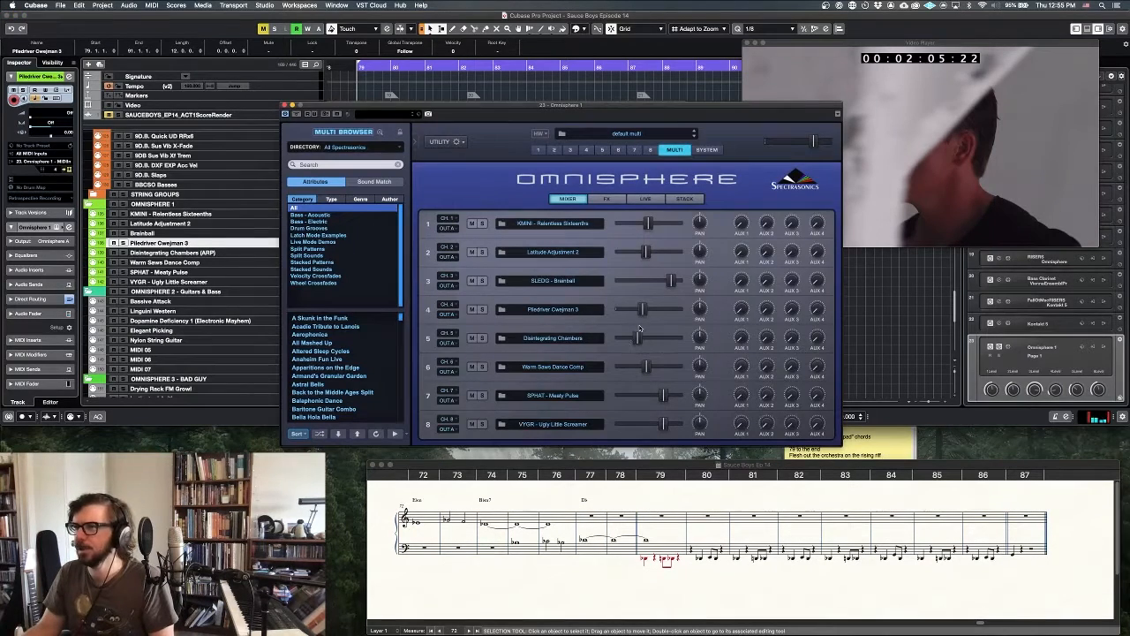
drag(638, 317, 654, 313)
key(space)
key(space)
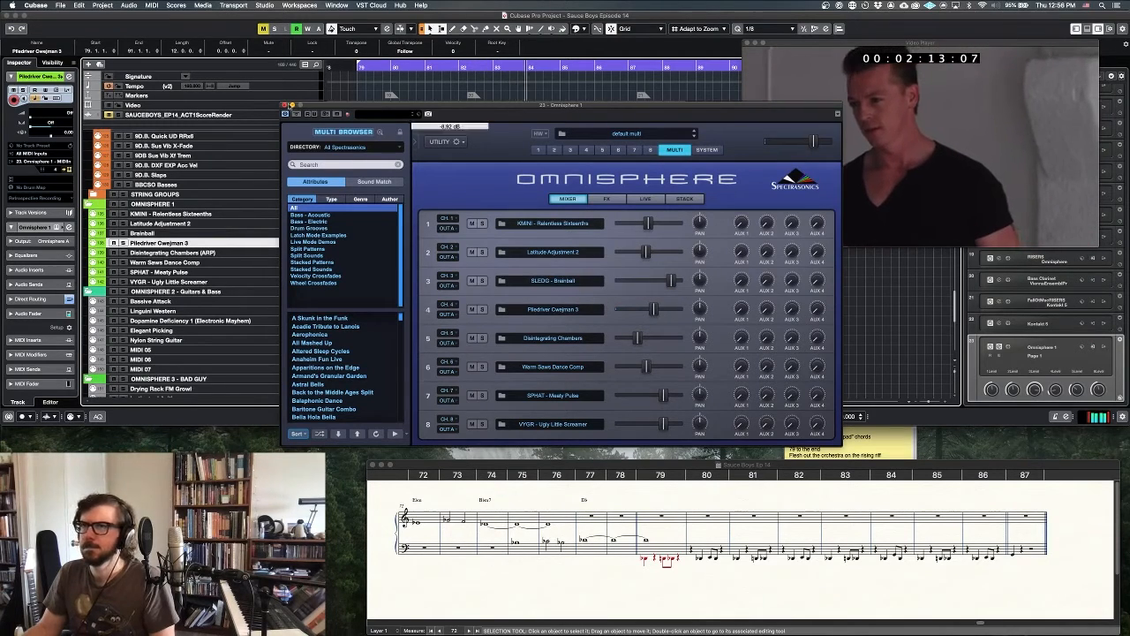
click(285, 105)
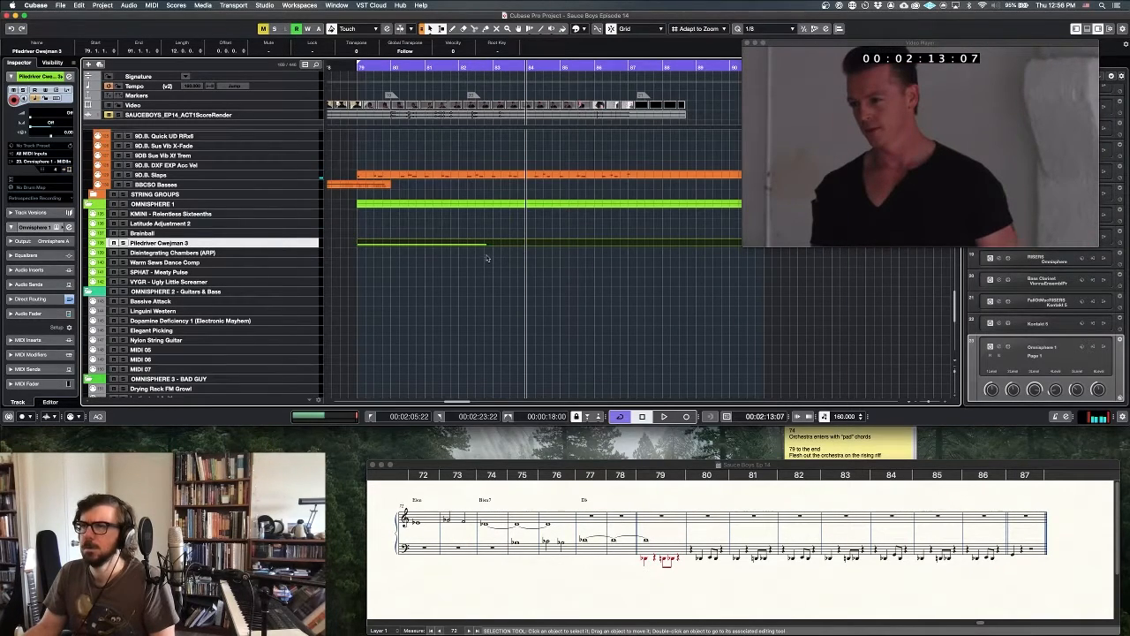
Lengthen the recorded Piledriver Cwejman 3 note into bar 87, trim its part to end at bar 88 and play it back.
double_click(484, 243)
drag(495, 311, 646, 309)
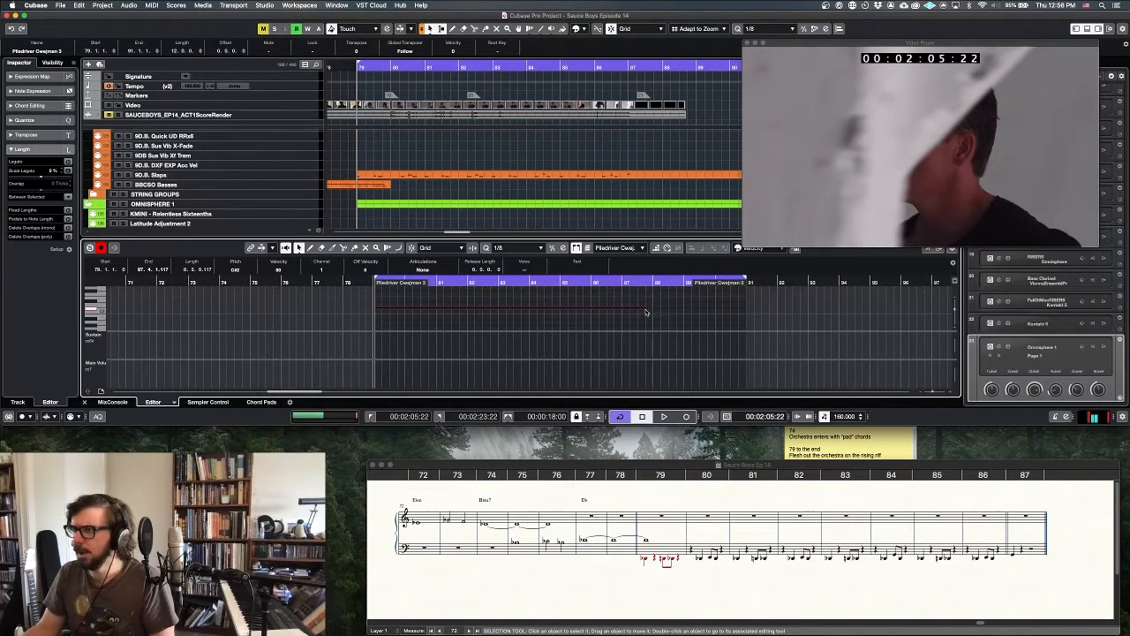
drag(646, 311, 630, 312)
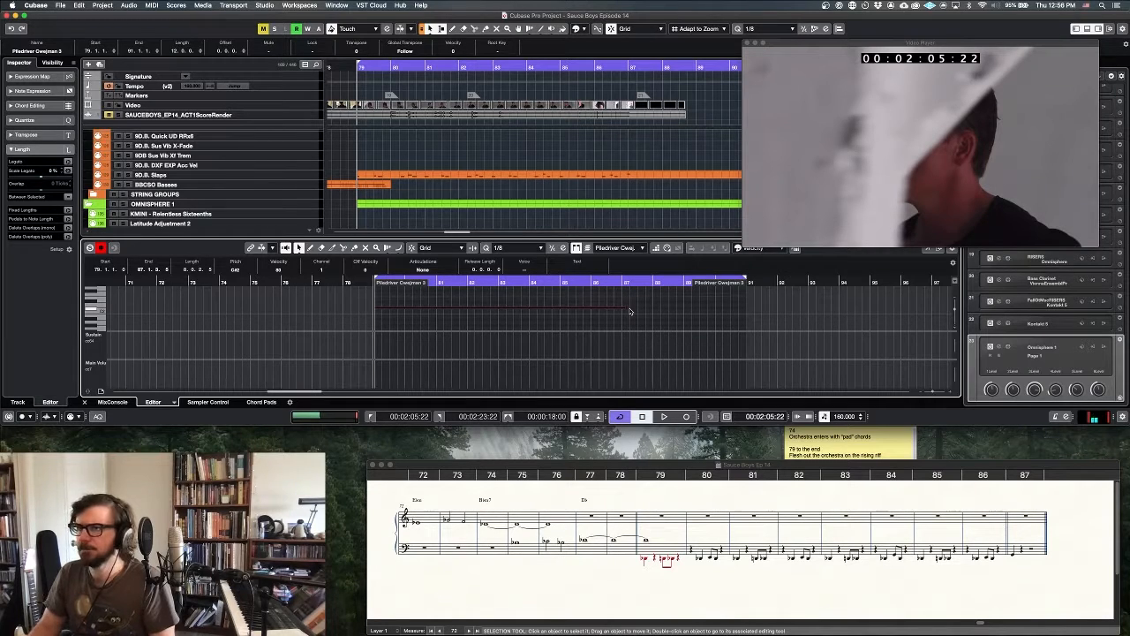
key(space)
key(Return)
click(576, 272)
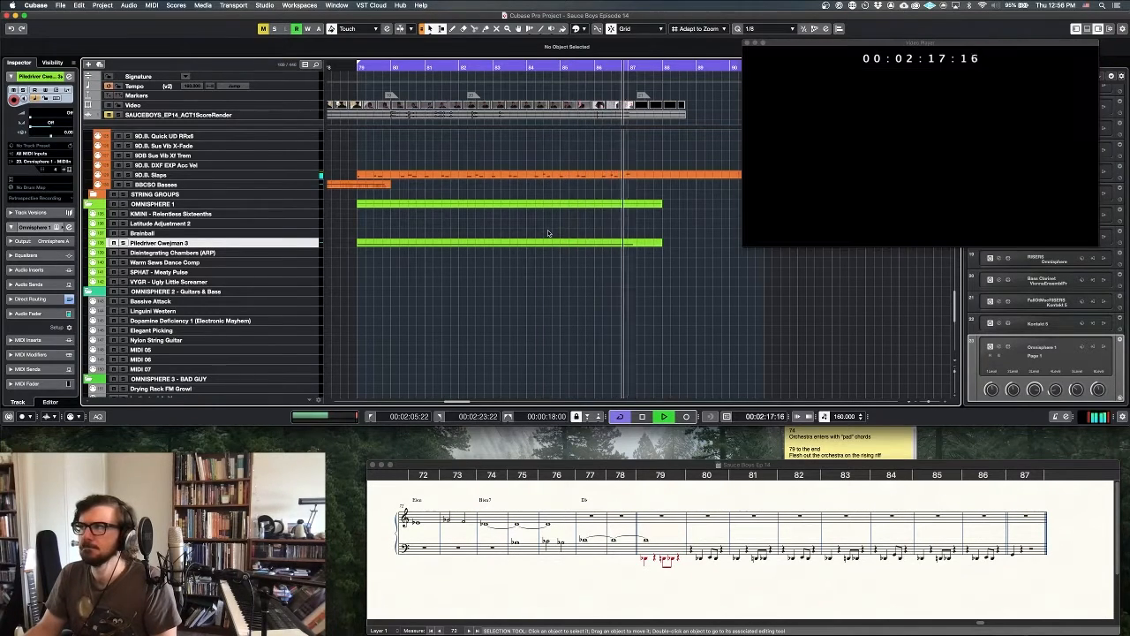
key(space)
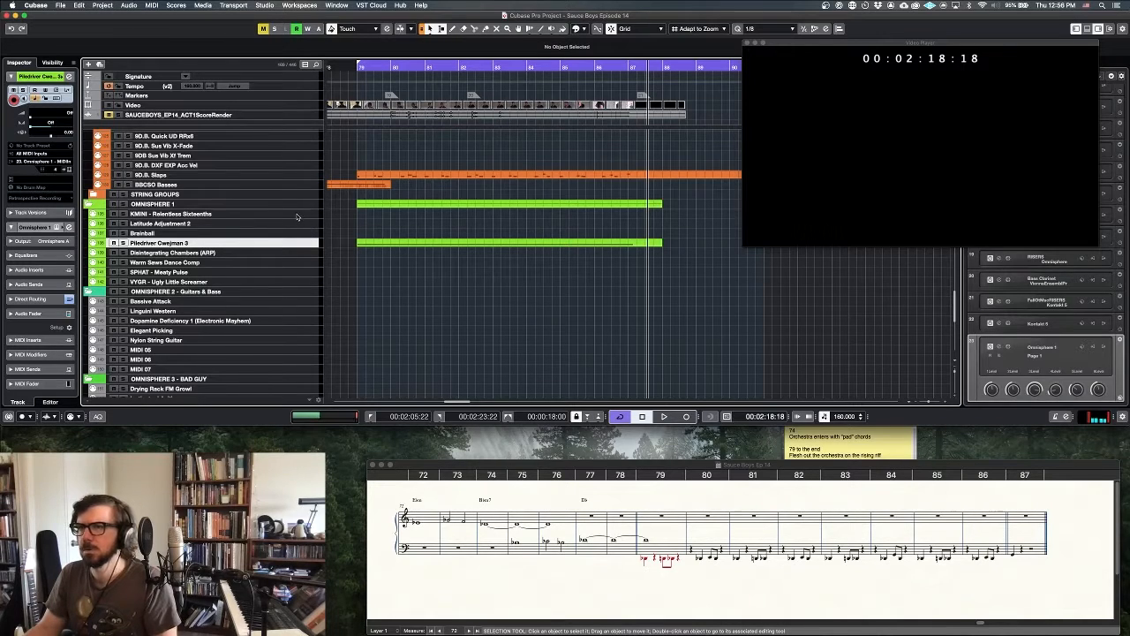
Select the SPHAT - Meaty Pulse track and lower its level in the Omnisphere mixer.
click(316, 271)
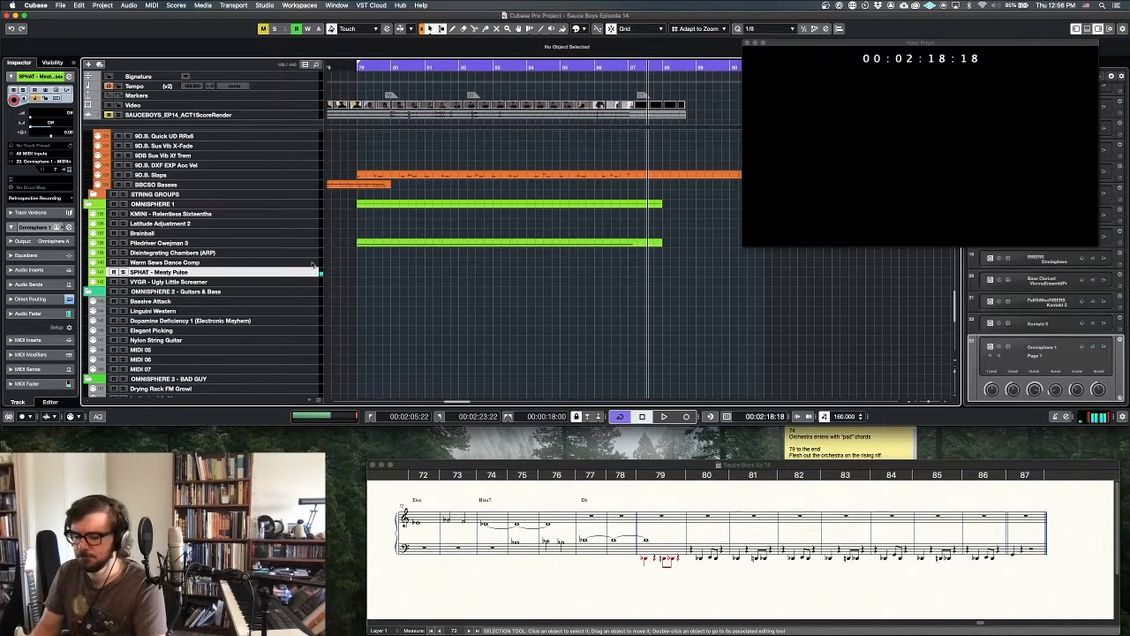
key(e)
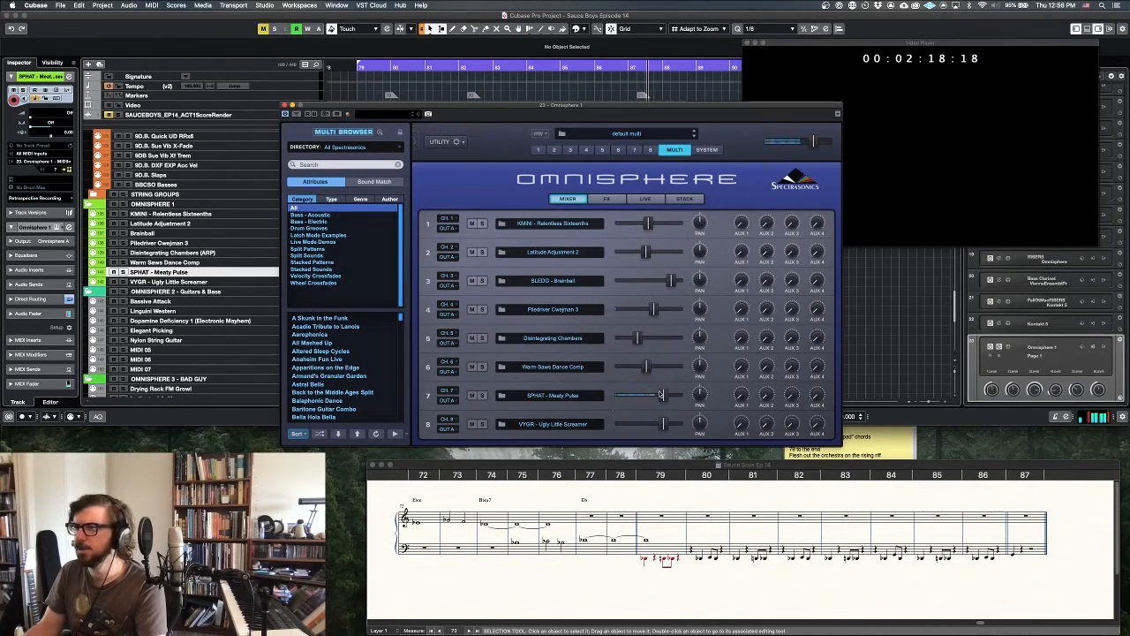
drag(663, 395, 652, 396)
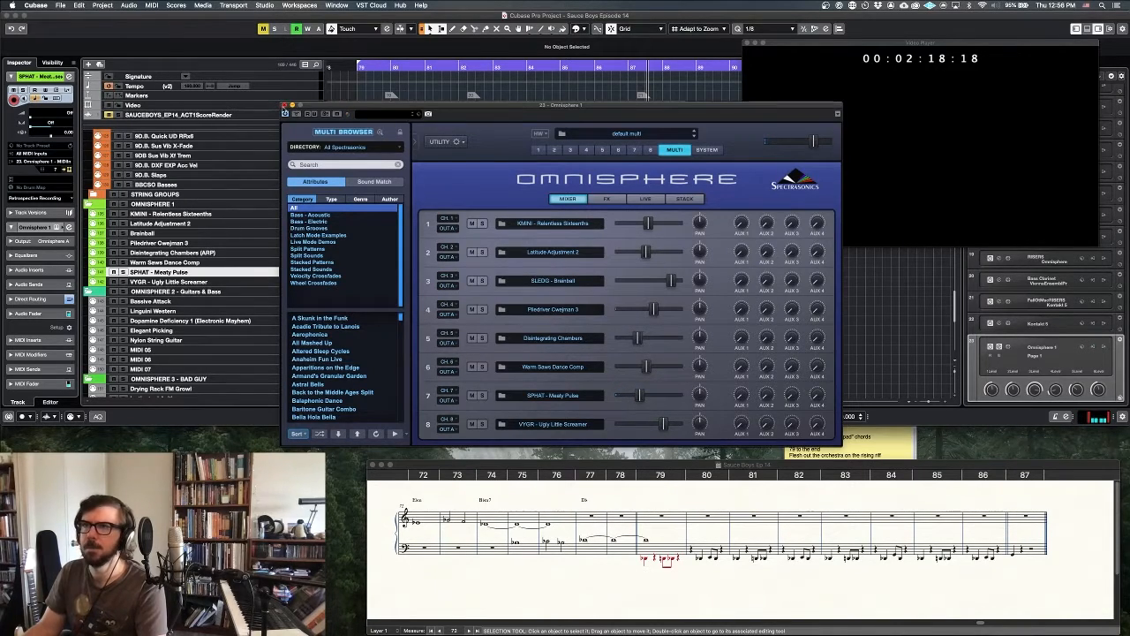
key(e)
Record the riff on SPHAT - Meaty Pulse from bar 79 and raise its Omnisphere level slightly.
key(1)
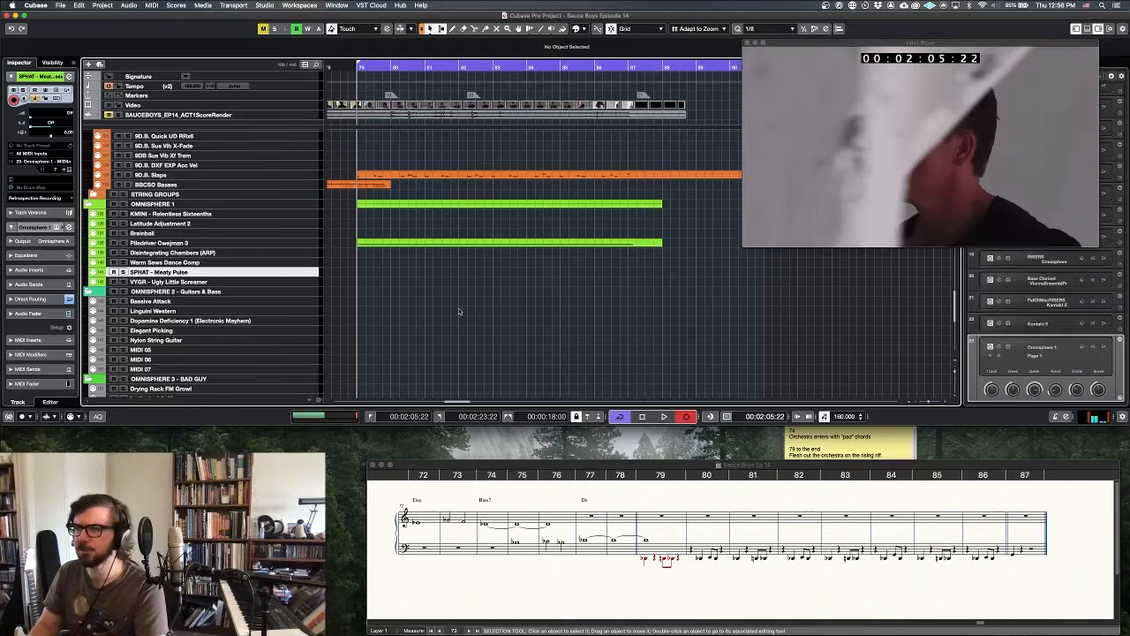
key(KP_Multiply)
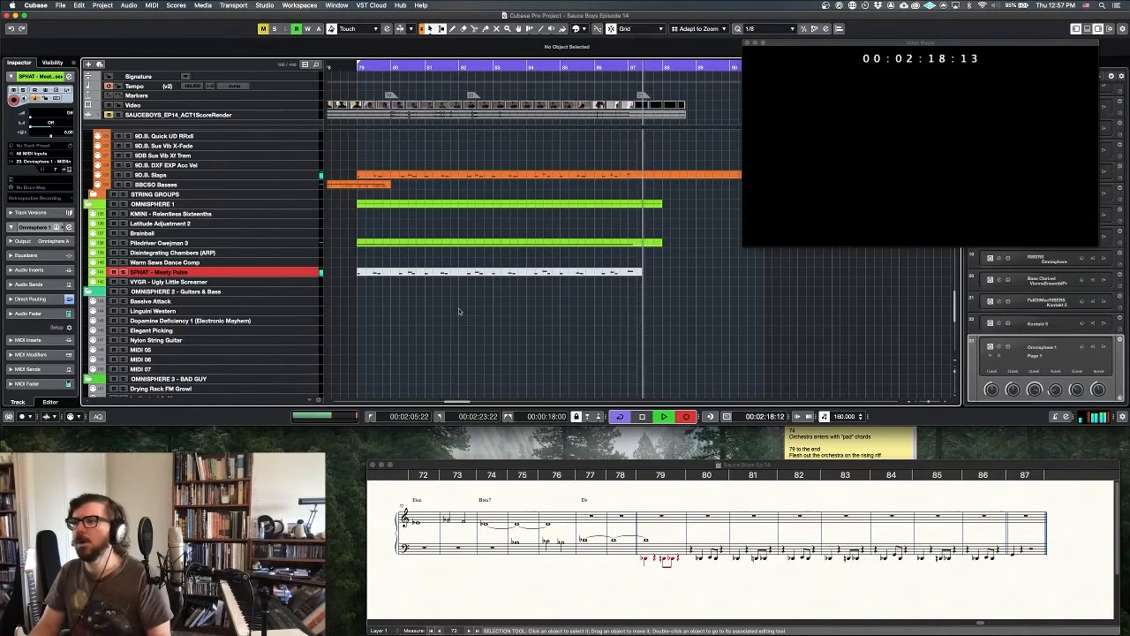
key(space)
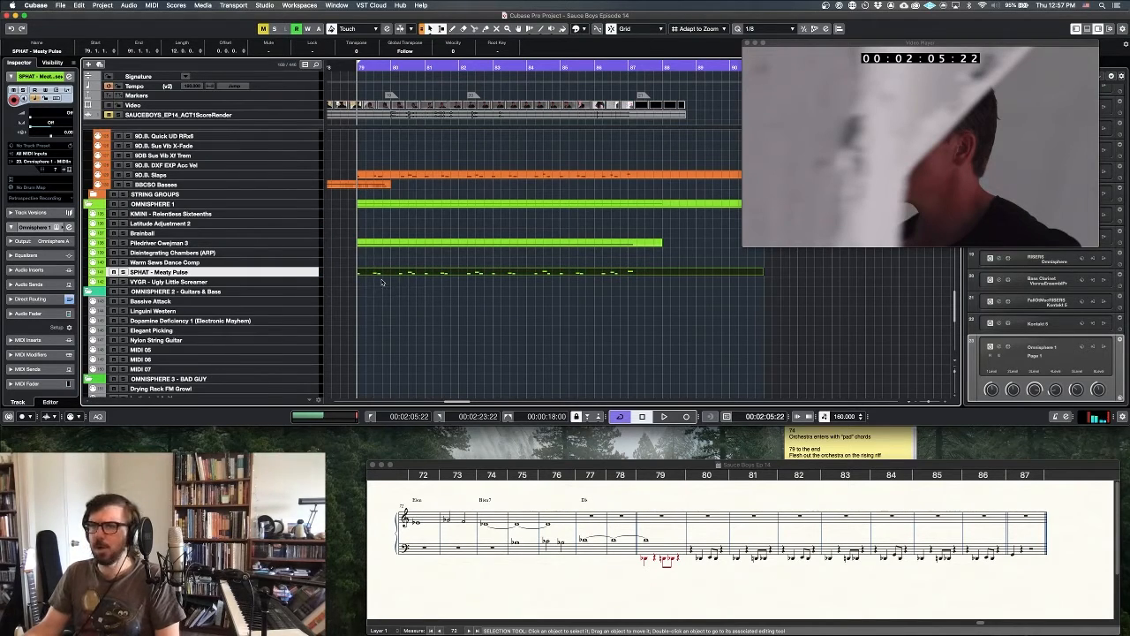
click(309, 276)
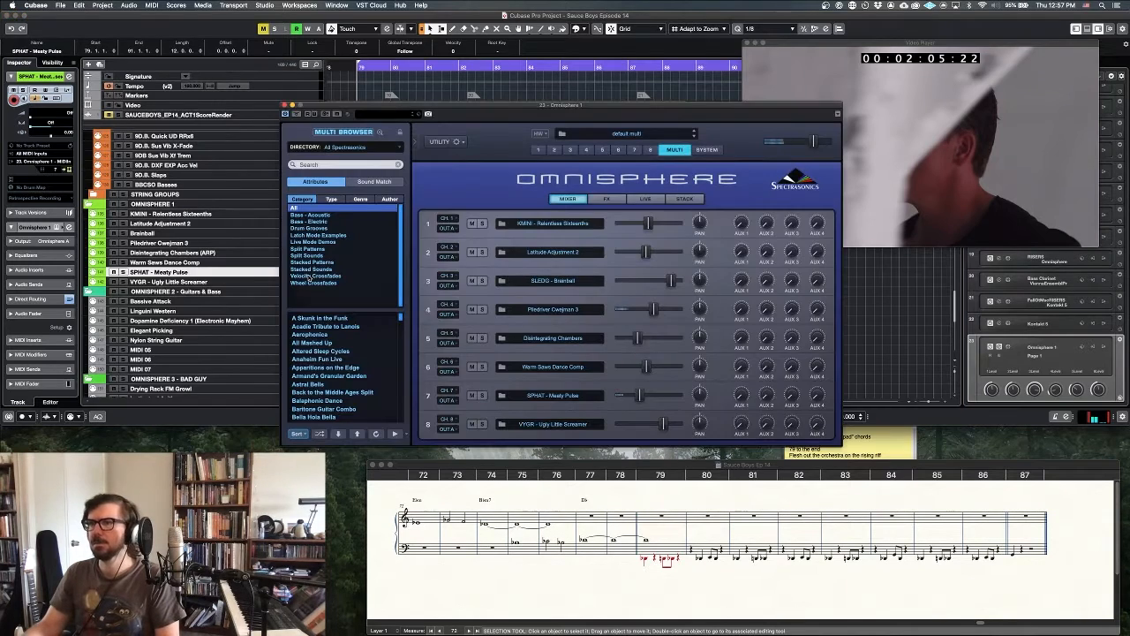
drag(642, 403, 648, 401)
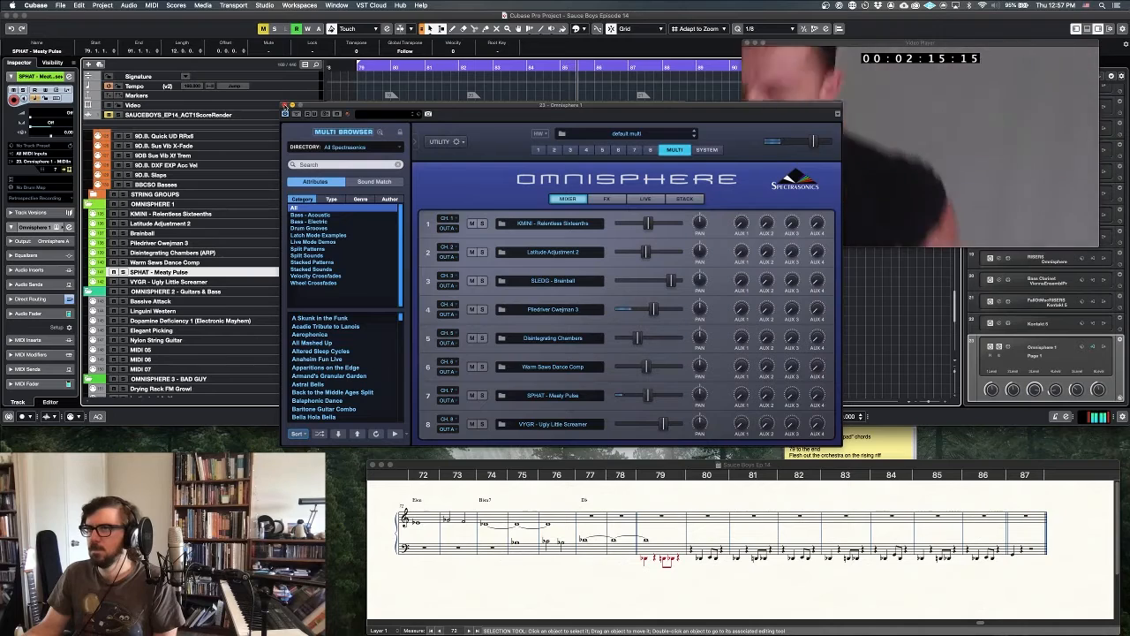
click(283, 105)
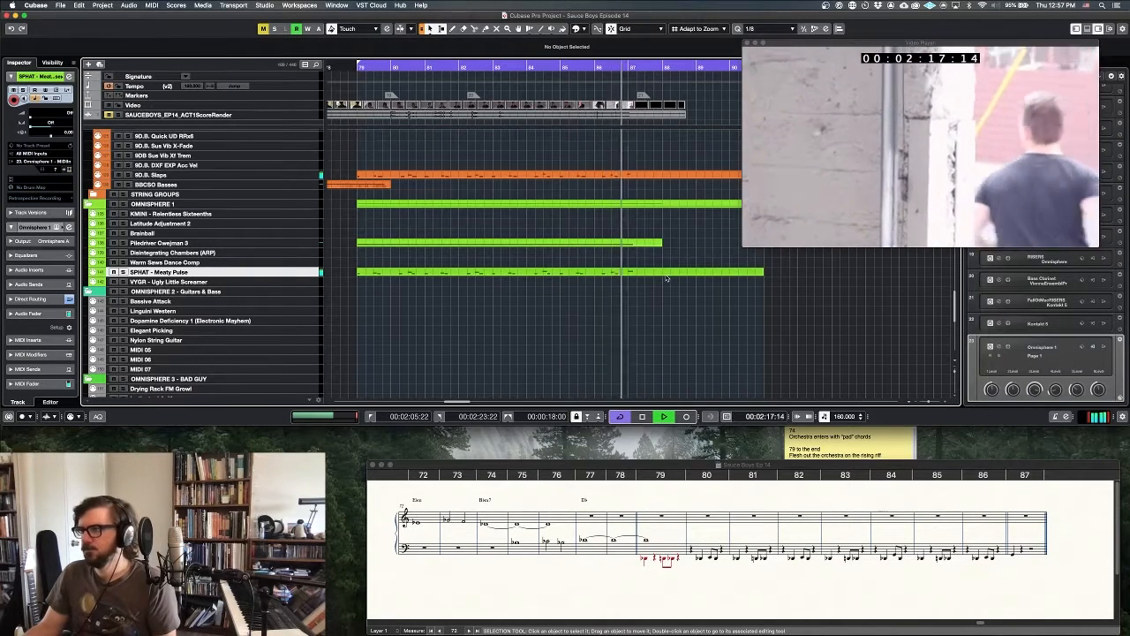
Split the SPHAT - Meaty Pulse part at bar 88 and delete the empty remainder.
alt+click(665, 272)
key(space)
key(Delete)
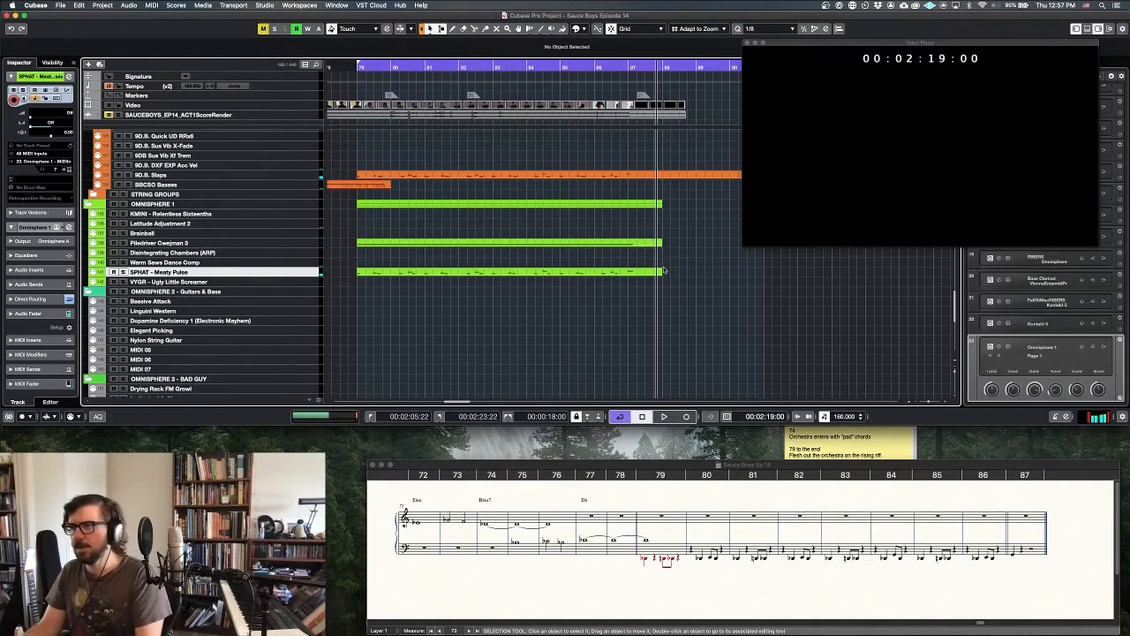
Set the left locator to bar 86 and record a horn rip on the 6FH Rips F track around bar 87.
scroll(665, 271, up, 15)
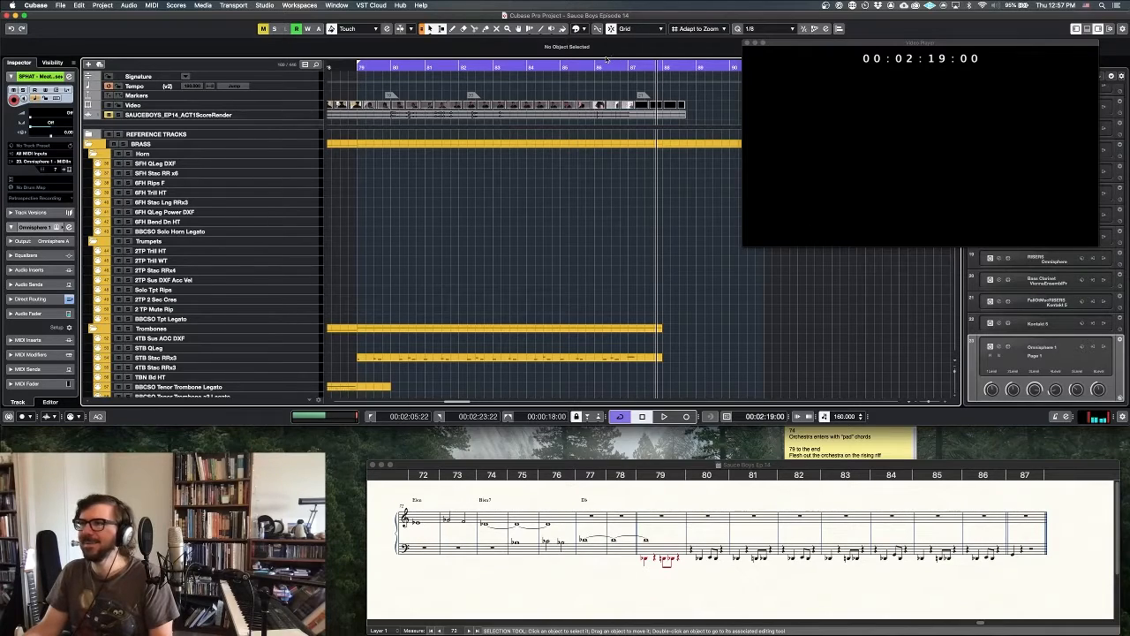
super+click(597, 63)
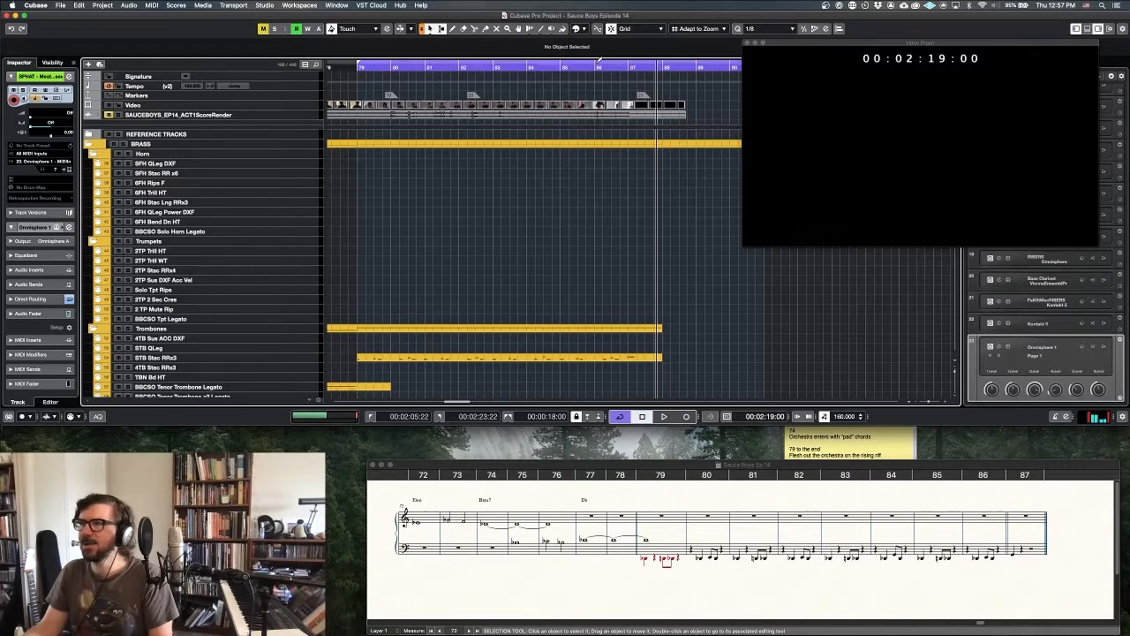
click(313, 183)
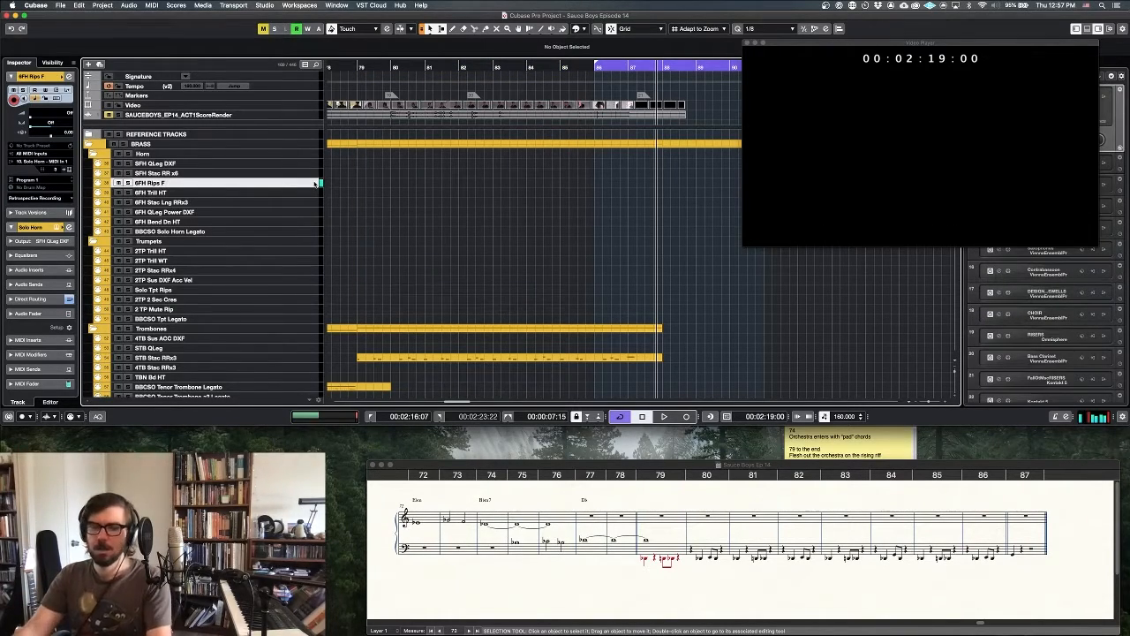
key(KP_Multiply)
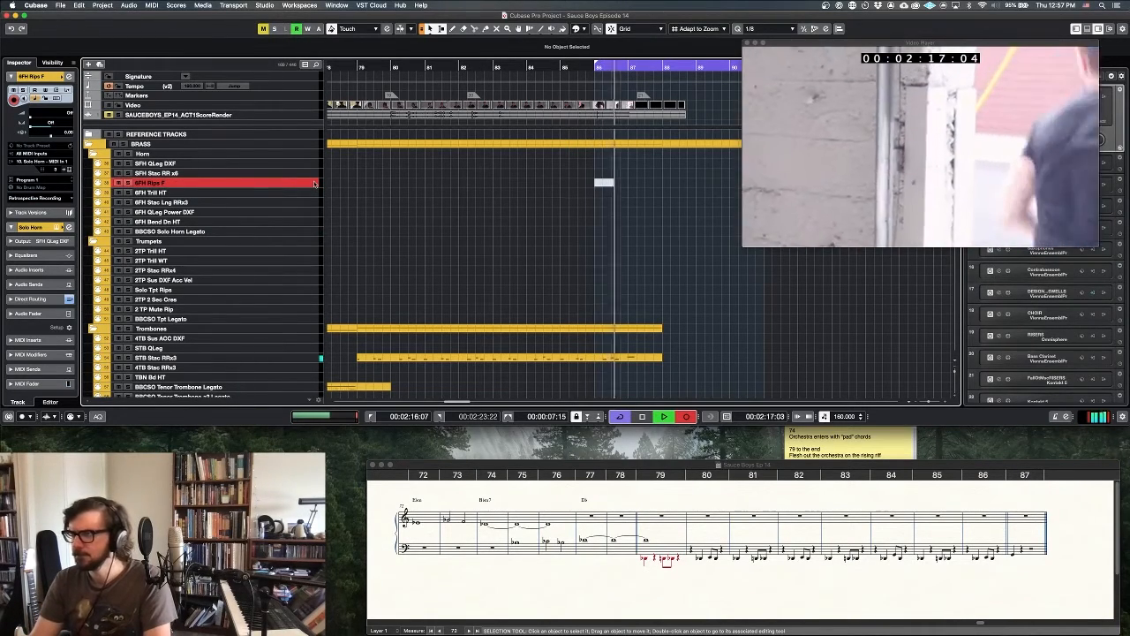
key(space)
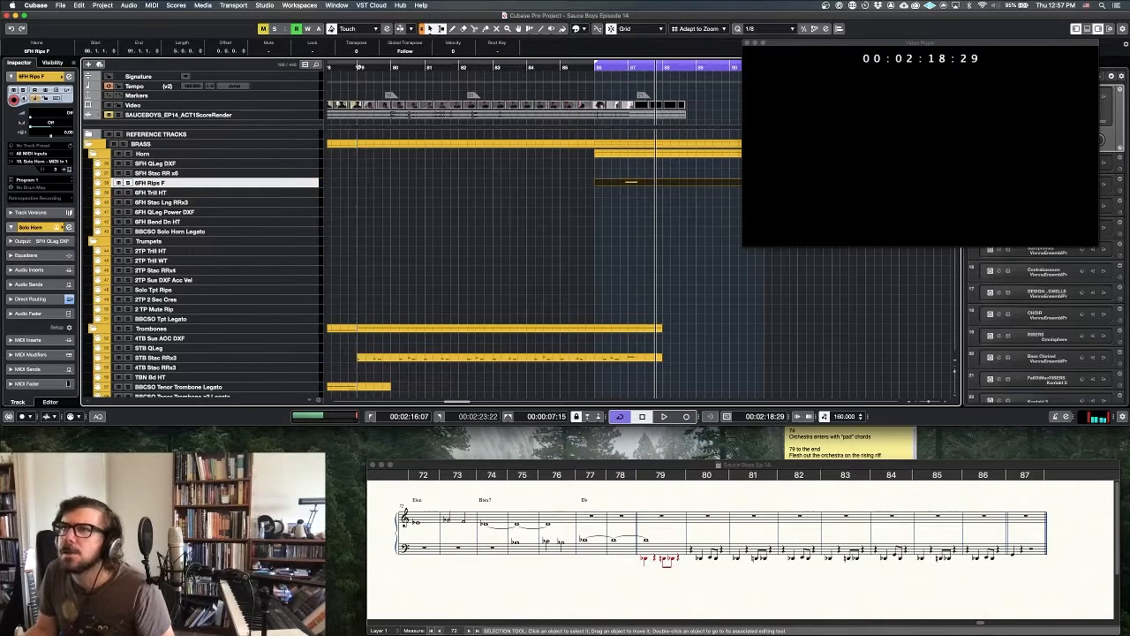
Set the left locator to bar 79.
super+click(357, 67)
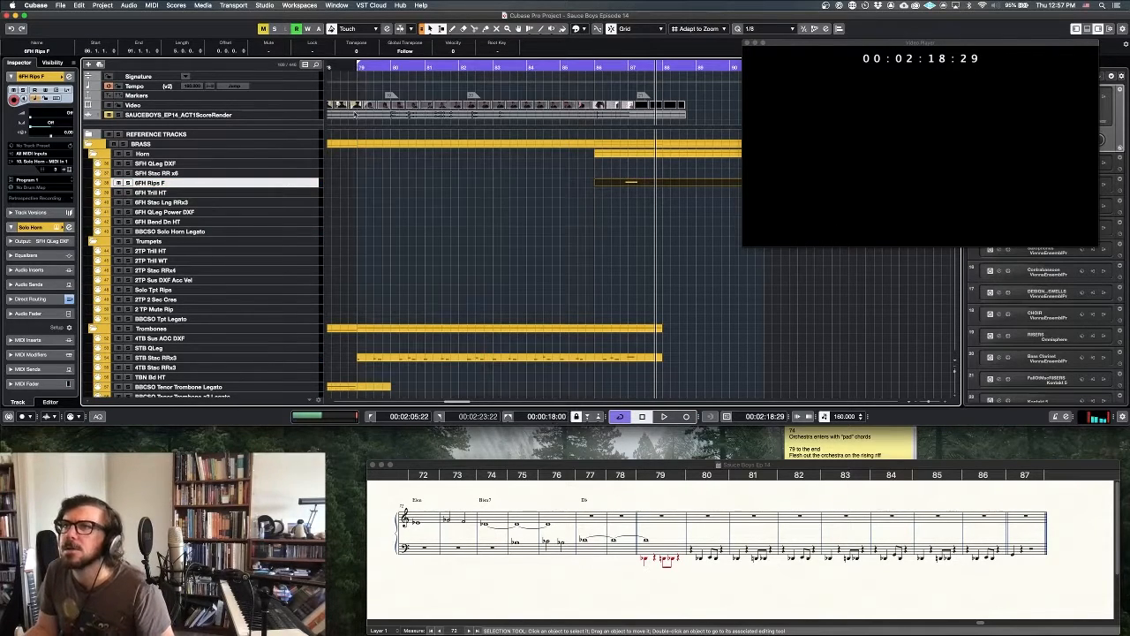
click(315, 231)
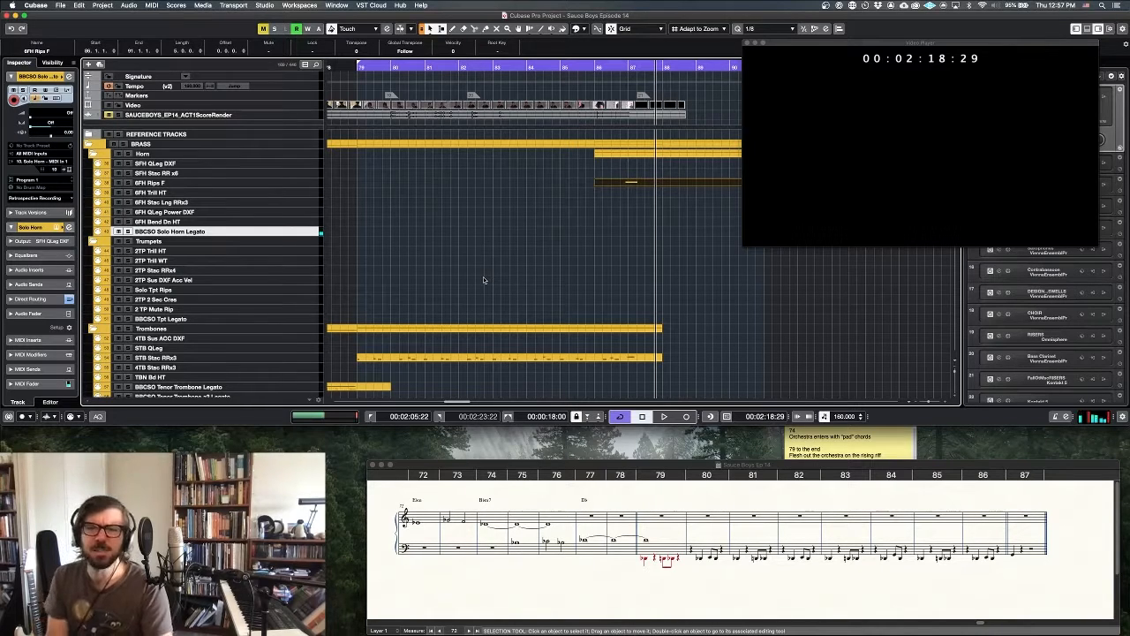
key(KP_Multiply)
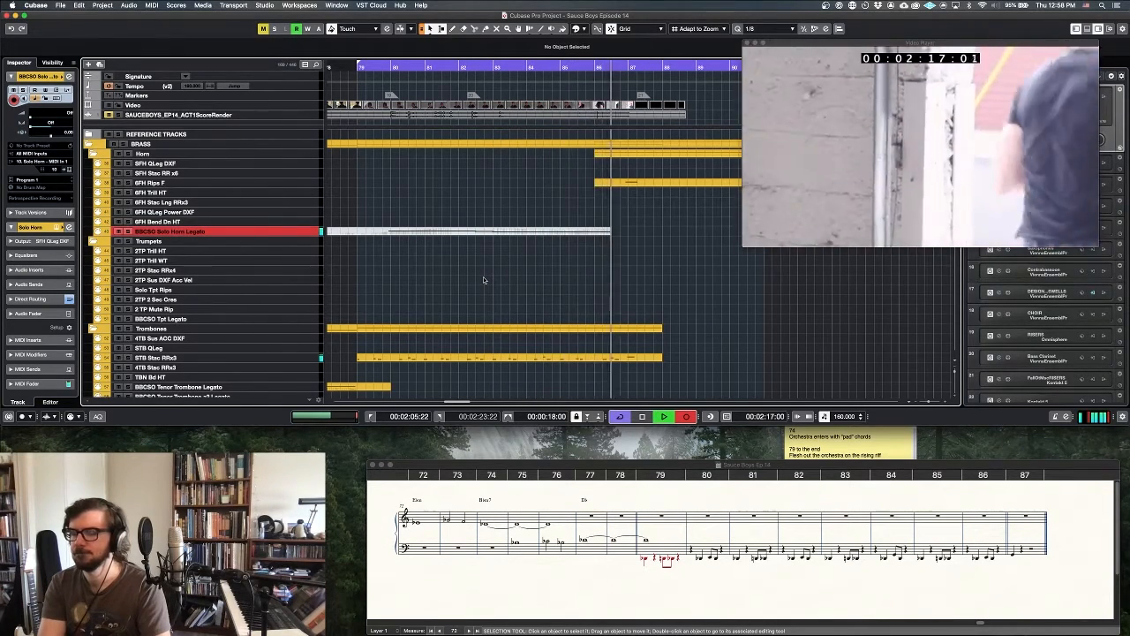
key(space)
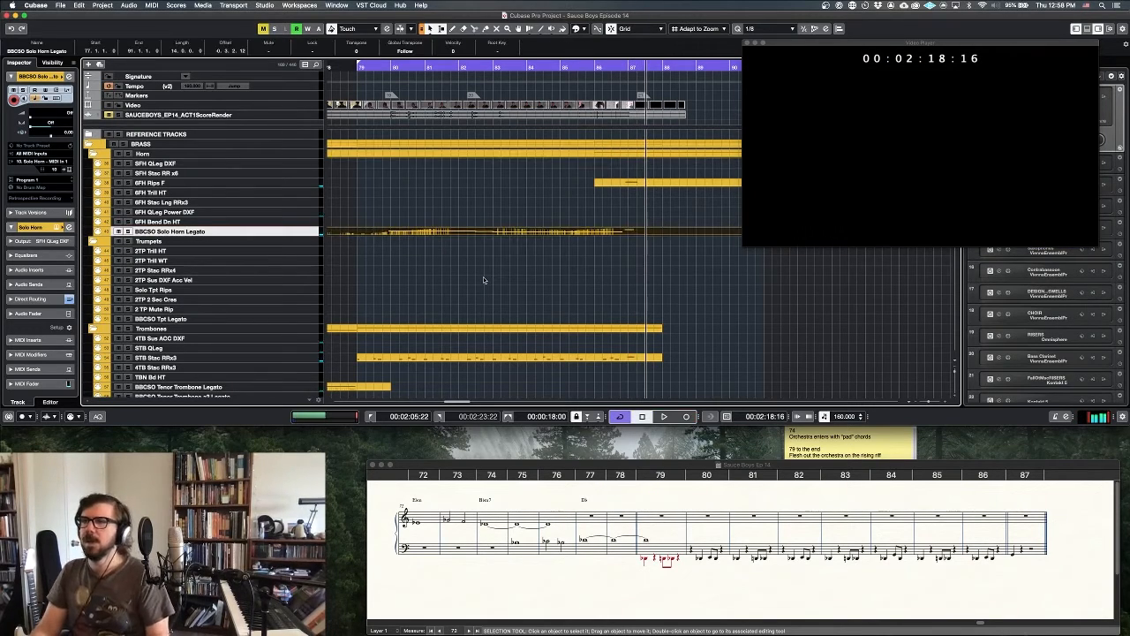
key(Delete)
Record a horn line over the rising riff on the 6FH QLeg Power DXF track and save the project.
click(310, 213)
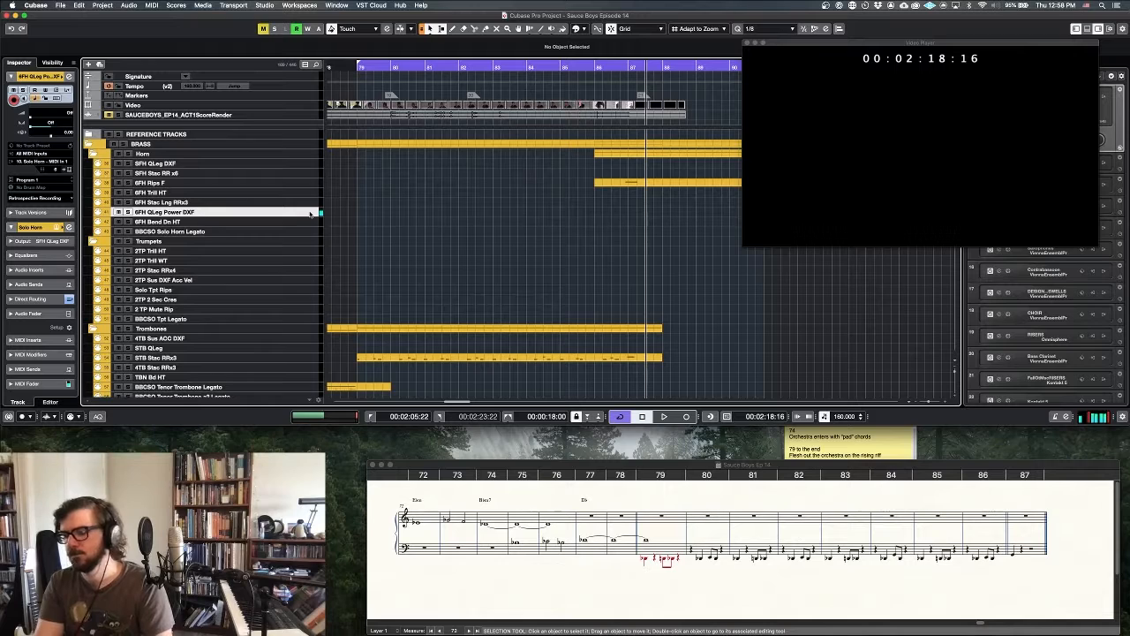
key(KP_Multiply)
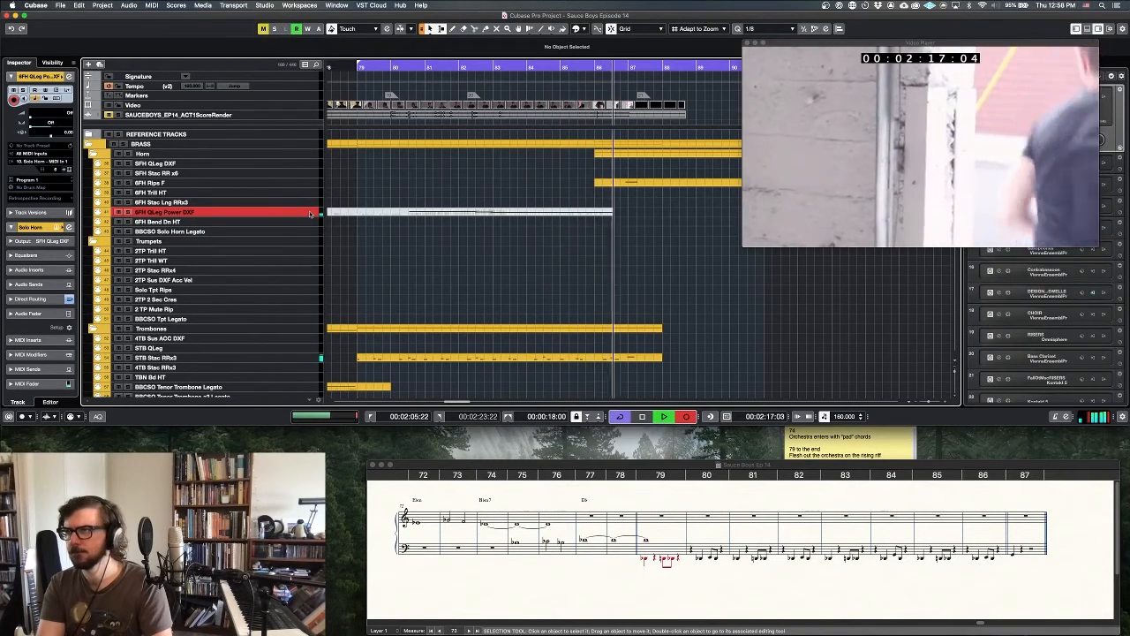
key(space)
key(super+s)
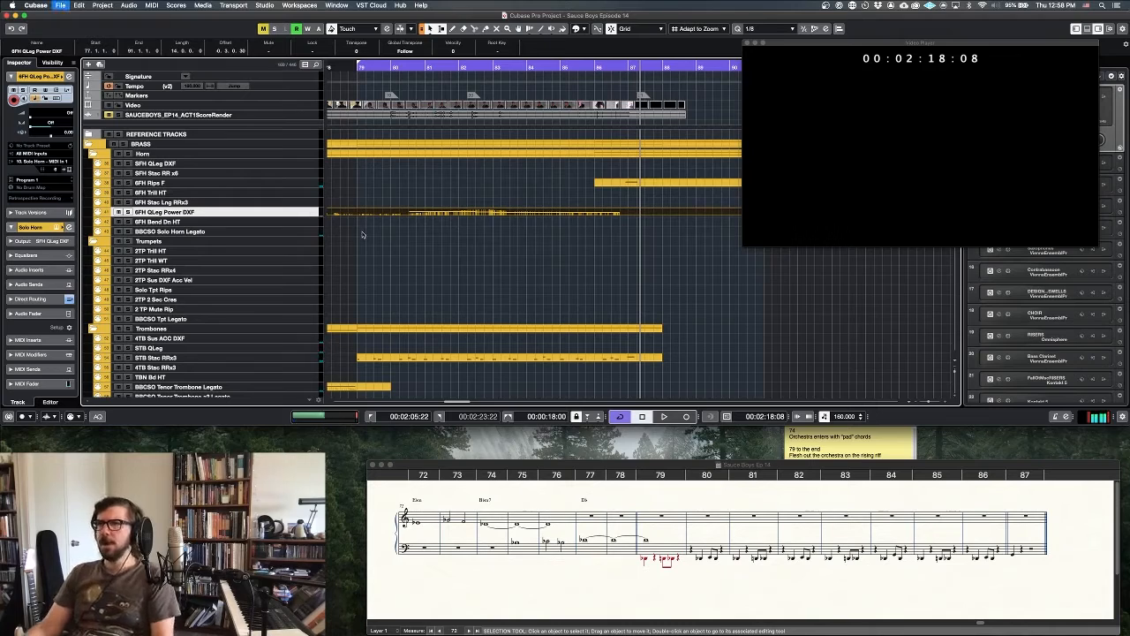
click(546, 274)
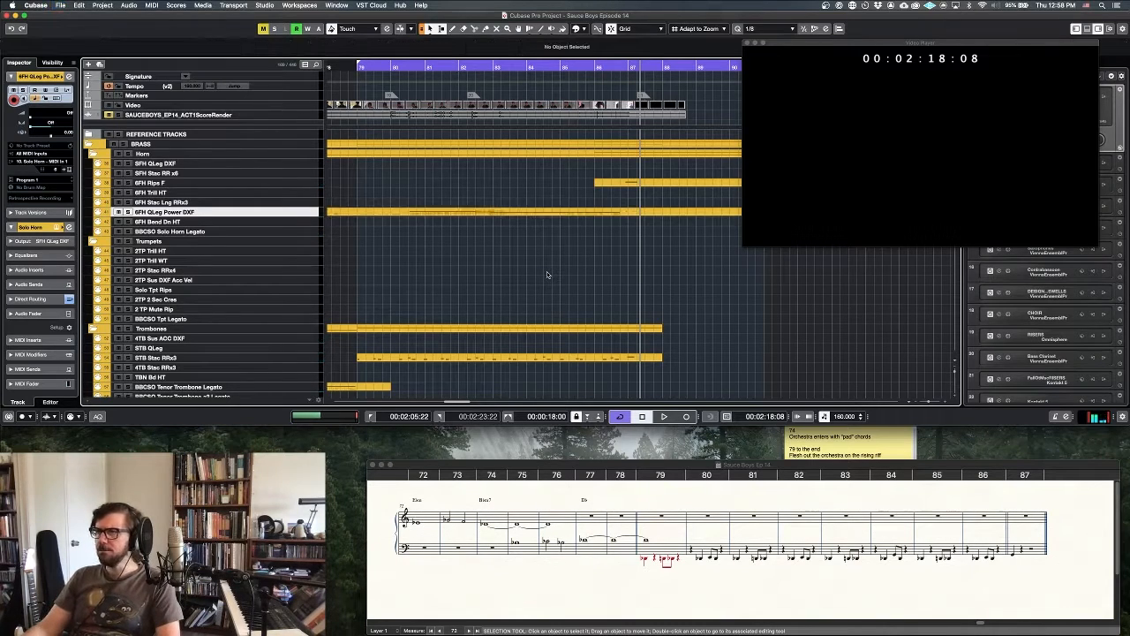
Set the left locator to bar 72 and move the playhead to it.
key(g)
key(g)
key(g)
key(g)
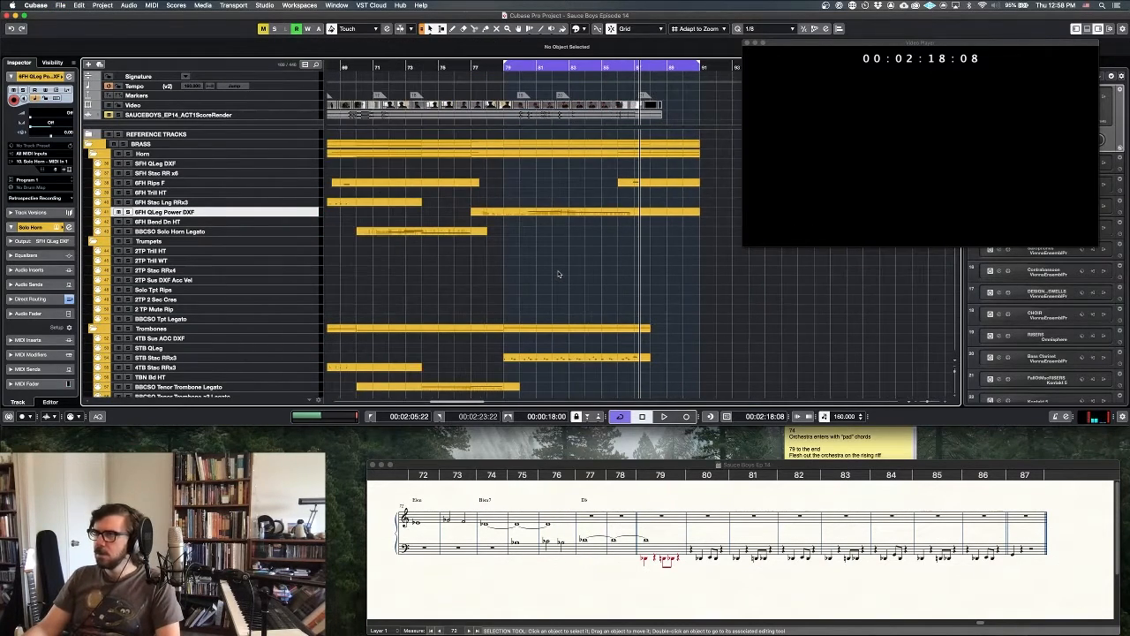
scroll(559, 275, down, 5)
scroll(558, 275, up, 5)
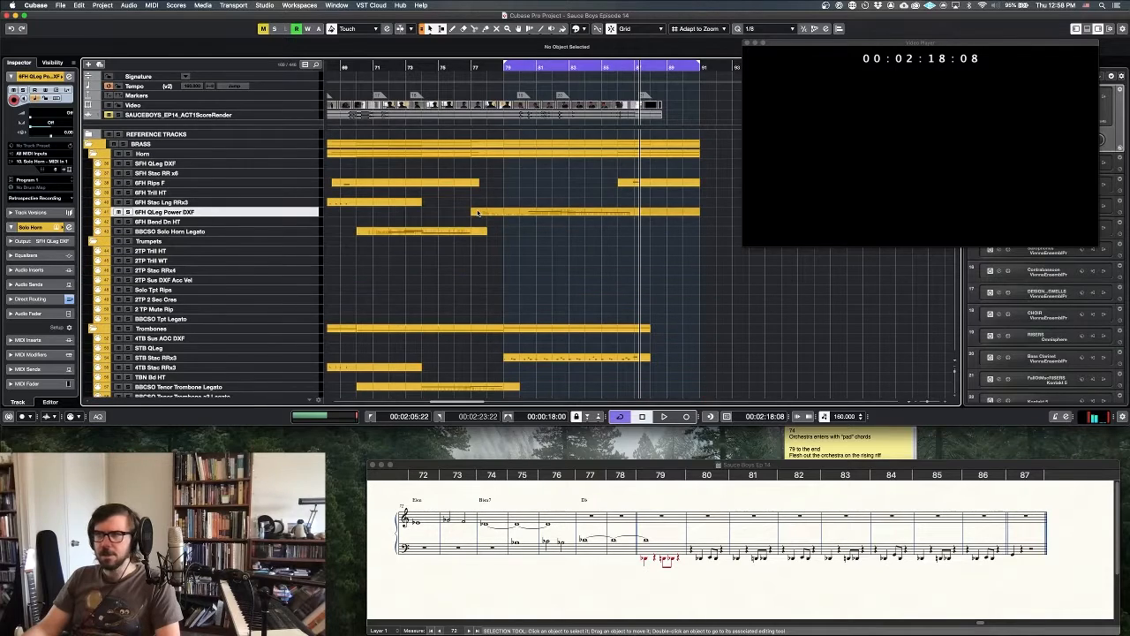
key(shift+g)
super+click(407, 63)
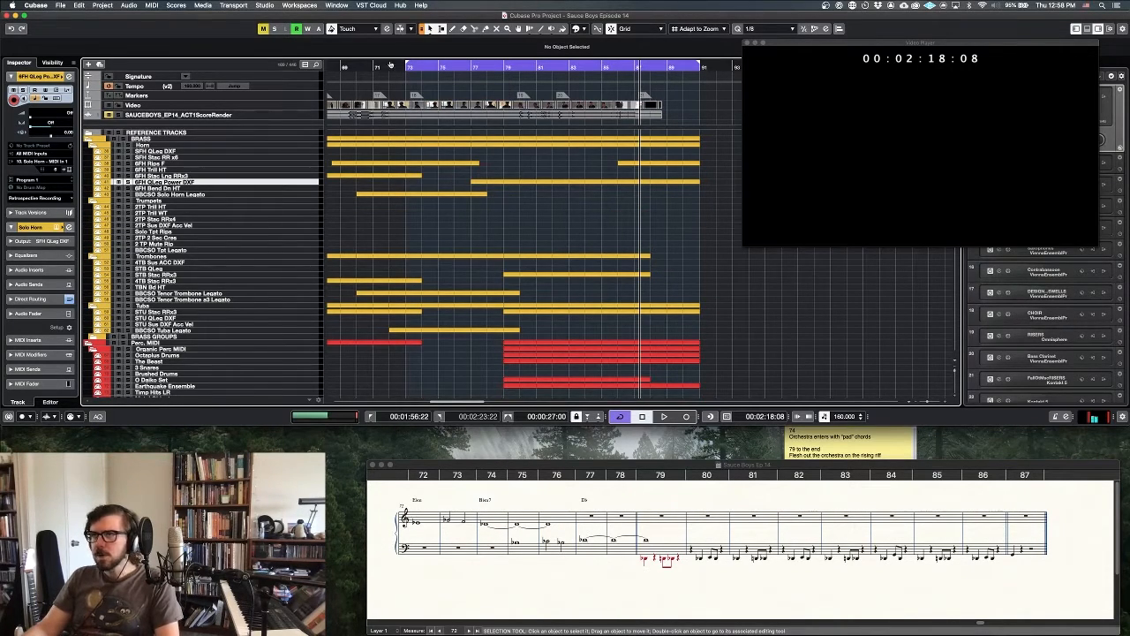
super+click(391, 65)
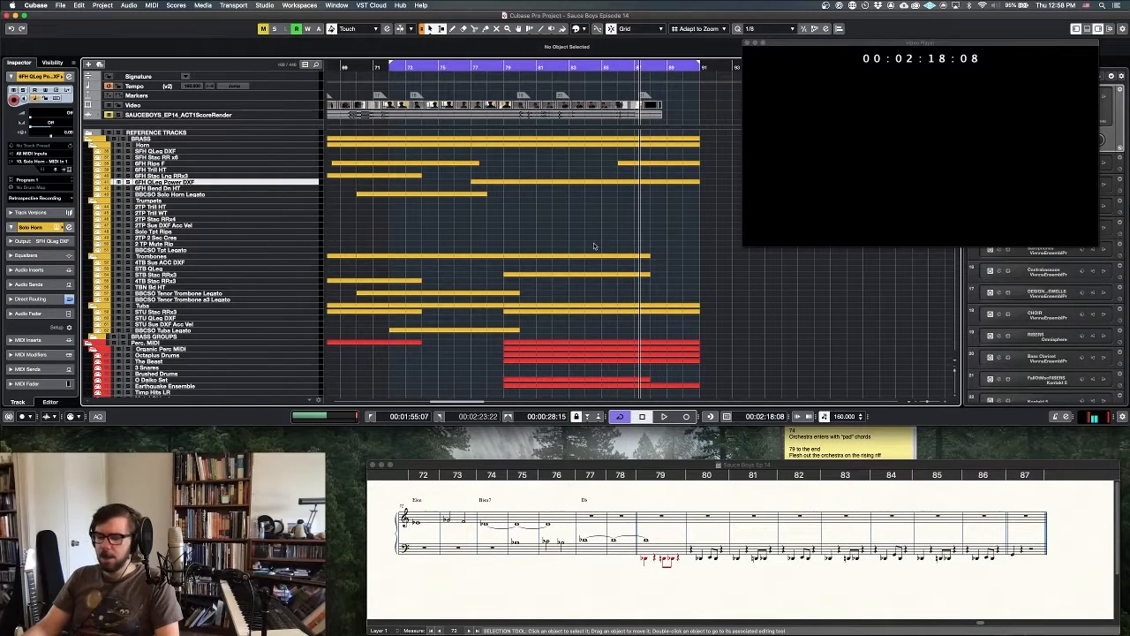
key(h)
key(h)
key(KP_1)
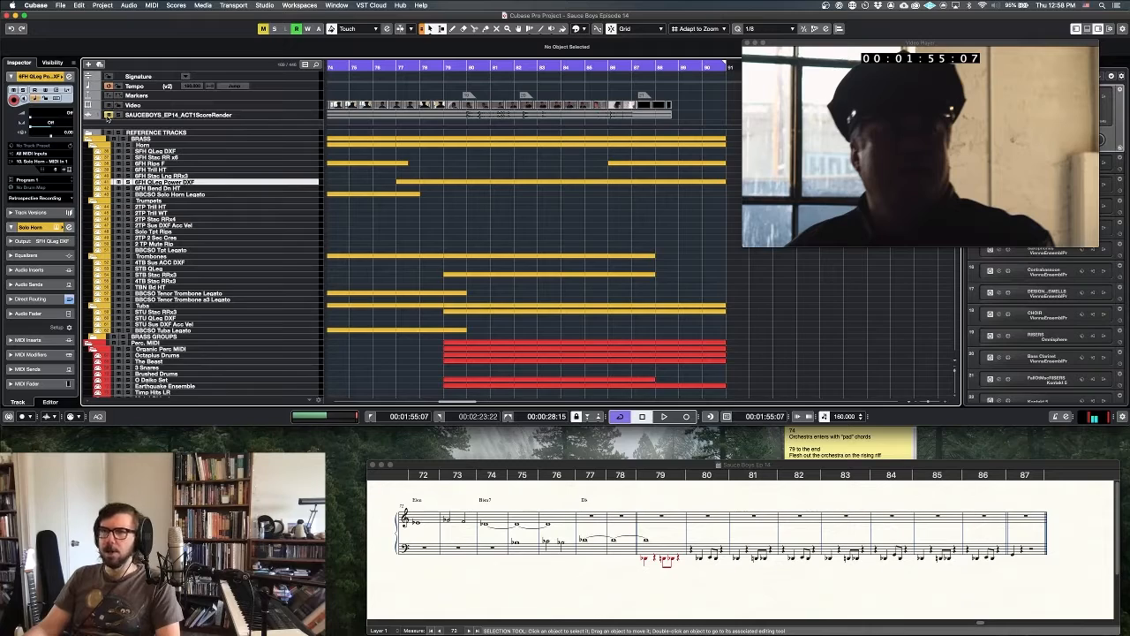
Unmute the SAUCEBOYS_EP14_ACT1ScoreRender track, set its volume to 0.00 and play the cue from bar 72 to its end.
click(108, 115)
click(315, 116)
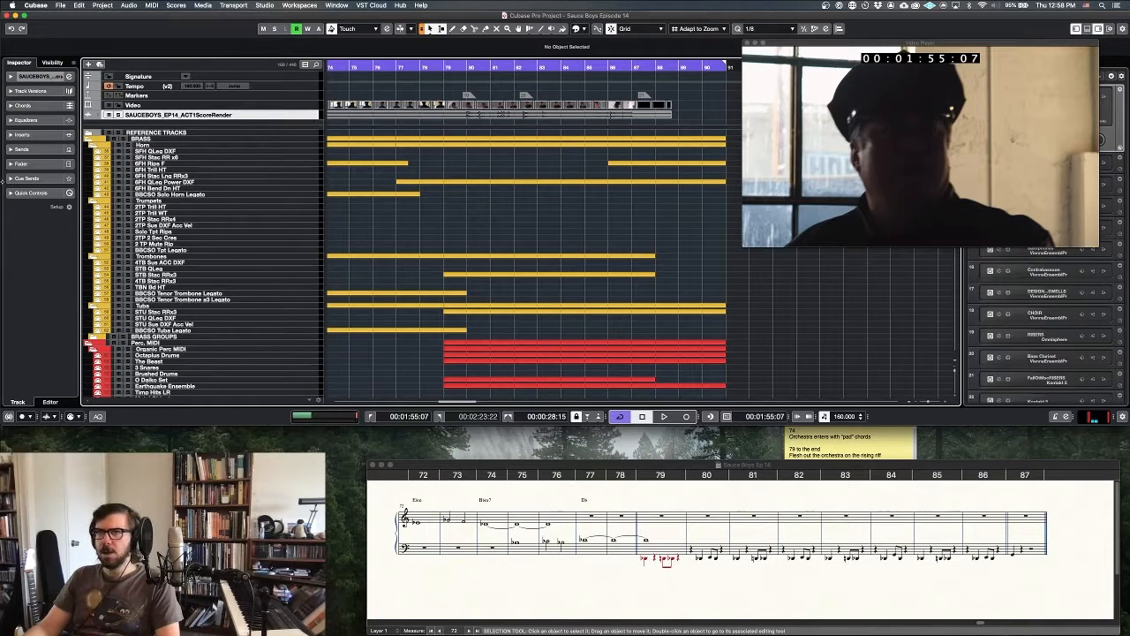
click(10, 77)
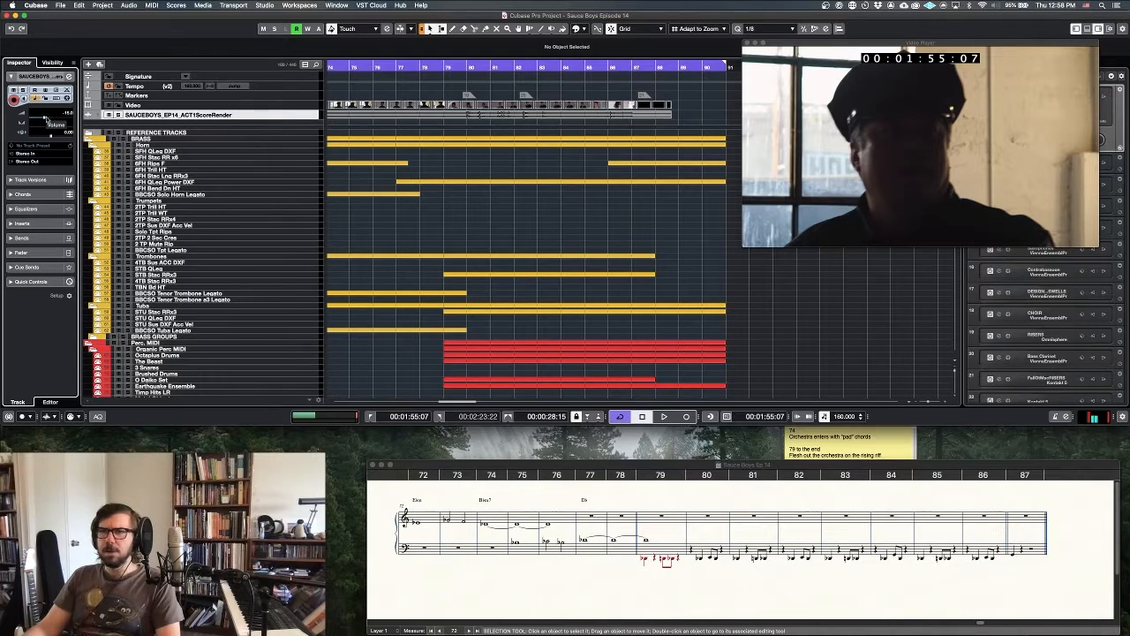
drag(44, 120, 48, 119)
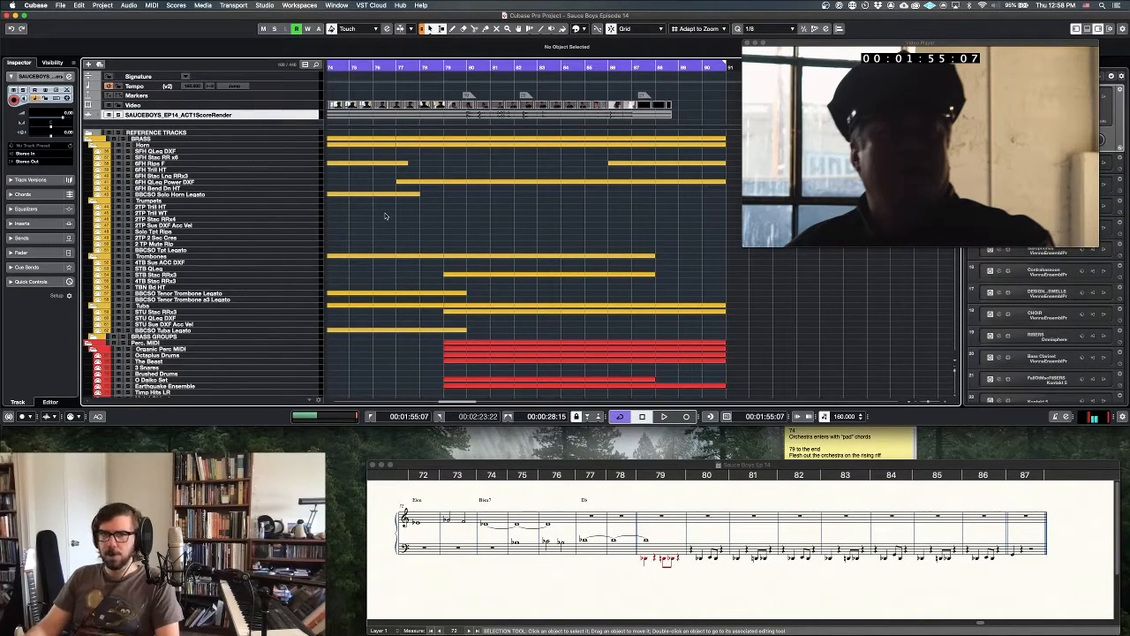
key(space)
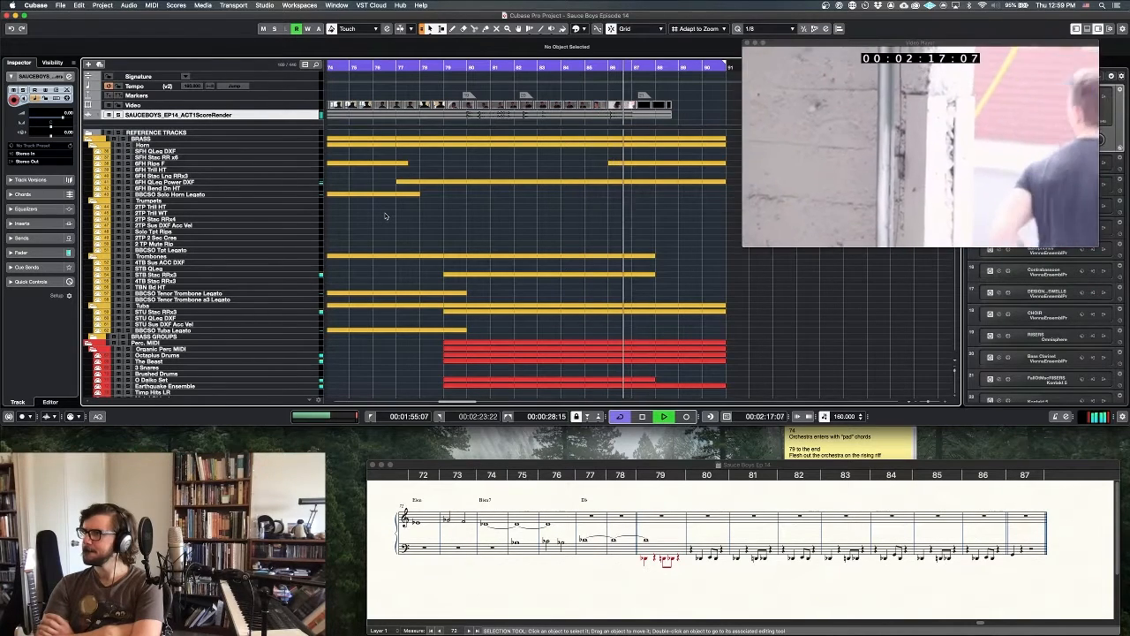
key(space)
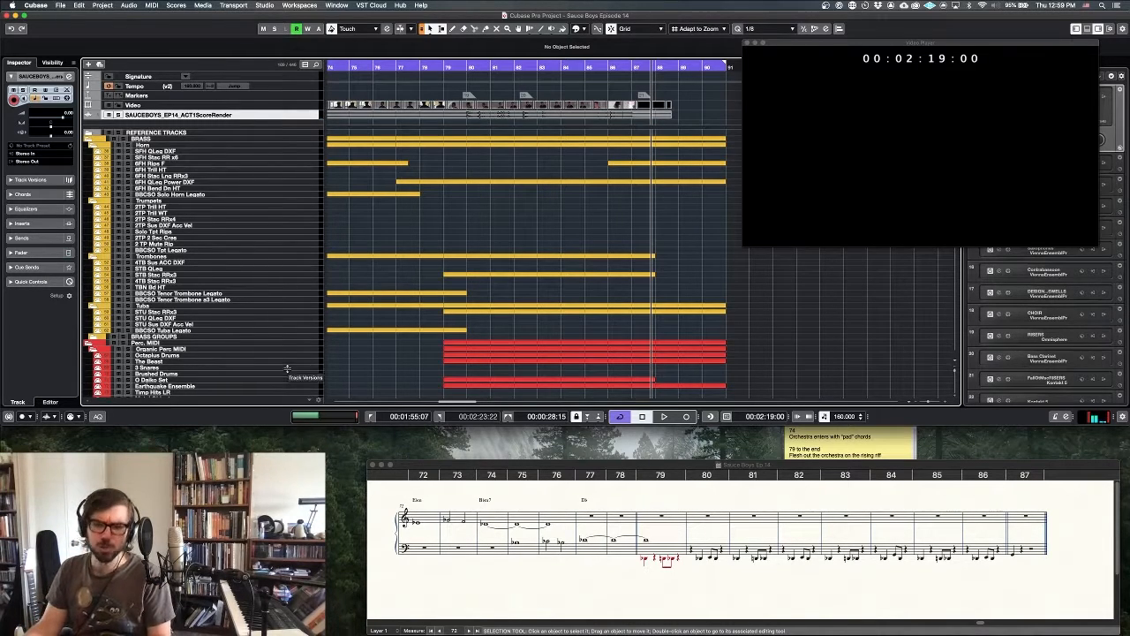
Set the left locator to bar 77.
key(shift+h)
key(shift+h)
key(shift+g)
key(shift+g)
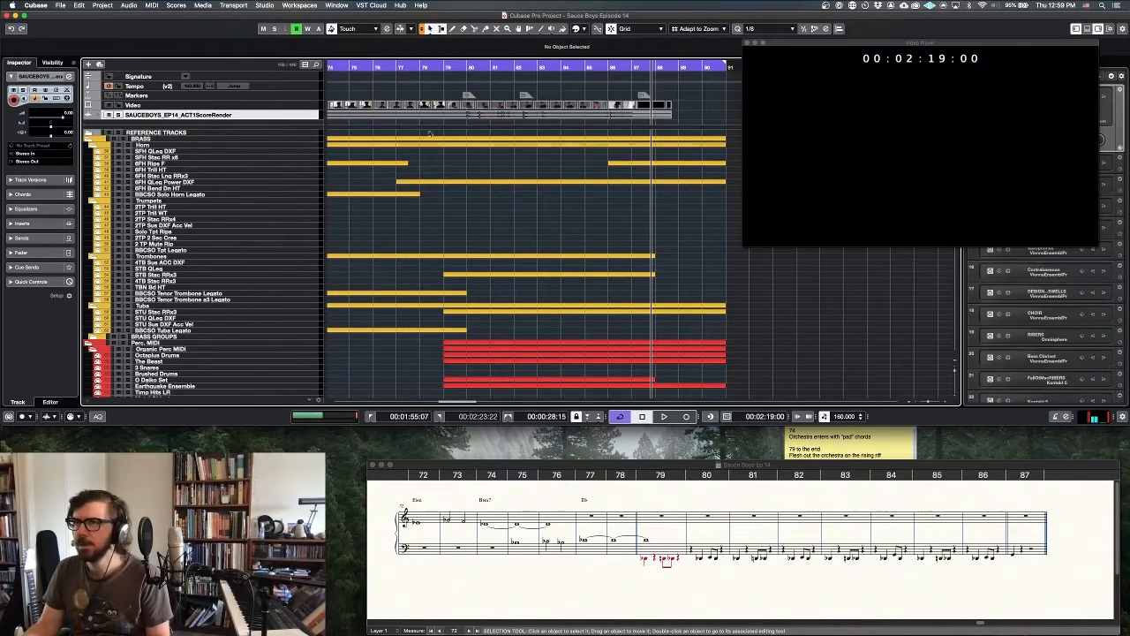
key(shift+h)
key(shift+g)
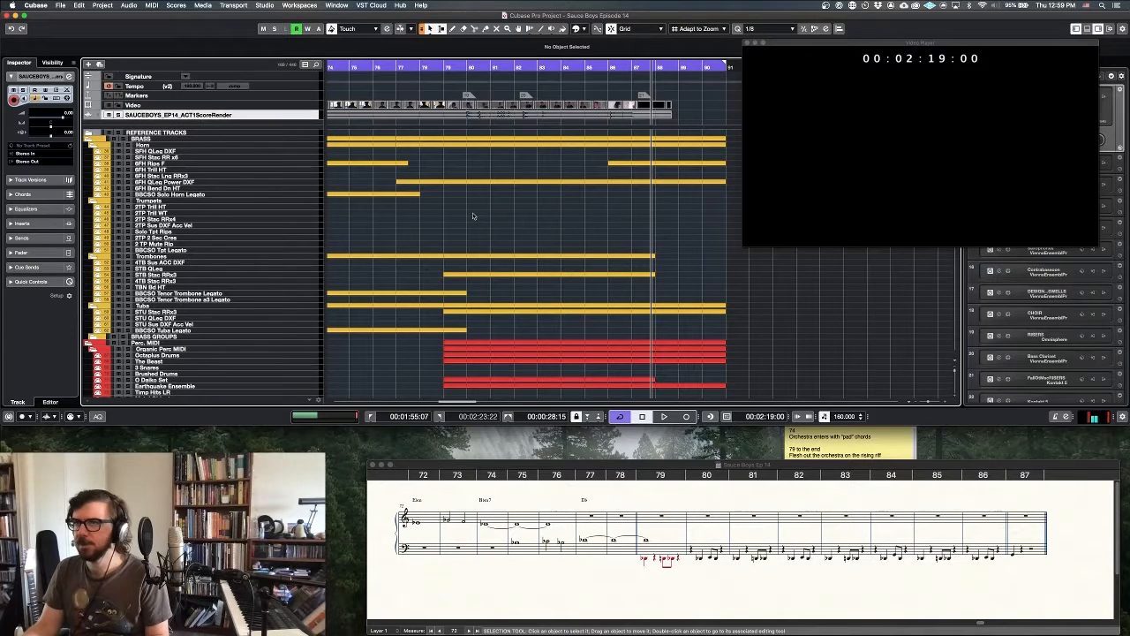
click(284, 226)
key(shift+h)
key(shift+h)
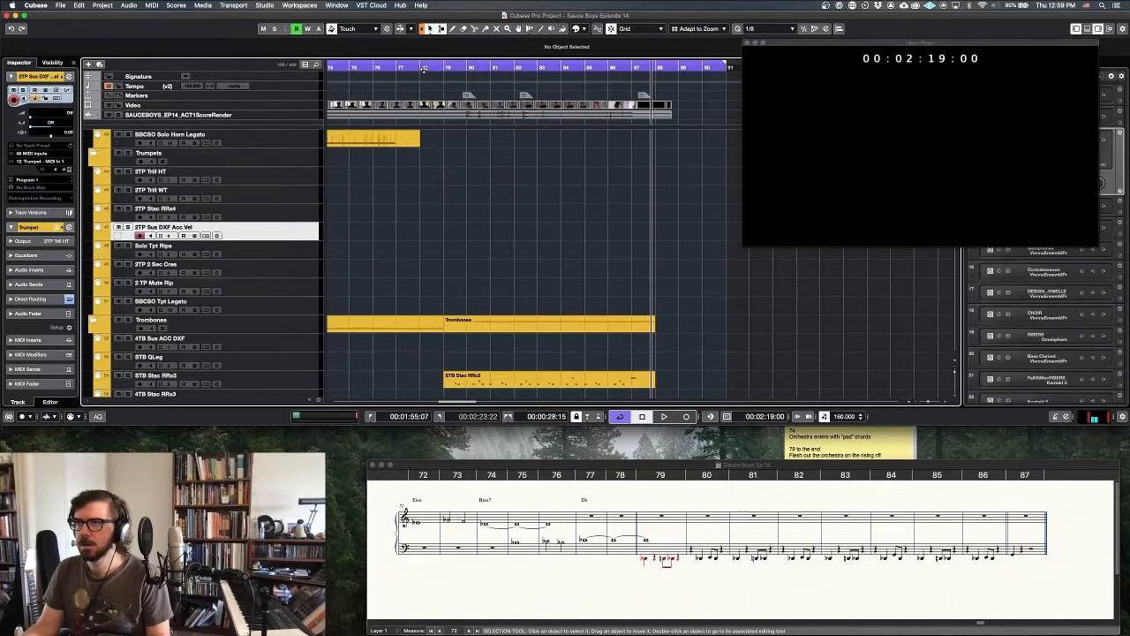
scroll(445, 205, down, 10)
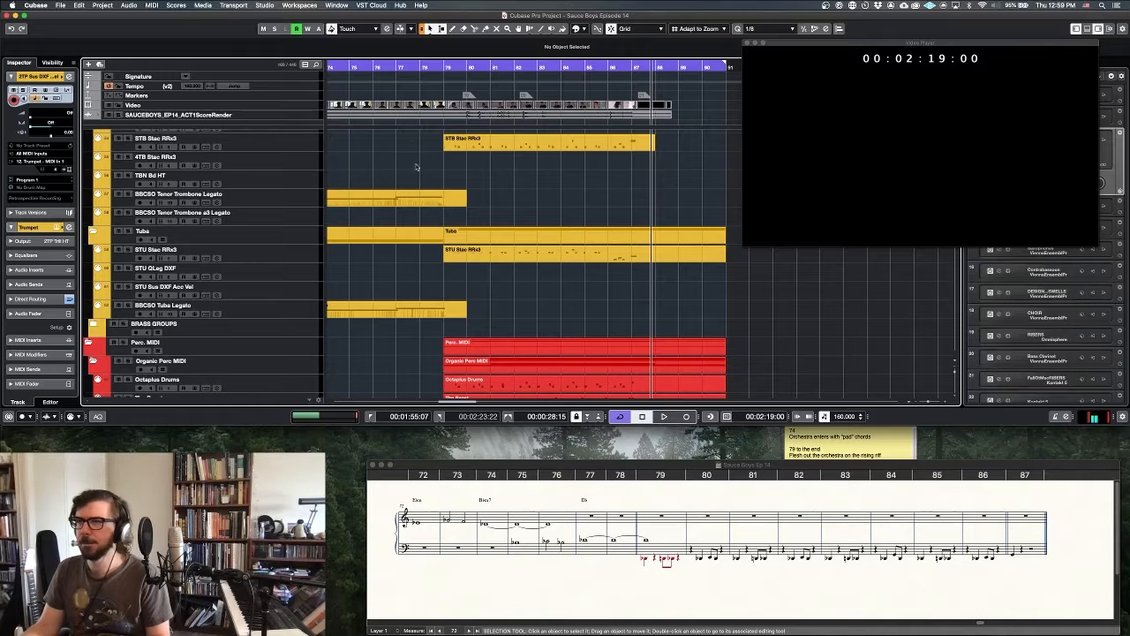
super+click(397, 63)
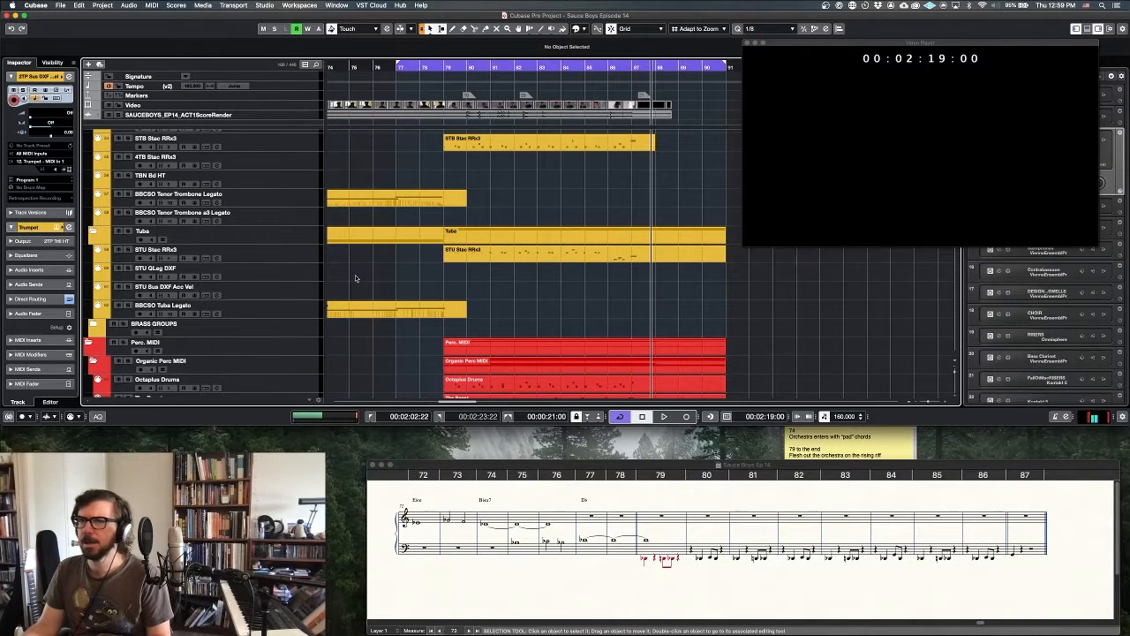
Record a sustained design percussion swell from bar 77 on the Rumpfs track.
scroll(352, 271, down, 8)
scroll(327, 241, down, 3)
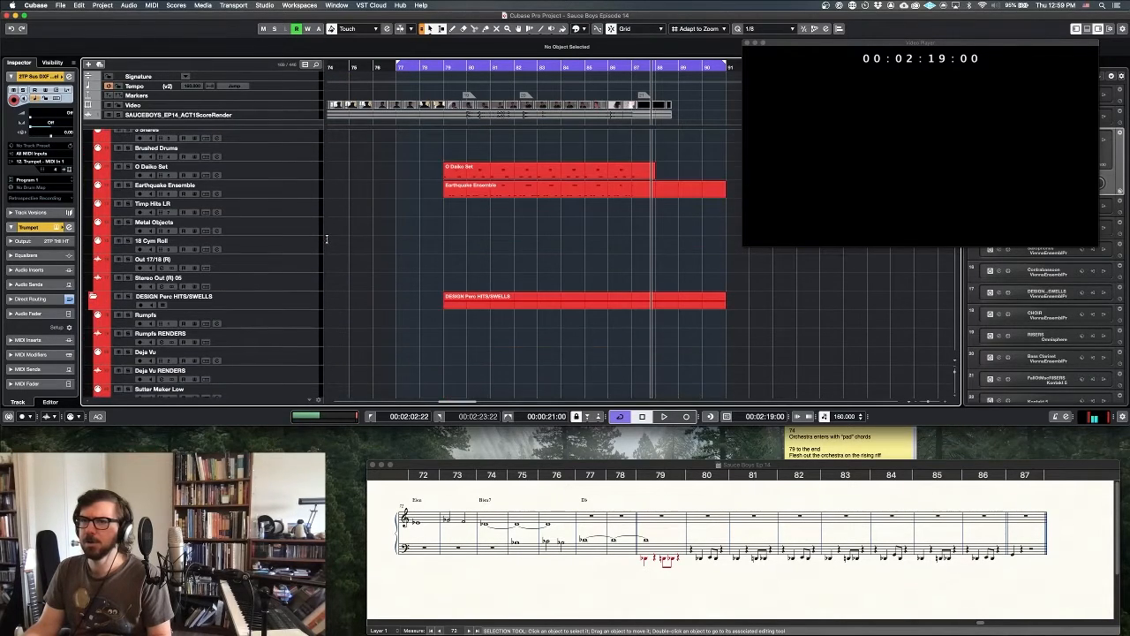
click(288, 311)
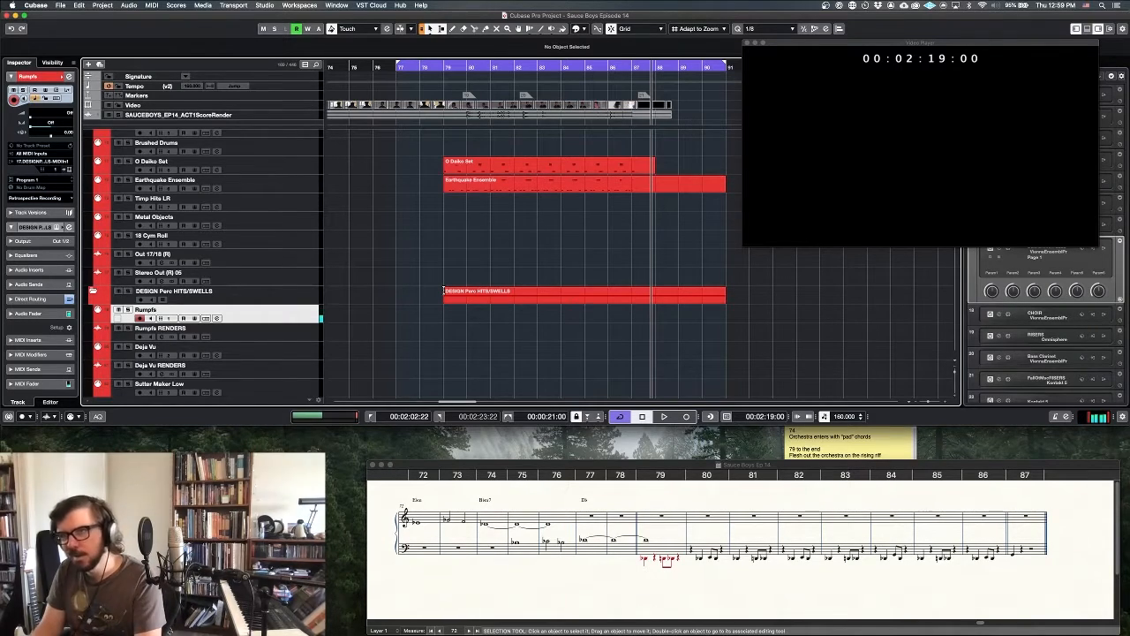
key(KP_Multiply)
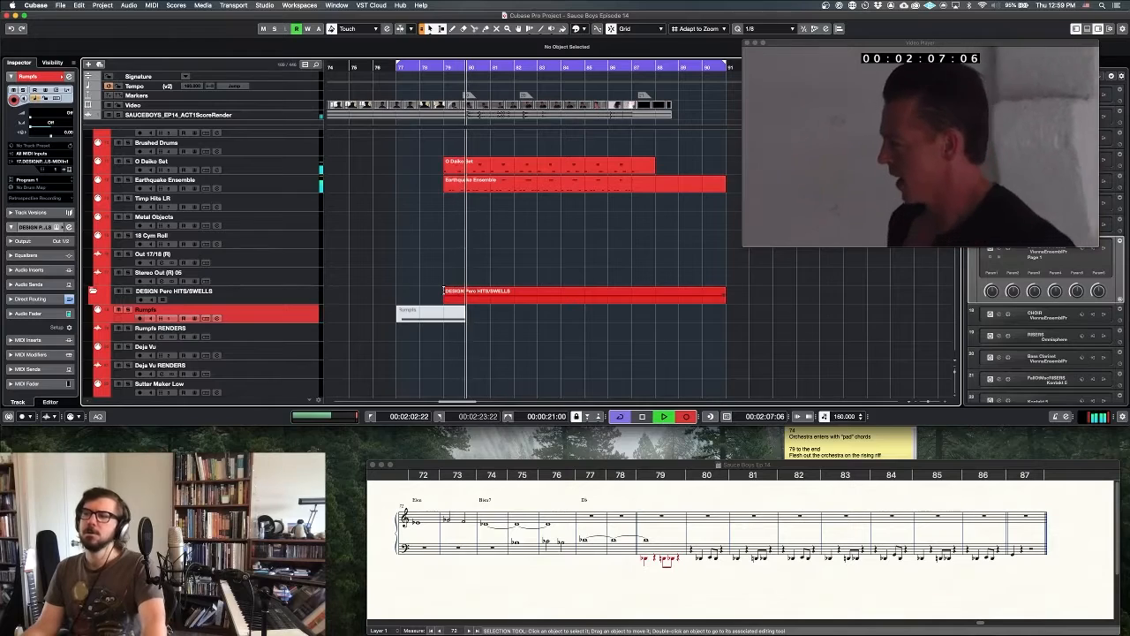
key(space)
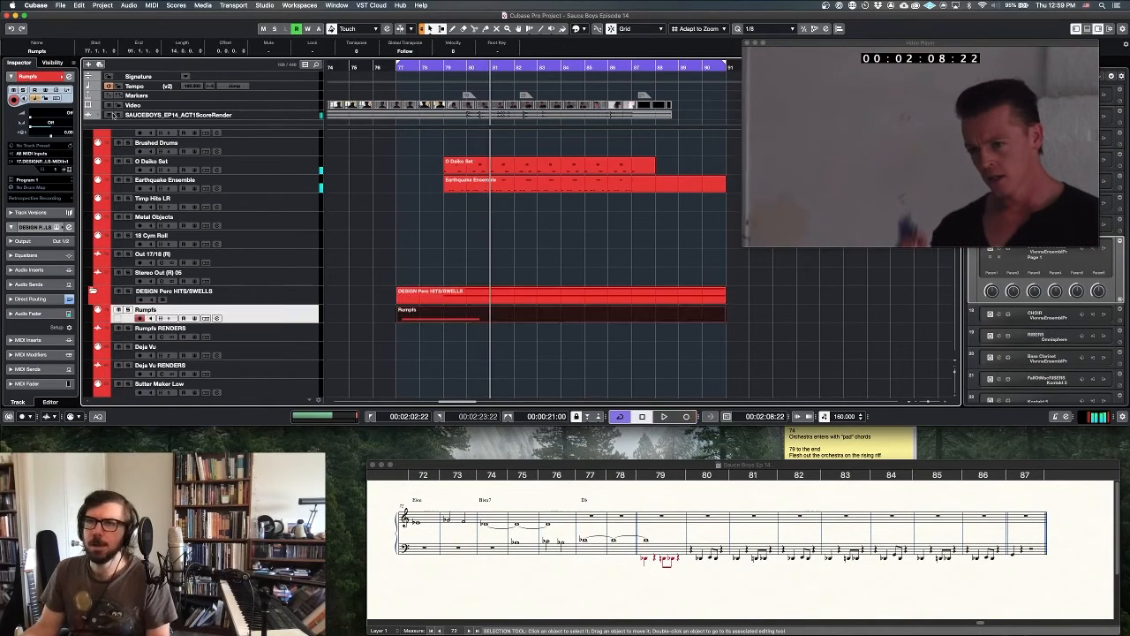
Render the Rumpfs part in place with the current settings and move the Out 1/2 audio onto the Rumpfs RENDERS track.
click(432, 315)
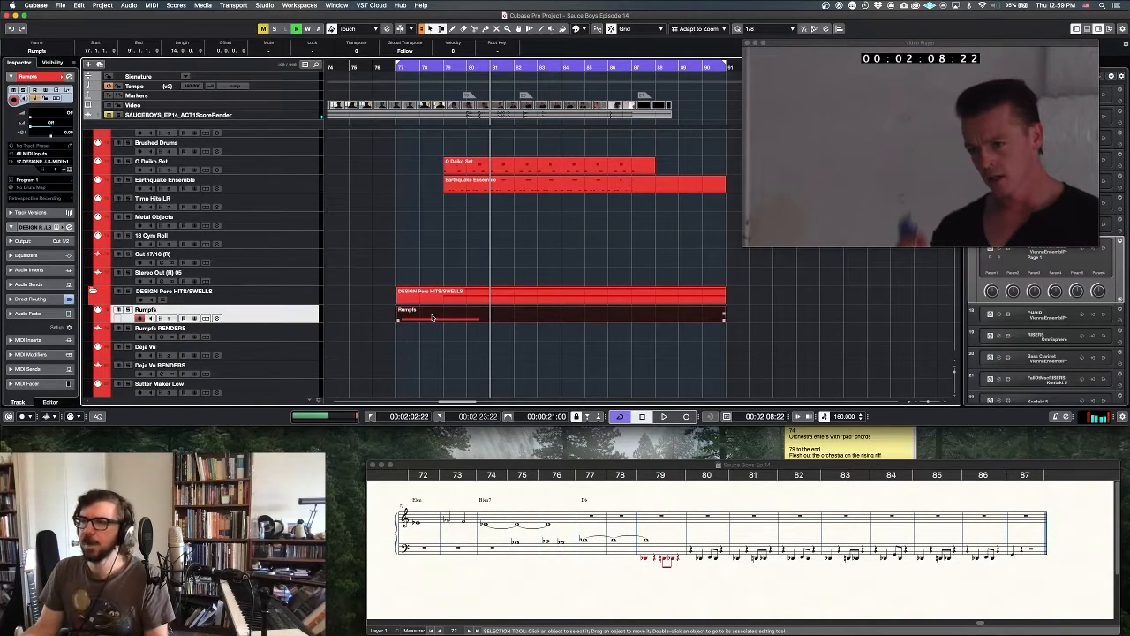
right_click(433, 317)
mouse_move(505, 381)
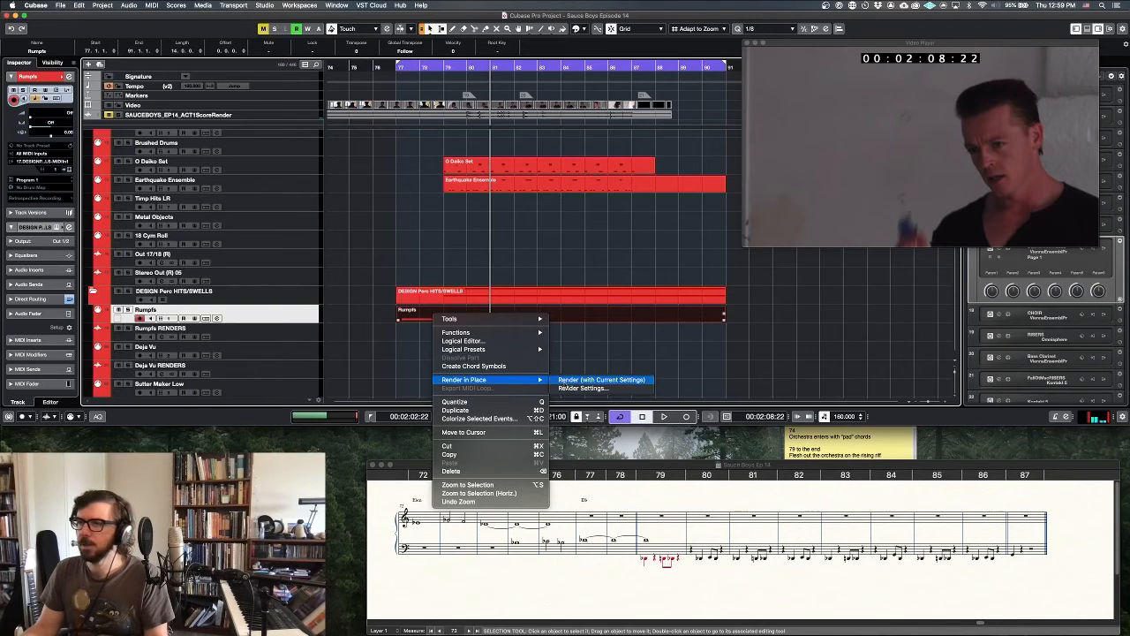
click(600, 380)
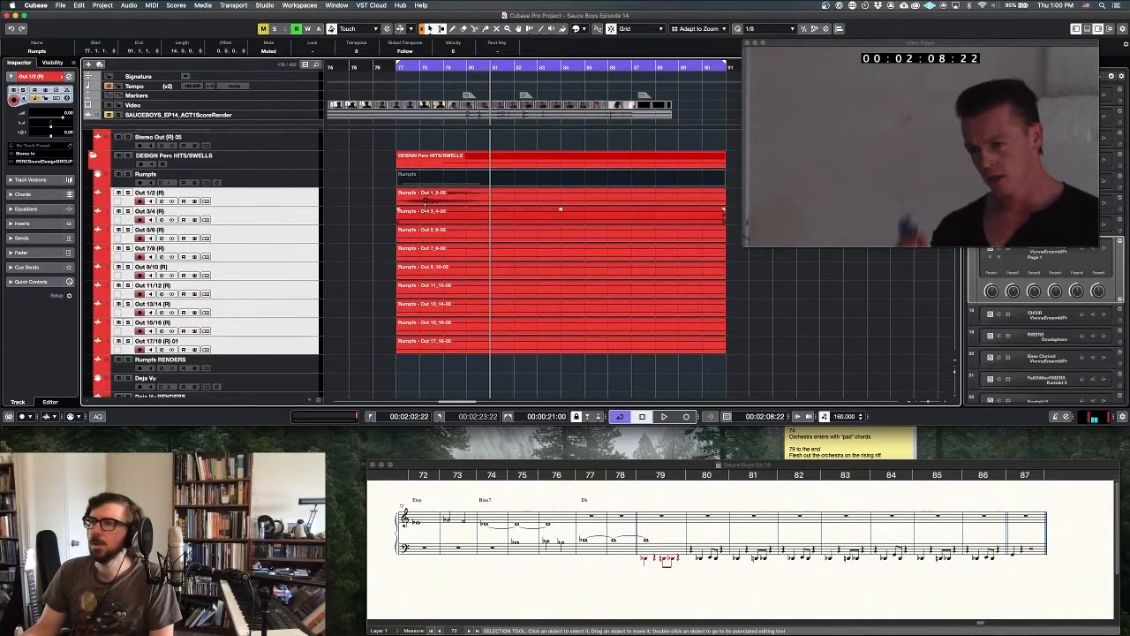
drag(446, 202, 457, 371)
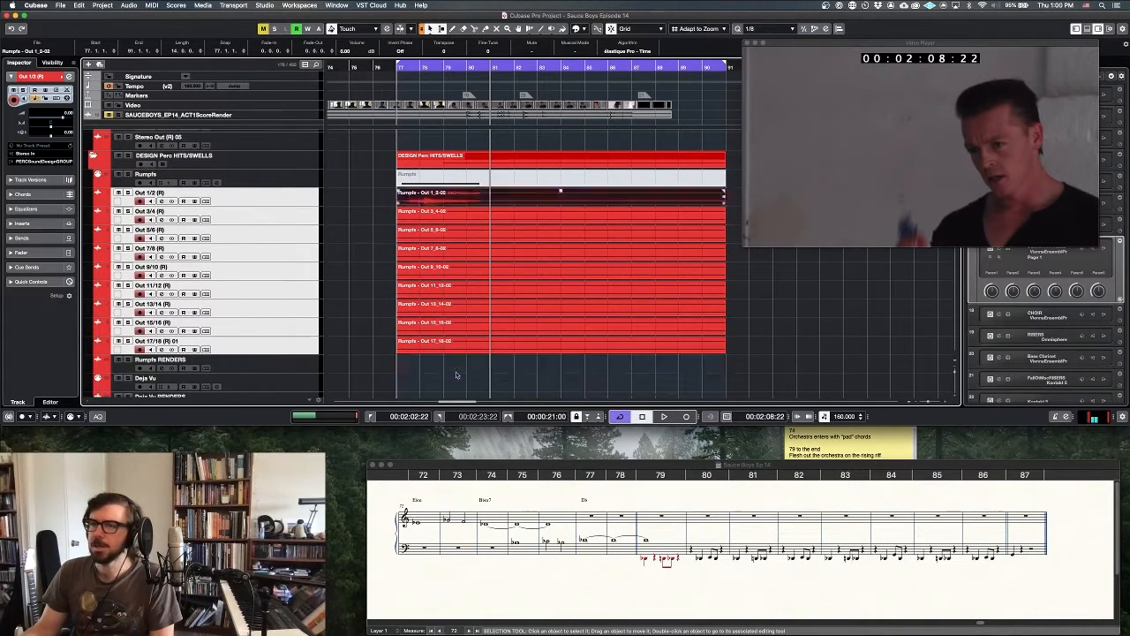
Delete the leftover render tracks from Out 1/2 (R) through Out 17/18 (R) 01, including their contents.
click(290, 180)
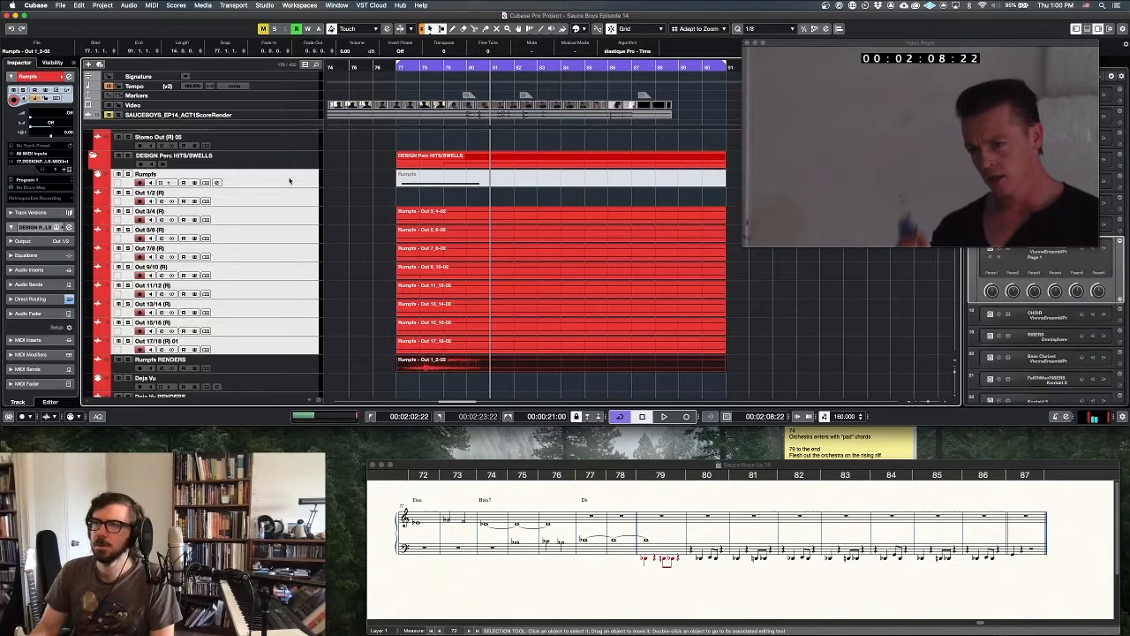
click(291, 204)
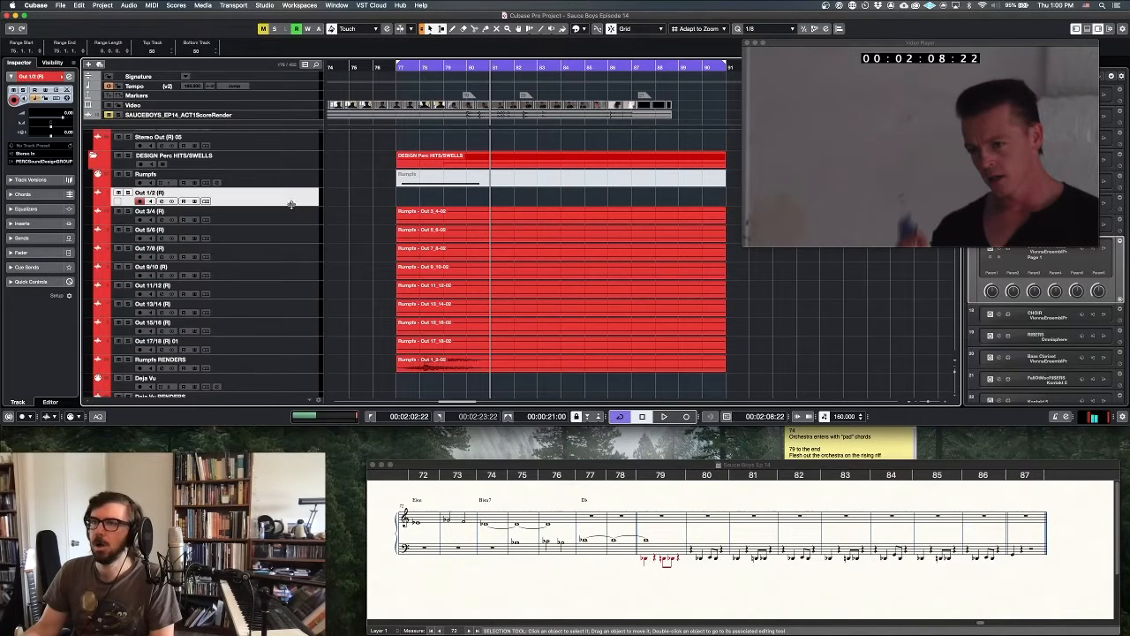
shift+click(298, 352)
key(Delete)
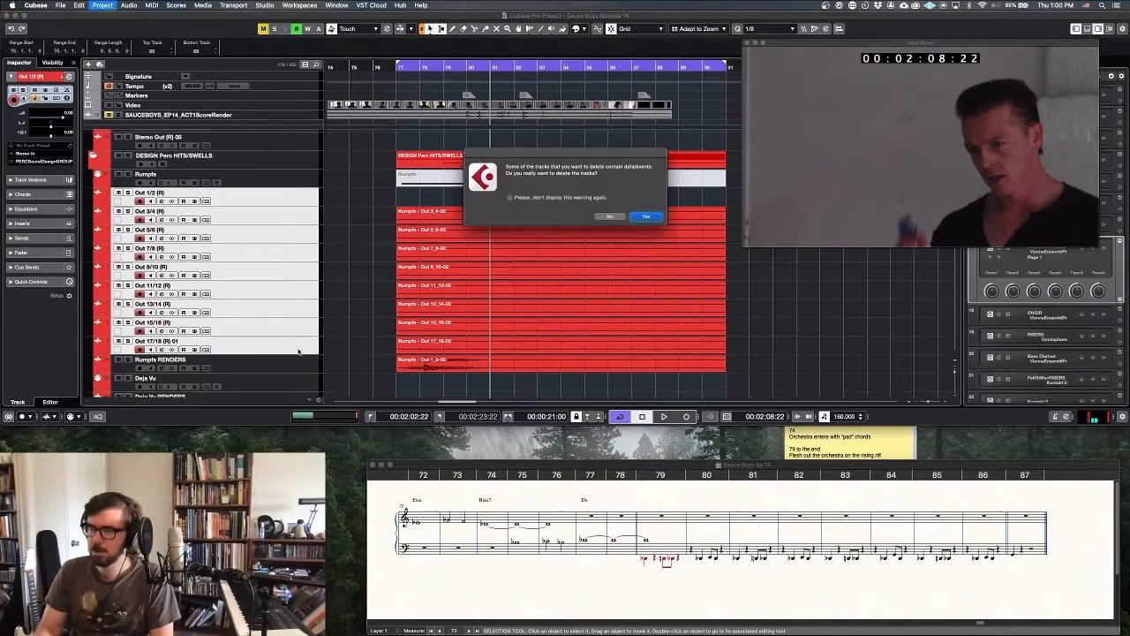
key(Return)
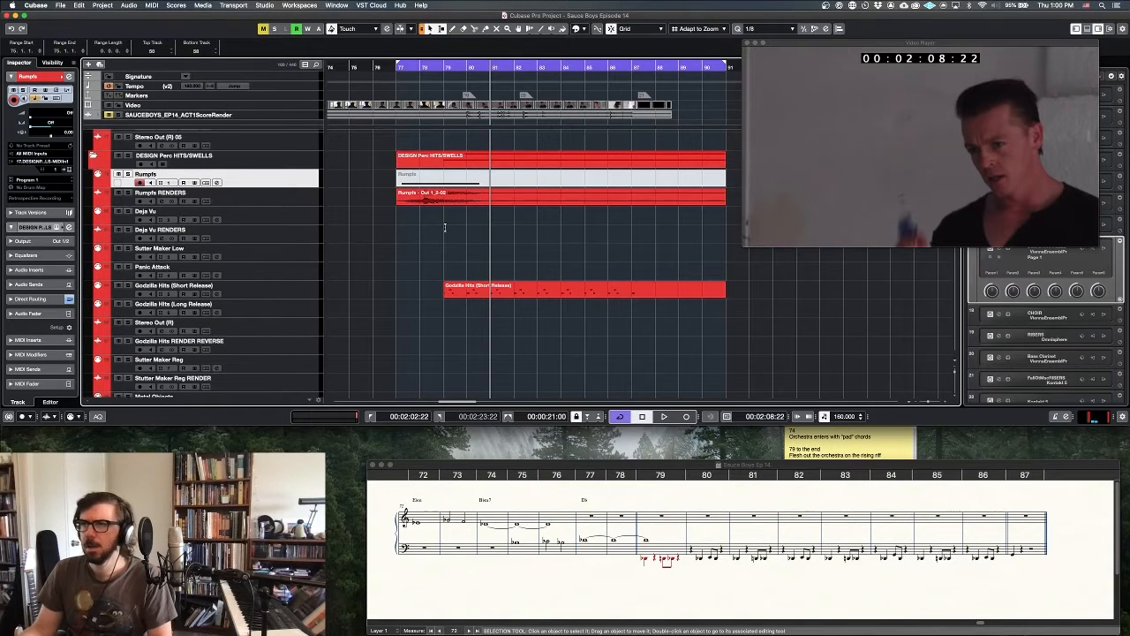
Solo the Rumpfs RENDERS track and shift its audio event later so the swell's peak lands on bar 79.
scroll(438, 228, up, 6)
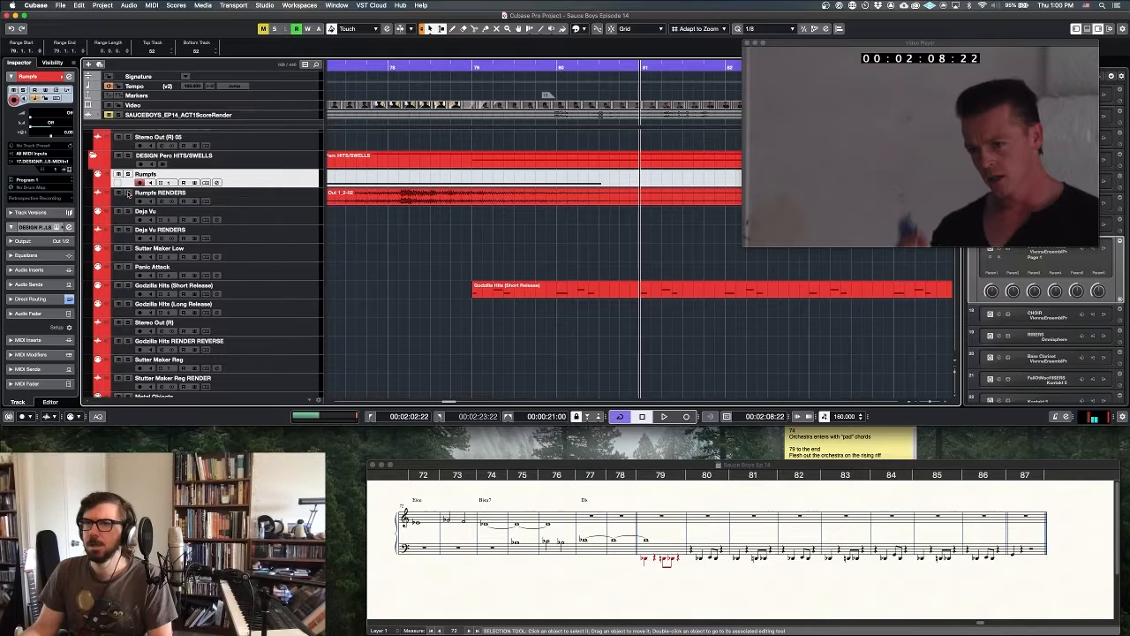
drag(431, 203, 505, 203)
scroll(506, 207, up, 5)
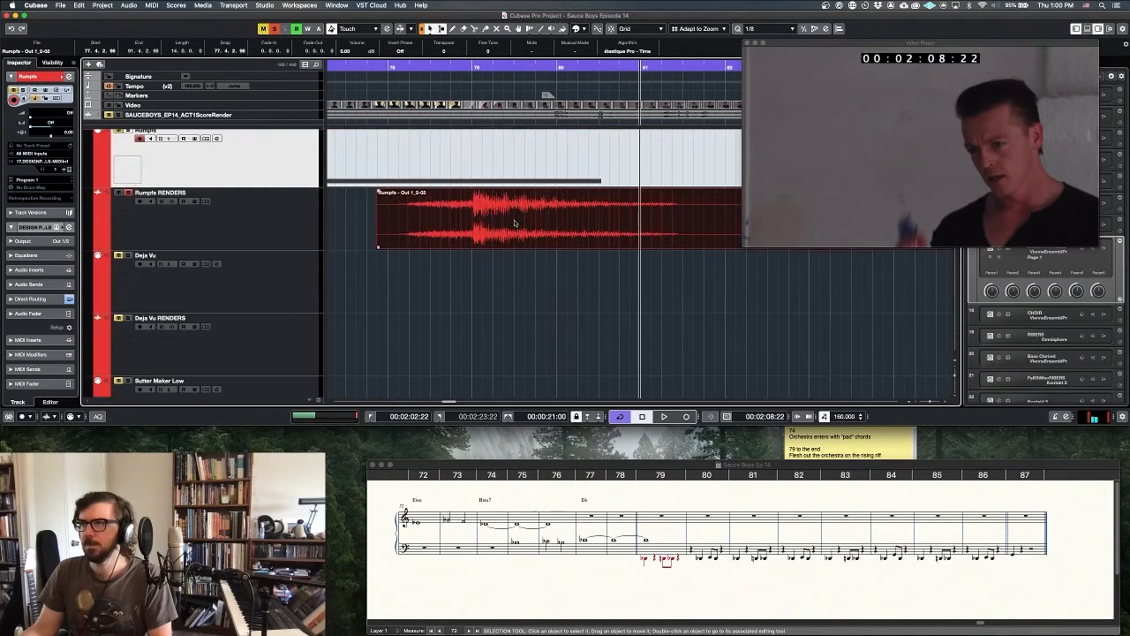
scroll(515, 223, up, 2)
scroll(514, 228, up, 6)
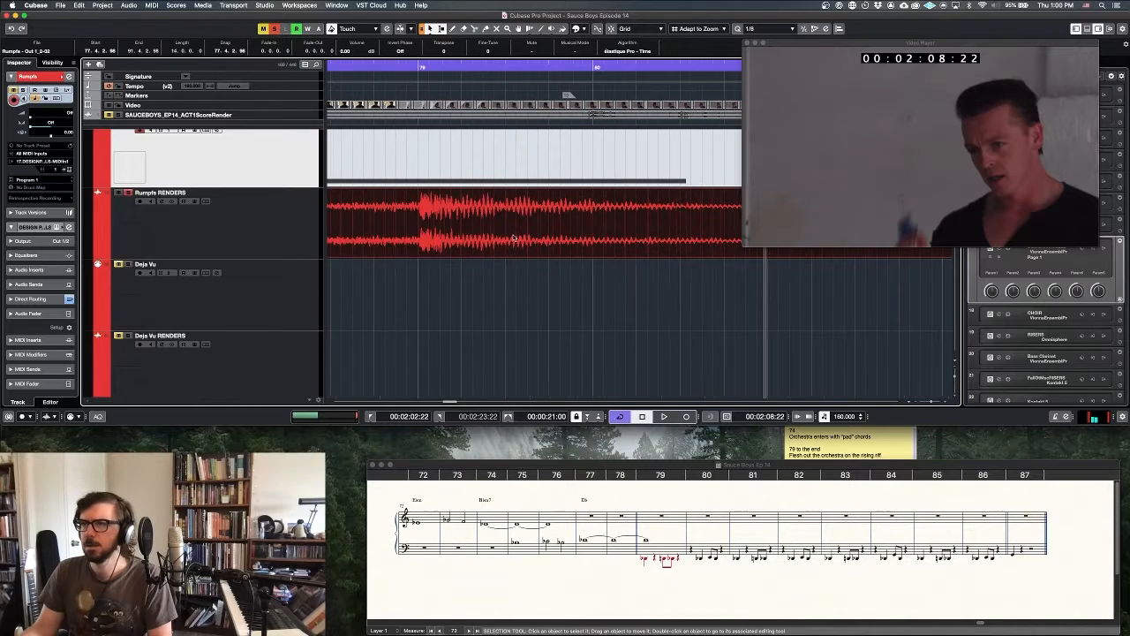
drag(494, 242, 490, 243)
scroll(490, 242, down, 6)
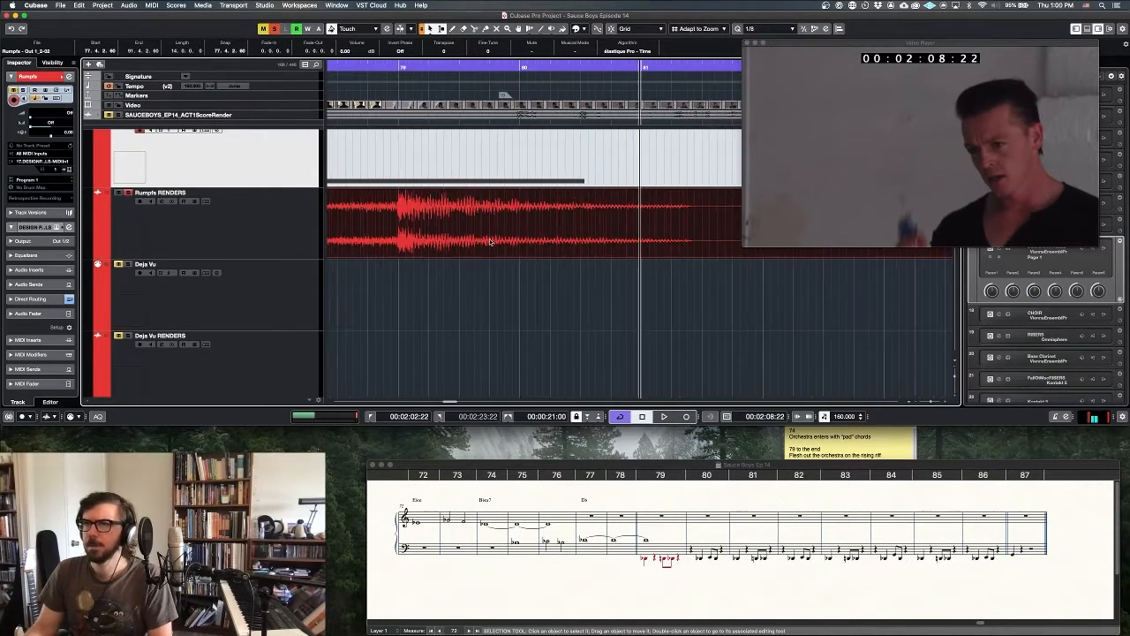
scroll(490, 242, down, 2)
key(shift+g)
key(shift+g)
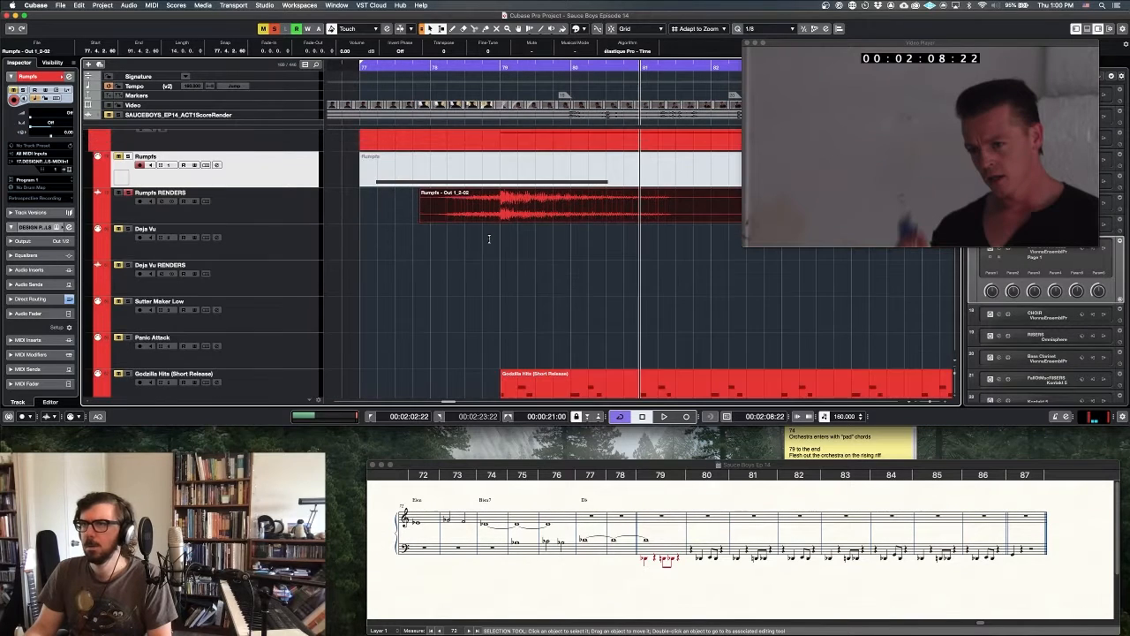
Play the swell in context from bar 77 with all solos cleared and save the project.
key(KP_1)
click(277, 29)
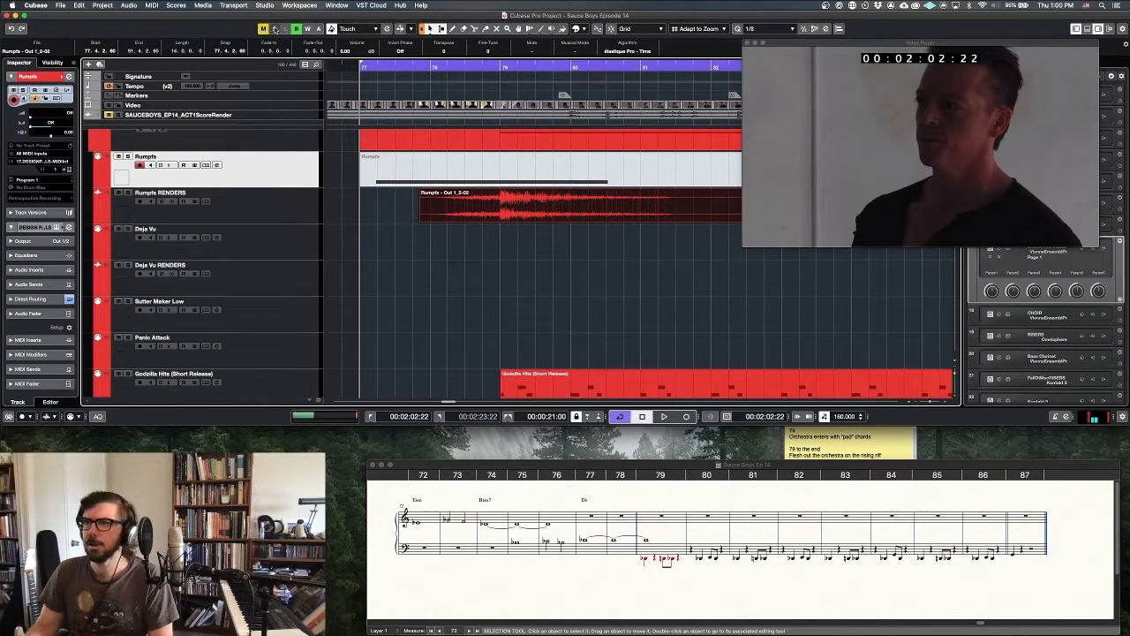
key(space)
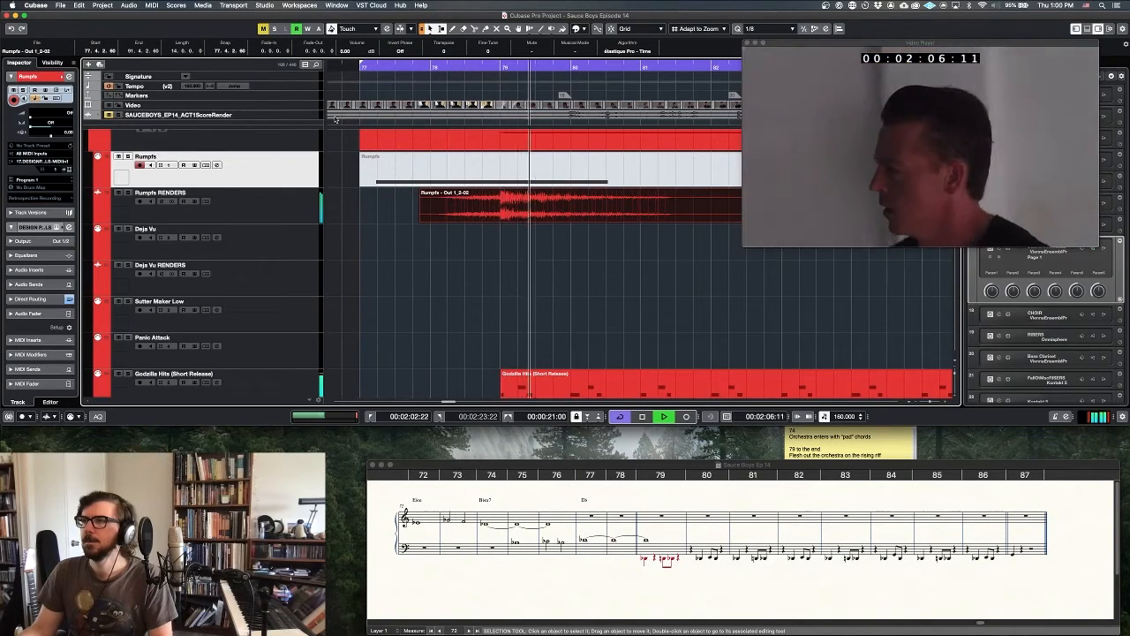
key(space)
key(super+s)
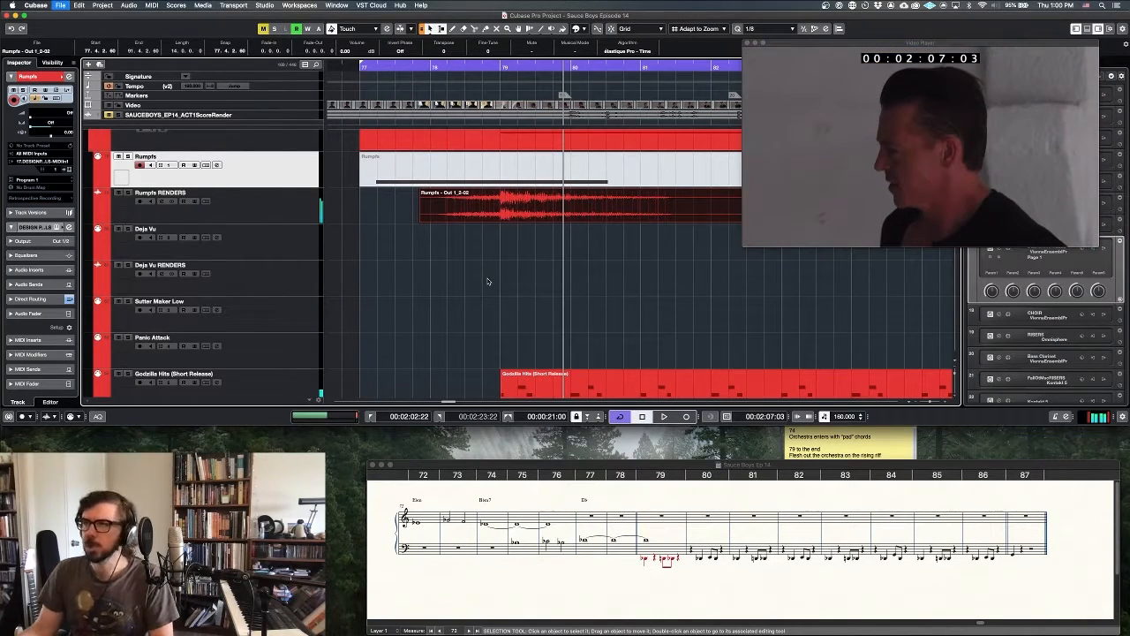
Record a cymbal roll swell from bar 77 up to bar 79 on the 18 Cym Roll track.
scroll(495, 275, up, 10)
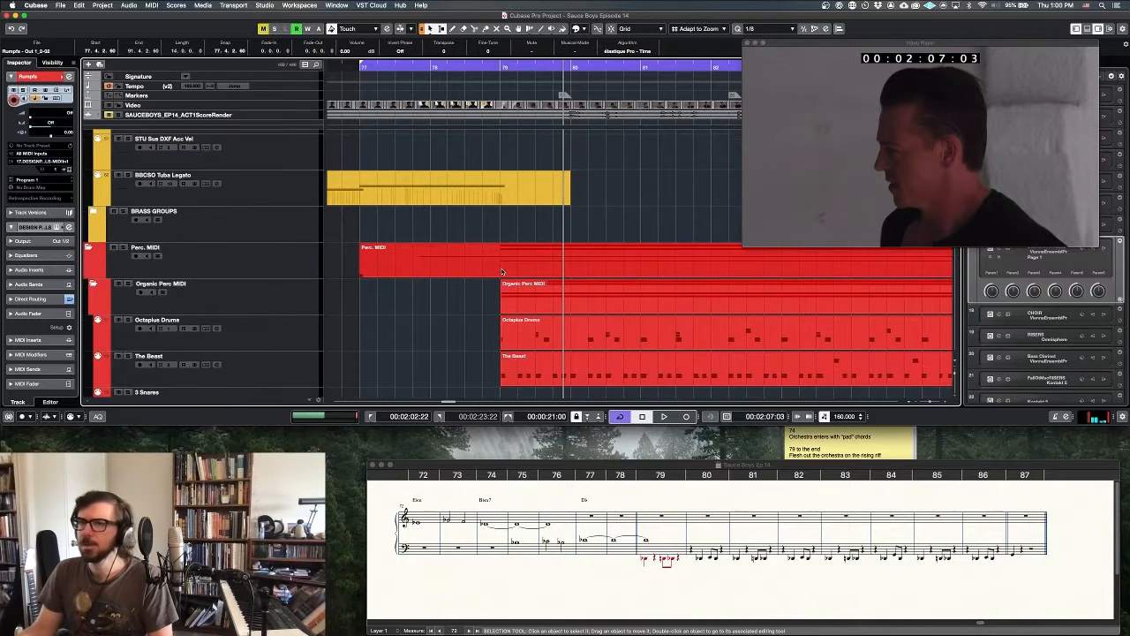
scroll(502, 272, down, 1)
key(shift+g)
key(shift+g)
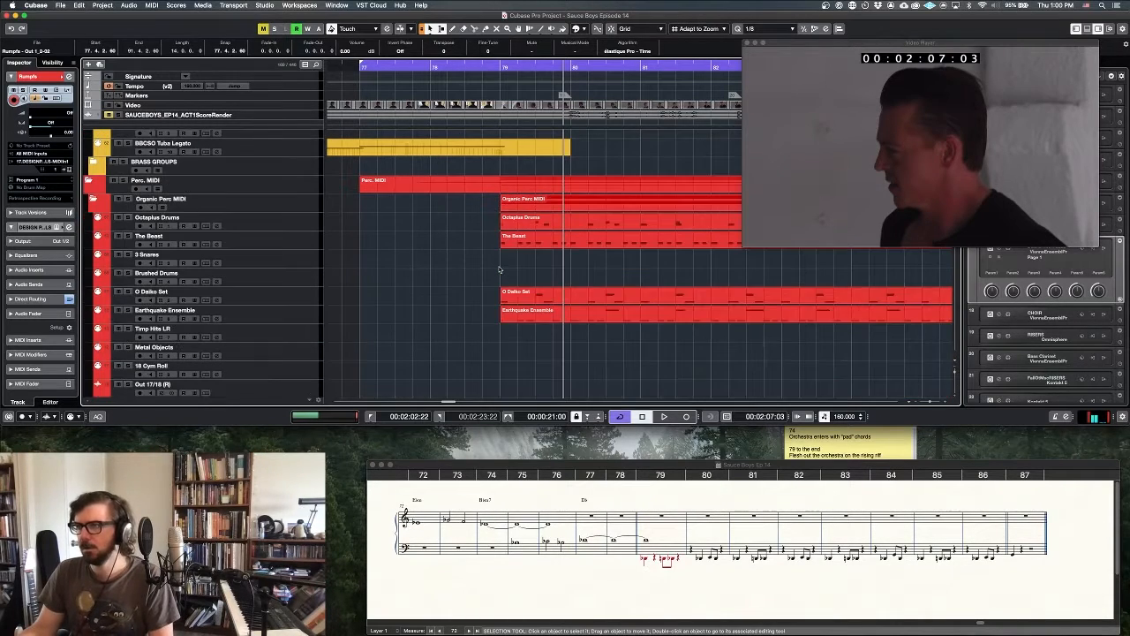
scroll(427, 328, down, 2)
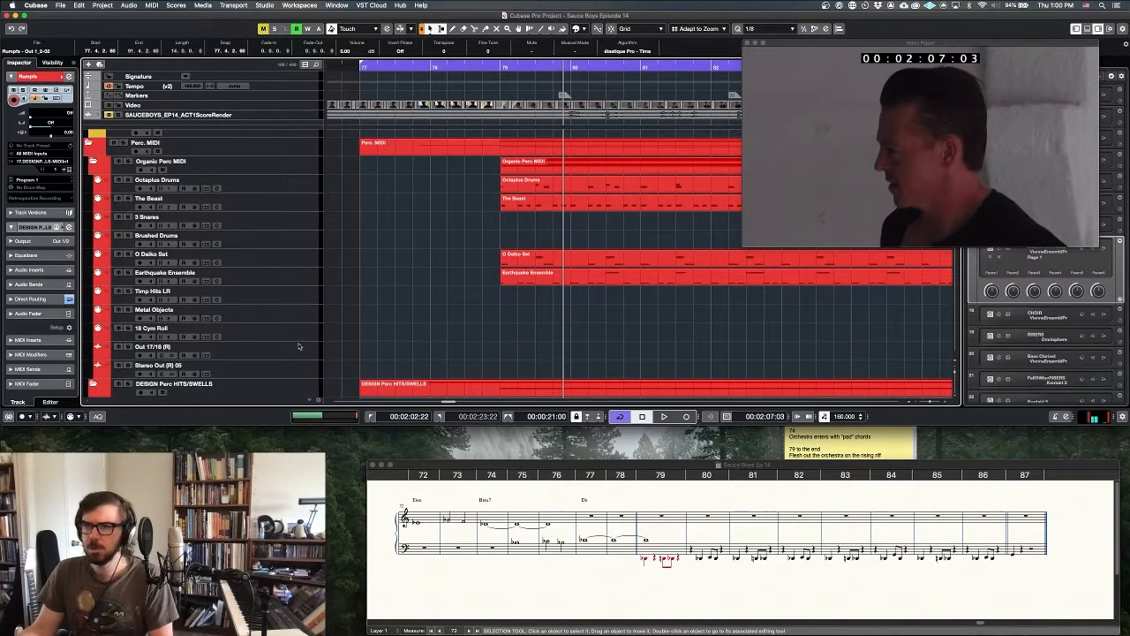
click(302, 334)
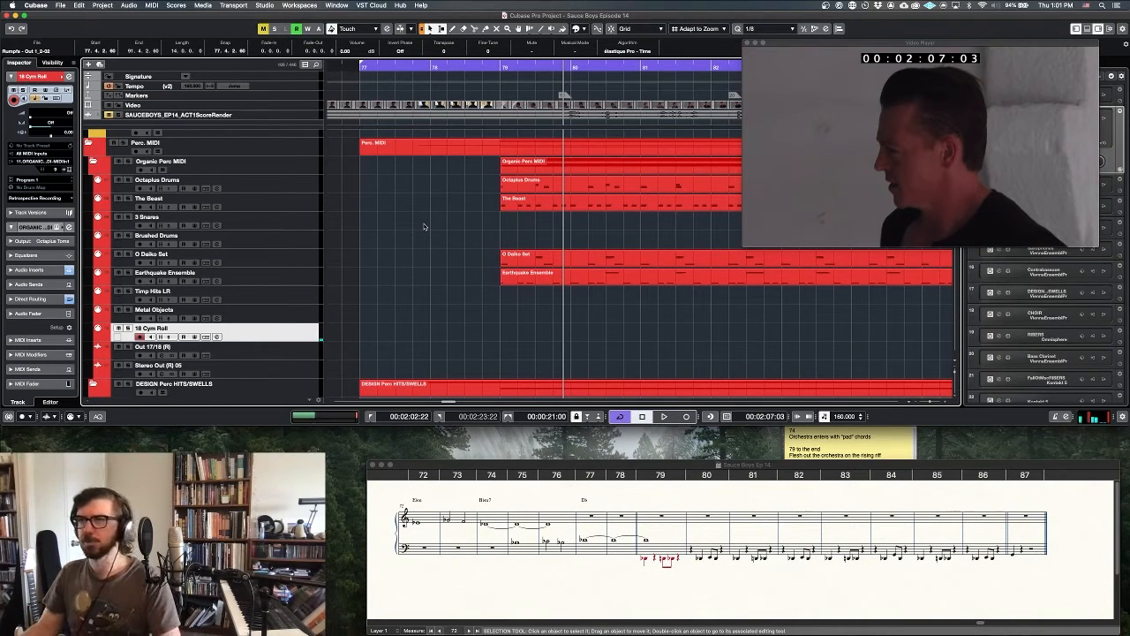
click(423, 227)
key(KP_Multiply)
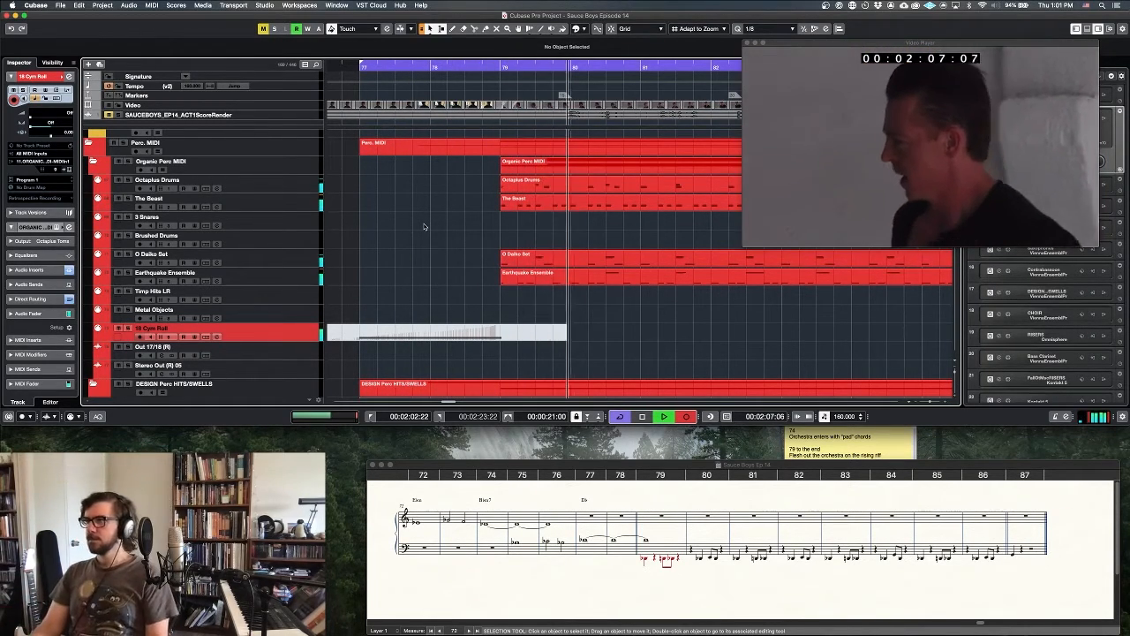
key(space)
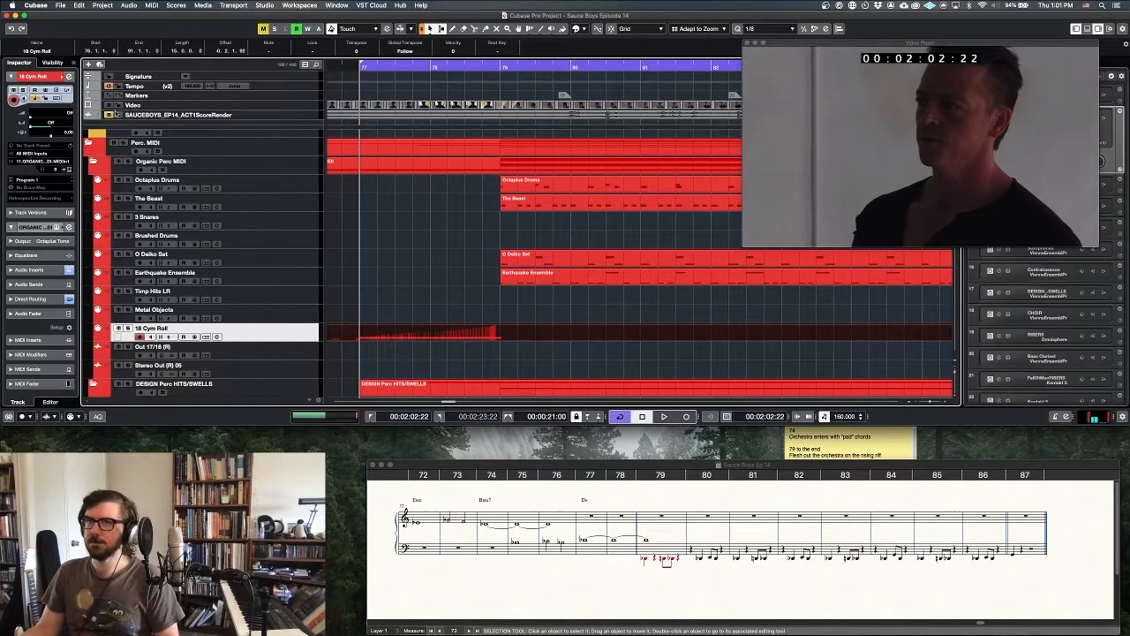
Set the left locator to about bar 72 and play the cue from there.
key(g)
key(g)
key(g)
key(g)
key(g)
key(g)
key(g)
key(g)
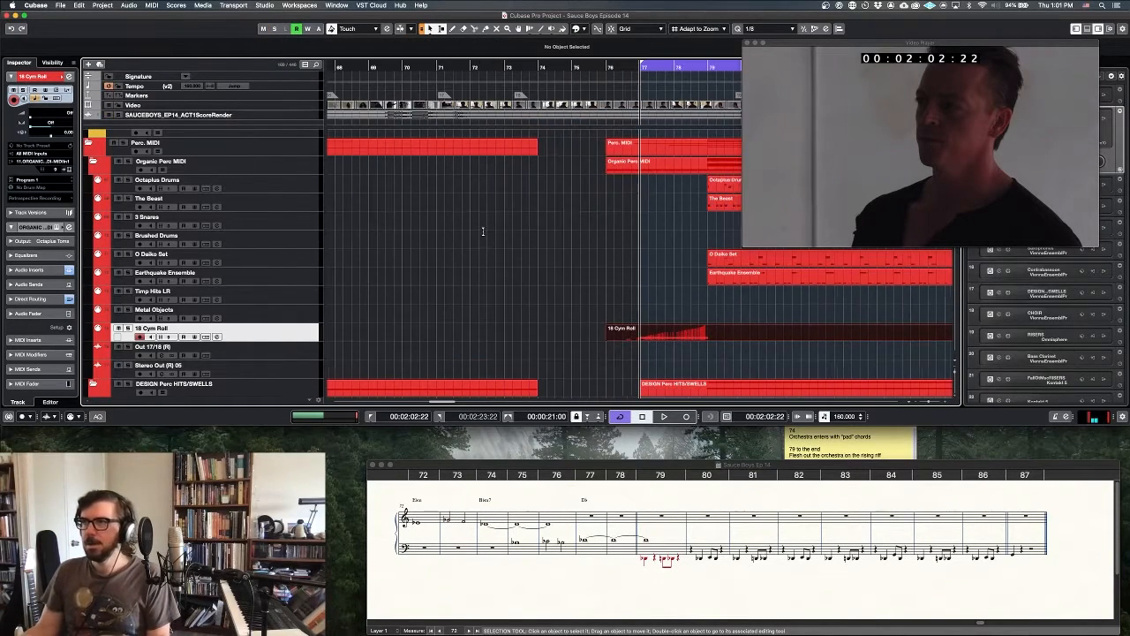
scroll(546, 121, right, 2)
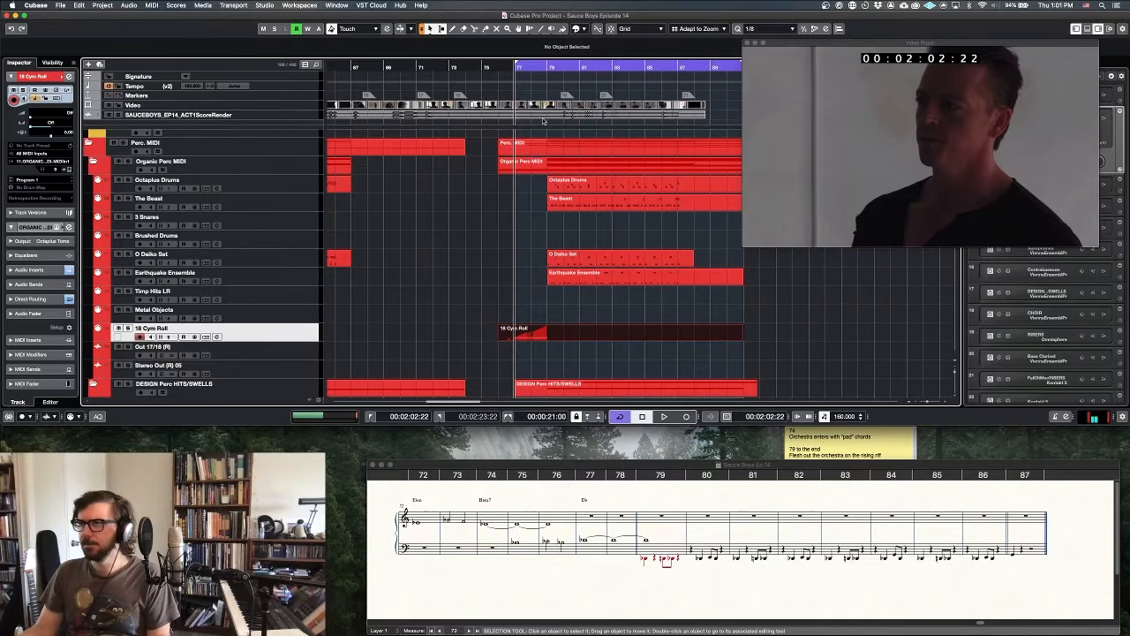
key(h)
key(h)
scroll(535, 132, right, 1)
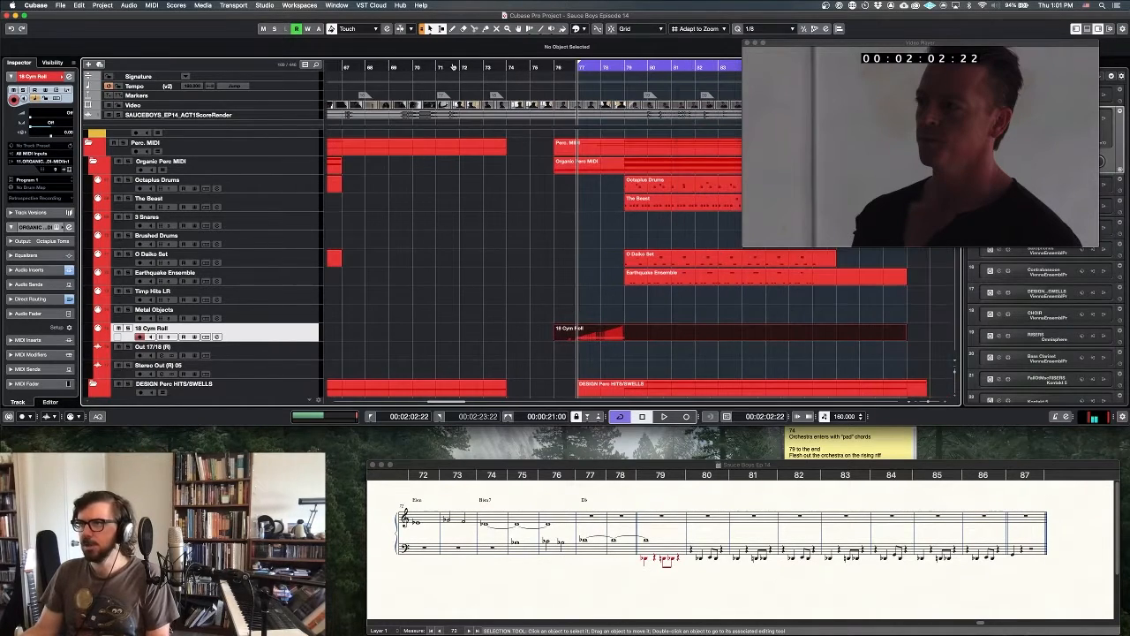
super+click(463, 67)
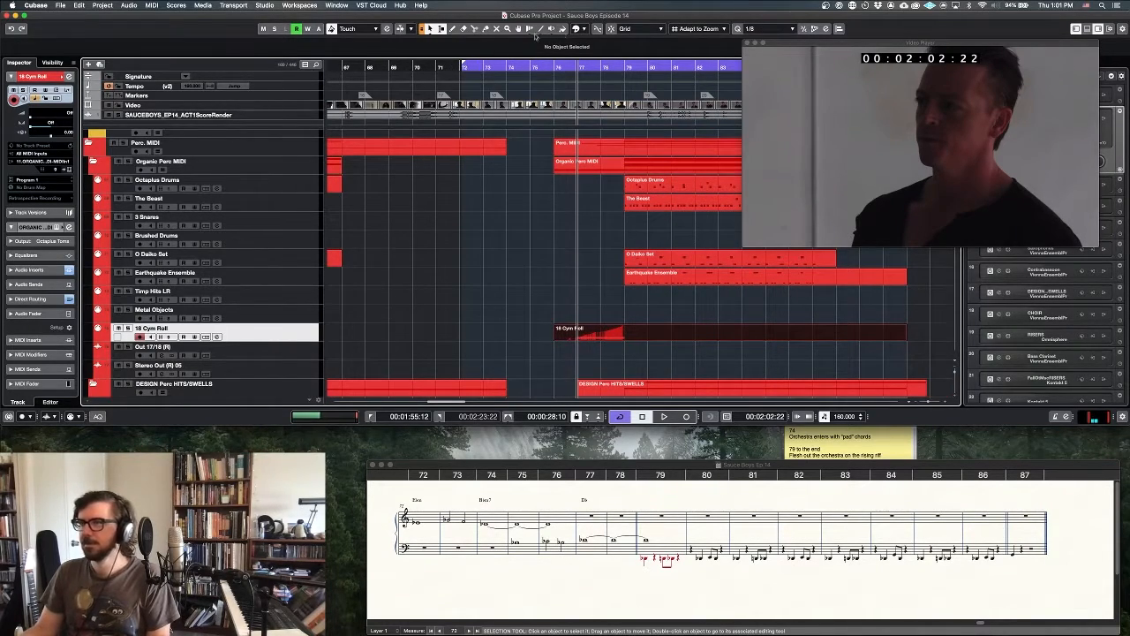
super+click(508, 66)
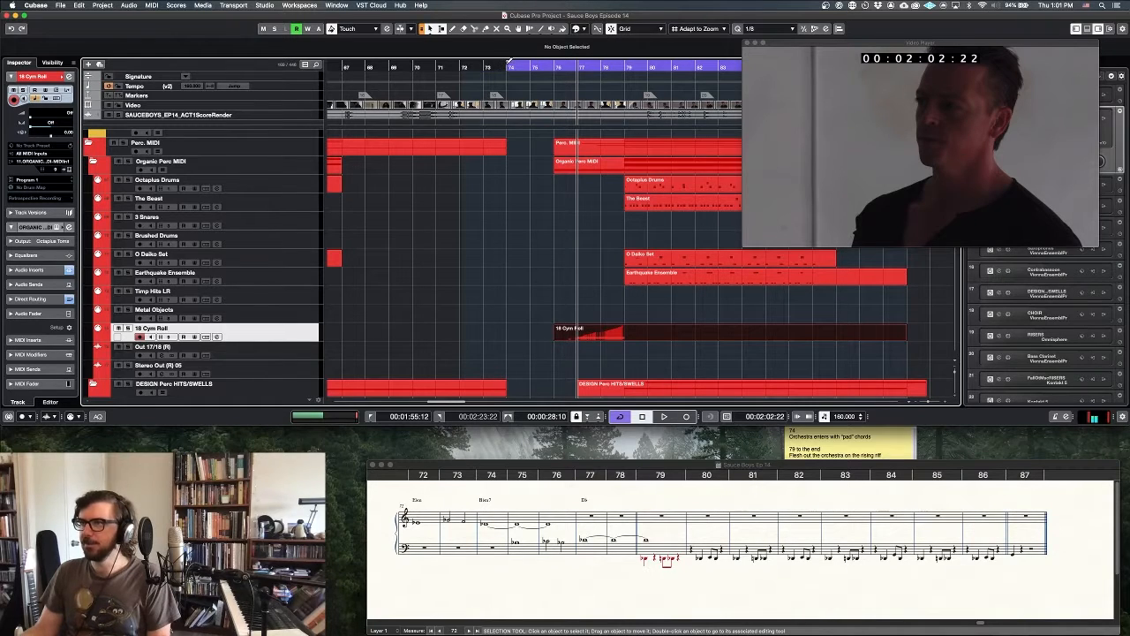
key(1)
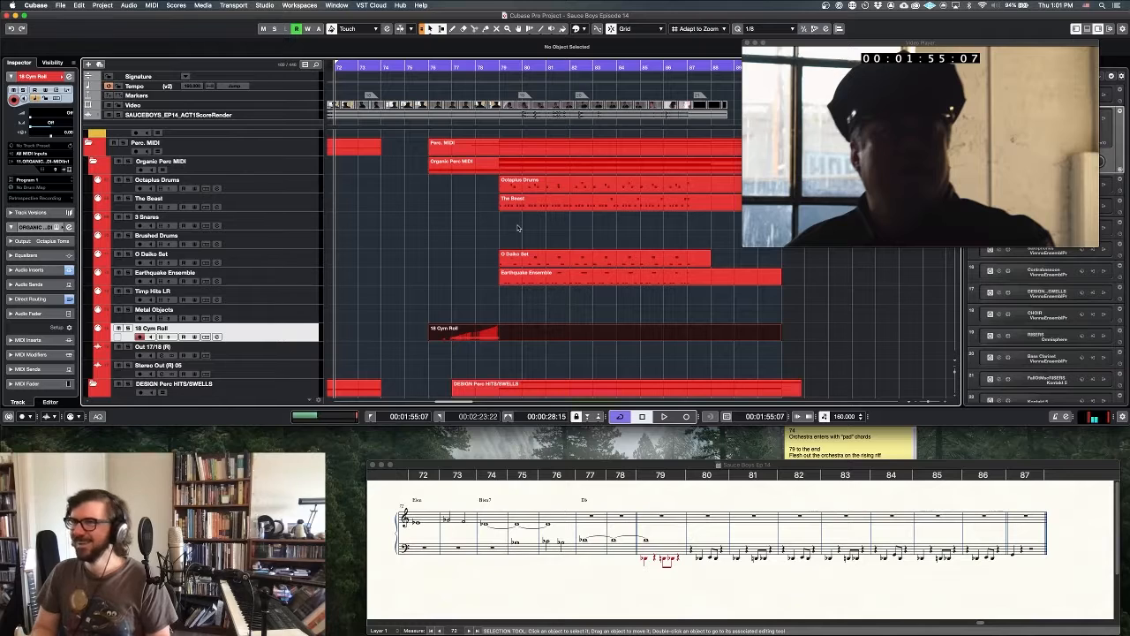
key(space)
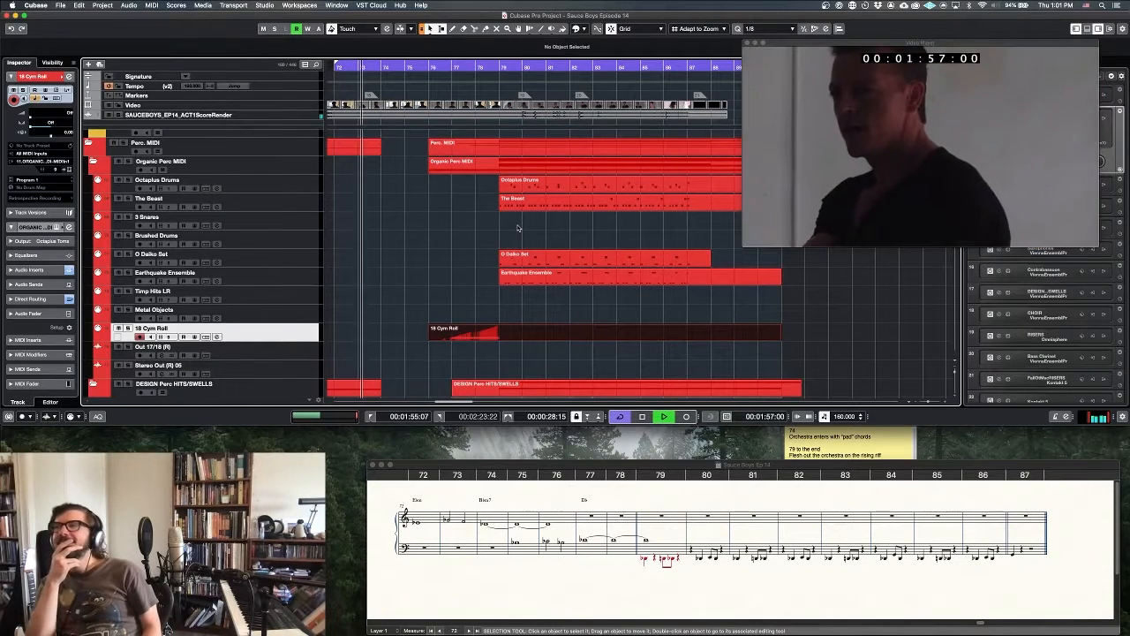